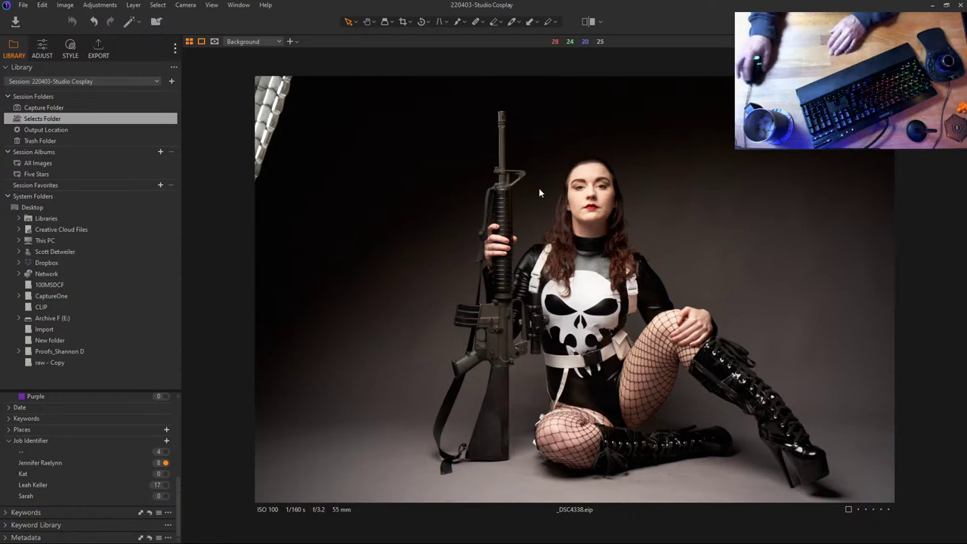
click(693, 18)
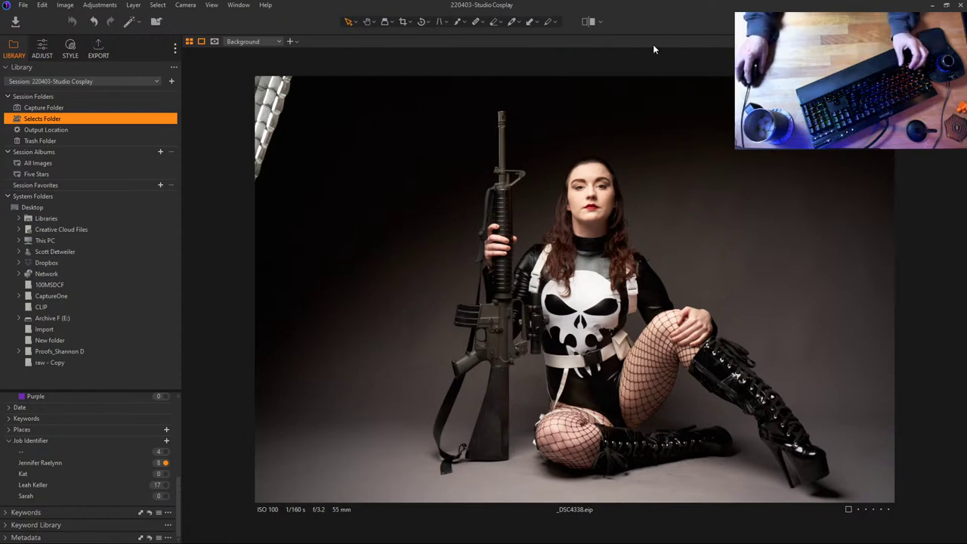
click(580, 185)
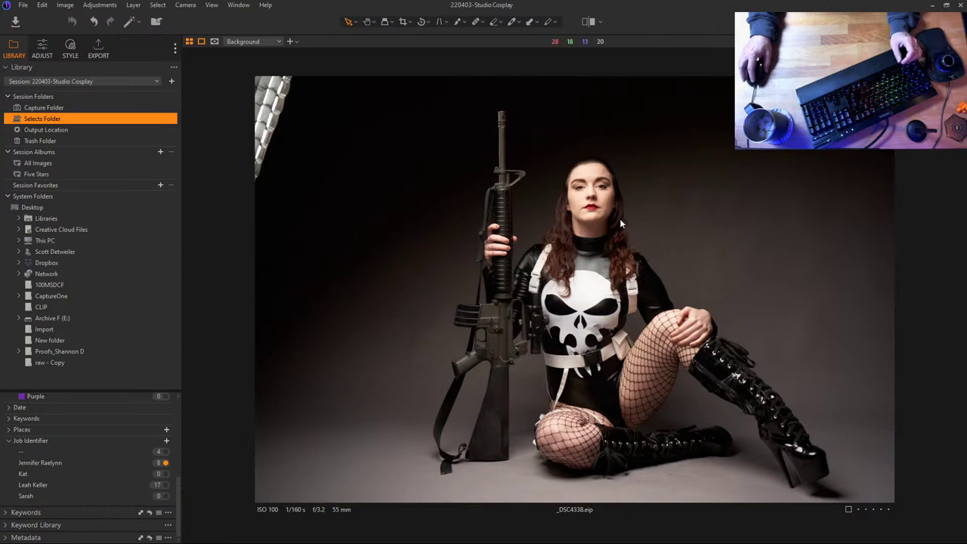
Adjust the seated cosplay photo to Exposure -0.85, Brightness 4, Shadow 8 and Black 12
click(42, 49)
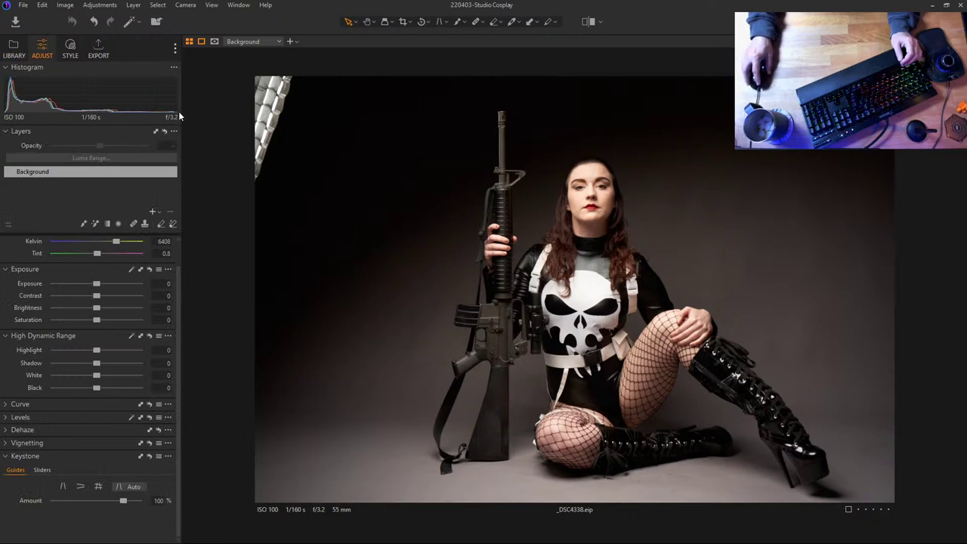
drag(97, 283, 87, 286)
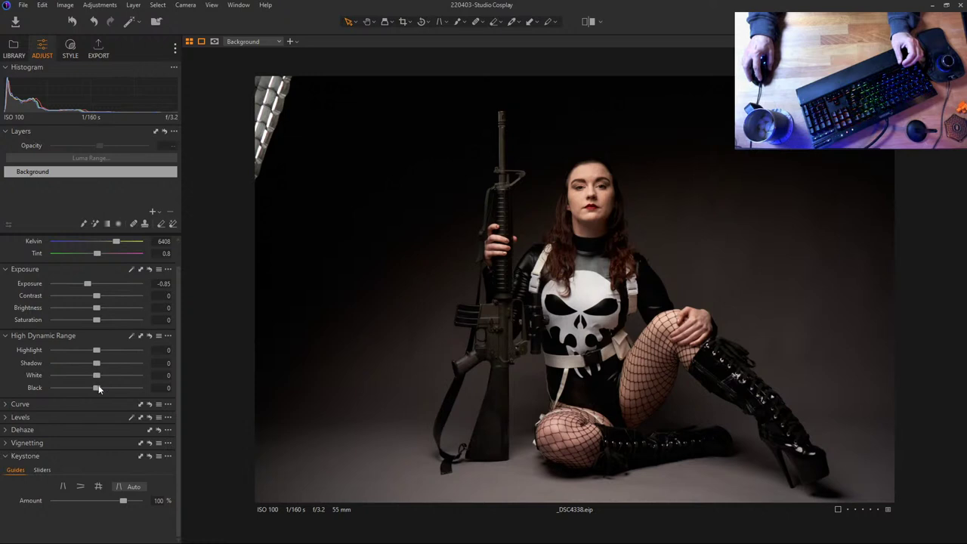
drag(97, 389, 101, 362)
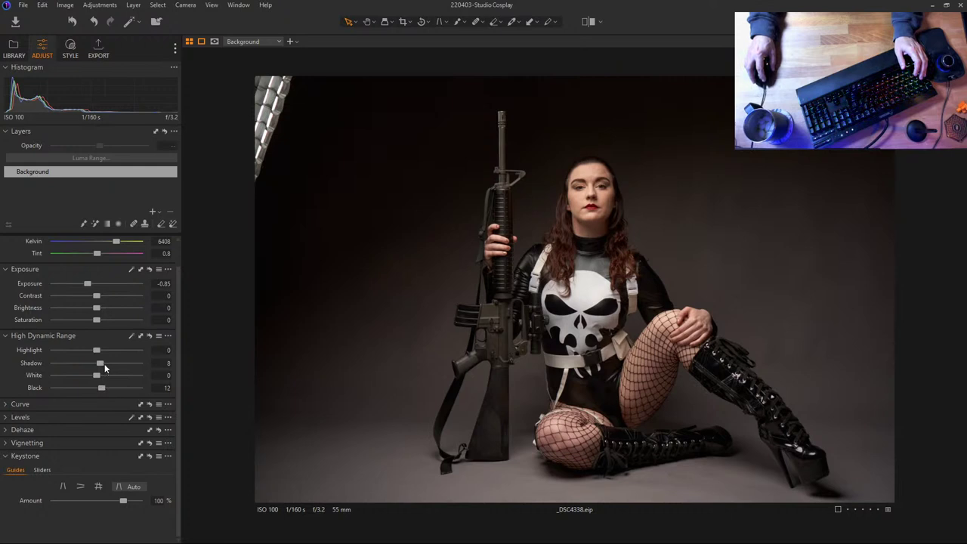
drag(96, 309, 103, 311)
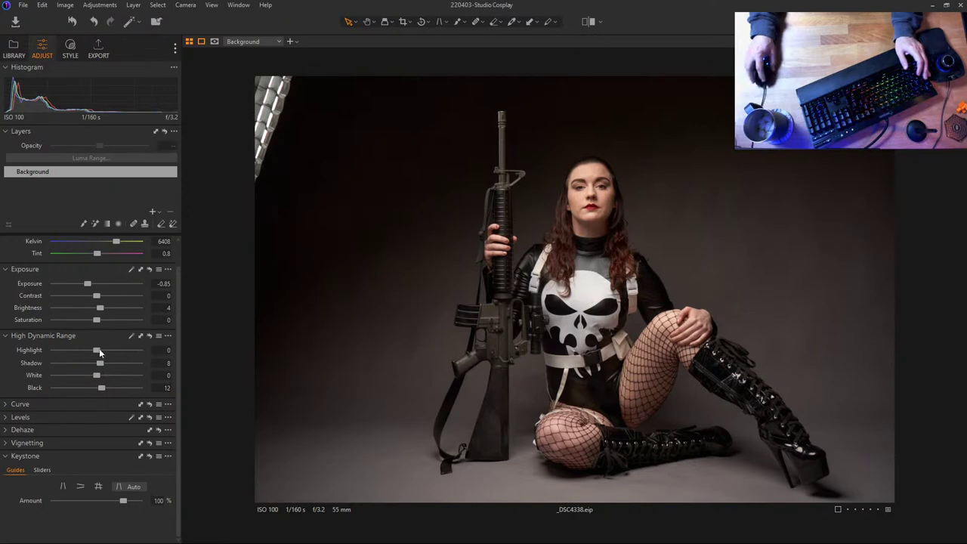
Try lowering Highlight and reset it to its default, and set White to -71 for the cosplay photo
drag(99, 350, 79, 377)
double_click(79, 350)
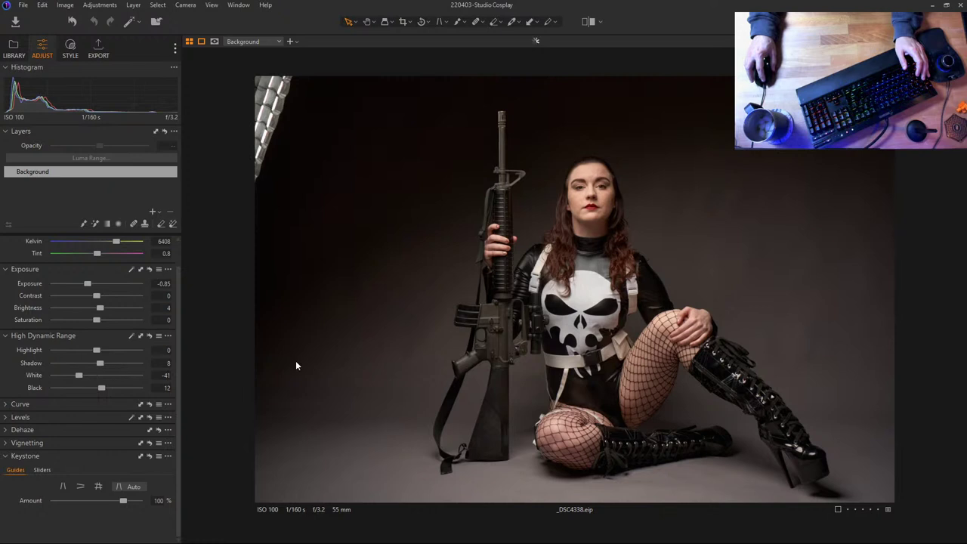
click(81, 375)
drag(97, 350, 25, 353)
double_click(55, 350)
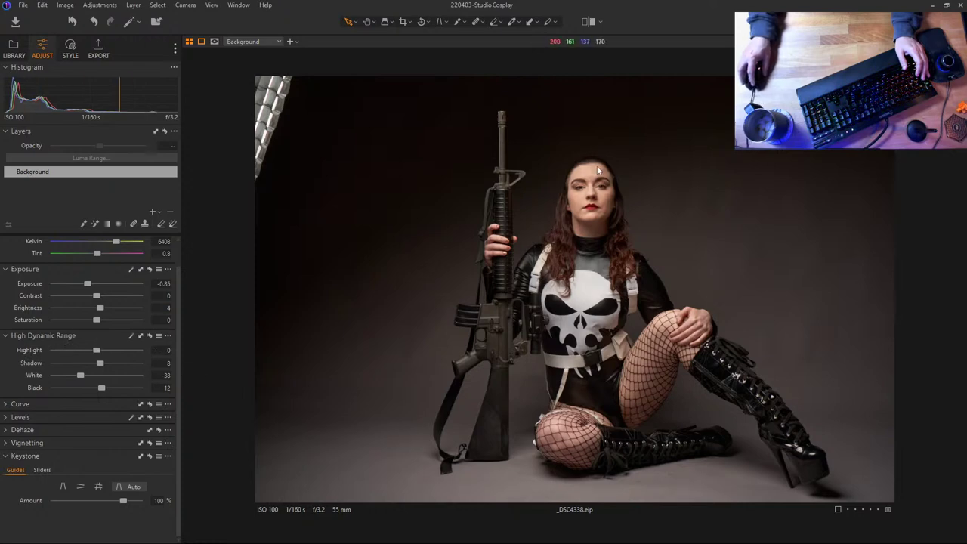
drag(81, 378, 65, 368)
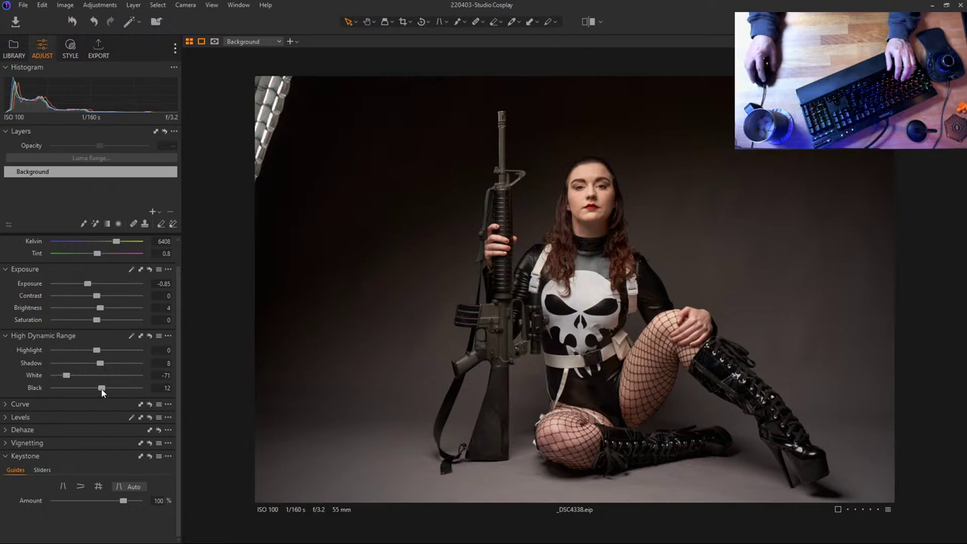
Test Black at 100, reset it, and set it to 19
drag(102, 388, 160, 391)
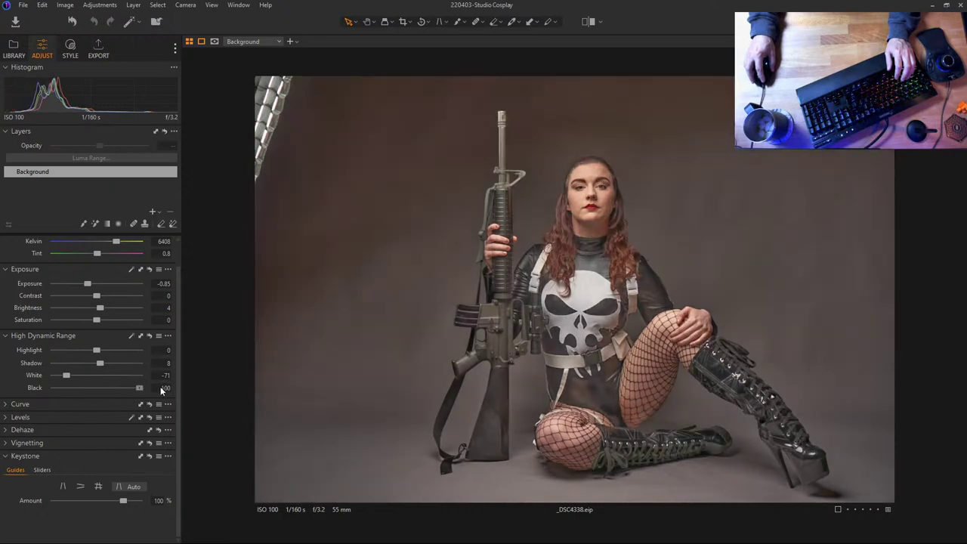
double_click(140, 387)
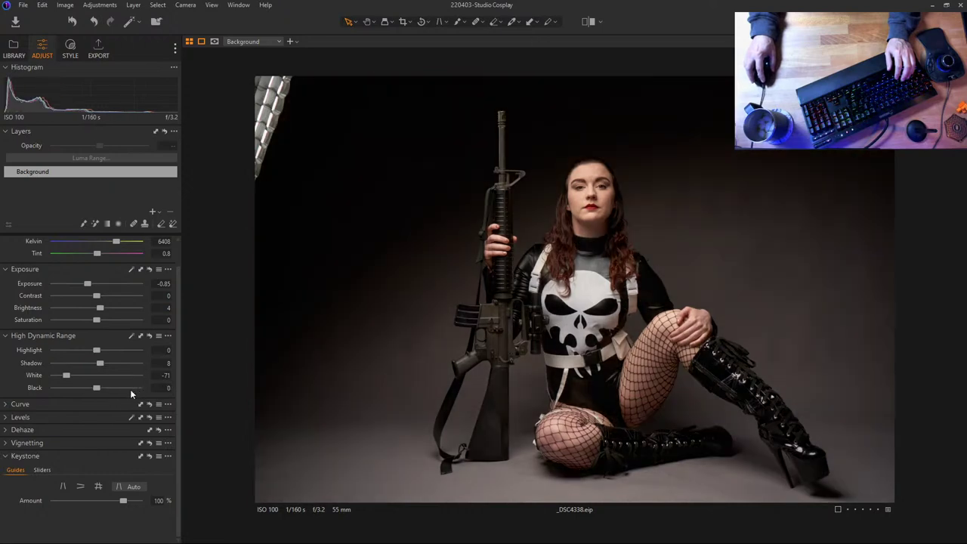
drag(97, 388, 106, 388)
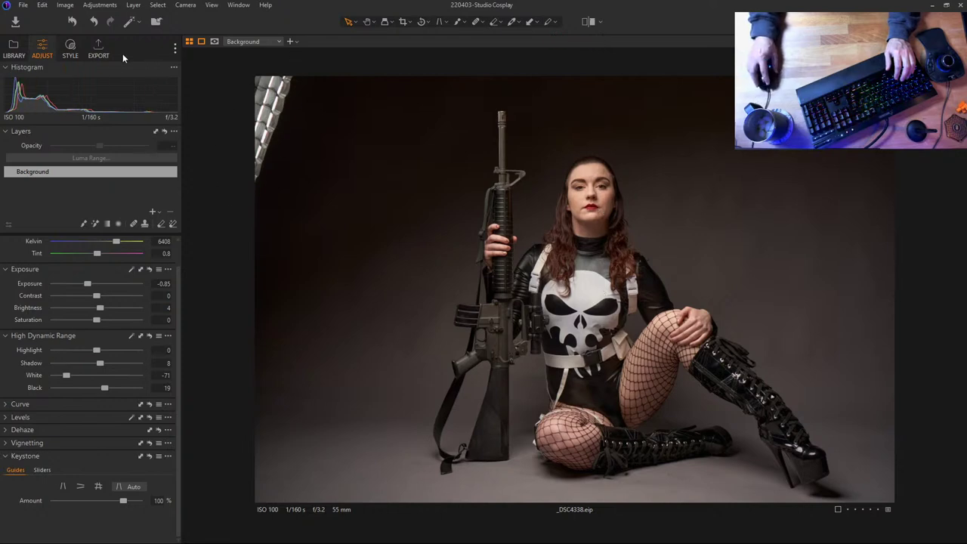
Export the adjusted cosplay photo as a TIFF and open it in Photoshop
click(99, 48)
scroll(96, 132, down, 3)
scroll(96, 132, up, 3)
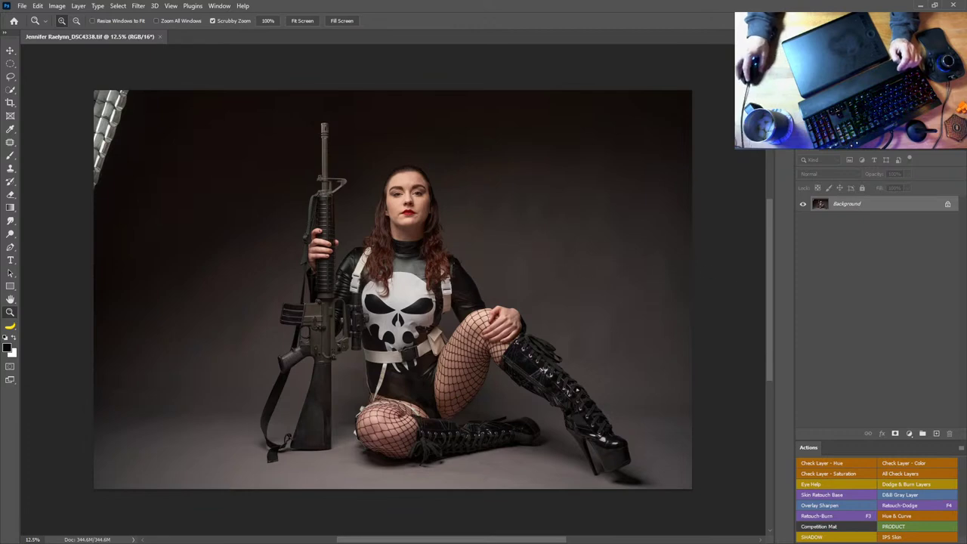
Switch to Discord and examine the night cityscape grids and upscales generated in the MidJourney Bot conversation
key(alt+Tab)
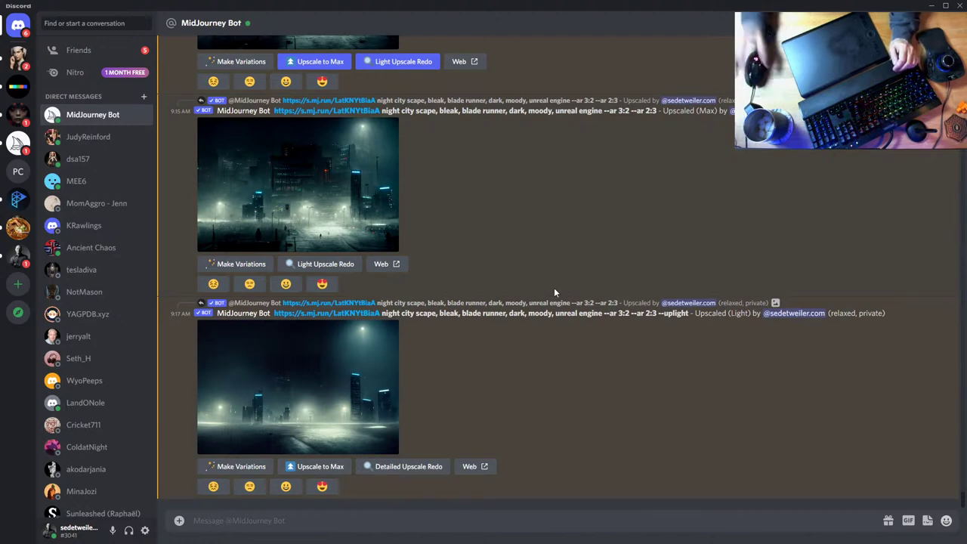
scroll(454, 280, up, 5)
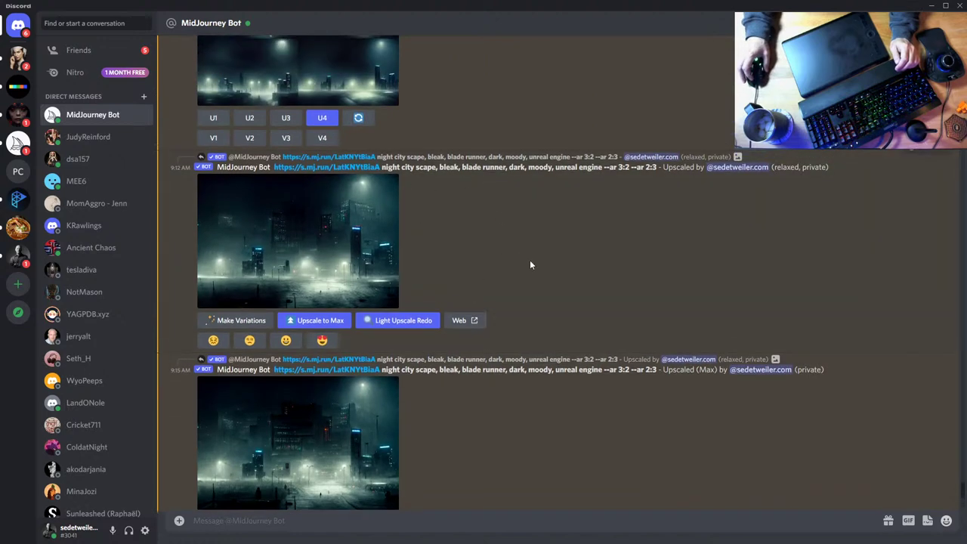
scroll(529, 261, up, 3)
scroll(520, 275, up, 4)
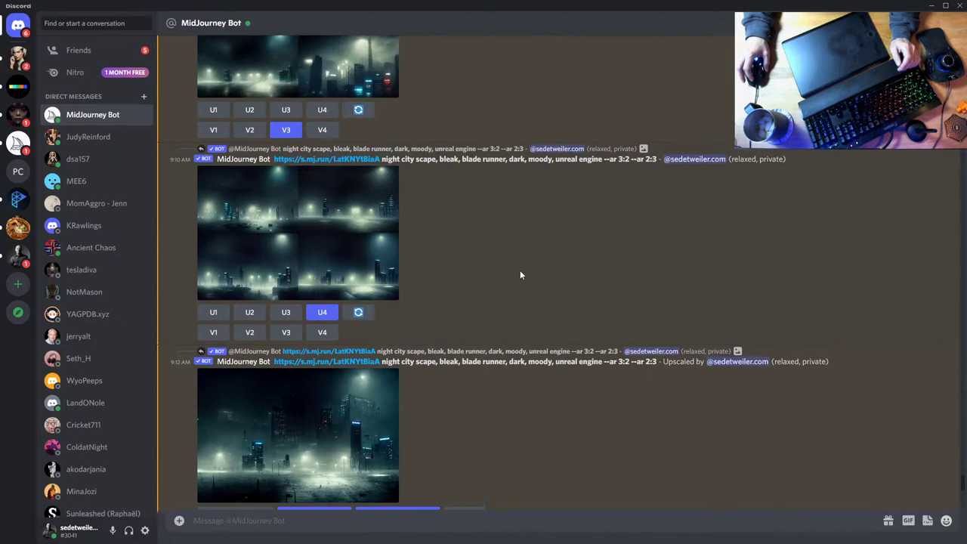
scroll(520, 281, up, 1)
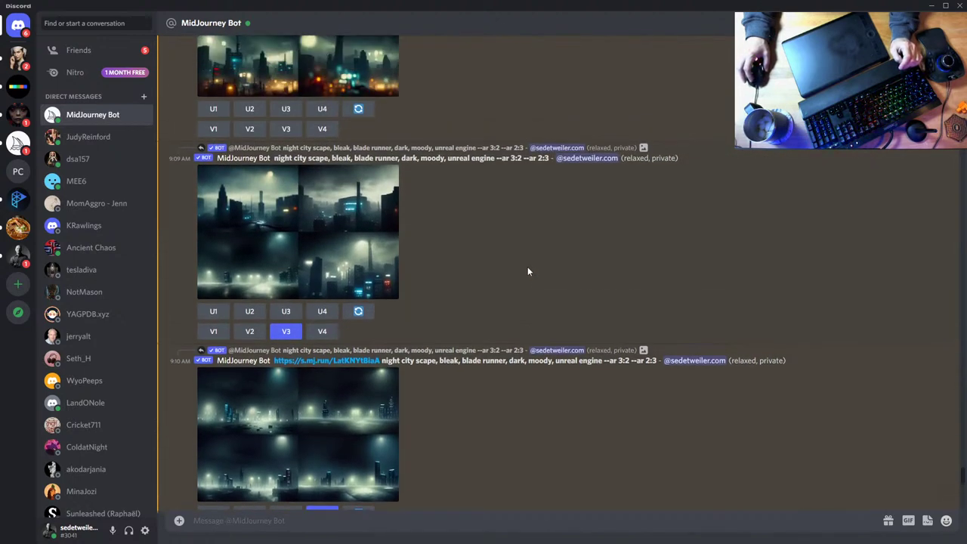
scroll(527, 272, up, 1)
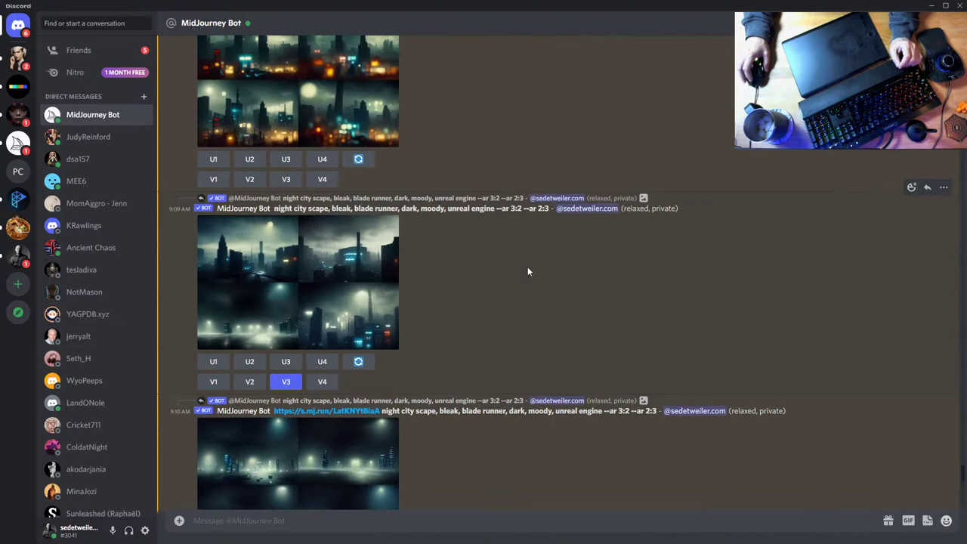
scroll(528, 271, up, 1)
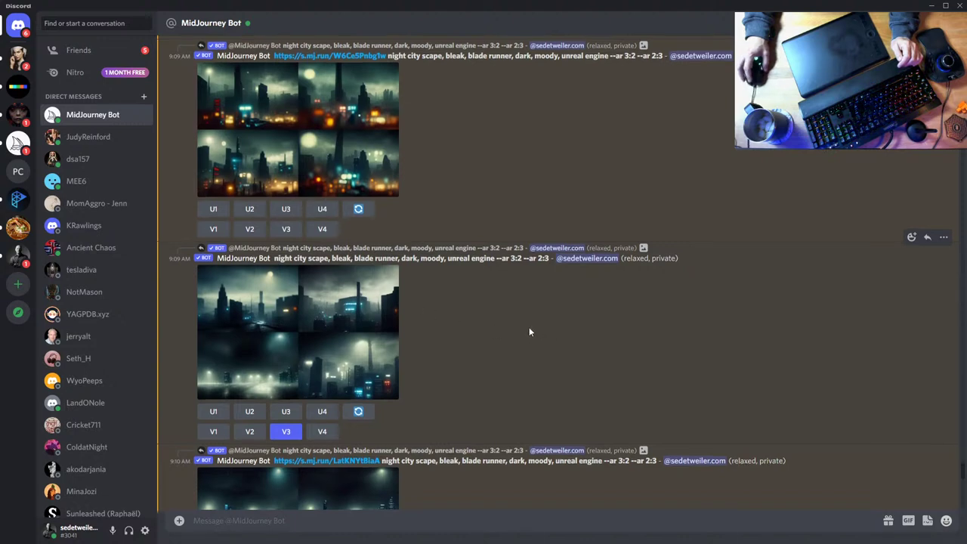
scroll(529, 327, down, 6)
scroll(529, 298, down, 9)
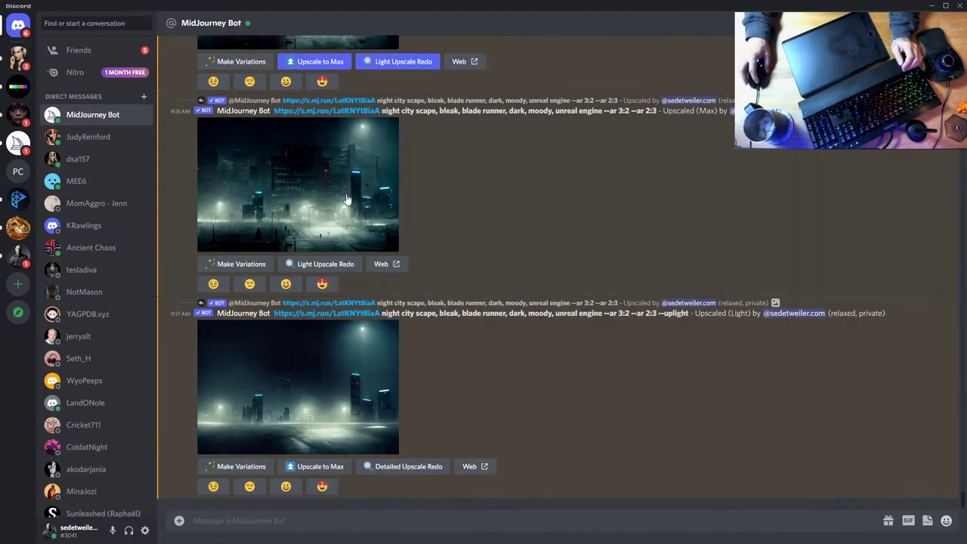
View the enlarged Max upscale and Light upscale of the night cityscape, closing each preview
click(348, 200)
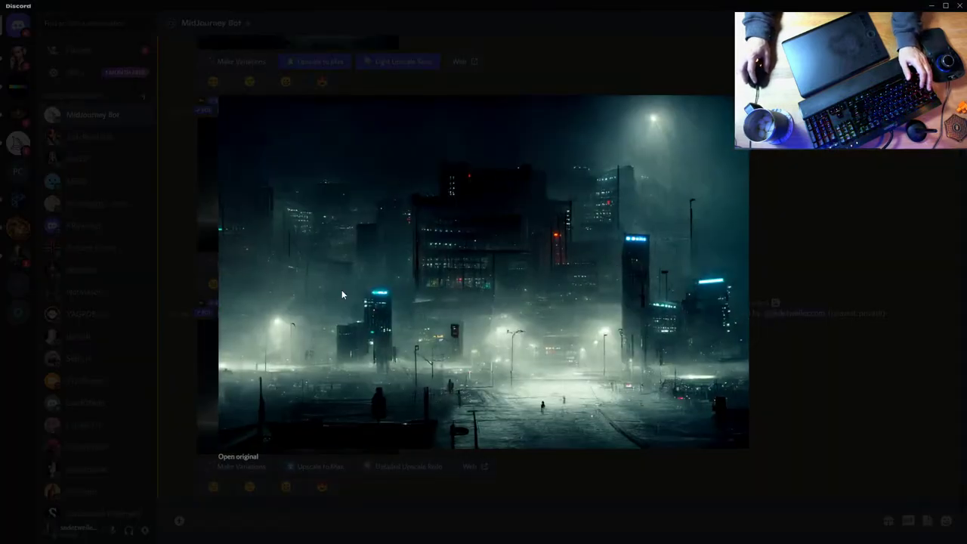
click(779, 371)
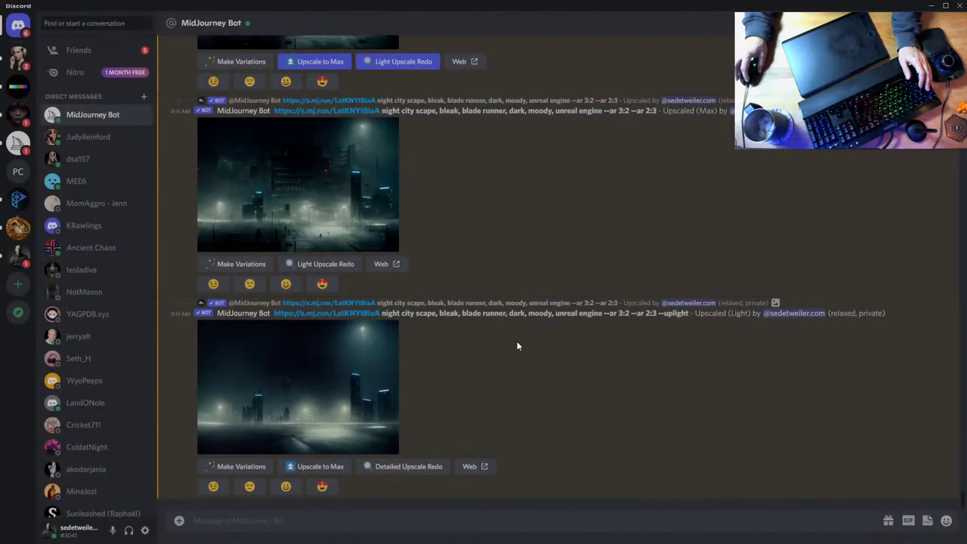
click(328, 403)
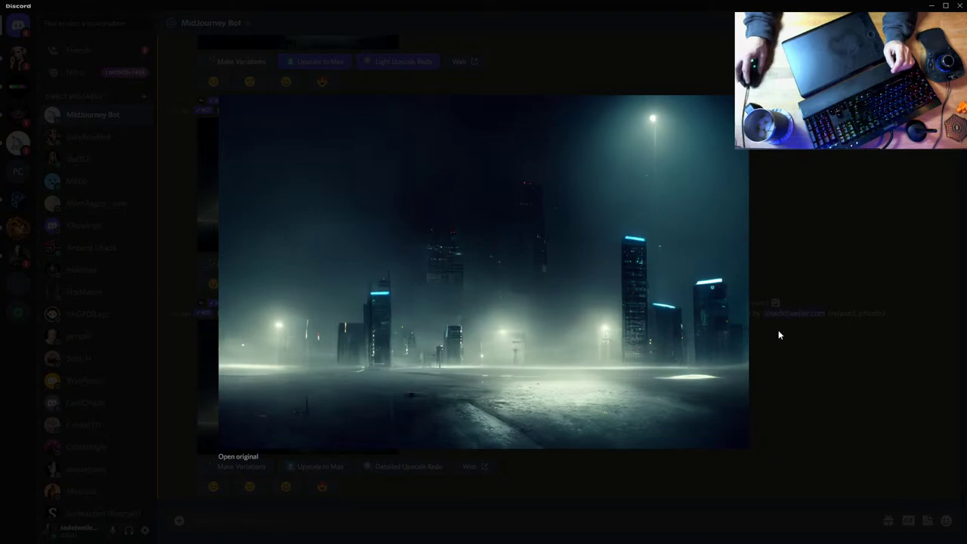
click(860, 367)
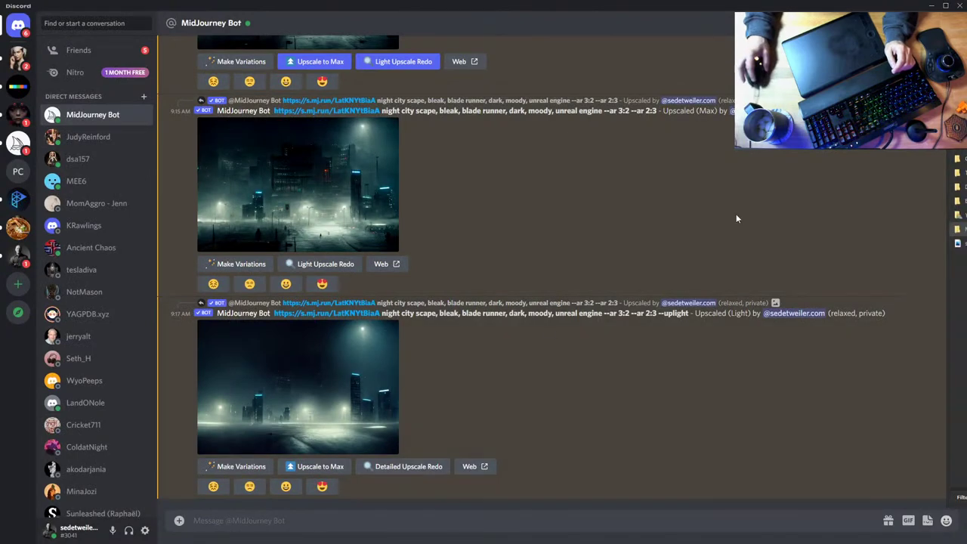
Bring the Bridge window with the MidJourney folder over Discord and preview Sunrise Forest.png full screen
drag(966, 15, 464, 16)
mouse_move(699, 121)
mouse_down()
mouse_move(700, 169)
mouse_move(700, 110)
mouse_up()
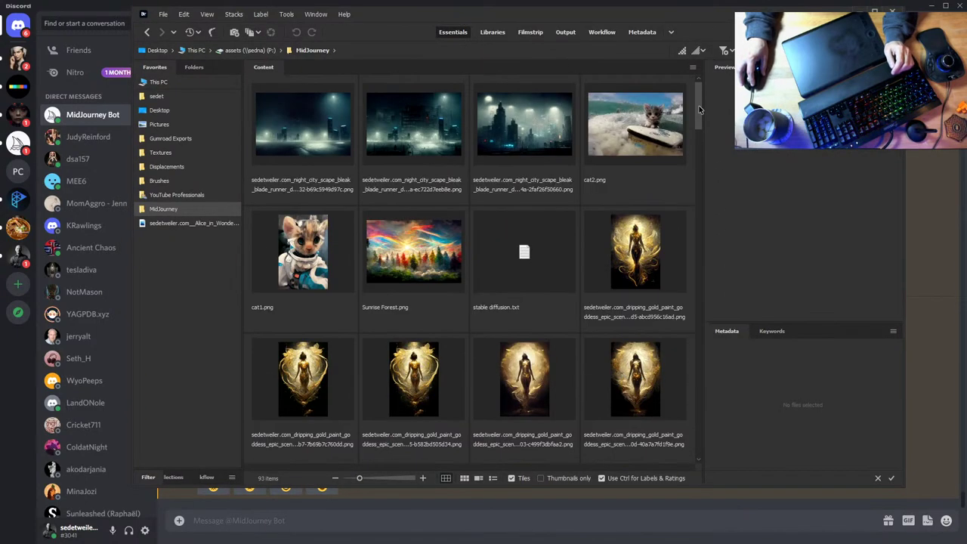
click(446, 243)
key(space)
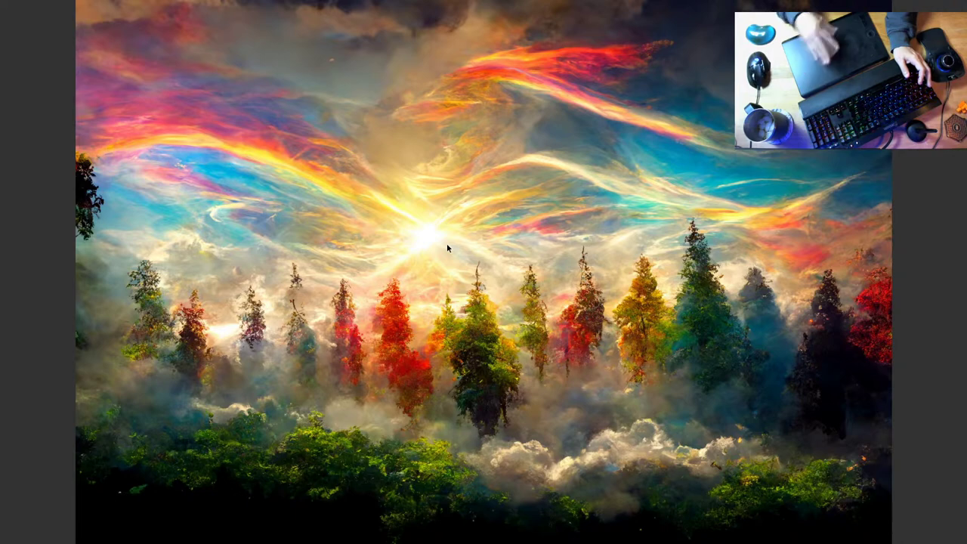
key(Escape)
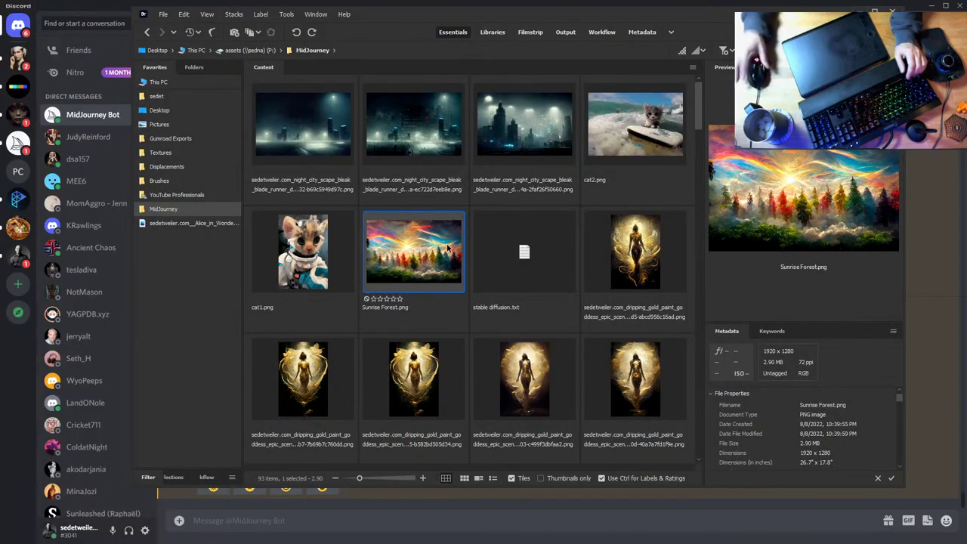
Preview cat1.png and cat2.png full screen
click(310, 262)
key(space)
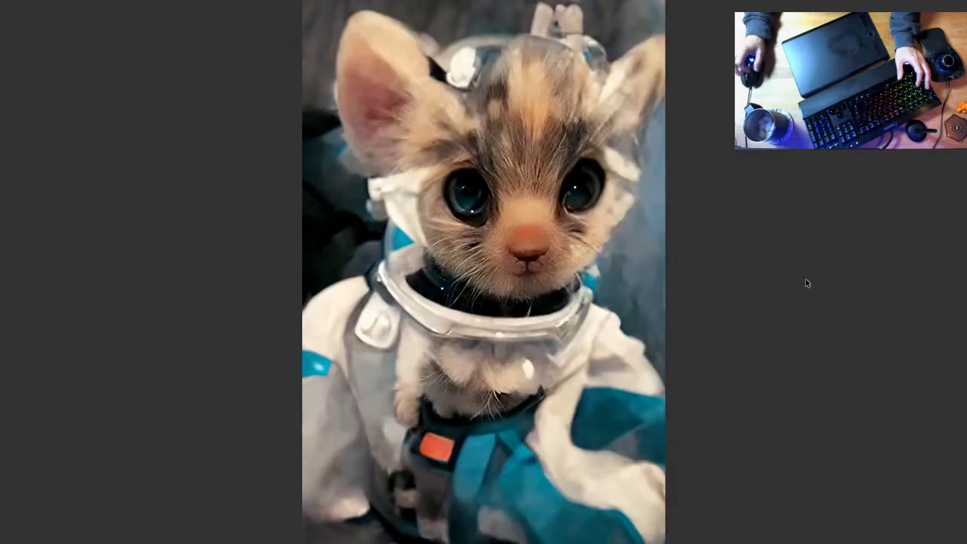
key(Escape)
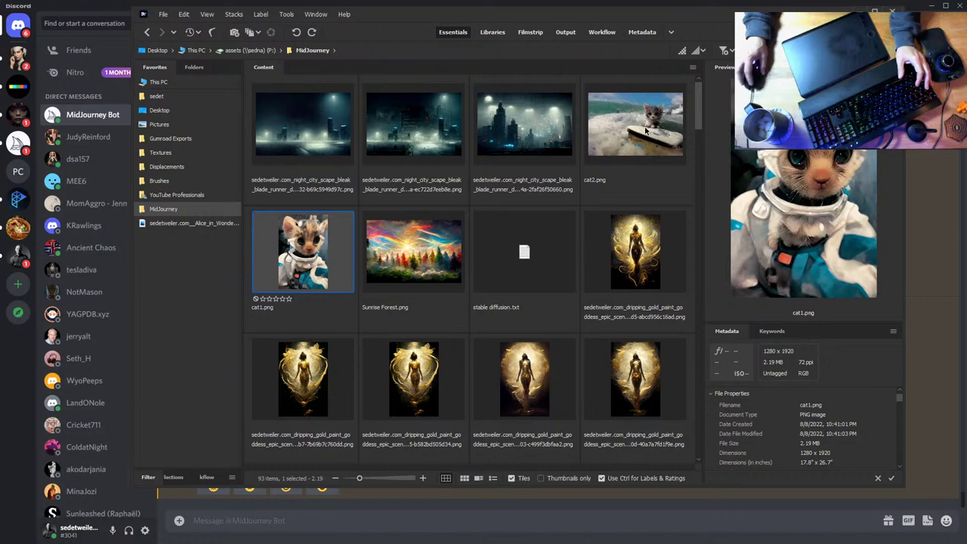
click(646, 130)
key(space)
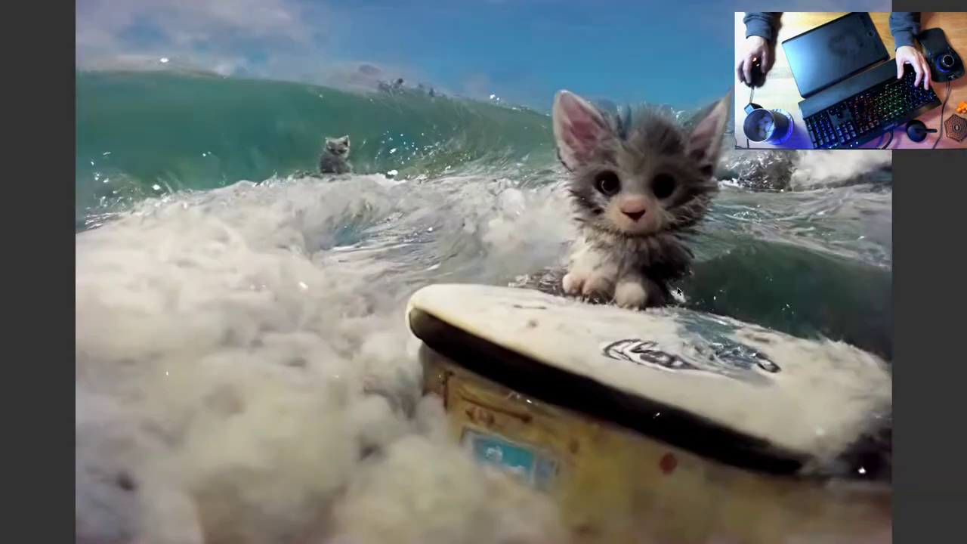
key(Escape)
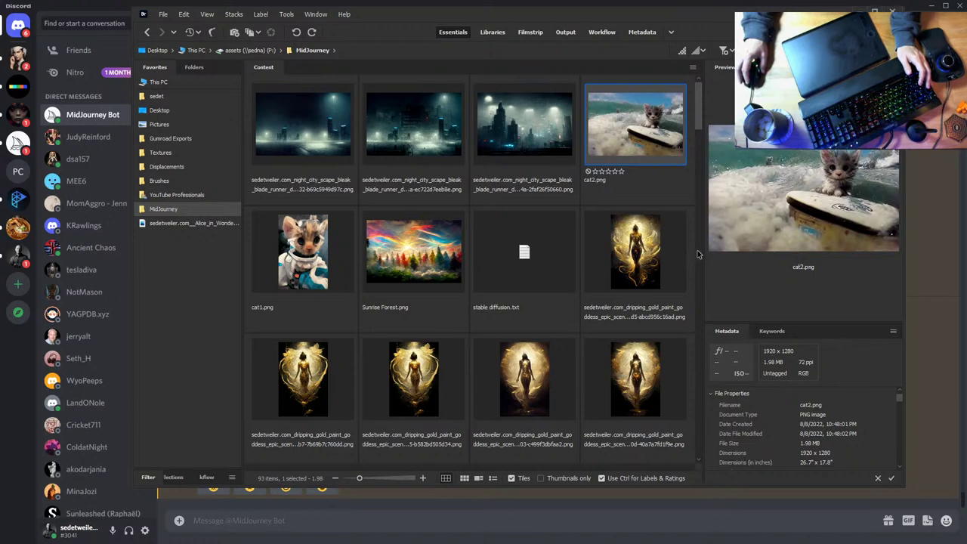
Look at two of the gold paint goddess images and bring up the finished golden figure composite in the photo viewer
click(639, 248)
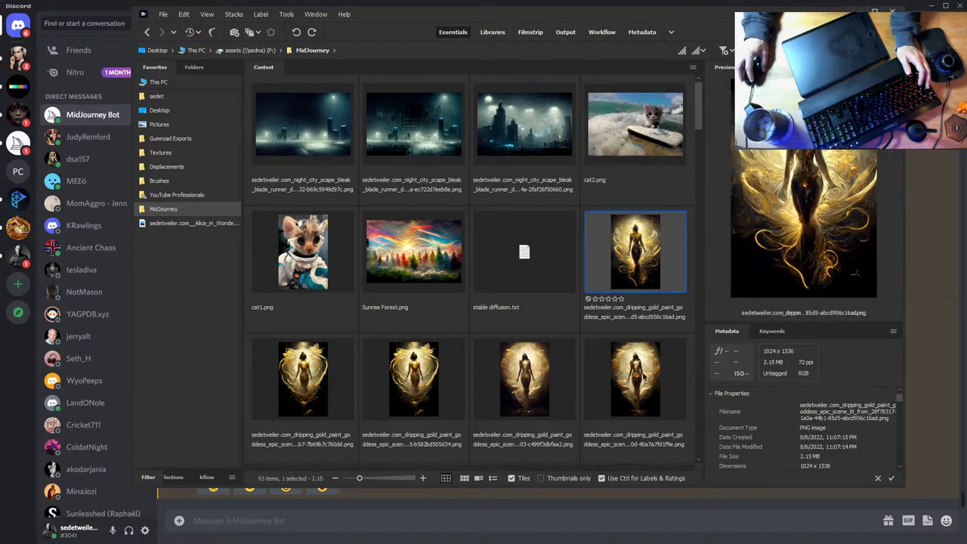
click(644, 375)
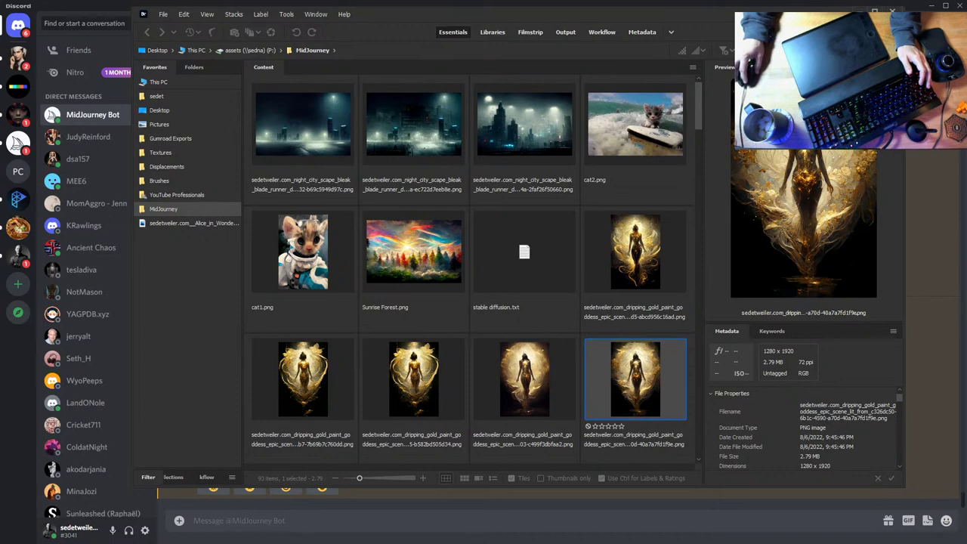
key(alt+Tab)
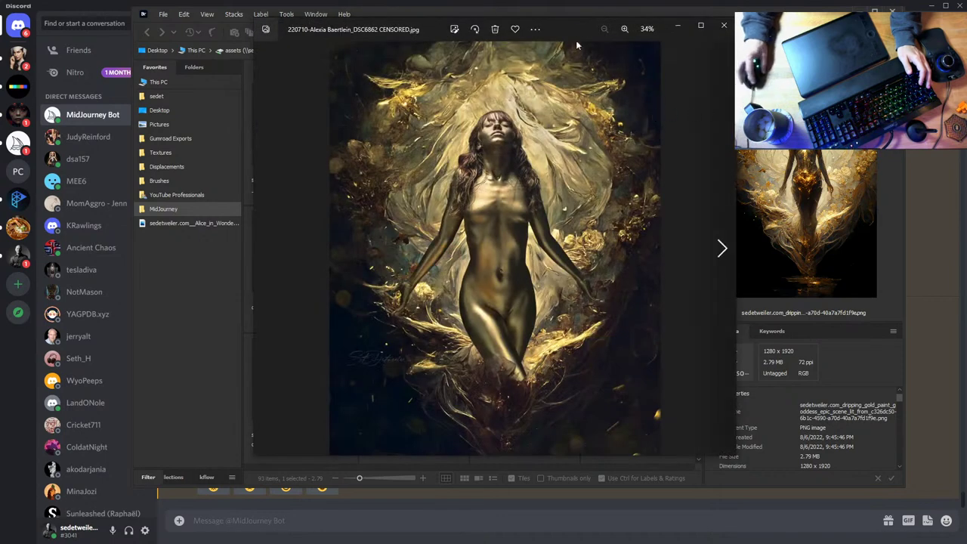
drag(578, 25, 576, 38)
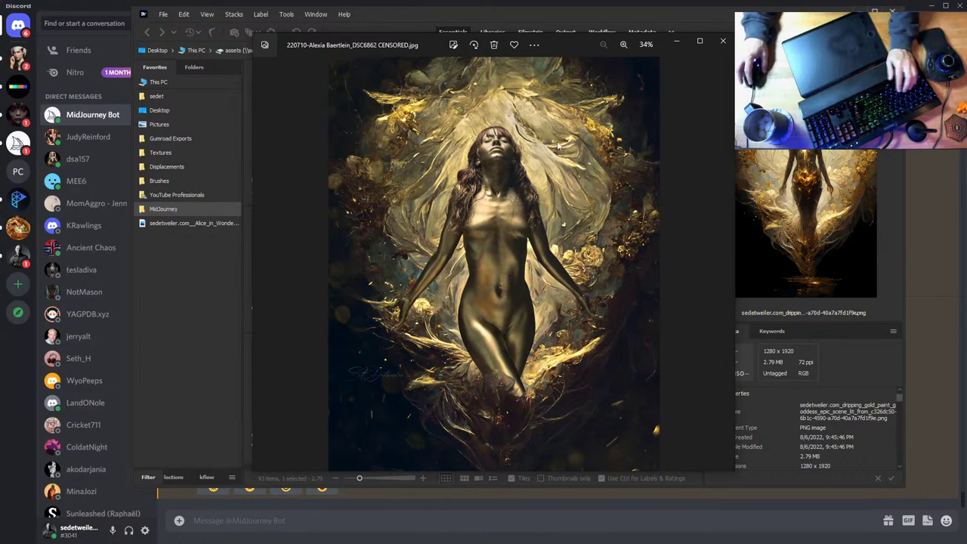
Close the golden figure composite and compare the three night cityscape images in the MidJourney folder
drag(575, 45, 646, 56)
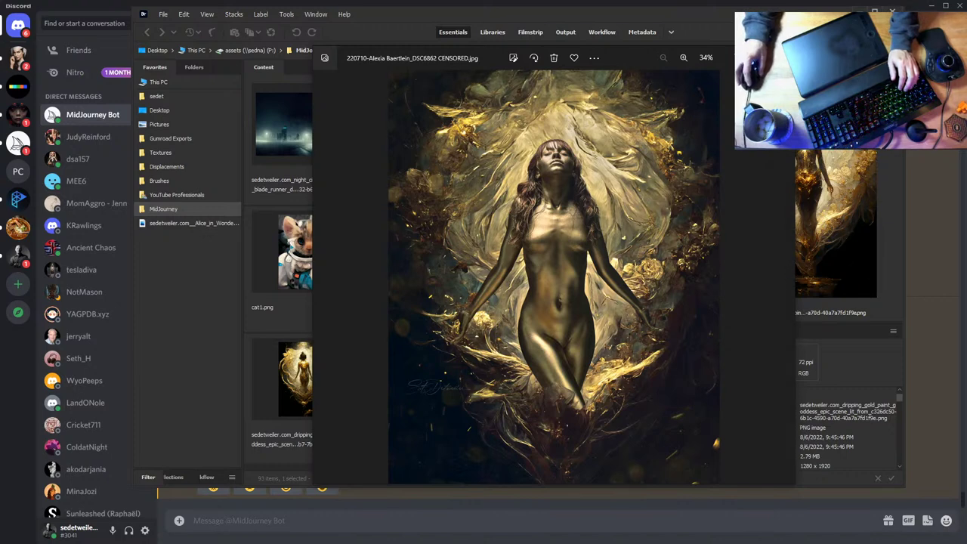
key(Escape)
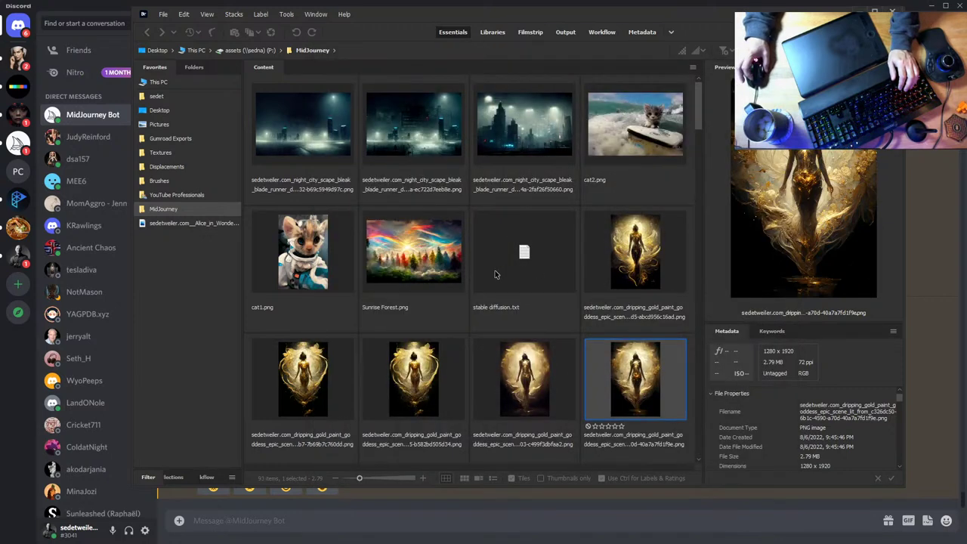
click(293, 143)
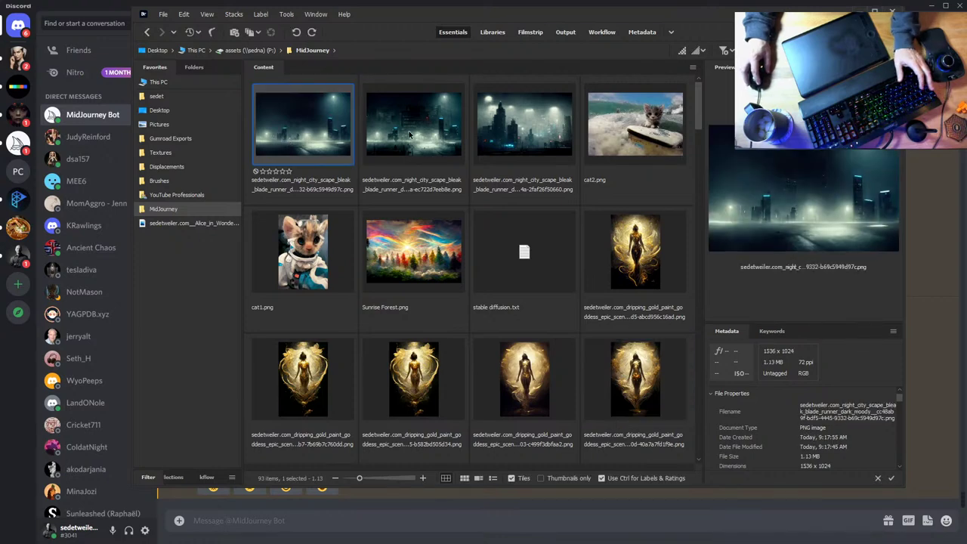
key(Right)
click(540, 130)
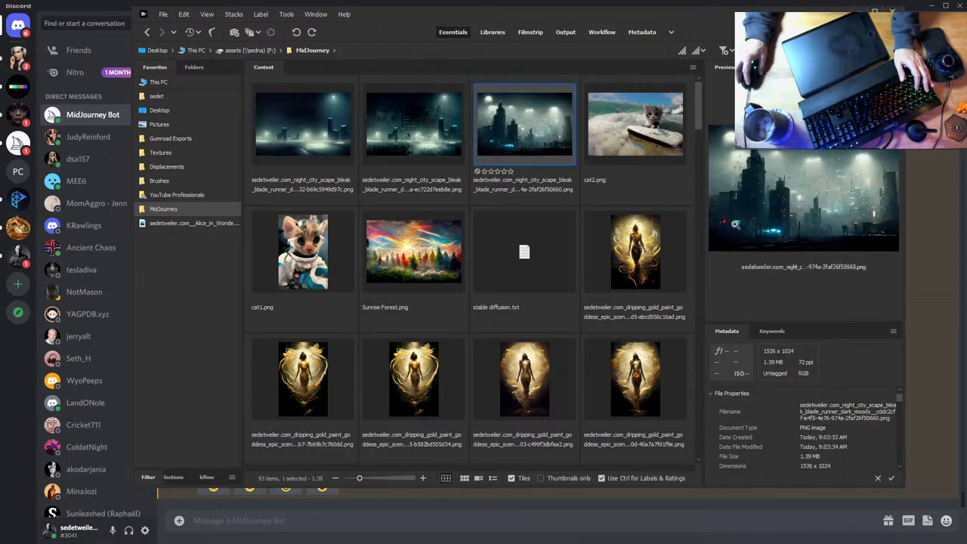
Place the first night cityscape from Bridge into the studio photo document in Photoshop and scale it proportionally to 148.50% to fill the canvas
click(319, 120)
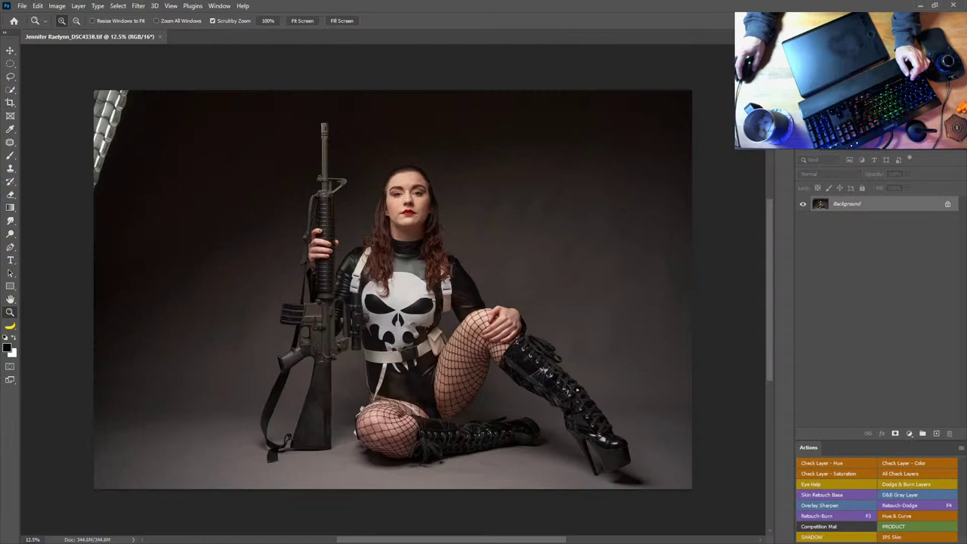
key(alt+Tab)
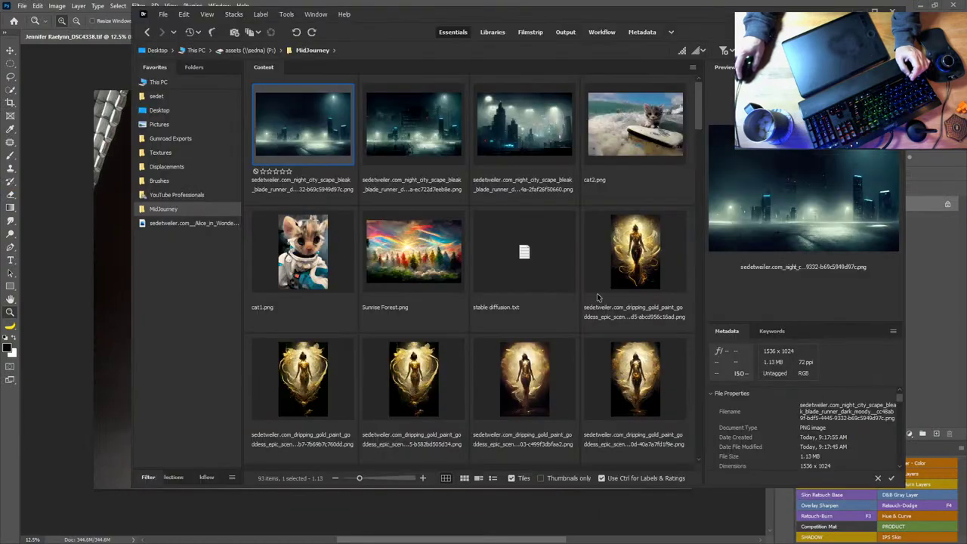
drag(317, 140, 402, 237)
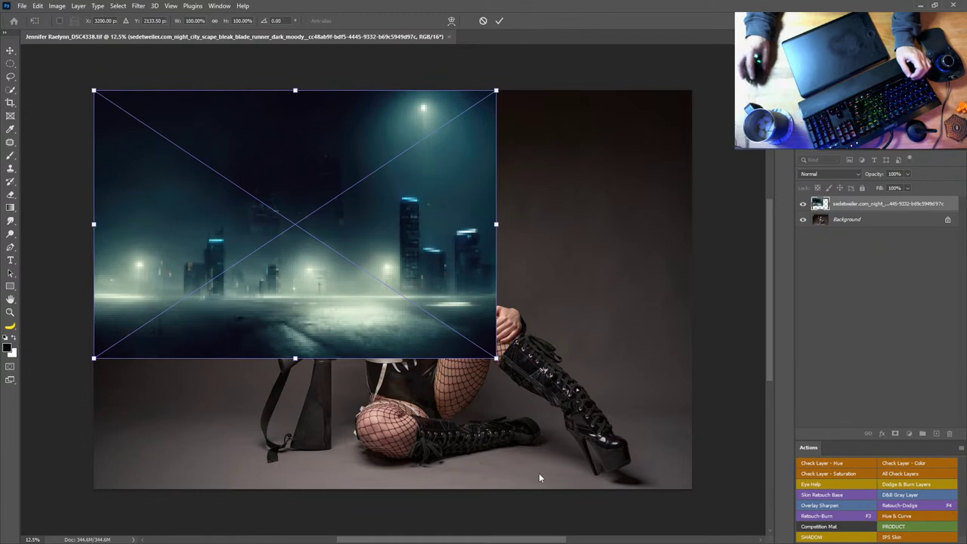
drag(495, 358, 691, 489)
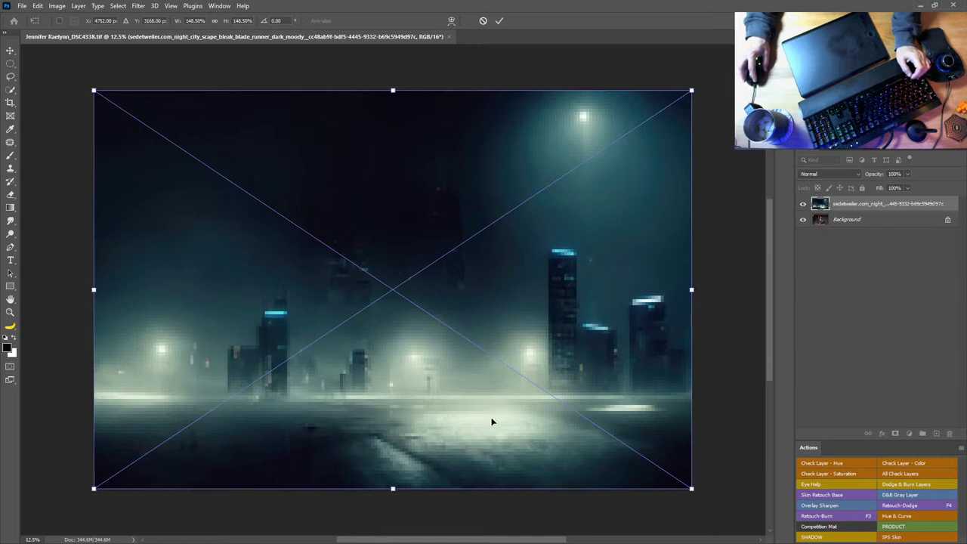
Stretch the placed cityscape's height to about 173%, keep it centred across the photo with its horizon raised, and commit the transform
drag(490, 423, 404, 361)
drag(479, 380, 229, 378)
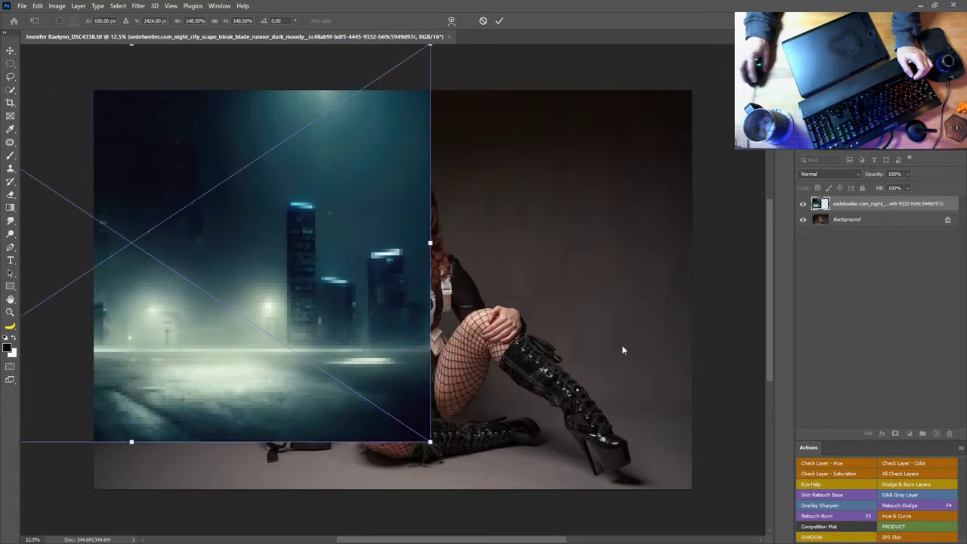
drag(300, 309, 555, 316)
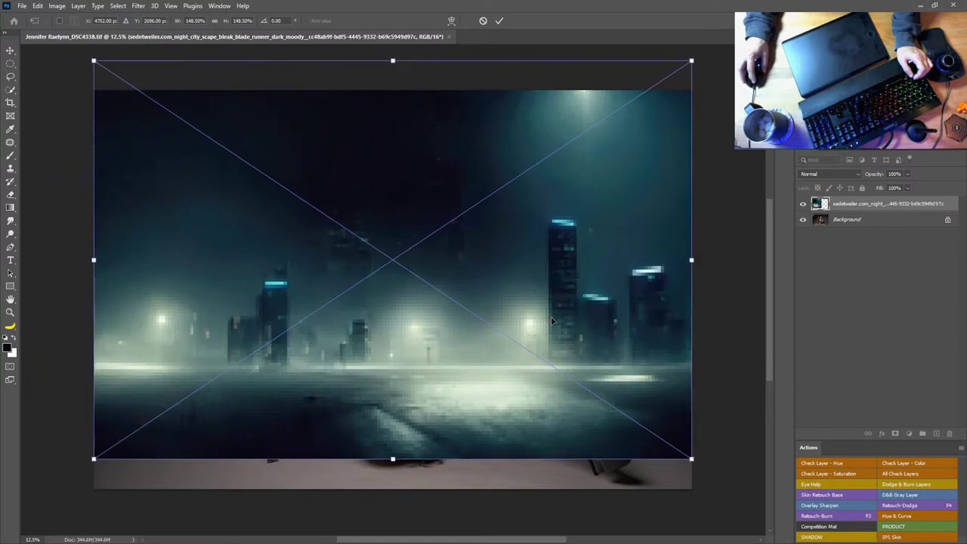
drag(393, 459, 394, 489)
drag(454, 408, 454, 372)
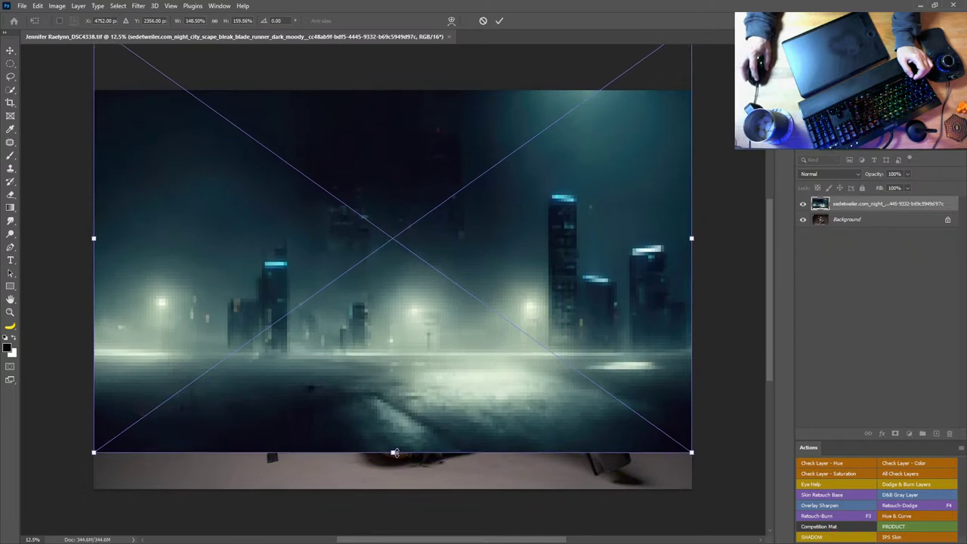
drag(398, 453, 401, 488)
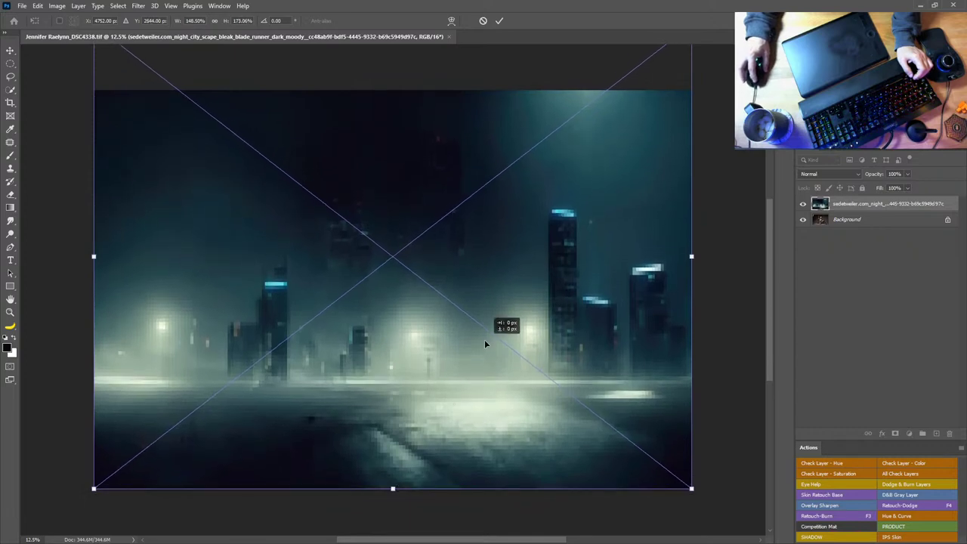
drag(485, 339, 484, 309)
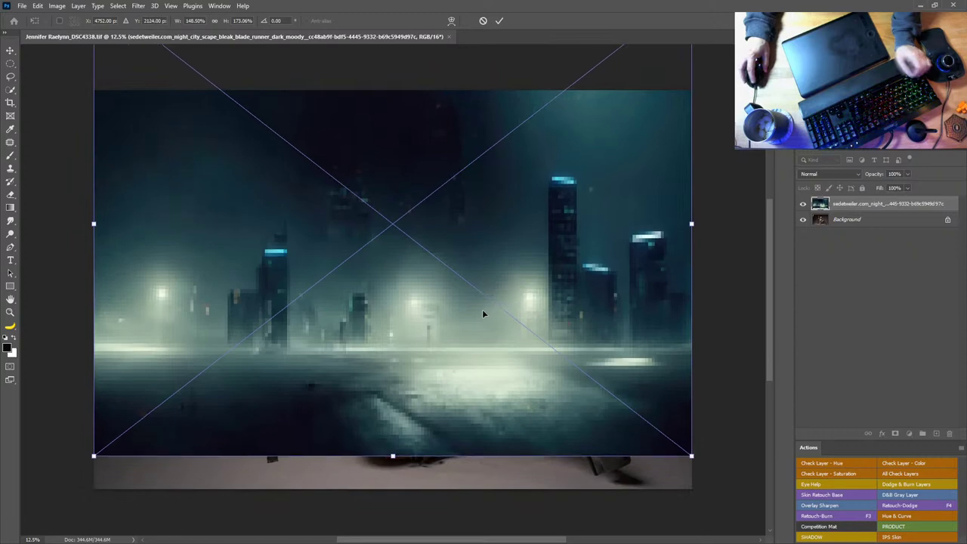
key(Return)
key(z)
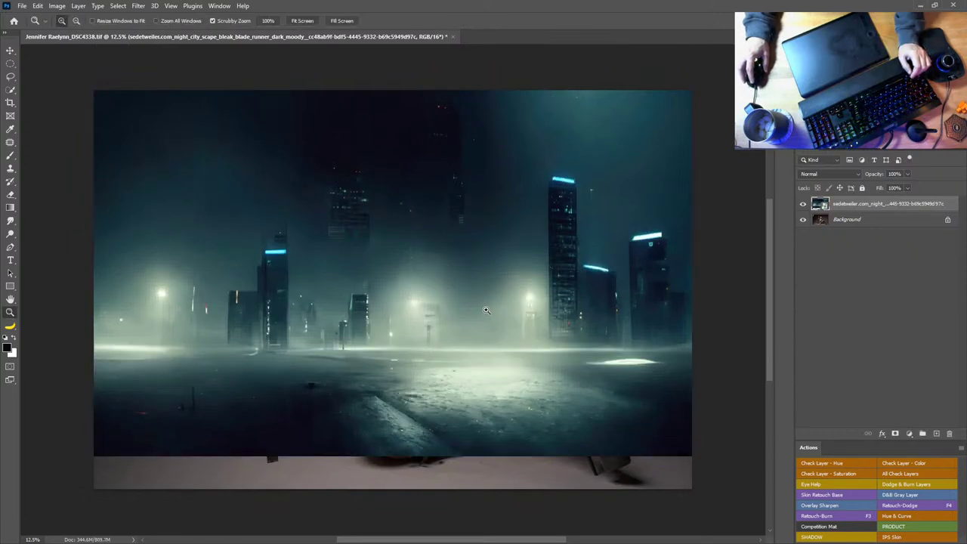
click(13, 64)
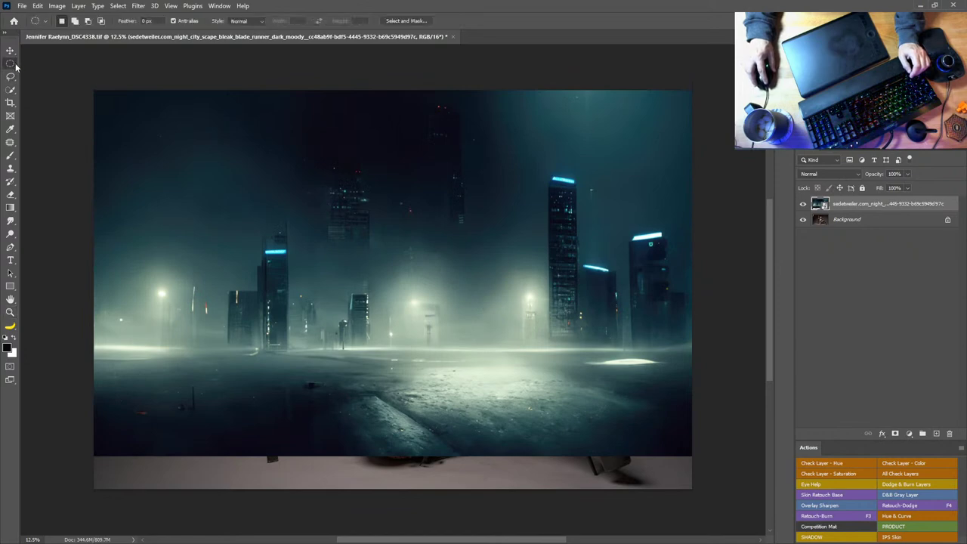
right_click(14, 66)
click(55, 49)
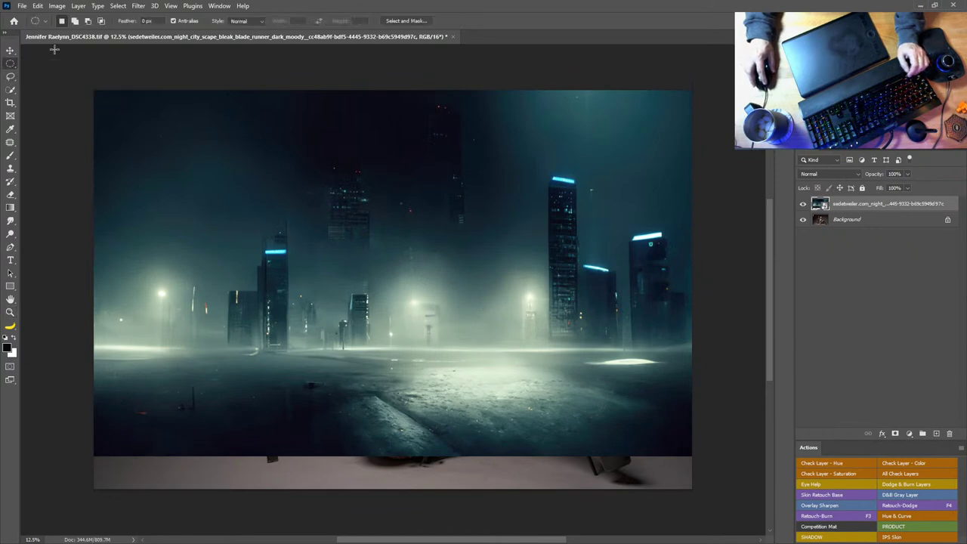
Check the cityscape layer against the photo beneath and move it down to cover the canvas's lower edge
click(804, 205)
click(803, 205)
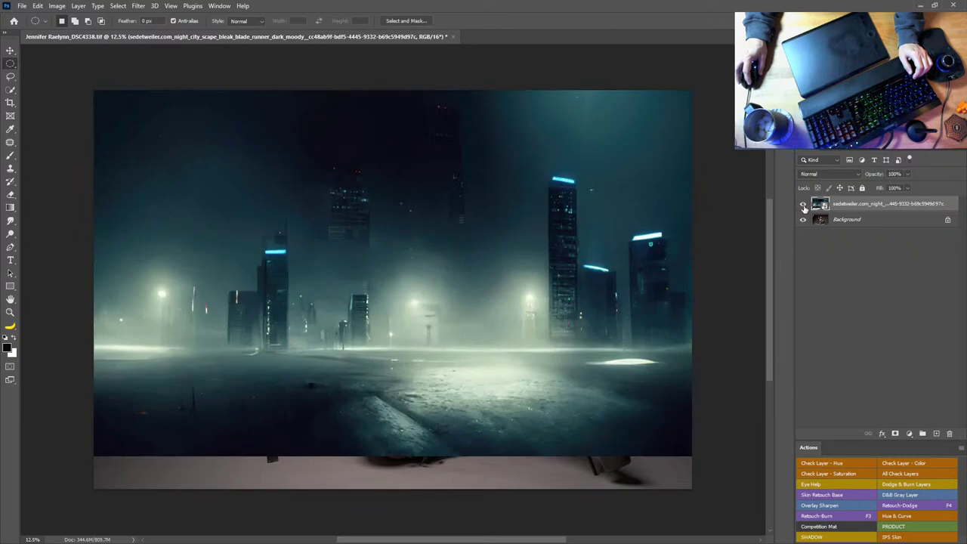
key(v)
drag(541, 266, 543, 298)
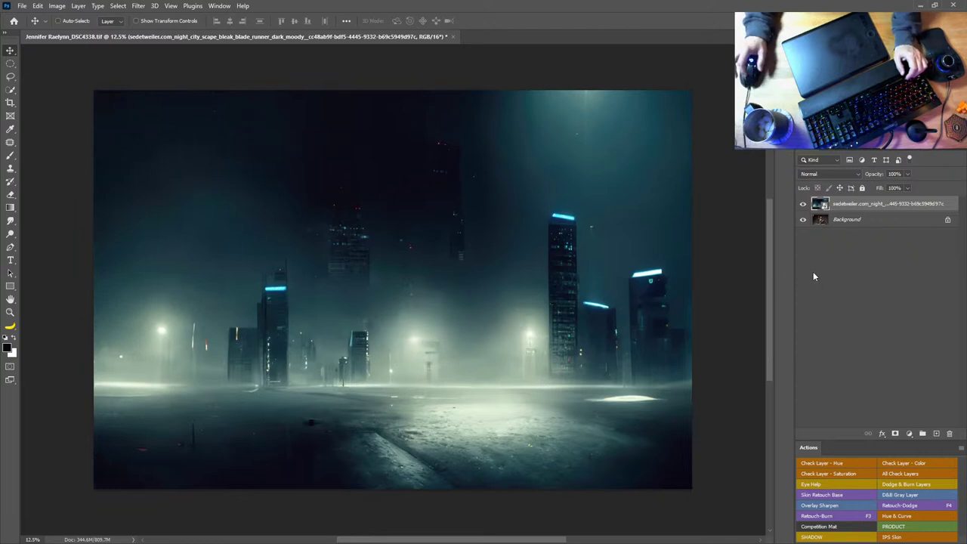
Hide the cityscape layer and run Select Subject on the Background layer to select the woman and rifle
click(803, 204)
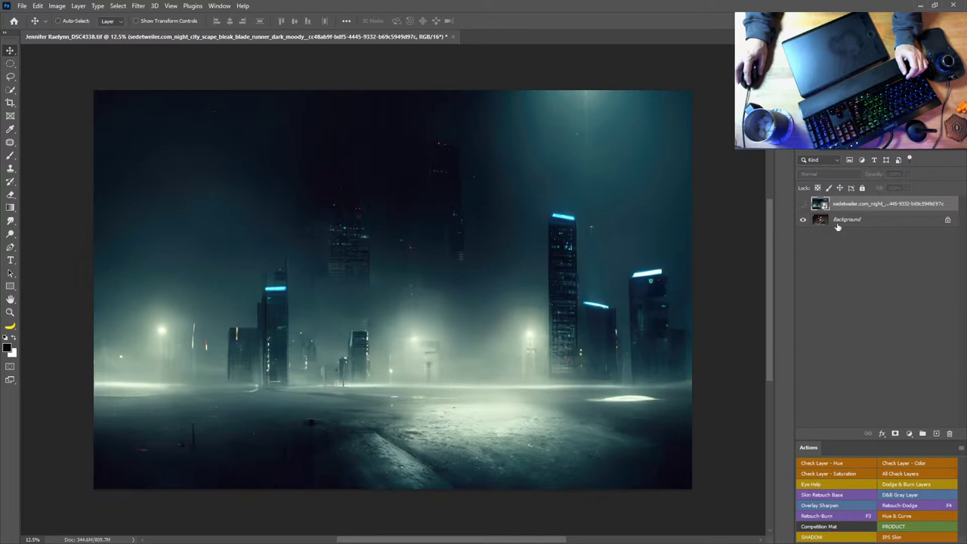
click(838, 224)
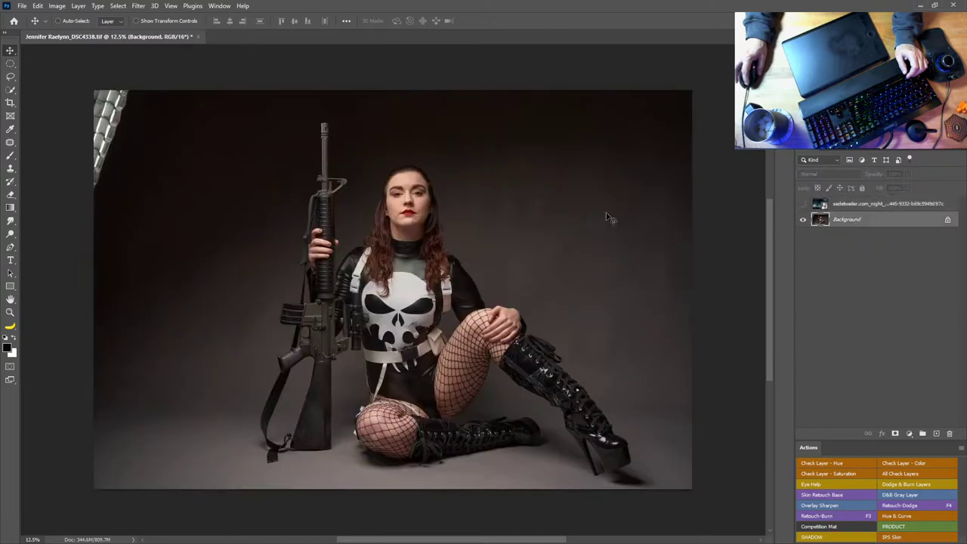
click(138, 6)
mouse_move(119, 9)
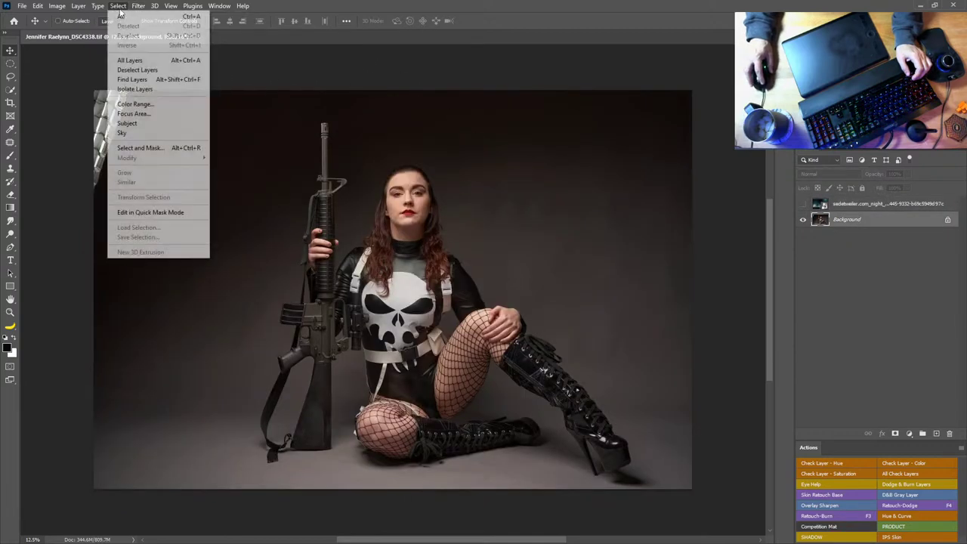
click(127, 123)
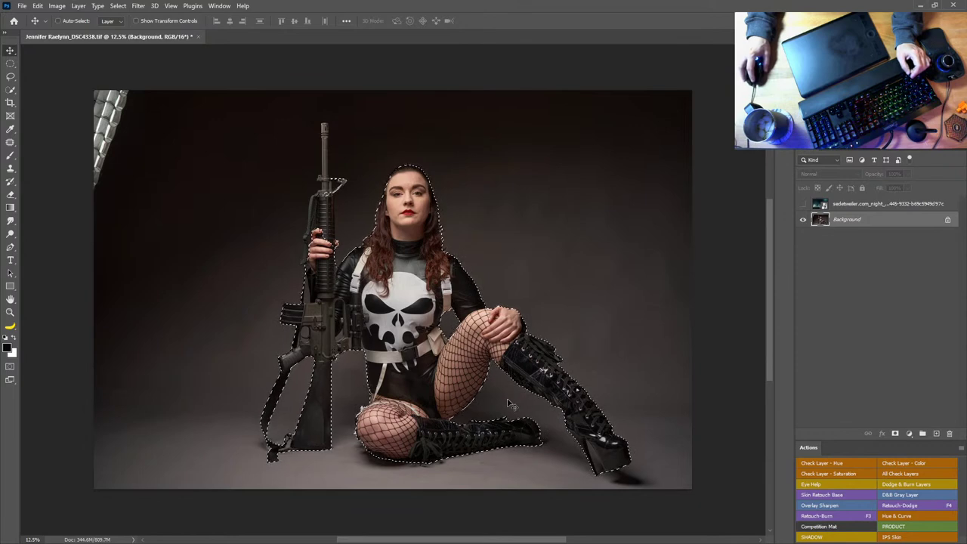
Add the rifle's muzzle, barrel, front sight and the sling beside the hand to the selection with a small Quick Selection brush
key(z)
click(329, 166)
drag(365, 192, 402, 213)
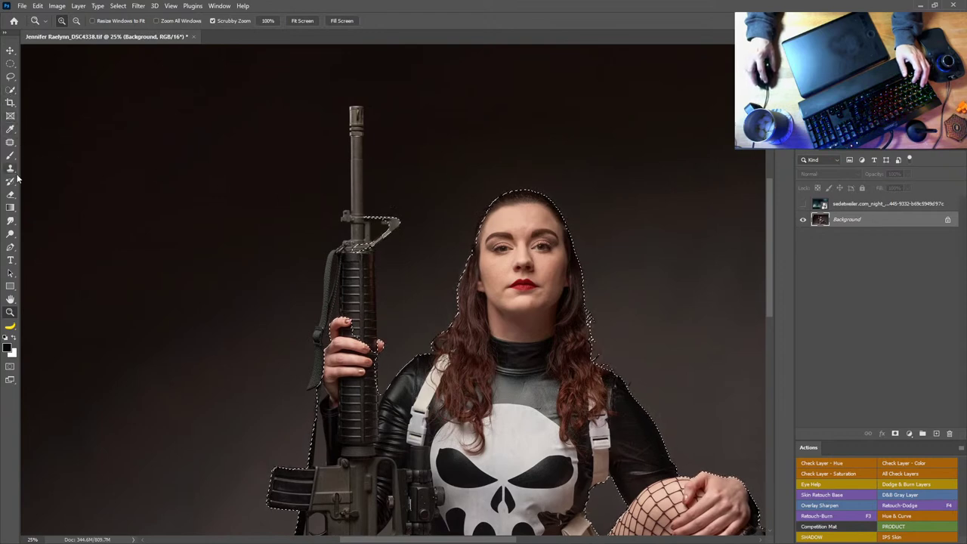
click(12, 90)
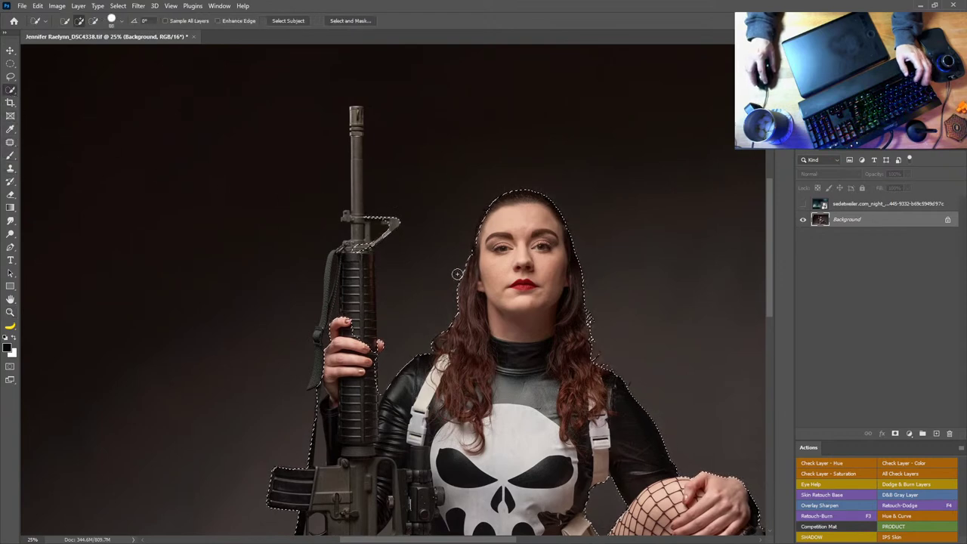
alt+right_click(356, 127)
click(356, 120)
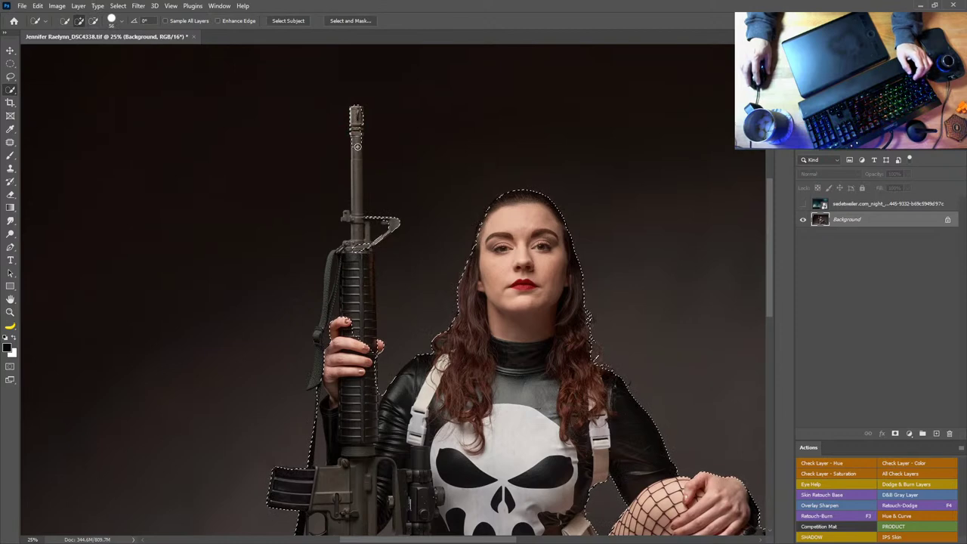
mouse_move(357, 146)
mouse_down()
mouse_move(359, 317)
mouse_move(361, 275)
mouse_up()
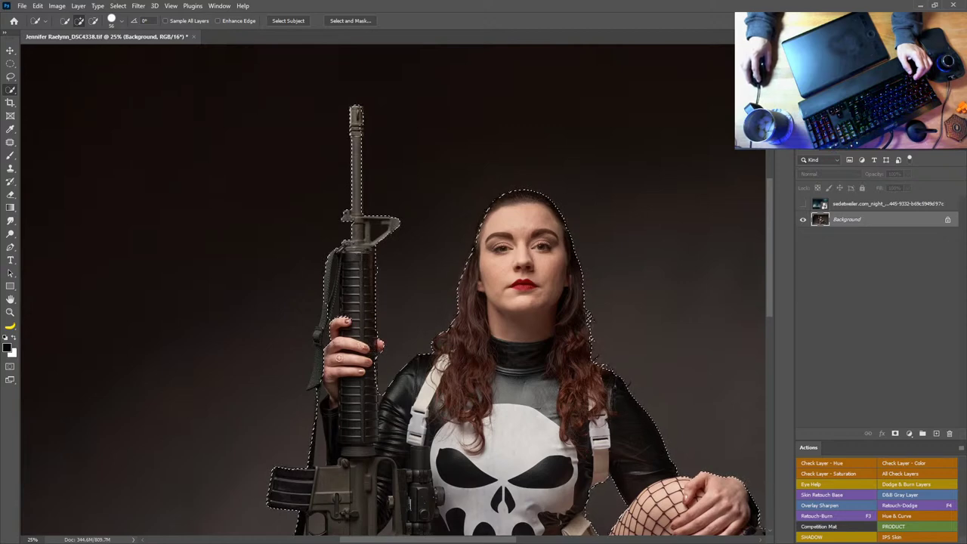
drag(324, 372, 326, 326)
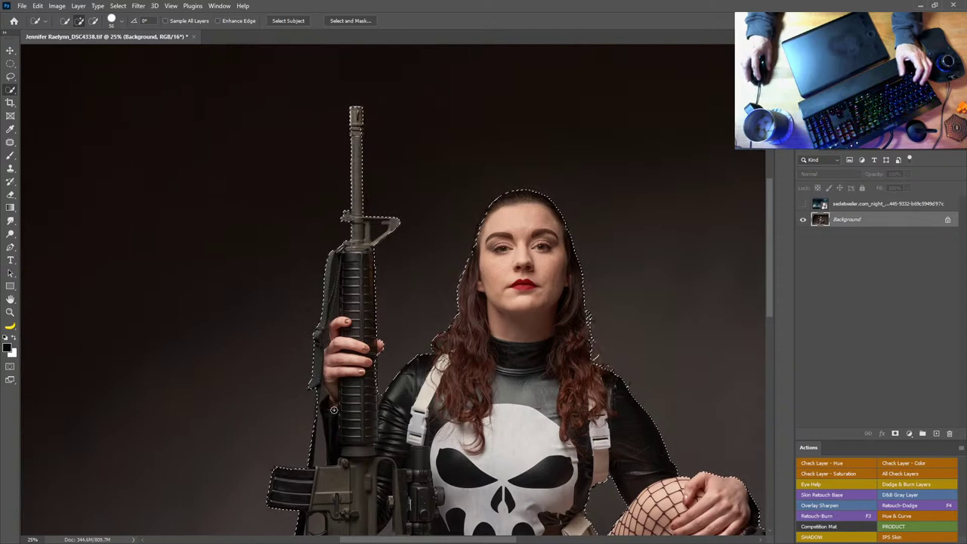
Refine the selection around the rifle's scope and receiver, subtracting the background between the sling, rifle and sleeve
drag(347, 441, 428, 253)
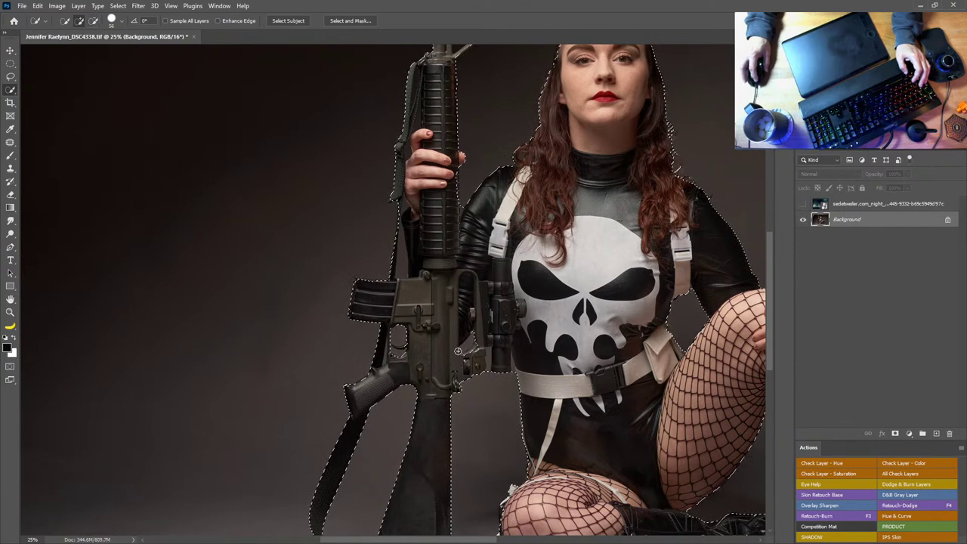
key(alt)
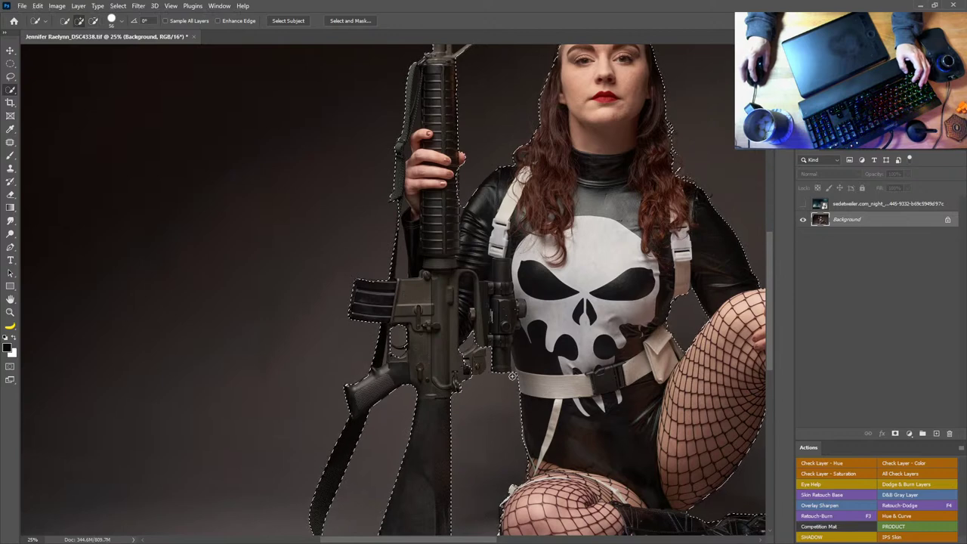
key(alt)
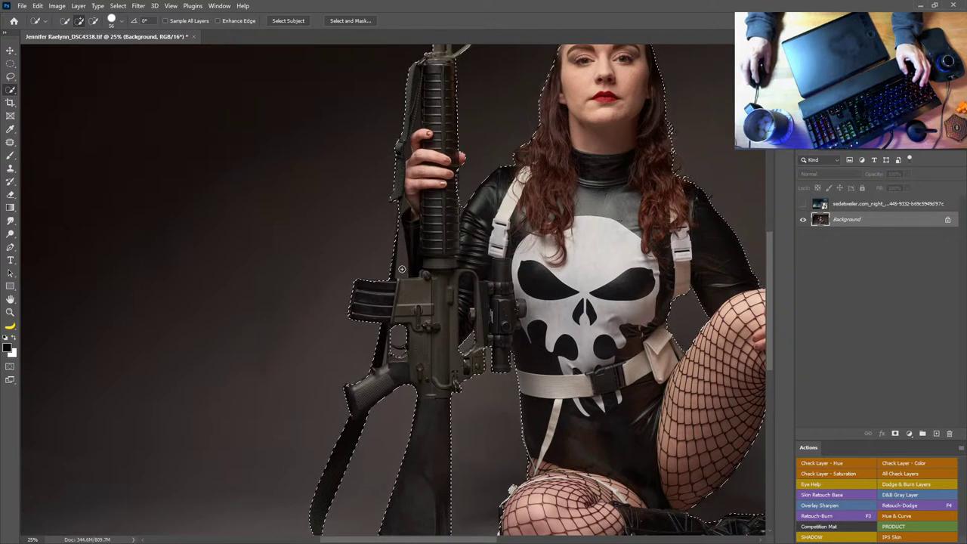
key(alt)
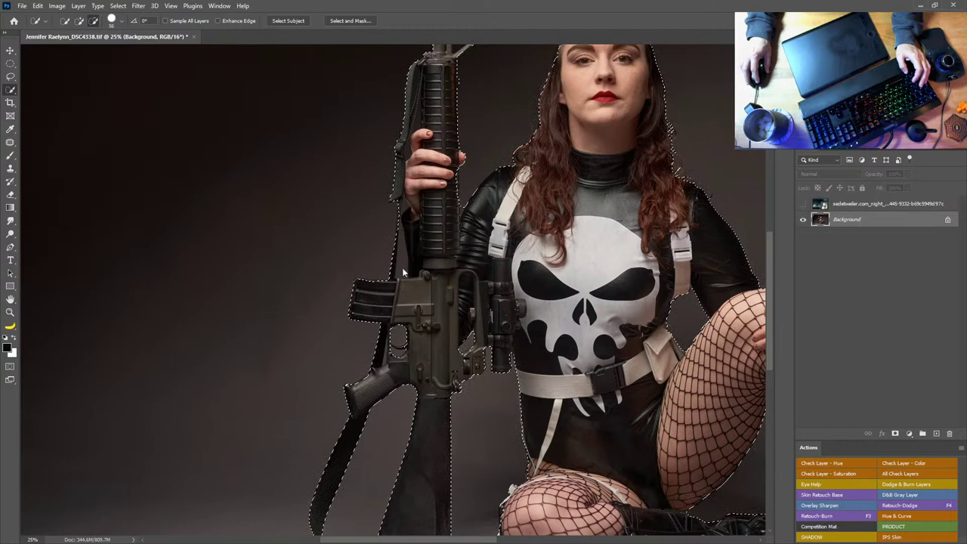
alt+click(400, 203)
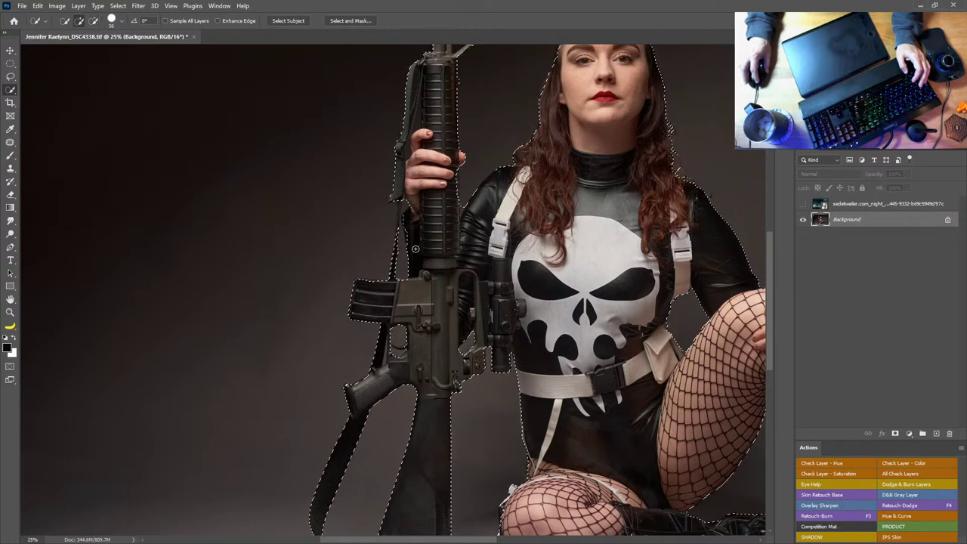
alt+click(462, 212)
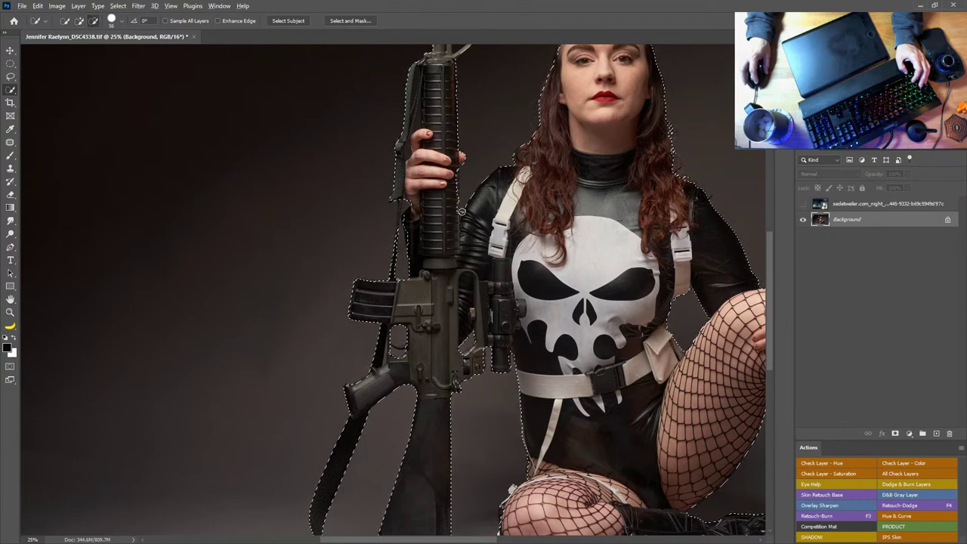
Inspect the selection outline around the bent leg and boots, returning to the head and rifle
mouse_move(636, 230)
mouse_down()
mouse_move(571, 275)
mouse_move(456, 303)
mouse_move(427, 163)
mouse_up()
drag(566, 346, 567, 388)
mouse_move(312, 113)
mouse_down()
mouse_move(497, 328)
mouse_move(488, 339)
mouse_up()
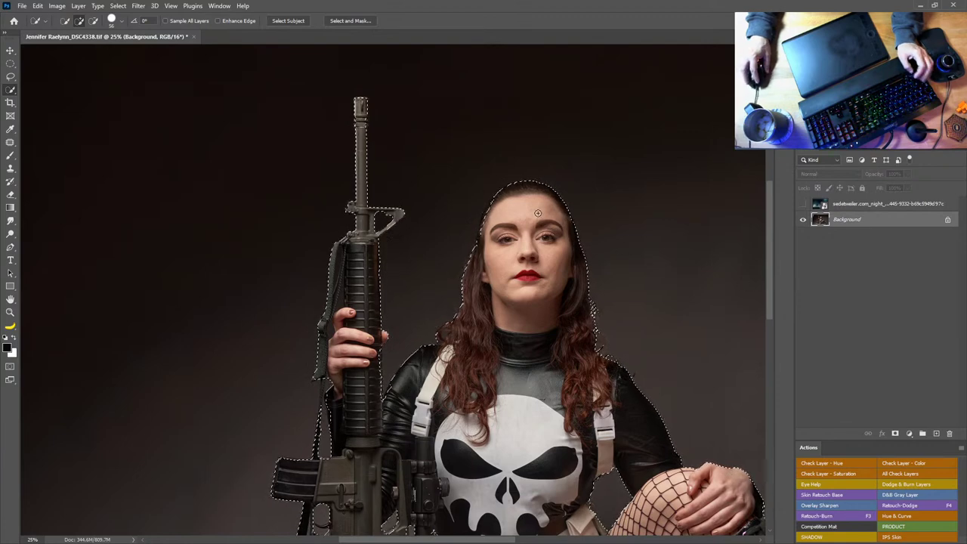
key(])
key(])
key(])
key(])
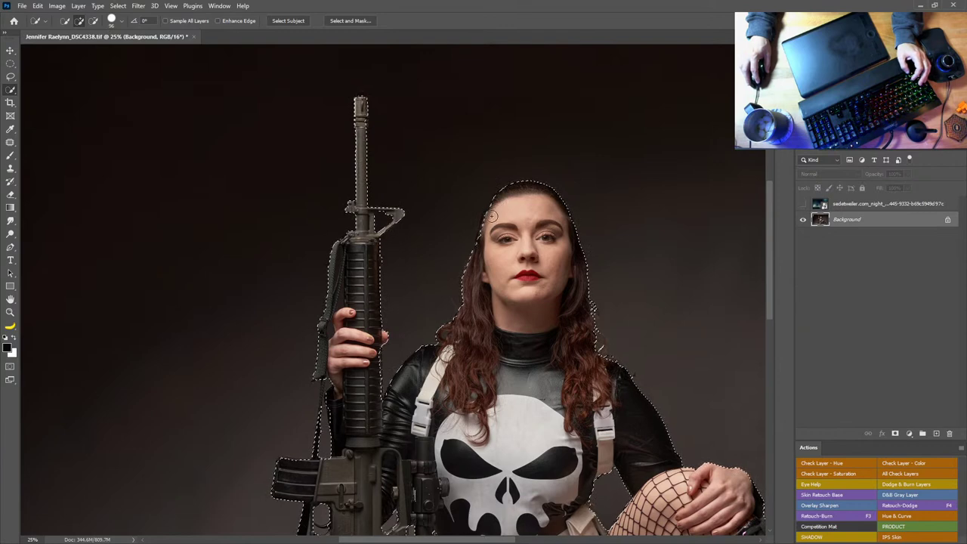
mouse_move(493, 212)
mouse_down()
mouse_move(483, 244)
mouse_move(498, 272)
mouse_up()
key(ctrl+z)
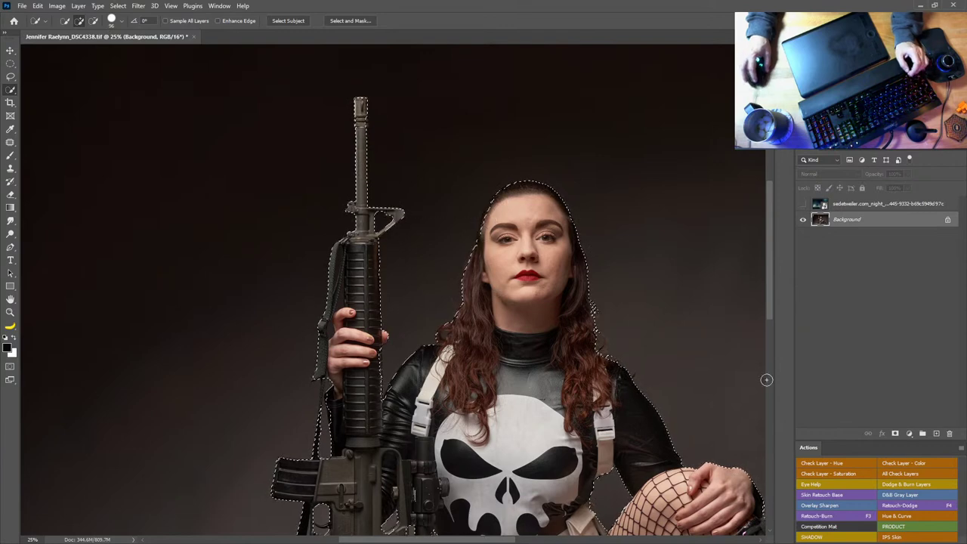
Switch to Bridge, open the alice folder inside the MidJourney folder and preview alice.png full screen
key(alt+Tab)
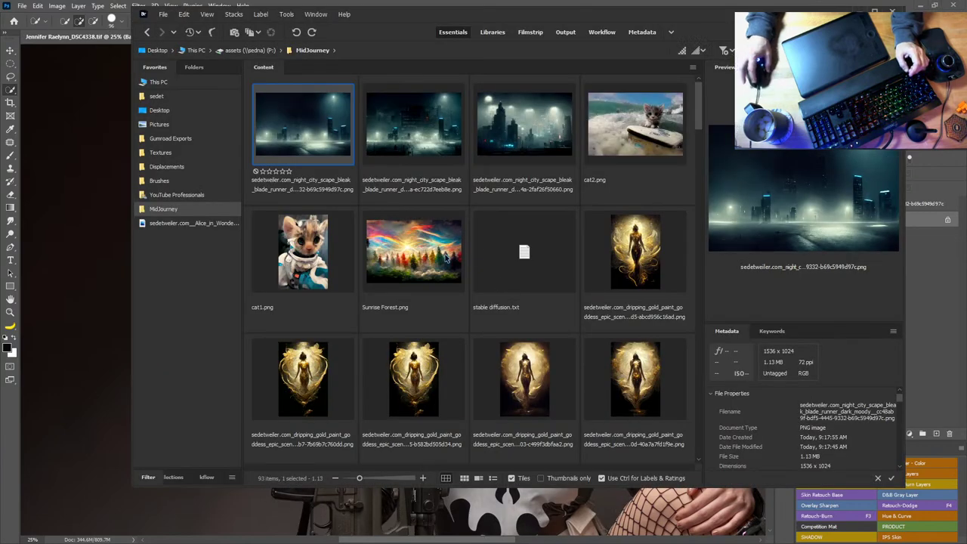
scroll(446, 258, down, 20)
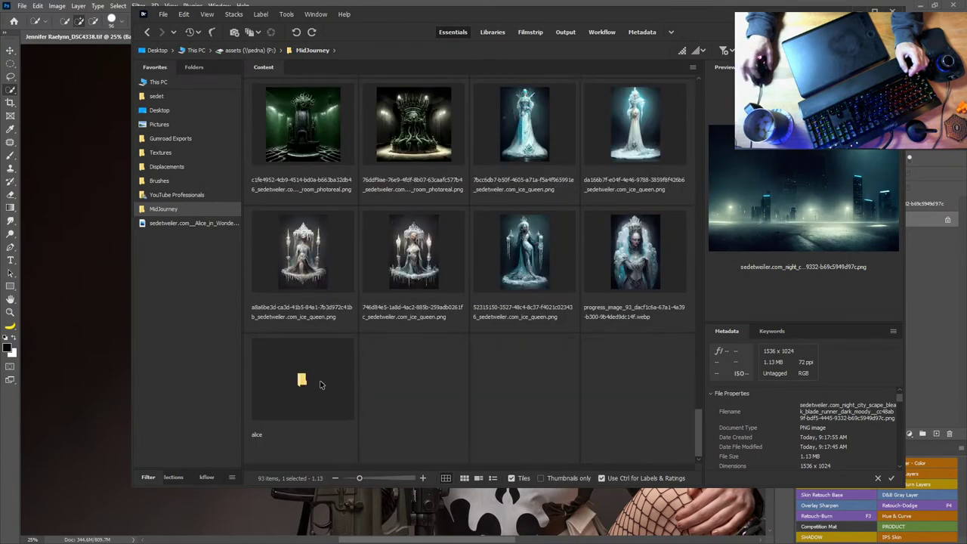
double_click(319, 385)
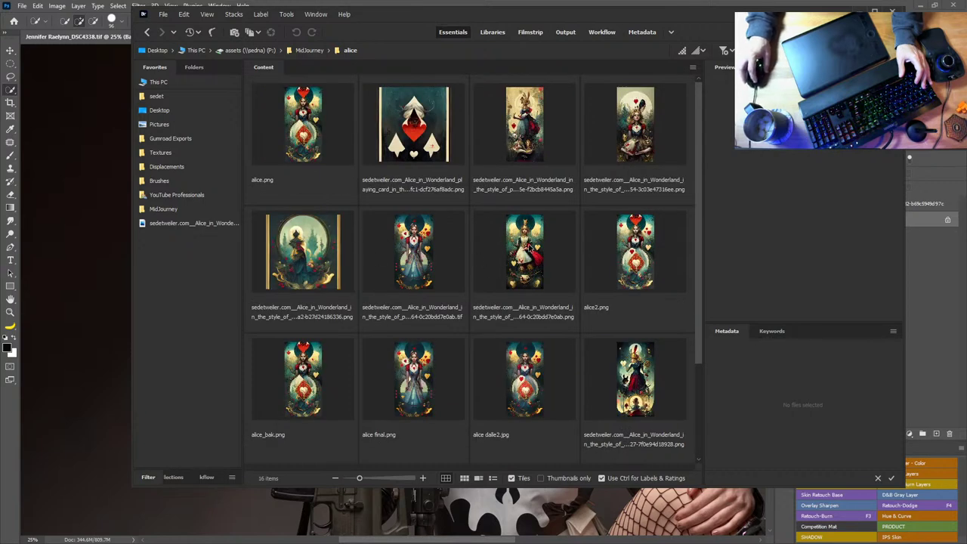
click(326, 126)
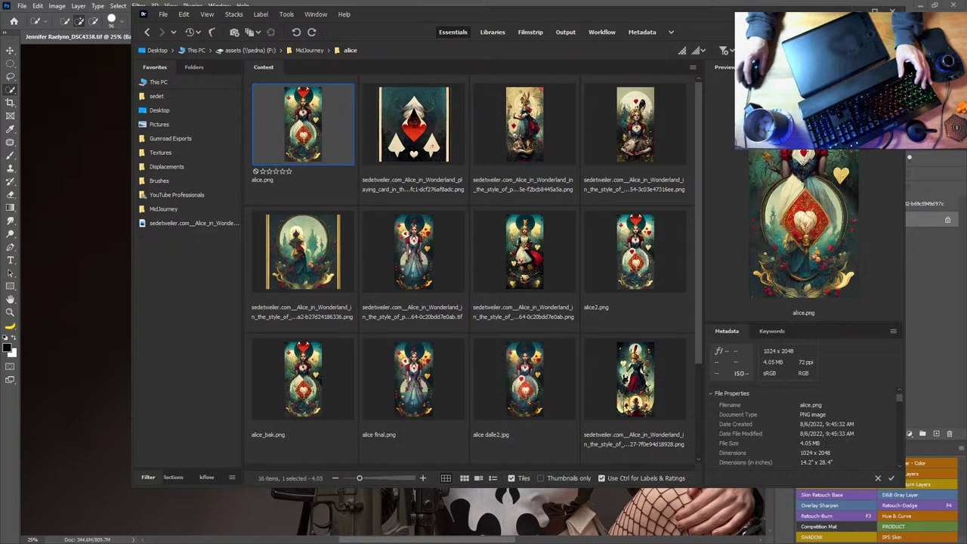
key(space)
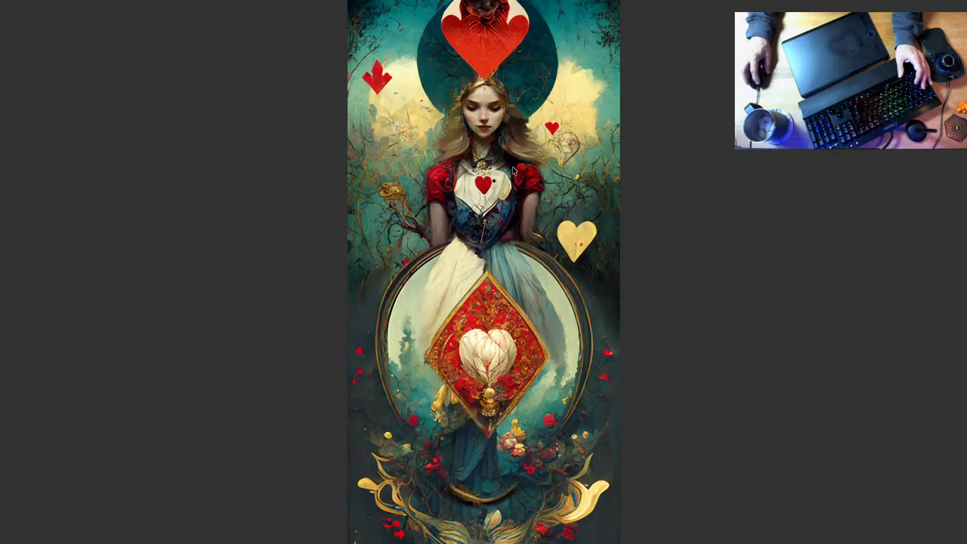
key(space)
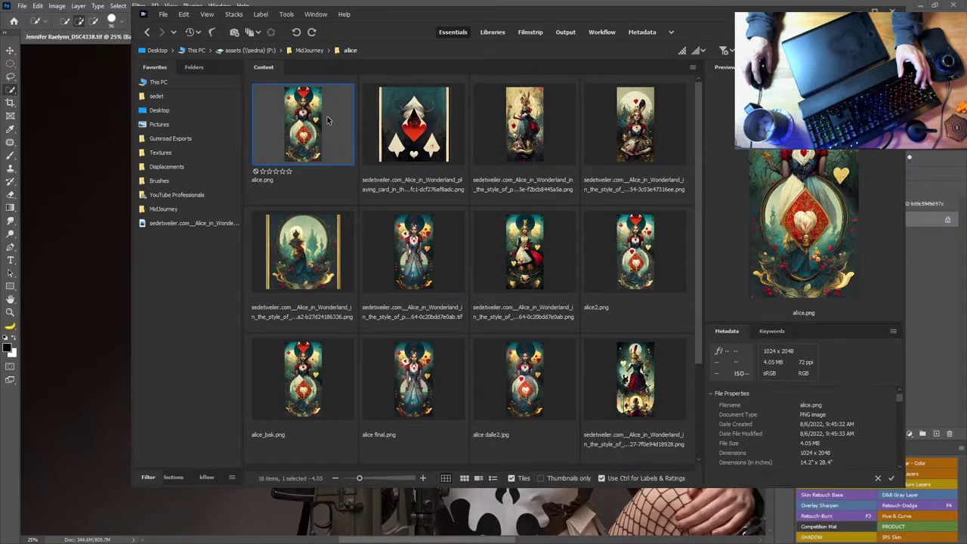
Preview the Alice in Wonderland TIFF full screen, and return to the cosplay photo in Photoshop
click(421, 239)
key(space)
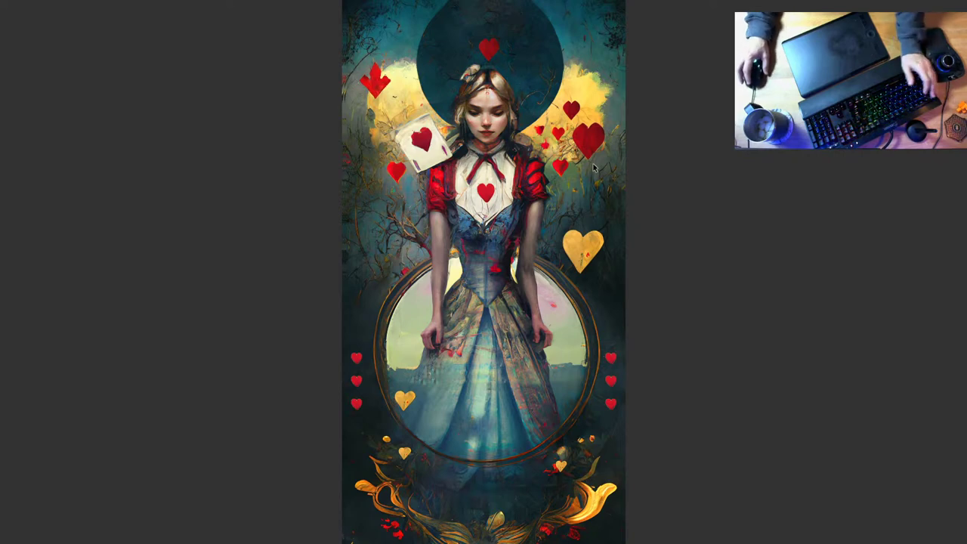
key(space)
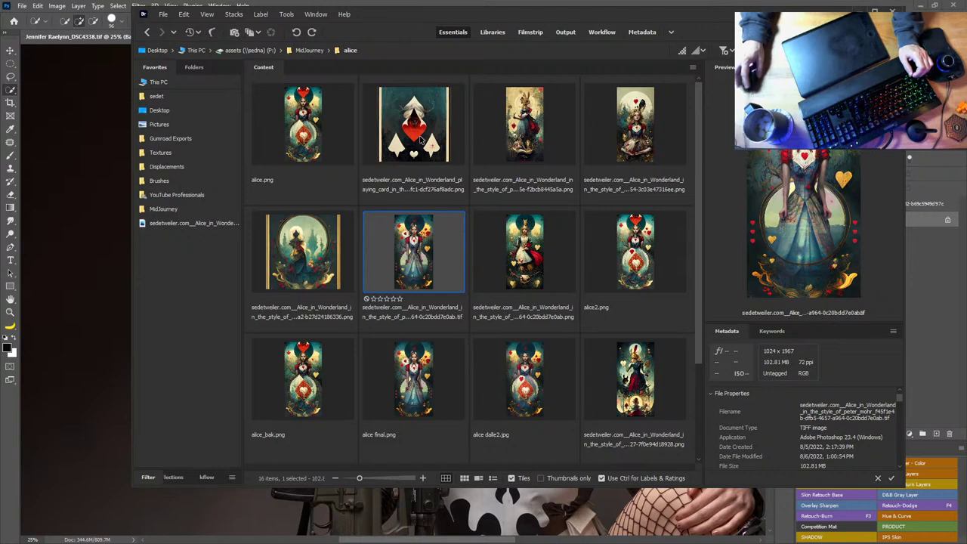
click(857, 10)
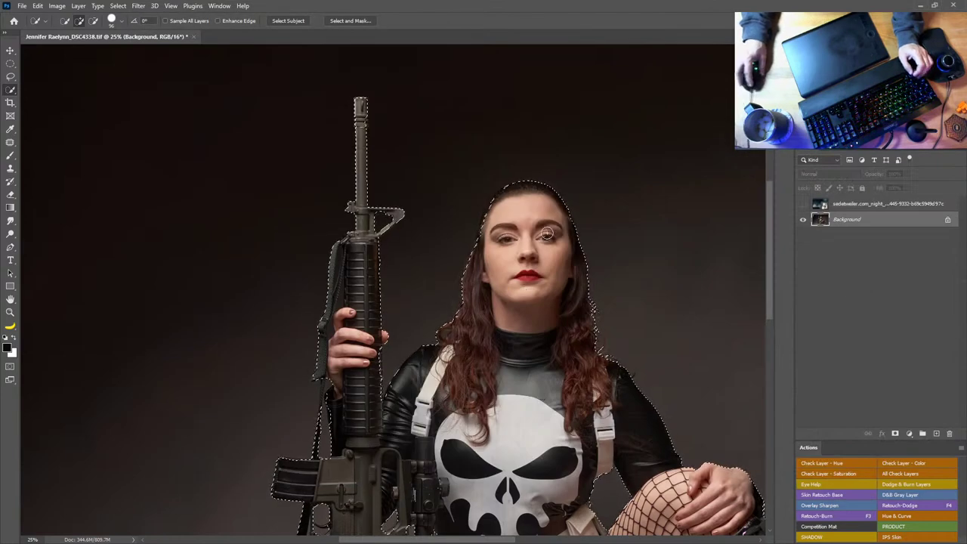
Open the classic Refine Edge dialog for the selection and brush over the outer hair edges at size 123
click(118, 5)
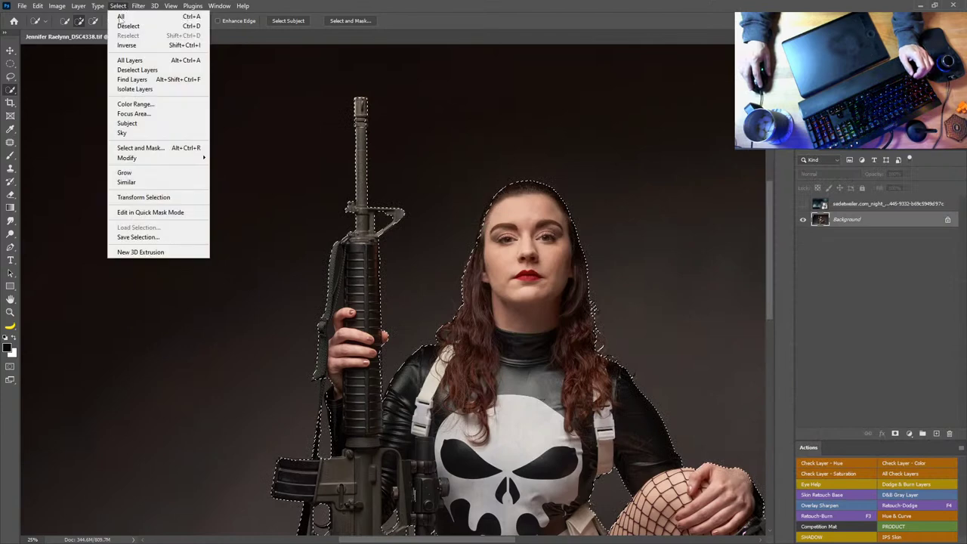
shift+click(140, 147)
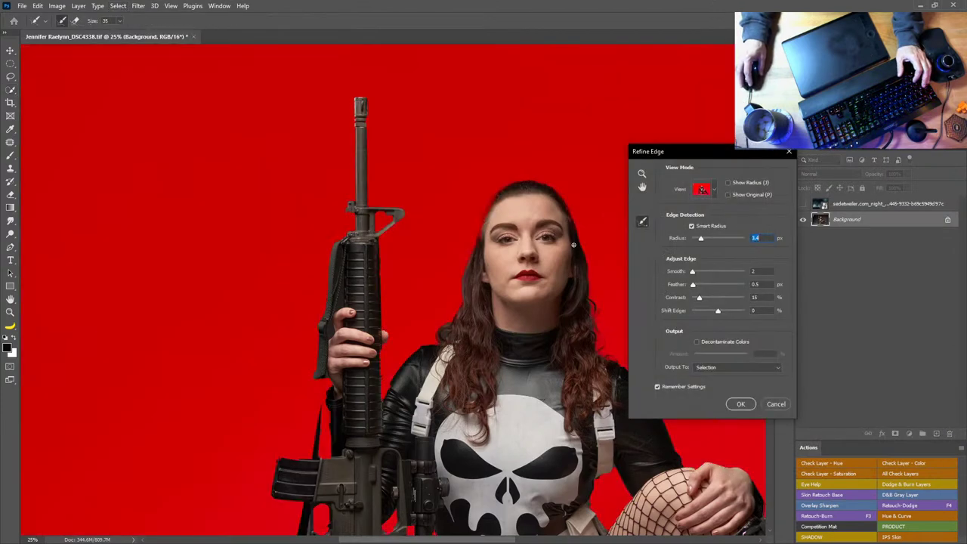
drag(573, 246, 541, 223)
drag(495, 186, 503, 188)
drag(482, 139, 509, 276)
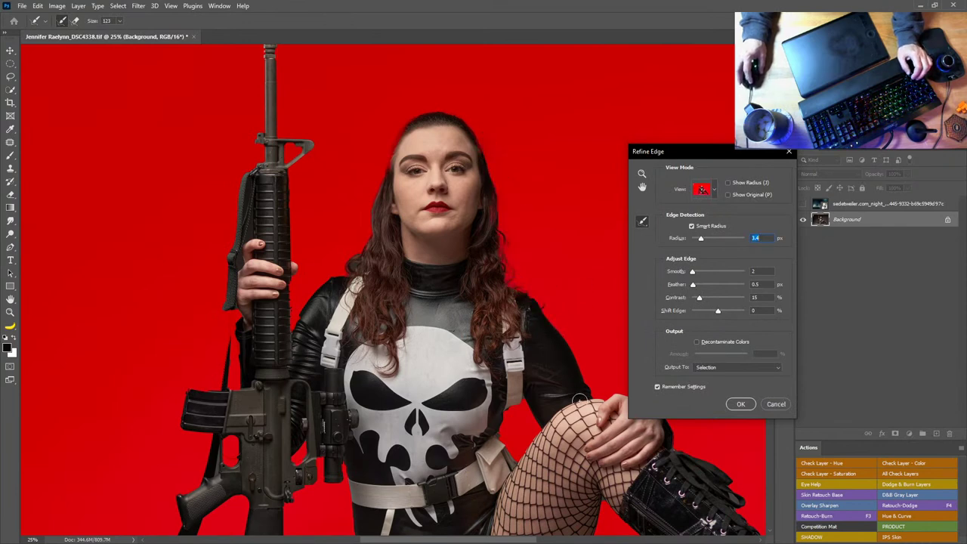
Touch up the refined edge at the waist and the upper boot, erasing unwanted refinements there
drag(555, 381, 516, 280)
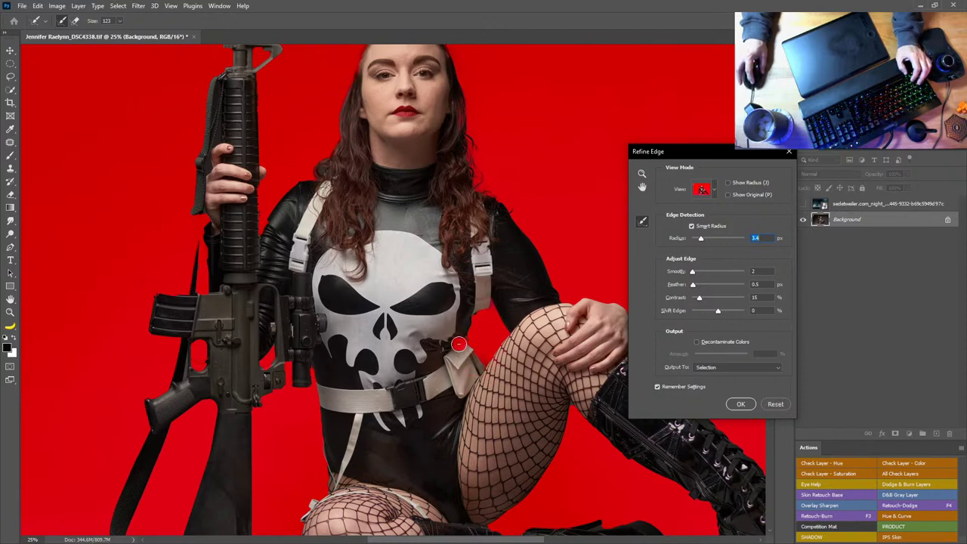
drag(533, 405, 475, 334)
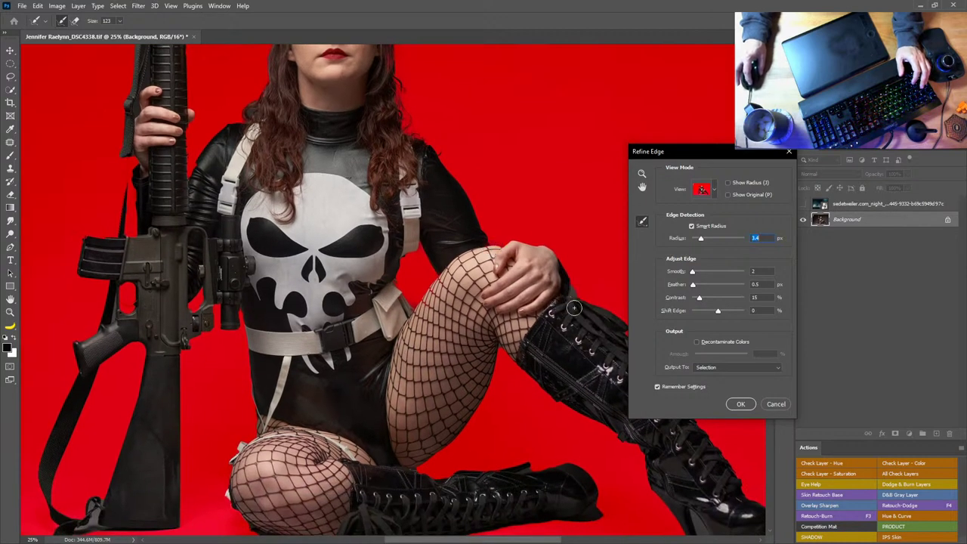
drag(590, 368, 532, 316)
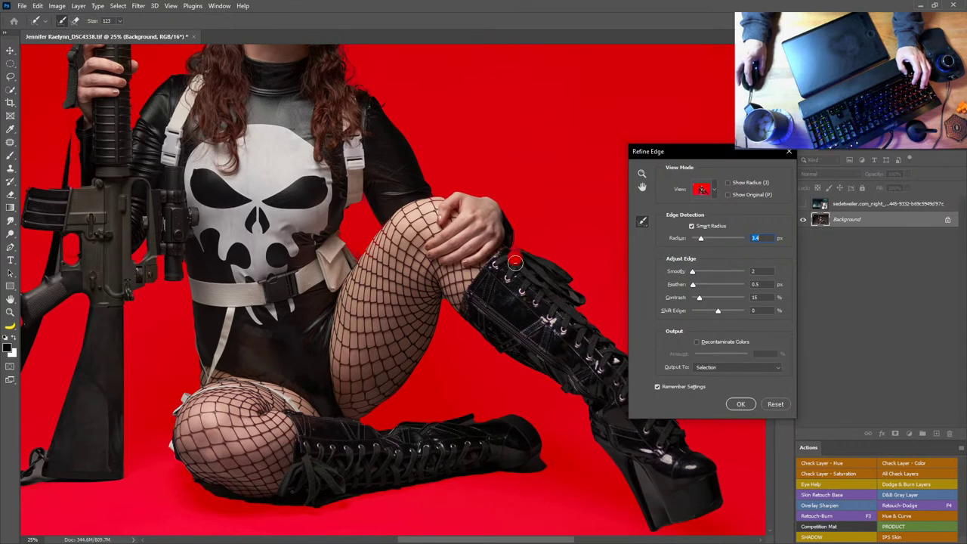
drag(560, 365, 465, 281)
drag(320, 330, 537, 324)
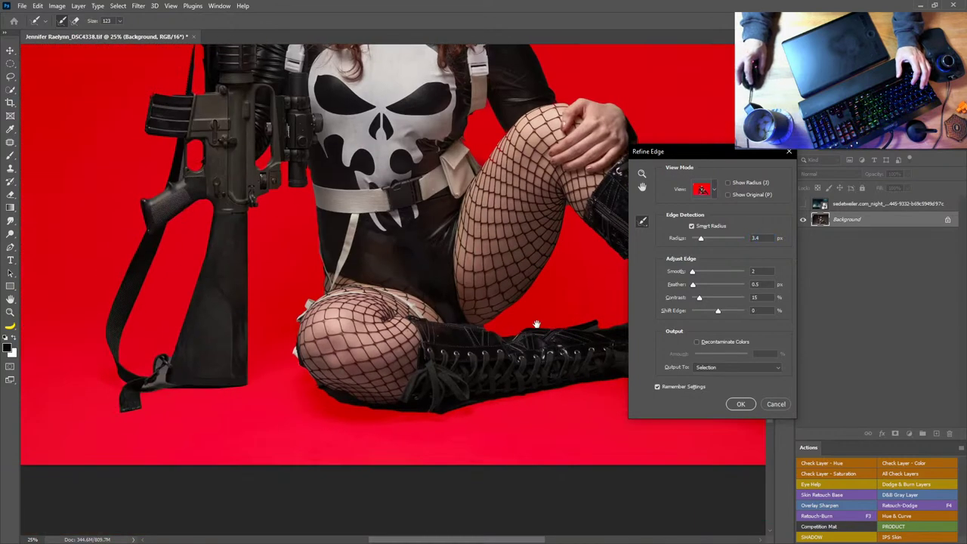
Refine the edge around the folded knee and boot on the floor at brush size 227, restoring the knee's interior
drag(460, 368, 466, 367)
mouse_move(600, 386)
mouse_down()
mouse_move(384, 408)
mouse_move(328, 386)
mouse_move(297, 347)
mouse_move(299, 331)
mouse_move(322, 400)
mouse_move(382, 416)
mouse_move(368, 413)
mouse_move(522, 383)
mouse_up()
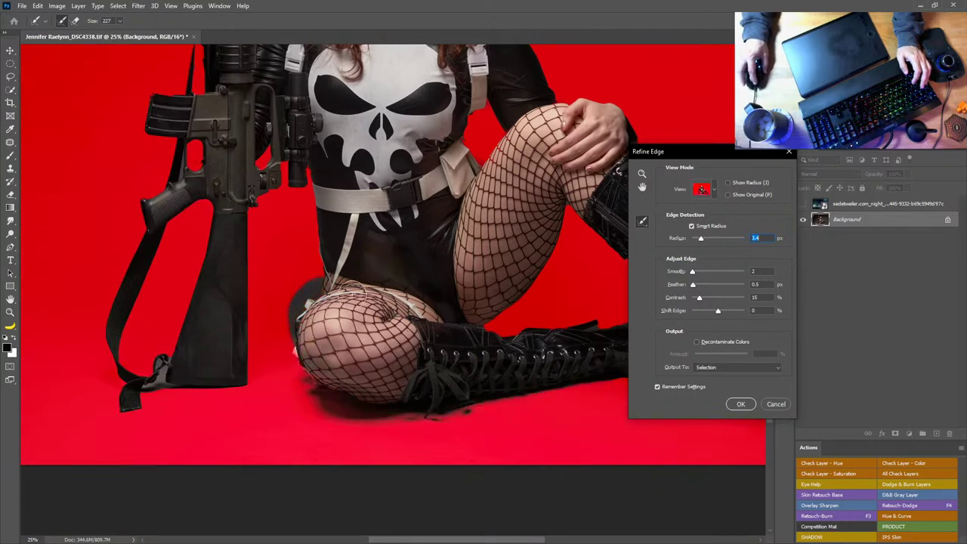
alt+right_click(325, 346)
mouse_move(325, 346)
alt+mouse_down()
mouse_move(333, 364)
mouse_move(318, 345)
alt+mouse_up()
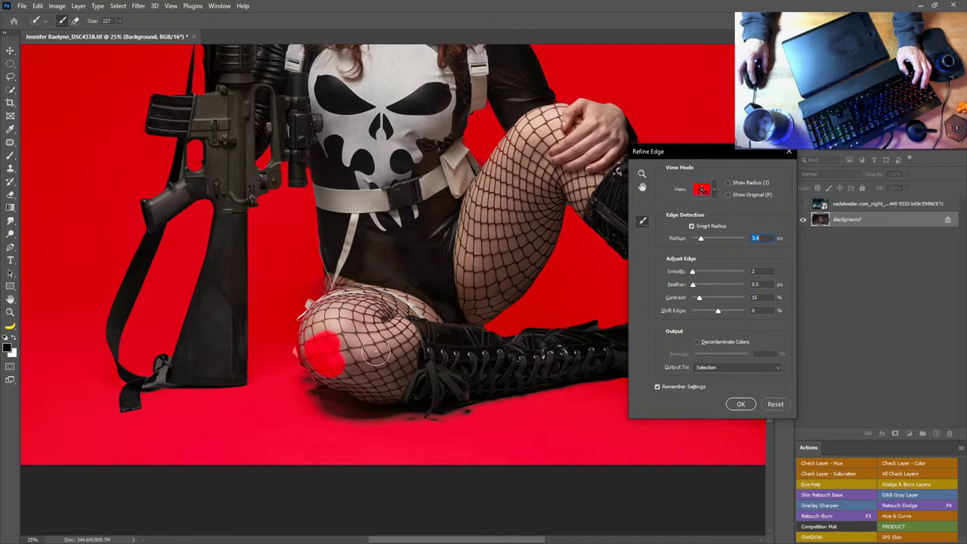
drag(345, 286, 429, 361)
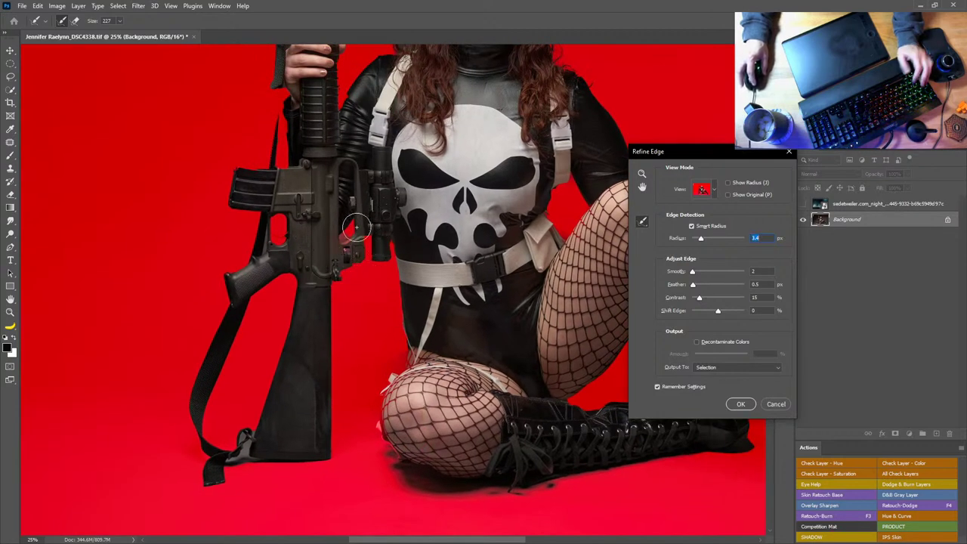
Refine the selection edges around the gaps by the rifle's scope mount and trigger guard at brush size 107
alt+right_click(356, 217)
alt+right_click(345, 249)
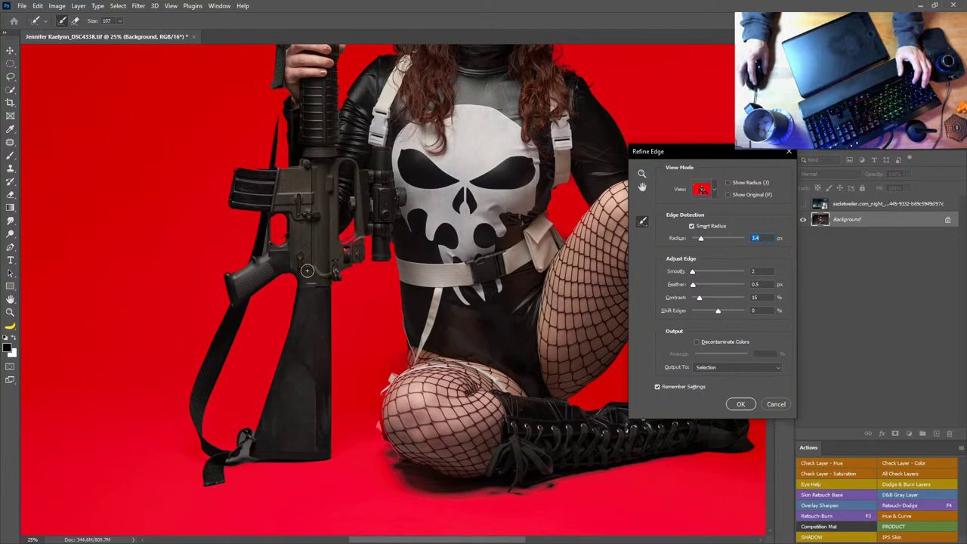
drag(351, 244, 427, 295)
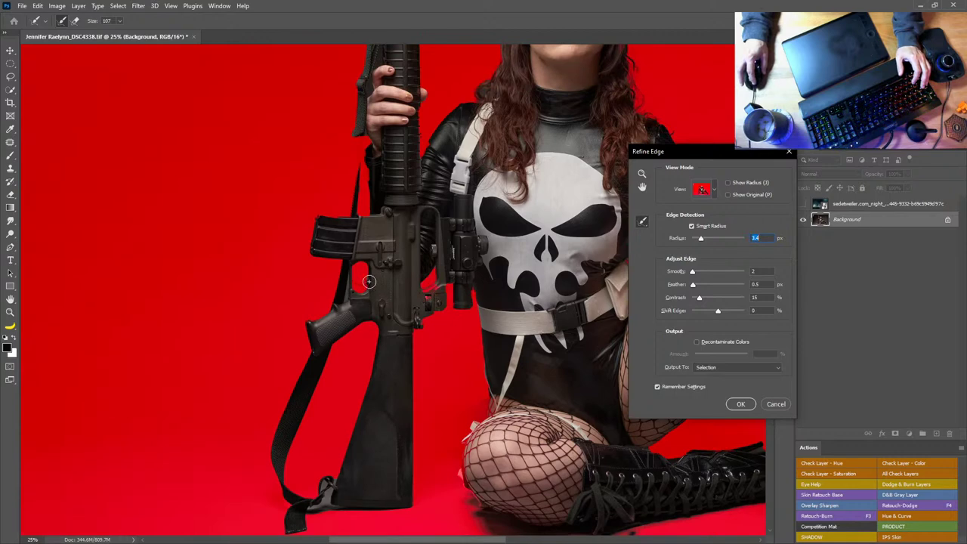
drag(373, 220, 344, 290)
Refine the hair edges around the head at brush size 187, and erase the refinement beside the cheek
drag(401, 233, 351, 342)
alt+right_click(402, 303)
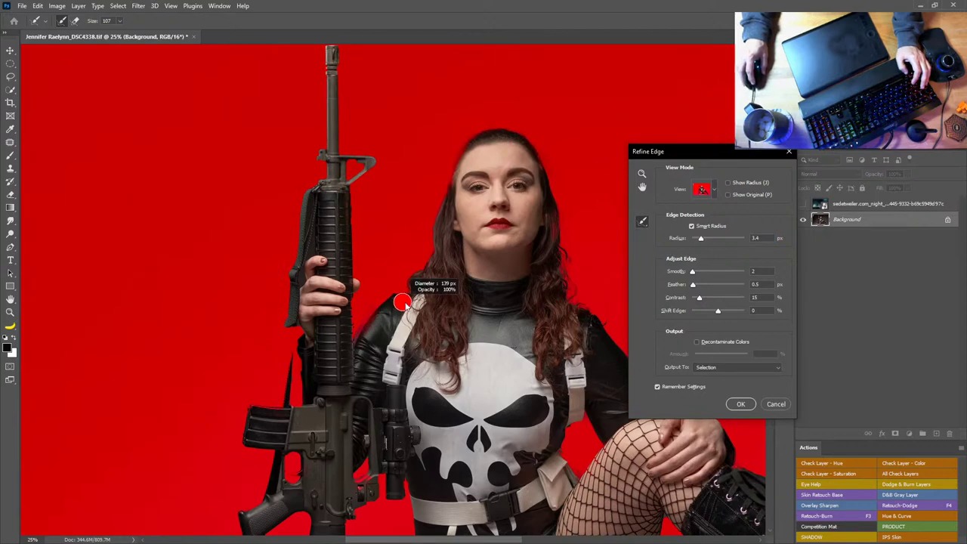
drag(408, 286, 425, 223)
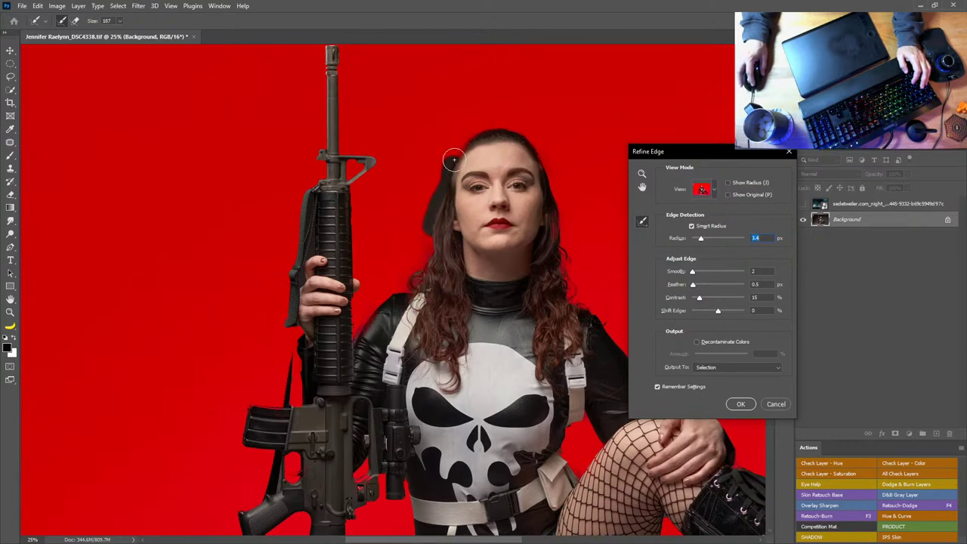
mouse_move(473, 146)
mouse_down()
mouse_move(510, 155)
mouse_move(482, 151)
mouse_move(466, 168)
mouse_move(452, 238)
mouse_up()
mouse_move(462, 182)
mouse_down()
mouse_move(483, 143)
mouse_move(497, 158)
mouse_move(505, 142)
mouse_move(535, 172)
mouse_up()
mouse_move(541, 210)
mouse_down()
mouse_move(546, 236)
mouse_move(539, 217)
mouse_up()
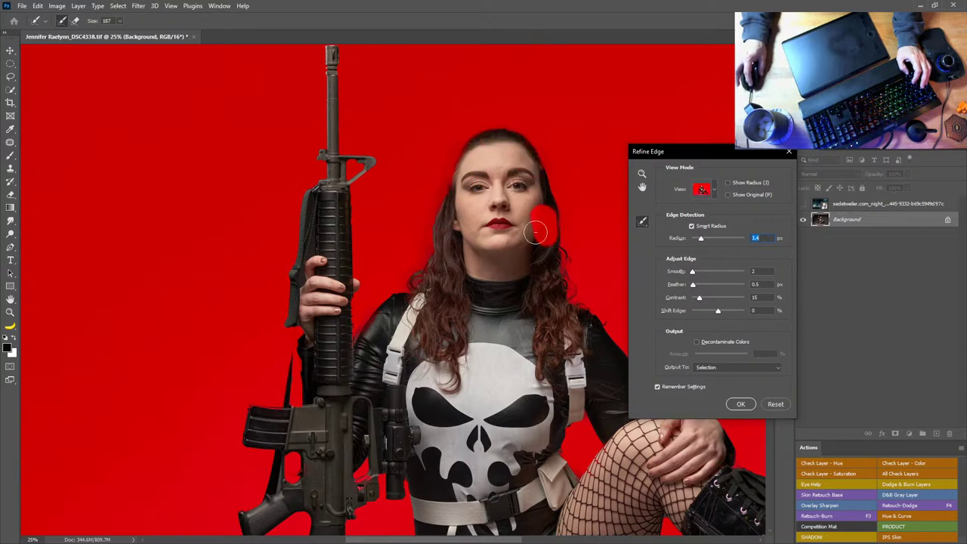
drag(462, 182, 462, 204)
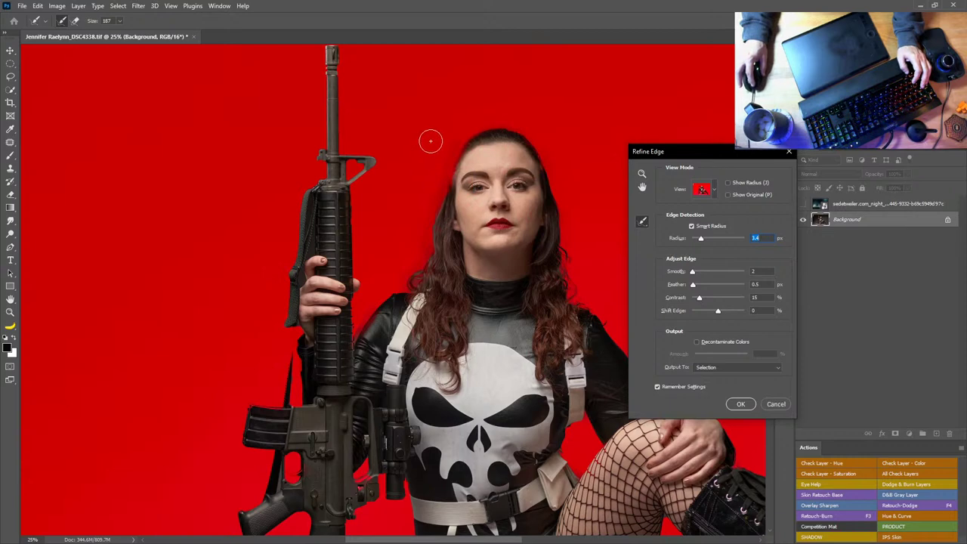
drag(431, 142, 438, 164)
Refine the edge of the rifle's handguard, restoring the handguard's interior and the fingertip beside it
drag(374, 171, 423, 226)
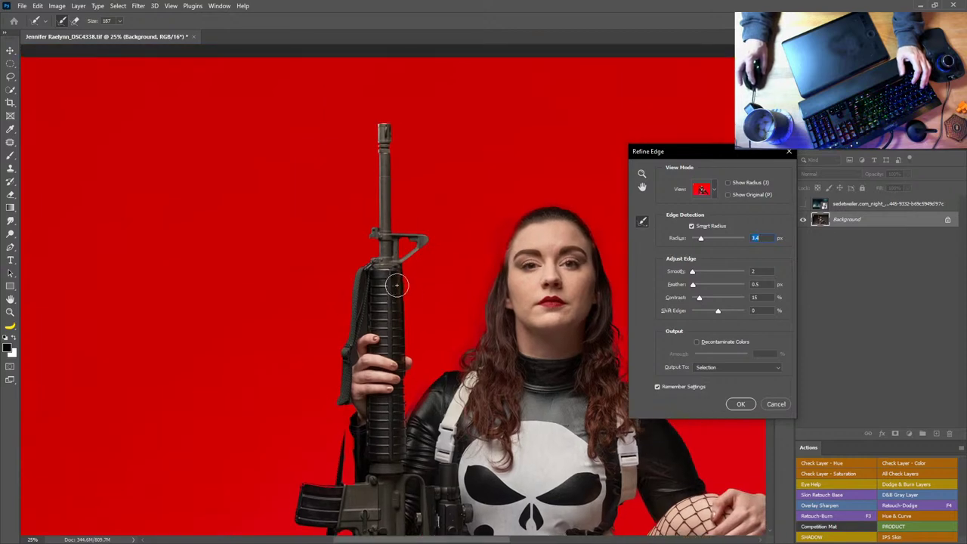
mouse_move(409, 370)
mouse_down()
mouse_move(408, 238)
mouse_move(403, 350)
mouse_move(386, 296)
mouse_move(386, 331)
mouse_move(385, 280)
mouse_move(385, 309)
mouse_move(414, 254)
mouse_up()
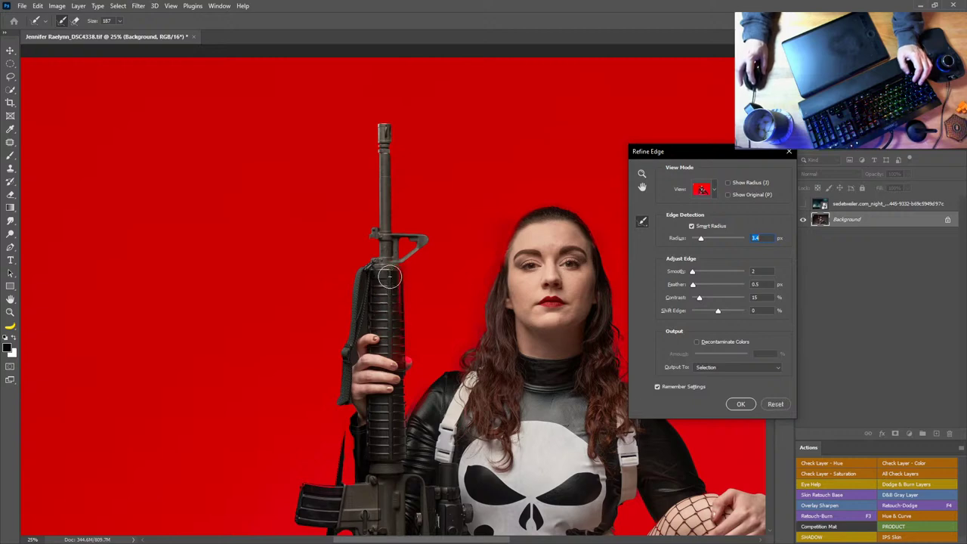
alt+click(390, 277)
alt+click(388, 302)
mouse_move(388, 314)
mouse_down()
mouse_move(385, 287)
mouse_move(389, 334)
mouse_up()
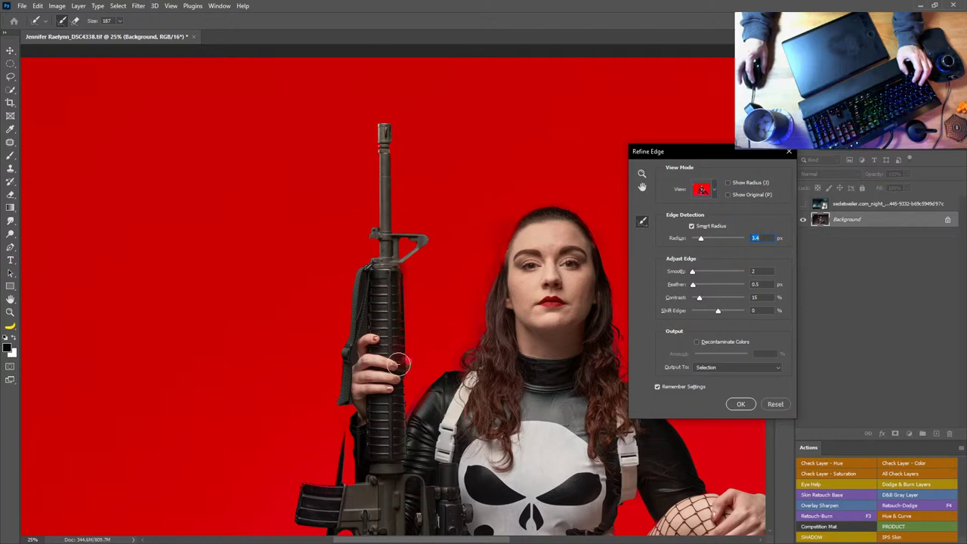
mouse_move(397, 368)
mouse_down()
mouse_move(381, 368)
mouse_move(400, 364)
mouse_up()
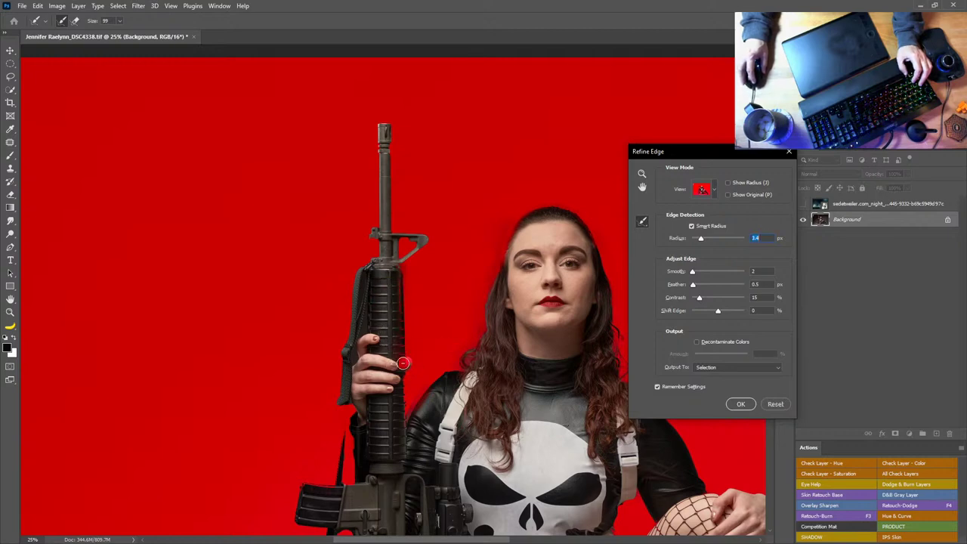
Refine both edges of the rifle's muzzle and barrel at brush size 147
drag(424, 171, 427, 168)
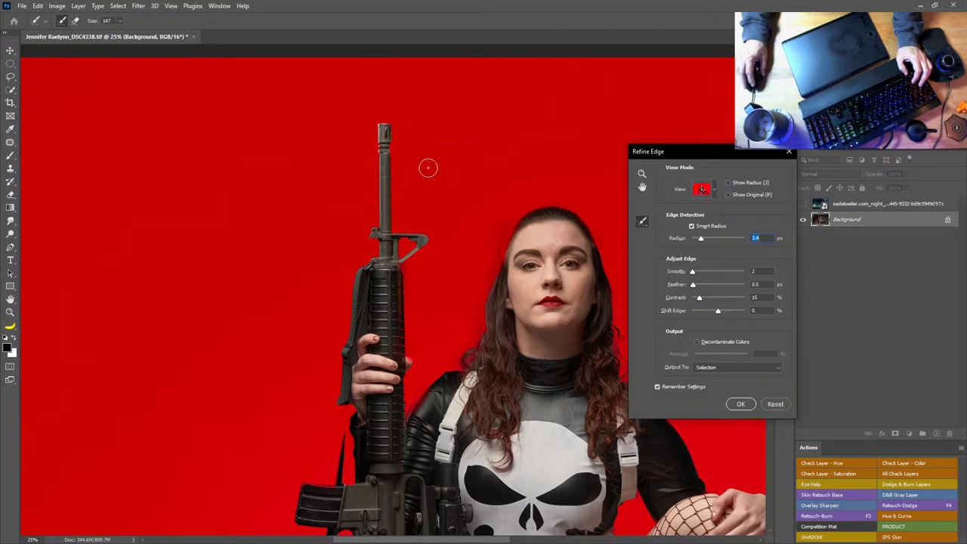
drag(378, 118, 372, 156)
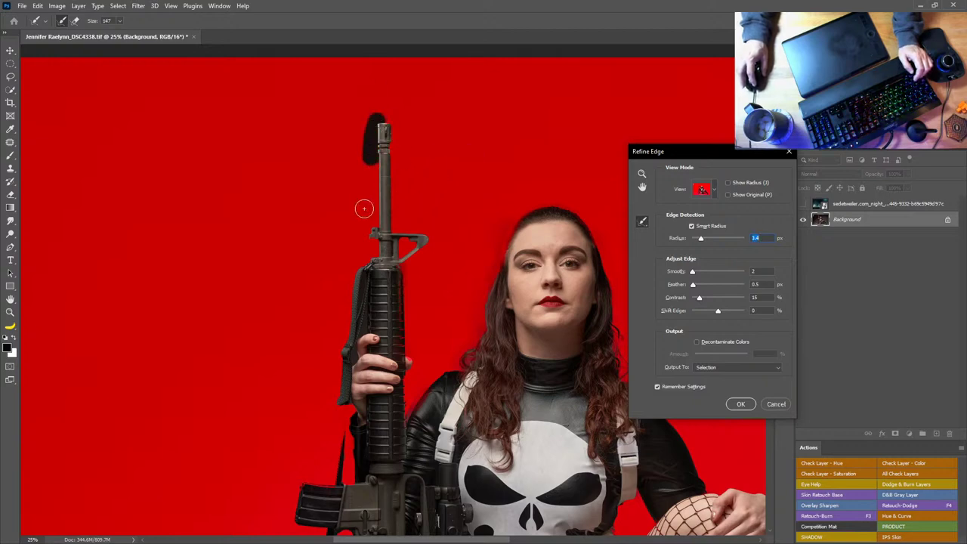
drag(390, 123, 396, 189)
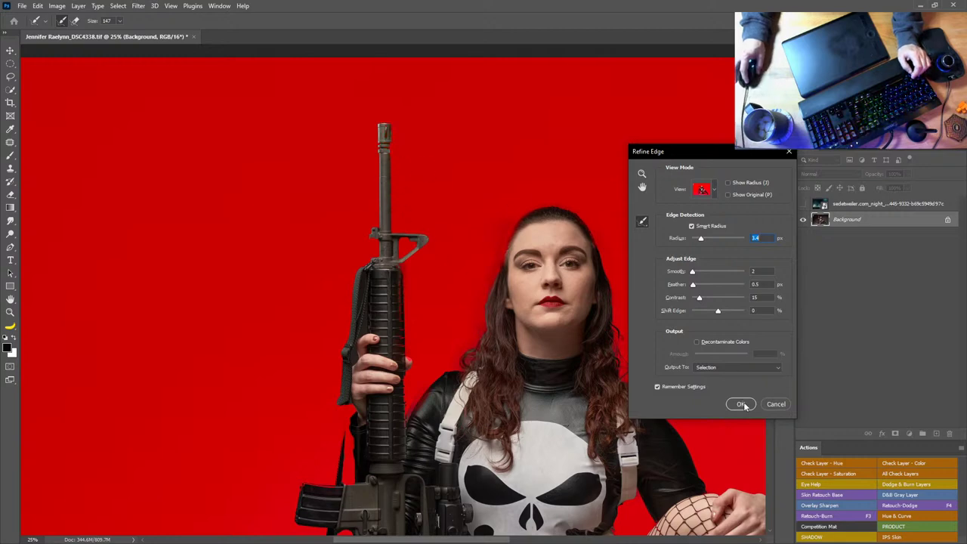
Refine the sling's edge between the gripping hand and the magazine, and apply the edge refinement to the selection
drag(347, 412, 344, 499)
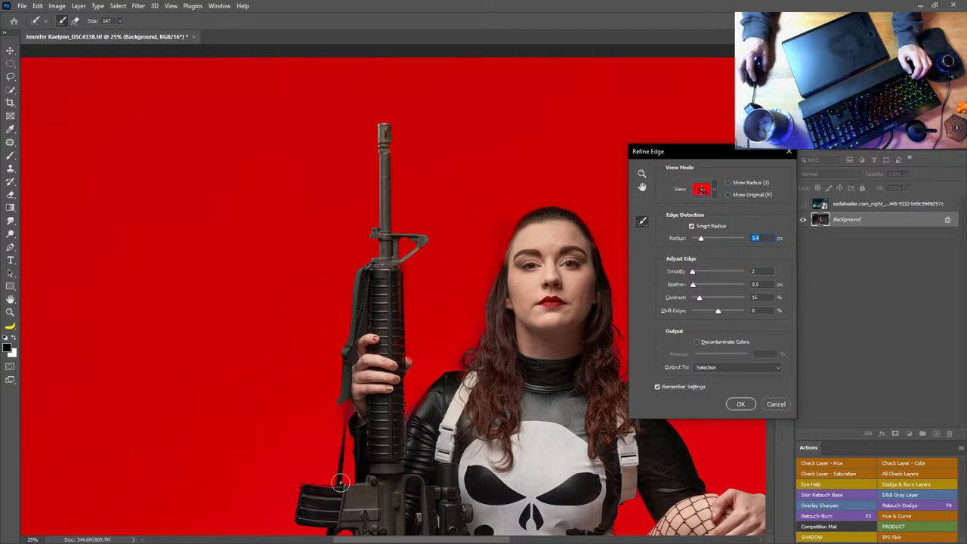
drag(368, 437, 409, 238)
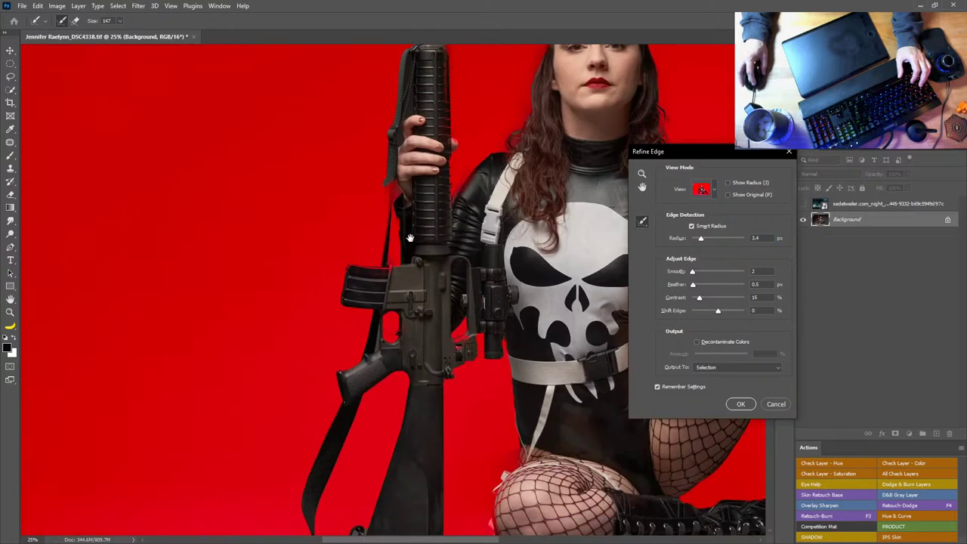
click(741, 404)
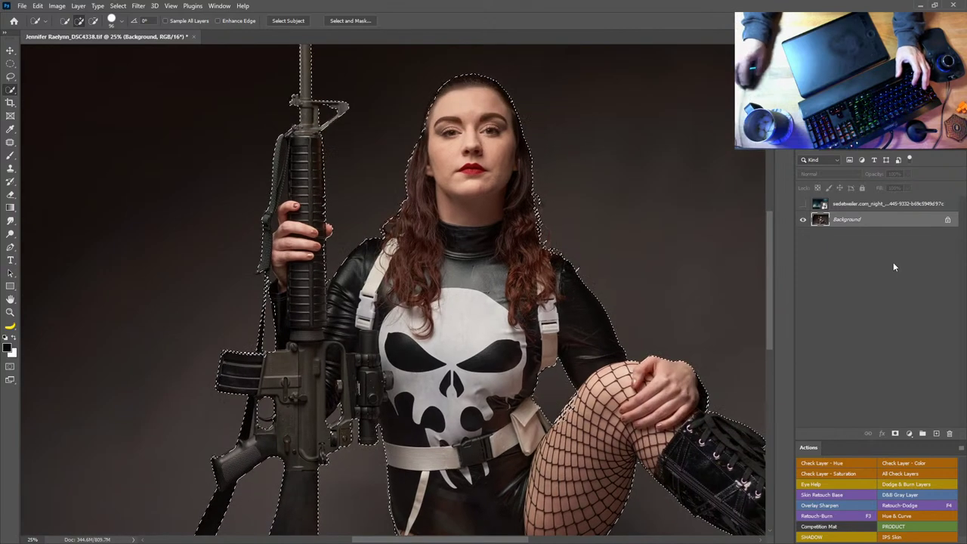
Save the selection as a new channel named 1
click(118, 5)
click(151, 237)
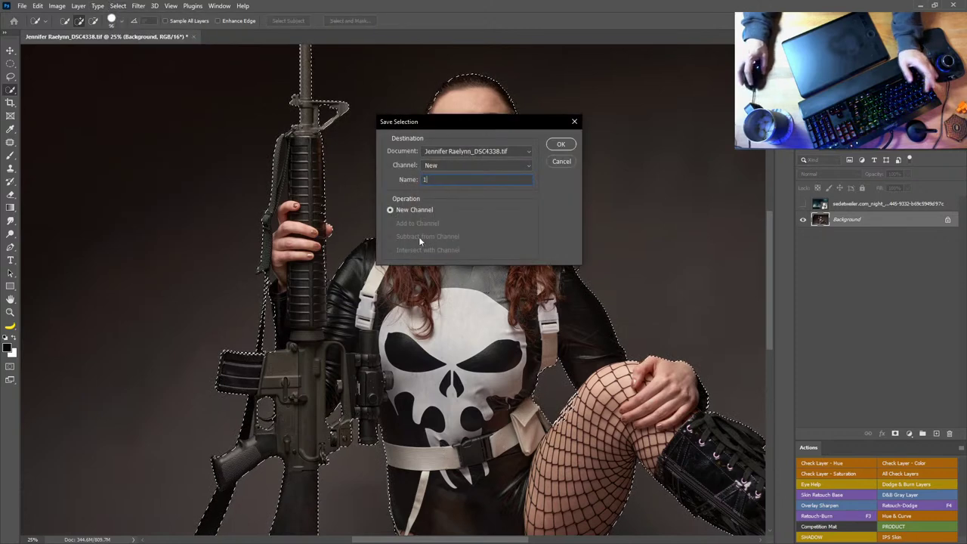
click(561, 144)
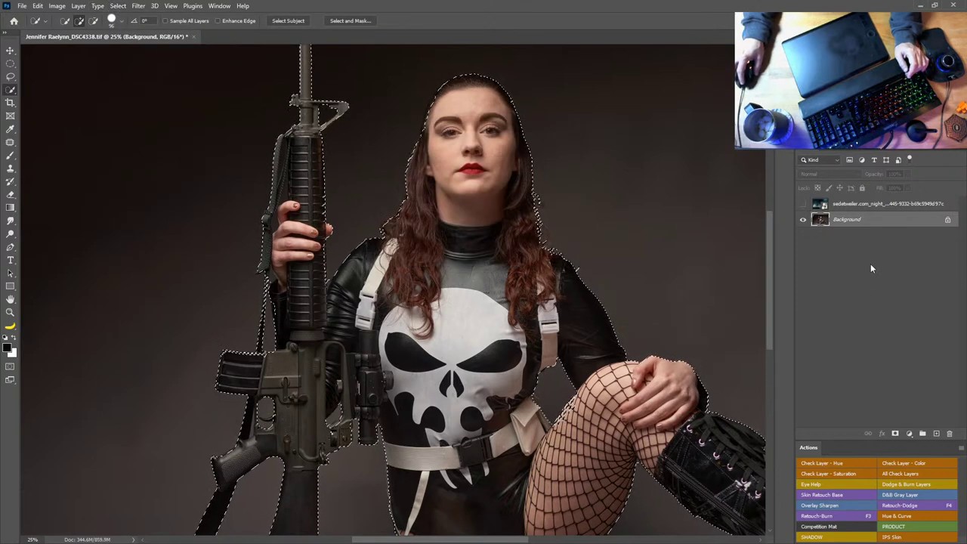
Show the night cityscape layer and add a layer mask from the selection so the subject shows through
click(816, 204)
click(804, 204)
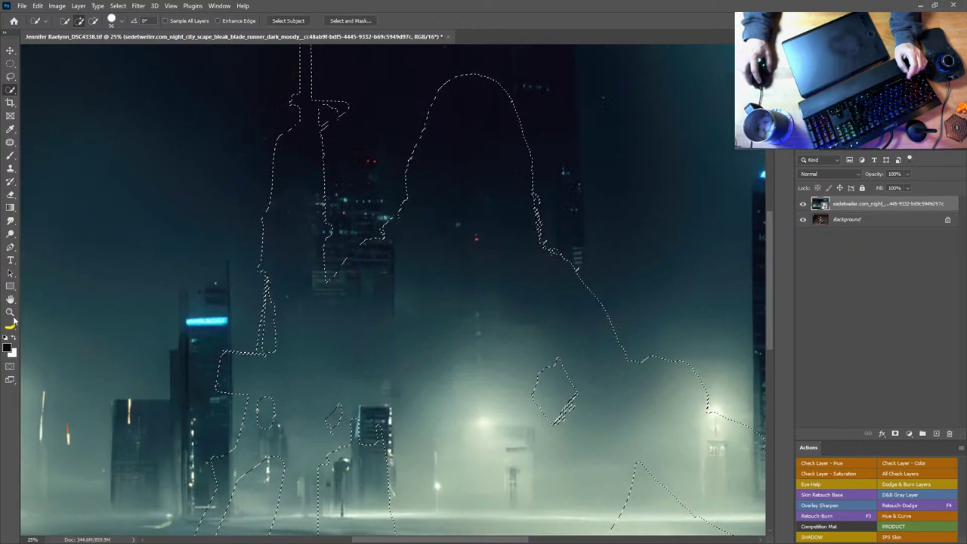
key(ctrl+0)
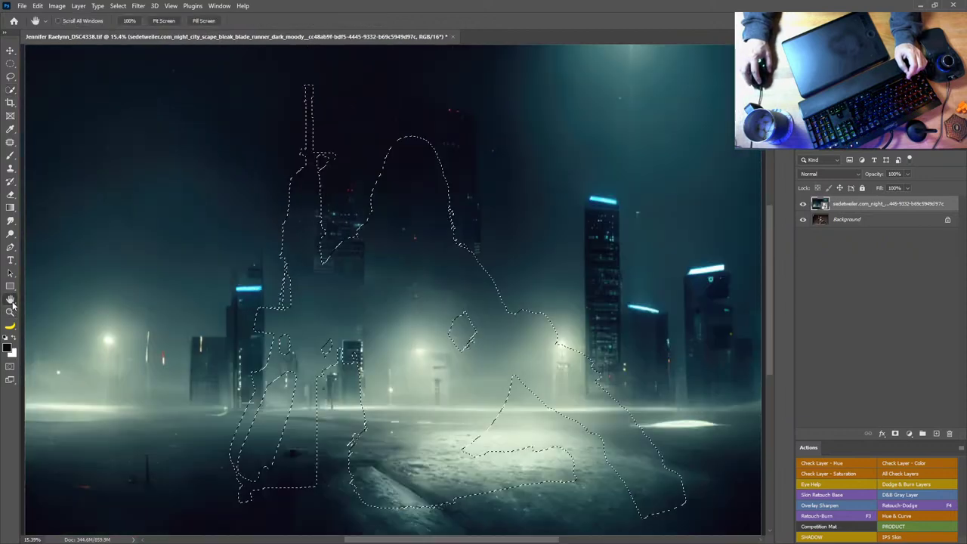
click(896, 434)
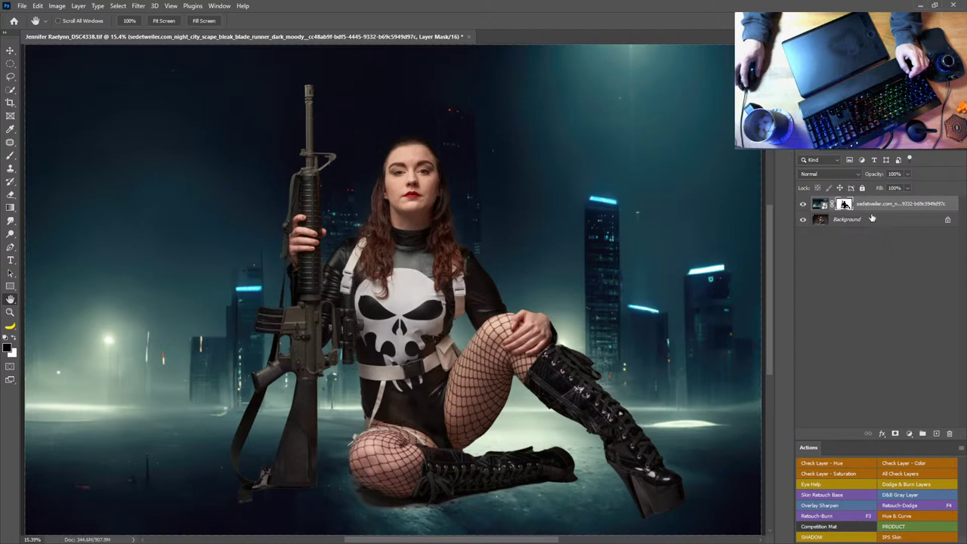
Set the cityscape layer's blend mode to Soft Light
click(839, 175)
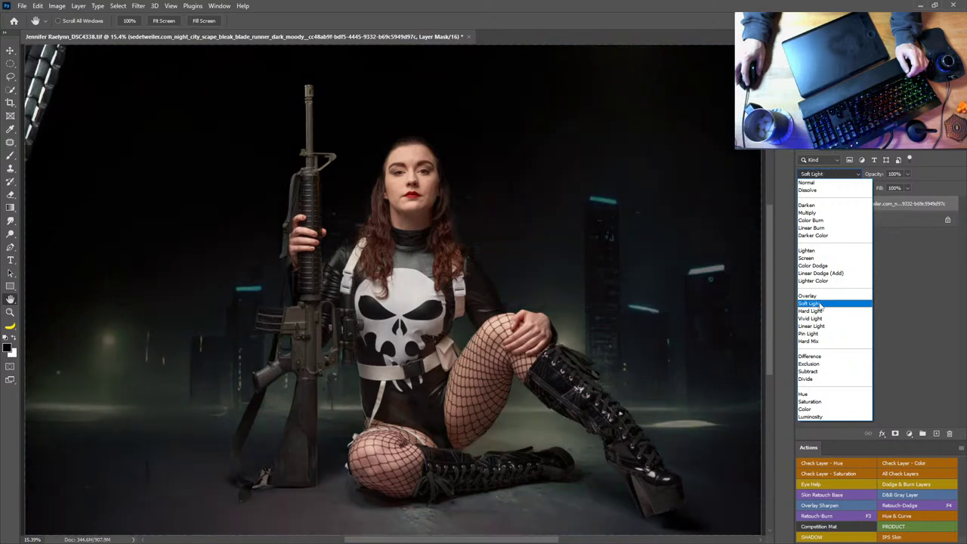
click(811, 305)
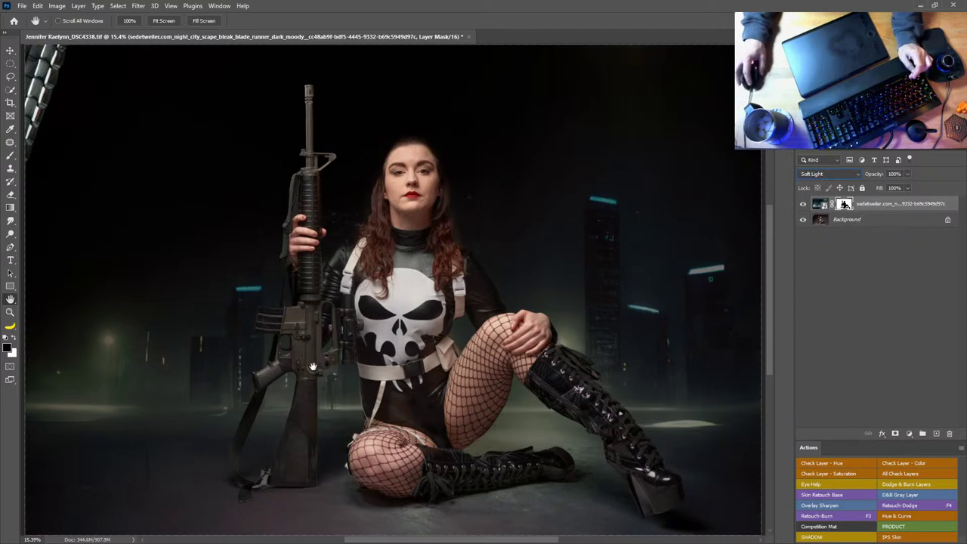
Examine the mask edges along the rifle at high magnification, from the pistol grip and trigger guard up to the front sight
key(z)
drag(271, 377, 343, 384)
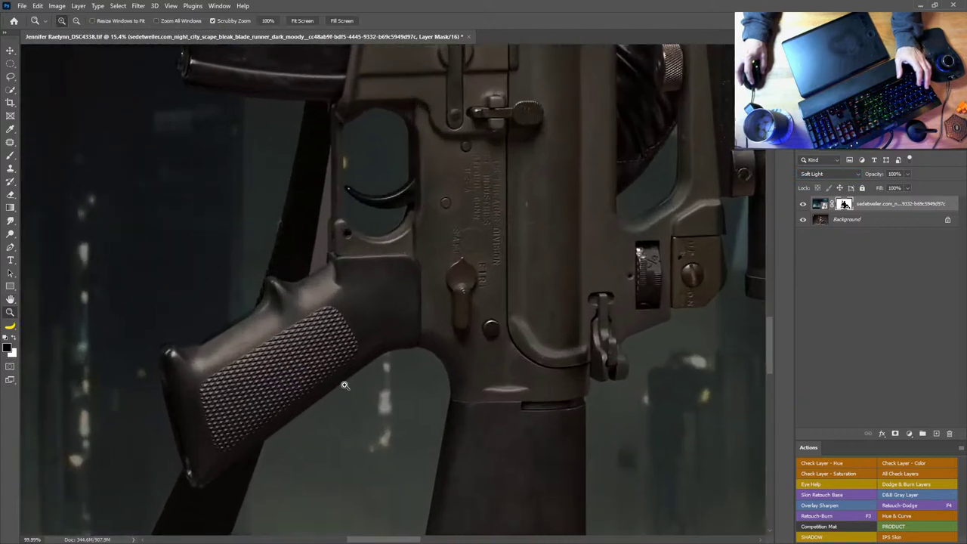
drag(429, 295, 499, 370)
drag(422, 269, 378, 304)
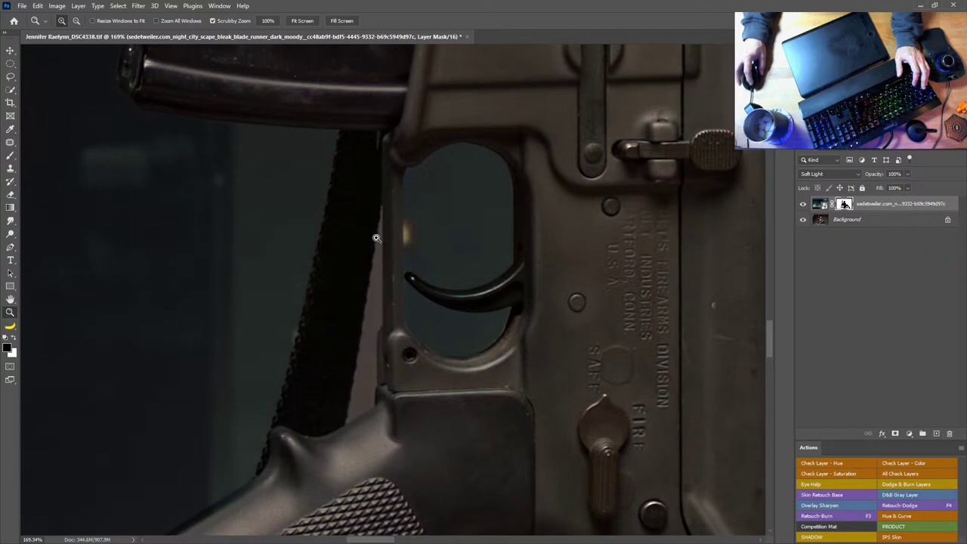
drag(376, 198, 461, 398)
drag(581, 169, 514, 483)
drag(567, 249, 535, 491)
drag(552, 290, 577, 456)
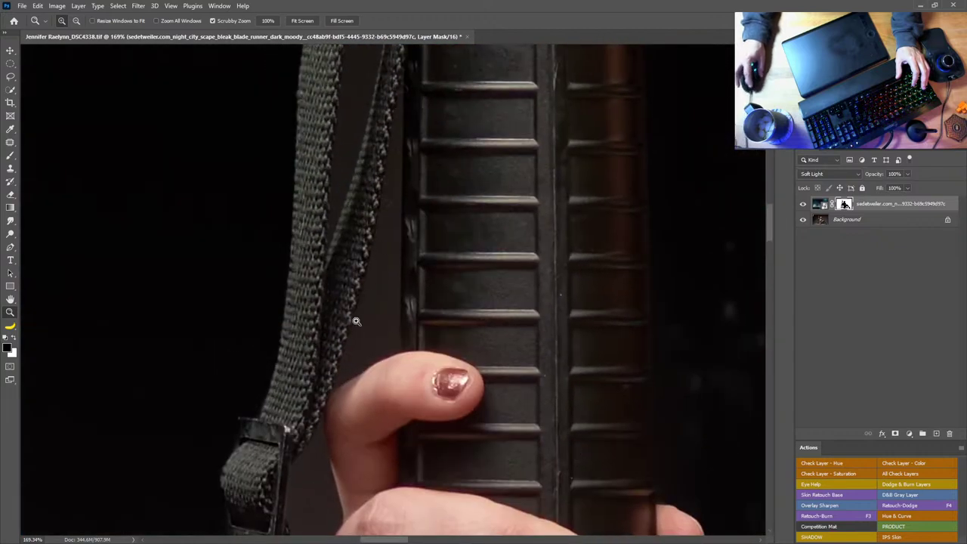
drag(505, 205, 560, 360)
drag(563, 315, 504, 479)
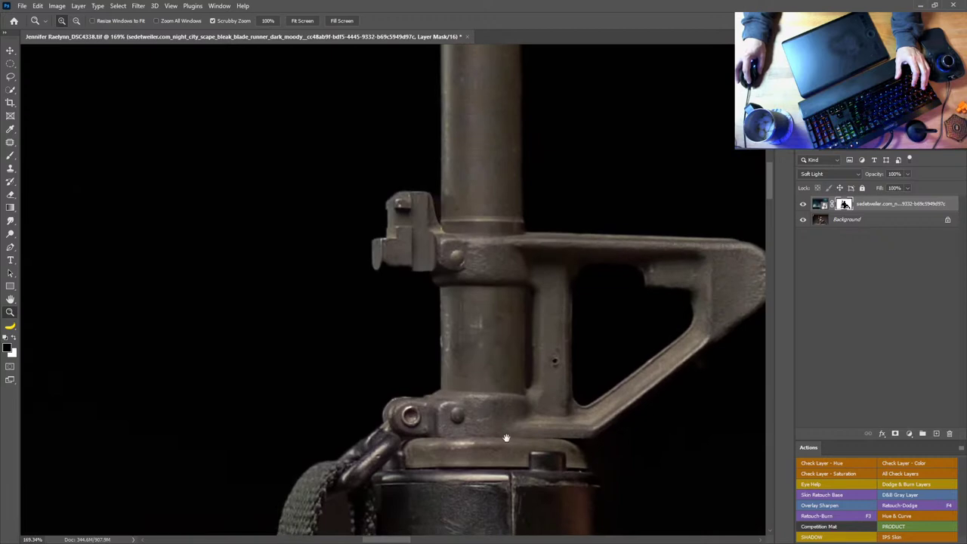
drag(505, 438, 548, 356)
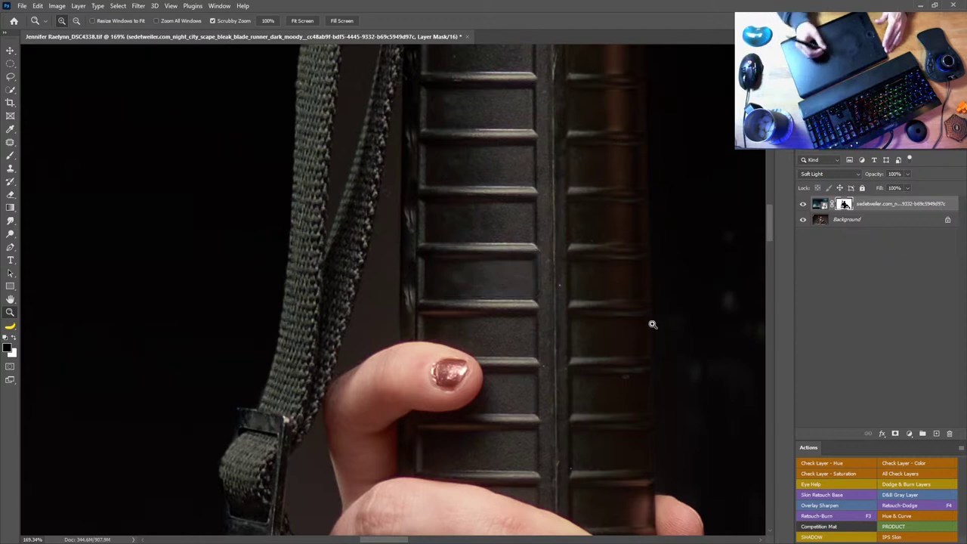
Try to select the gap between the sling and the handguard on the Background layer with a 26 px Quick Selection brush
key(b)
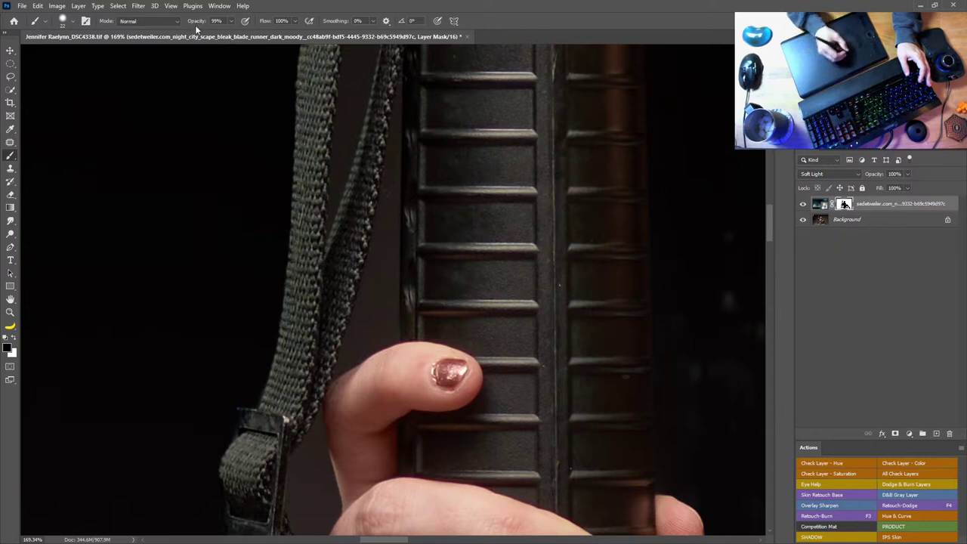
click(12, 90)
alt+right_click(381, 269)
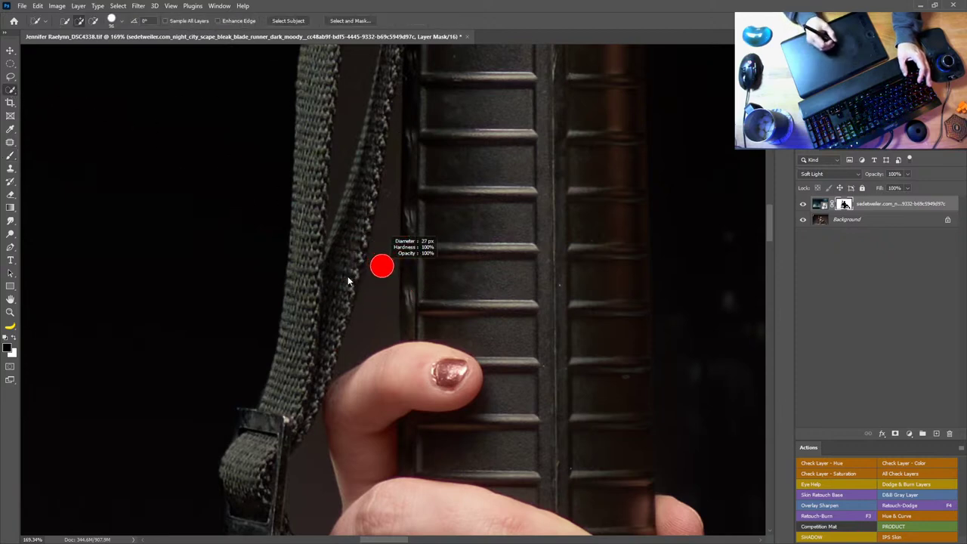
drag(367, 333, 373, 292)
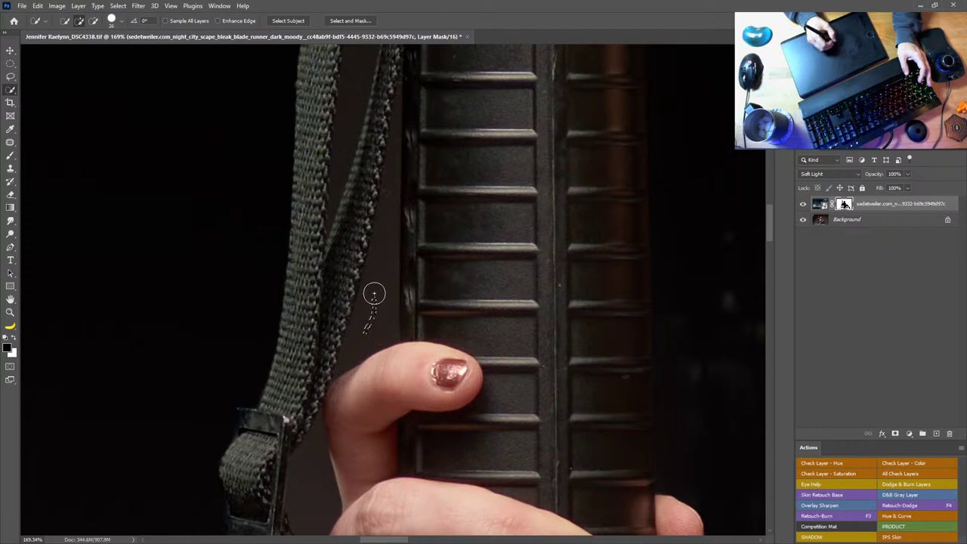
click(849, 221)
mouse_move(373, 322)
mouse_down()
mouse_move(388, 189)
mouse_move(357, 338)
mouse_up()
drag(382, 267, 394, 106)
key(space)
drag(469, 143, 449, 259)
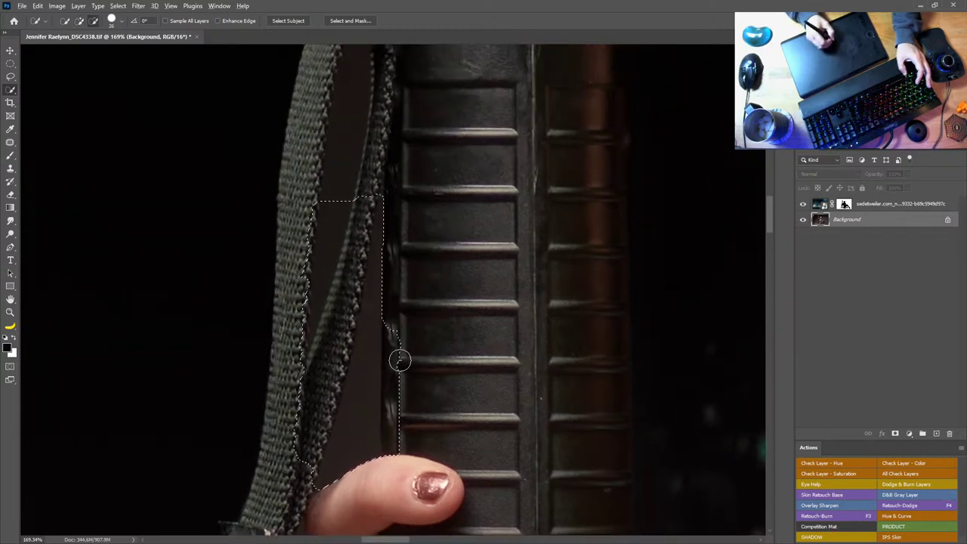
mouse_move(398, 356)
mouse_down()
mouse_move(393, 469)
mouse_move(395, 316)
mouse_move(385, 469)
mouse_up()
mouse_move(307, 403)
mouse_down()
mouse_move(306, 460)
mouse_move(306, 420)
mouse_move(367, 198)
mouse_move(310, 470)
mouse_up()
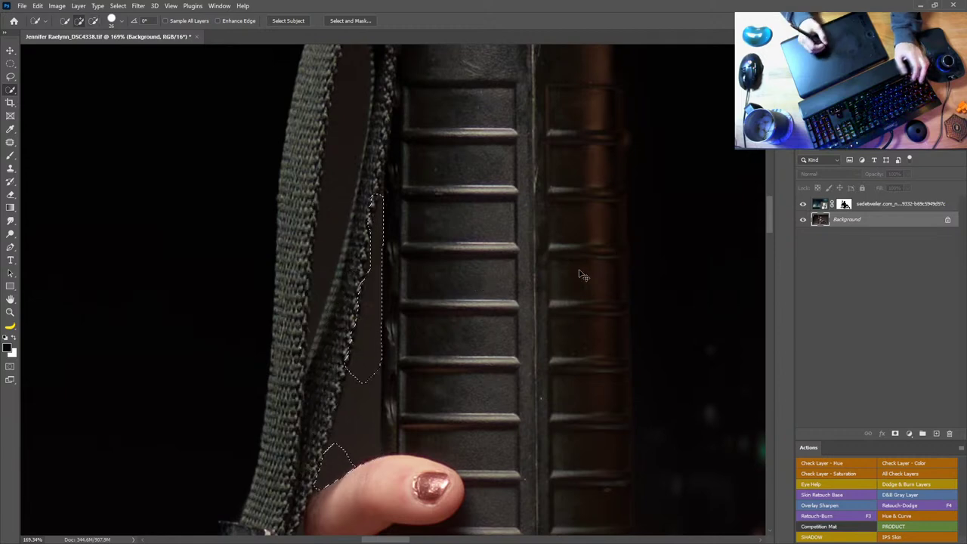
key(ctrl+d)
Paint the gap between the sling and the handguard white on the cityscape layer's mask with a 29 px brush
click(845, 205)
key(b)
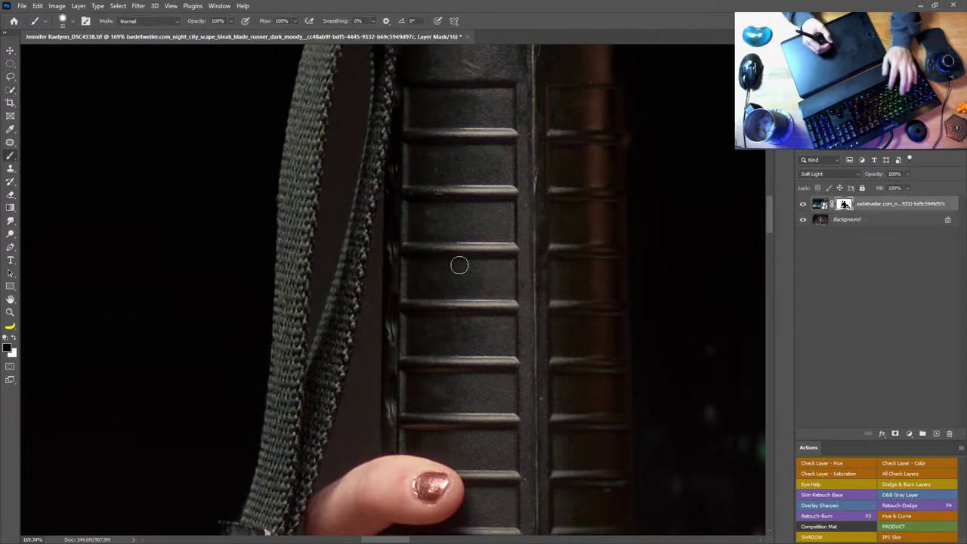
key(x)
mouse_move(345, 437)
mouse_down()
mouse_move(335, 461)
mouse_move(341, 443)
mouse_move(345, 456)
mouse_move(371, 447)
mouse_move(352, 333)
mouse_move(345, 419)
mouse_move(363, 352)
mouse_move(373, 350)
mouse_move(385, 113)
mouse_move(395, 225)
mouse_up()
Clean up the mask along the handguard's edge and the sling's inner edge, alternating black and white paint
key(x)
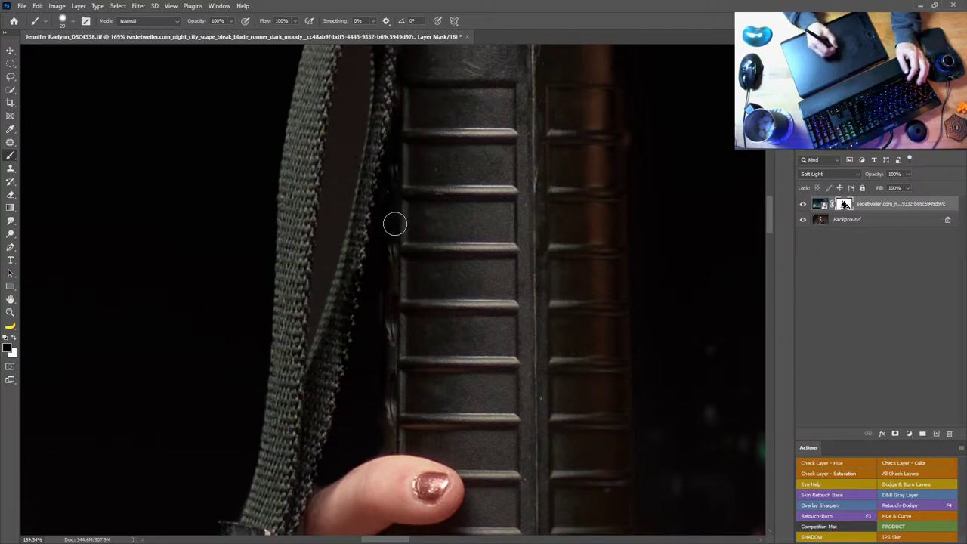
drag(397, 164, 387, 338)
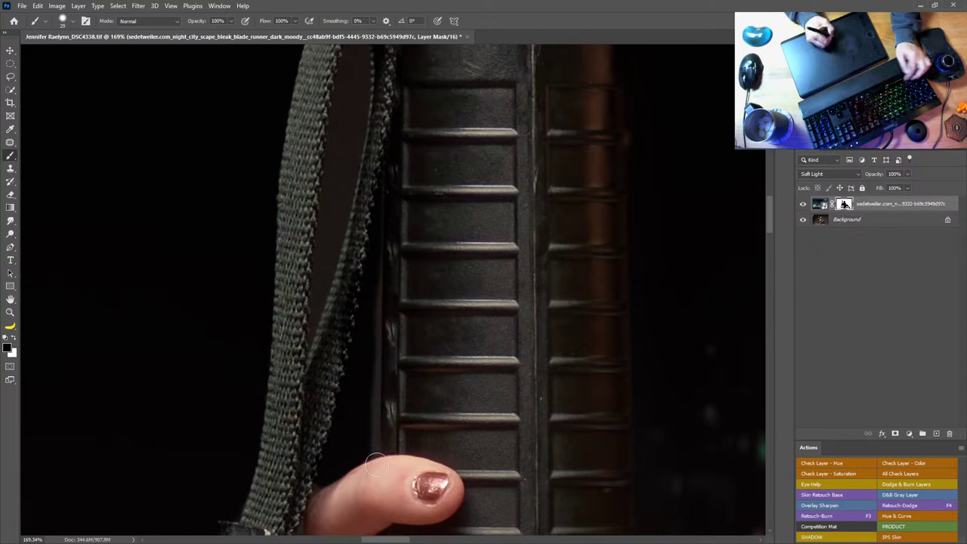
key(x)
shift+click(378, 267)
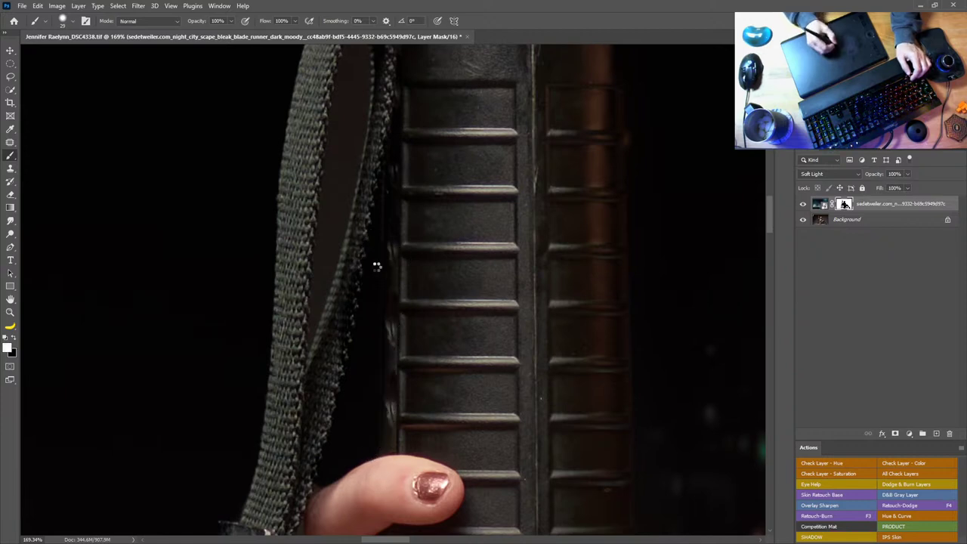
key(x)
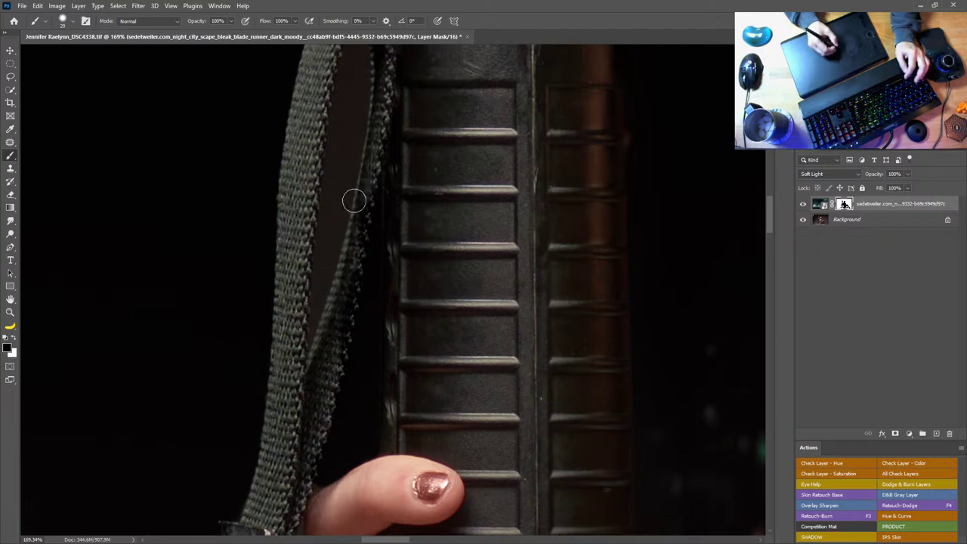
drag(355, 243, 348, 281)
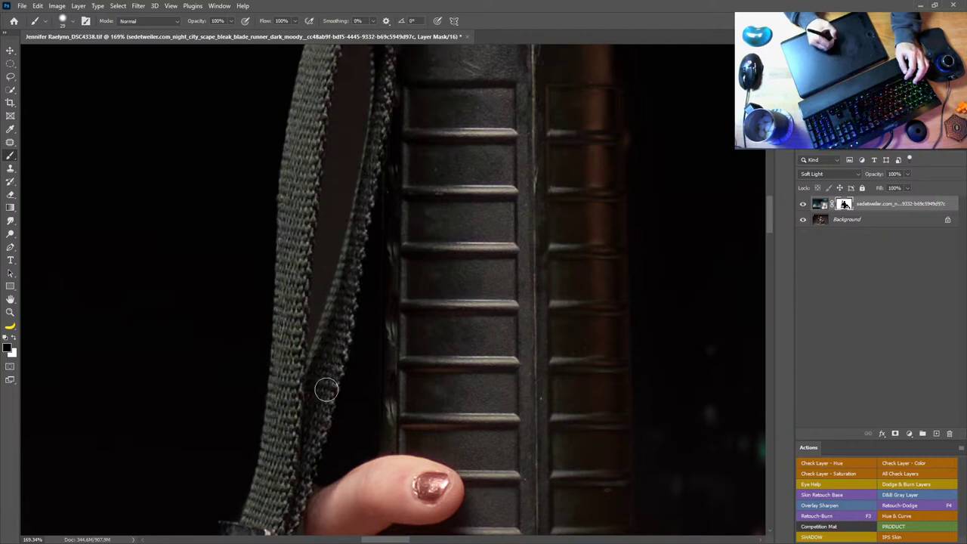
Check the mask around the gap above the fingertip with the red mask overlay, and reduce the brush to 24 px
drag(383, 421, 403, 336)
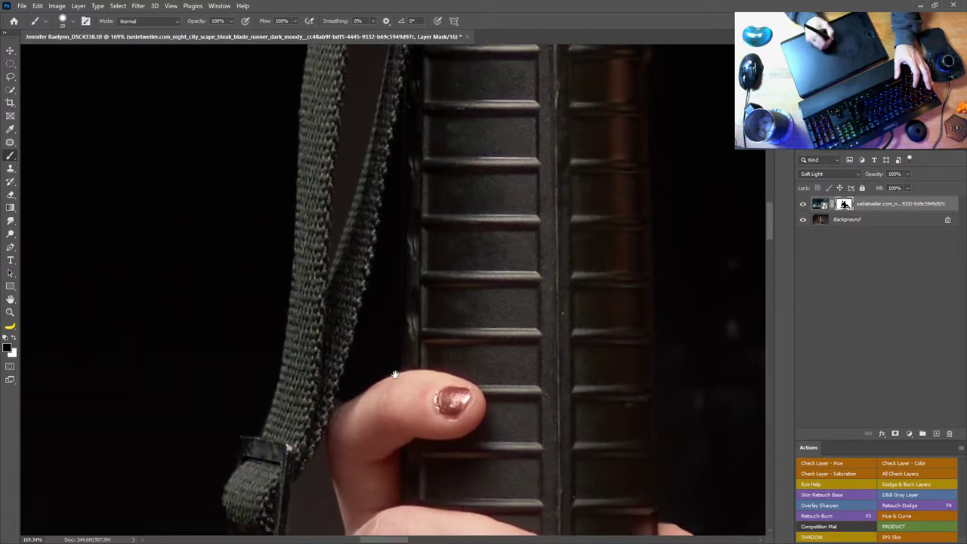
key(x)
key(backslash)
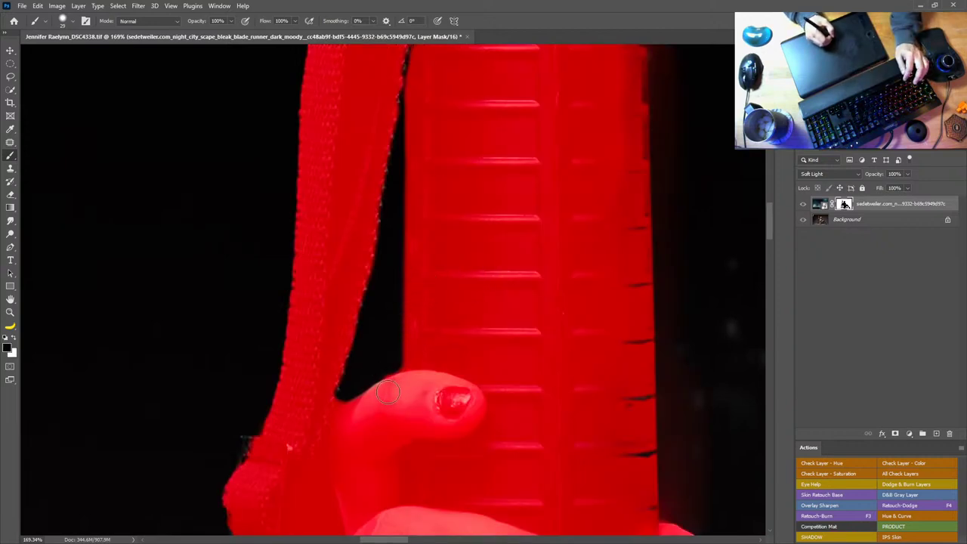
alt+drag(387, 361, 379, 367)
key(x)
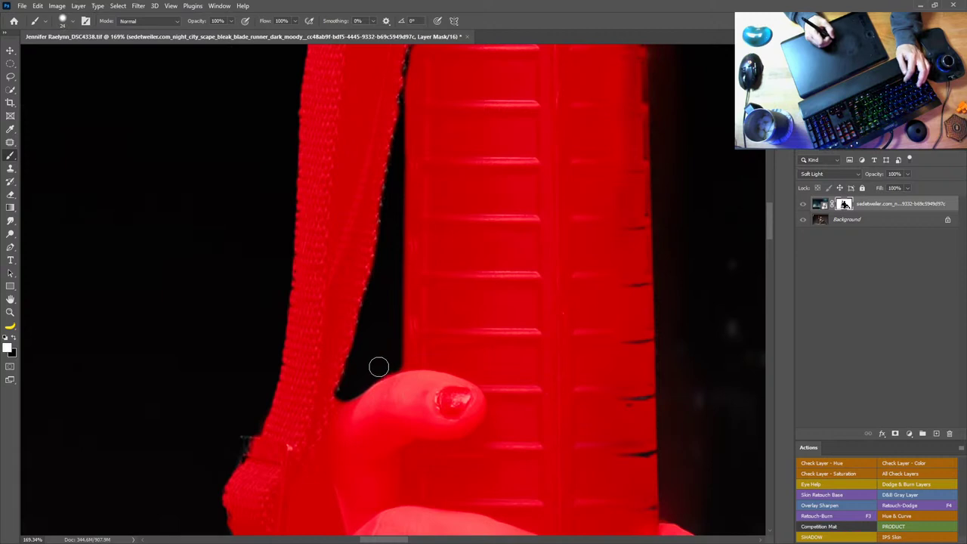
drag(409, 300, 420, 341)
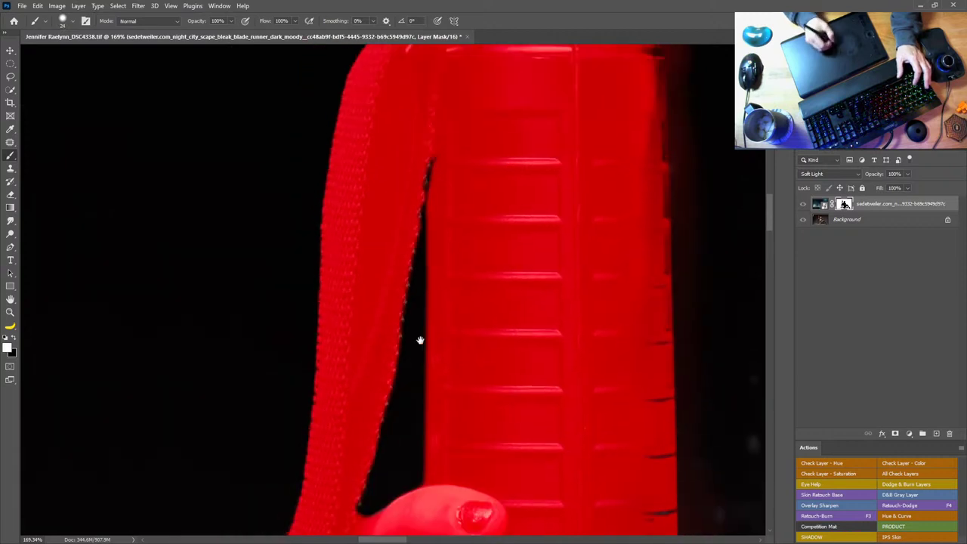
key(x)
key(backslash)
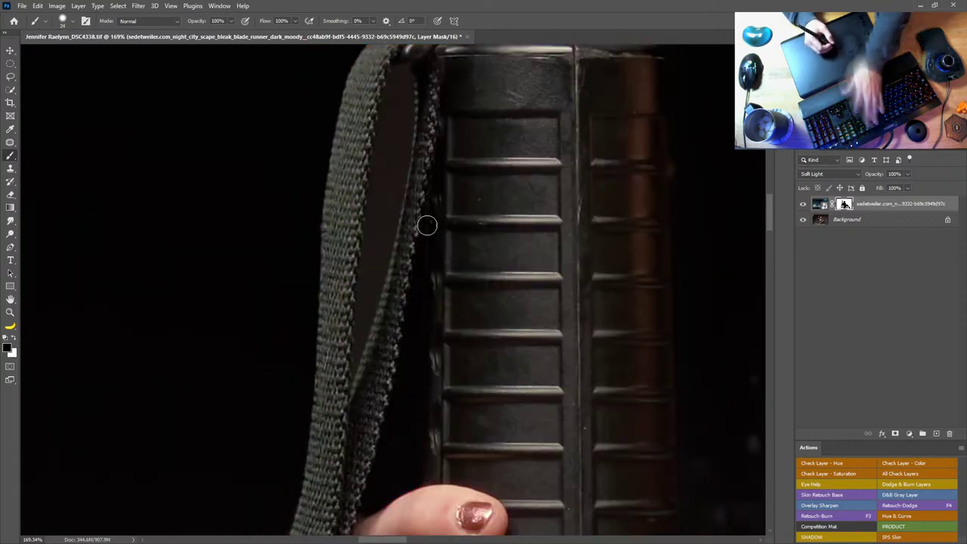
Paint the opening inside the sling loop below the front sight white on the mask, using an 11 px brush for the narrow end
drag(423, 164, 430, 219)
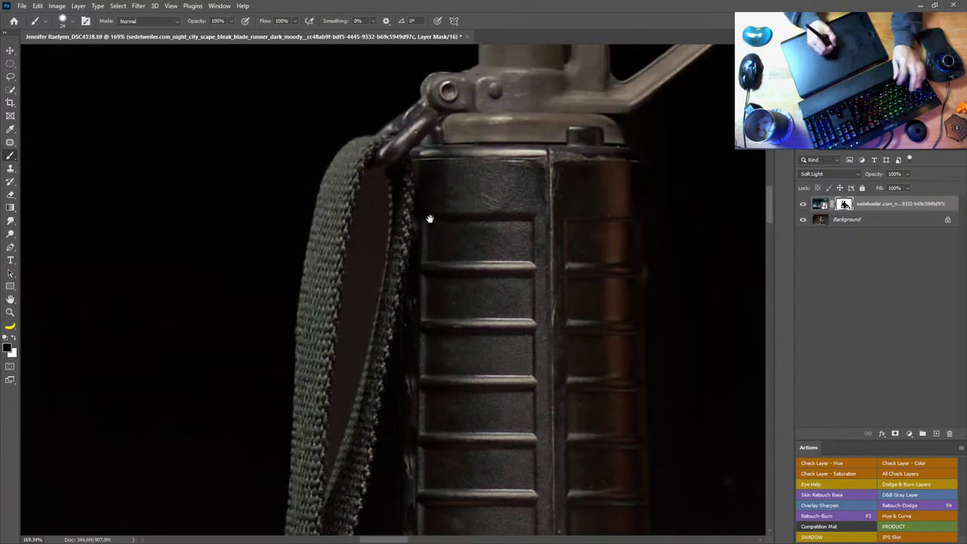
key(x)
mouse_move(378, 189)
mouse_down()
mouse_move(341, 355)
mouse_move(346, 378)
mouse_up()
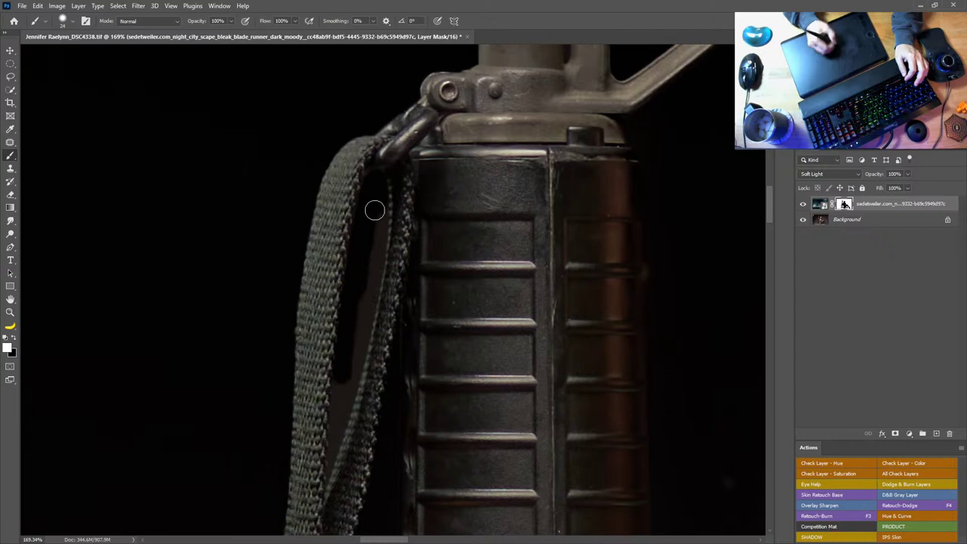
drag(376, 240, 331, 458)
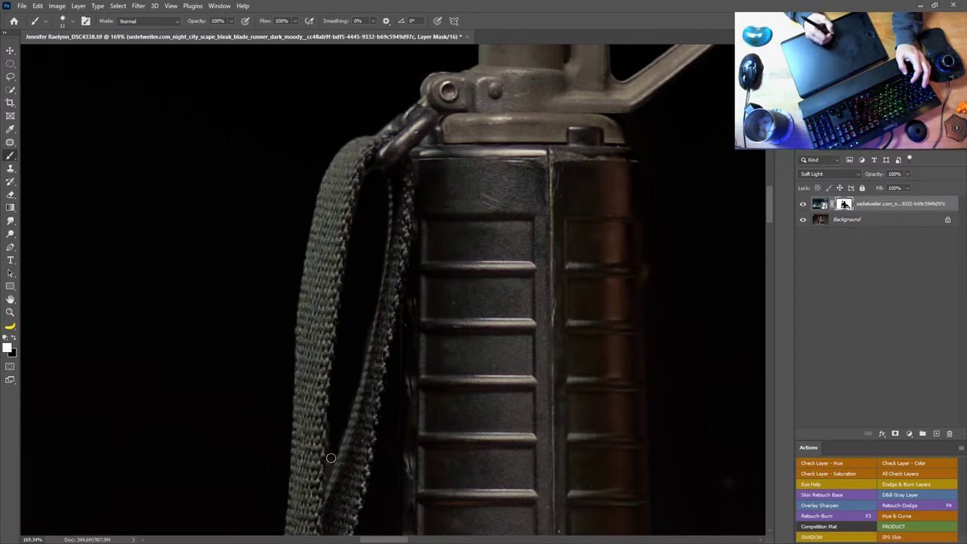
key(x)
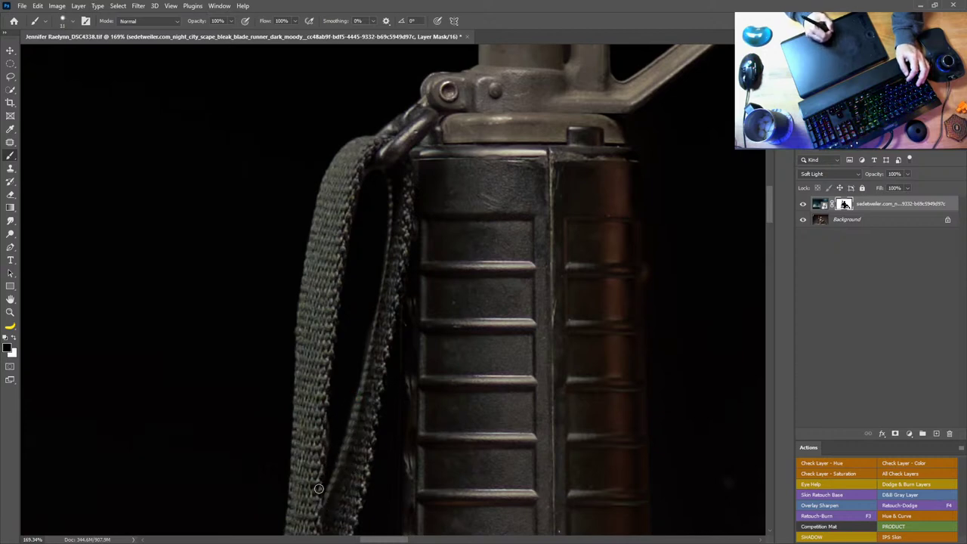
Inspect the cityscape layer's mask edges along the rifle, hand, hair, jacket sleeve and raised boot's platform sole
drag(478, 337, 406, 488)
drag(532, 233, 403, 514)
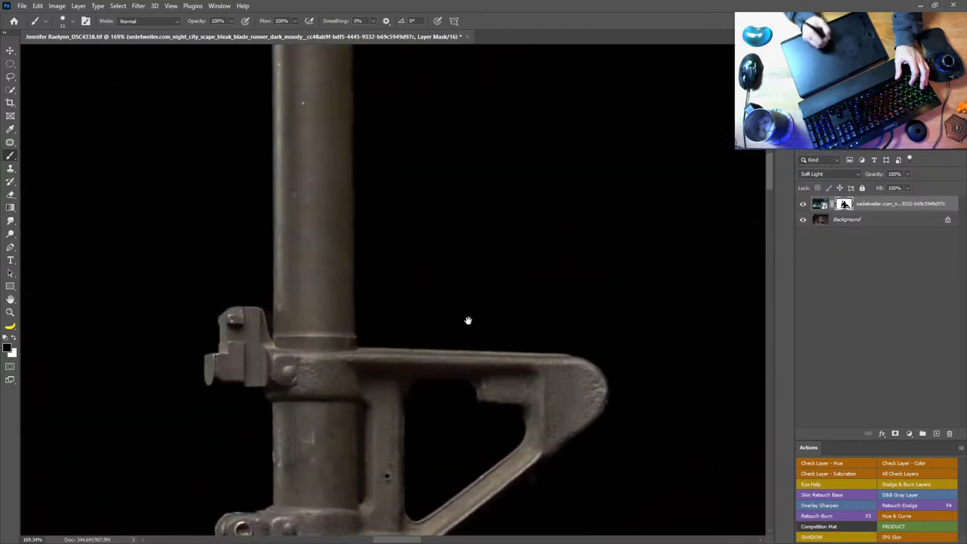
drag(488, 512, 445, 114)
drag(670, 88, 473, 386)
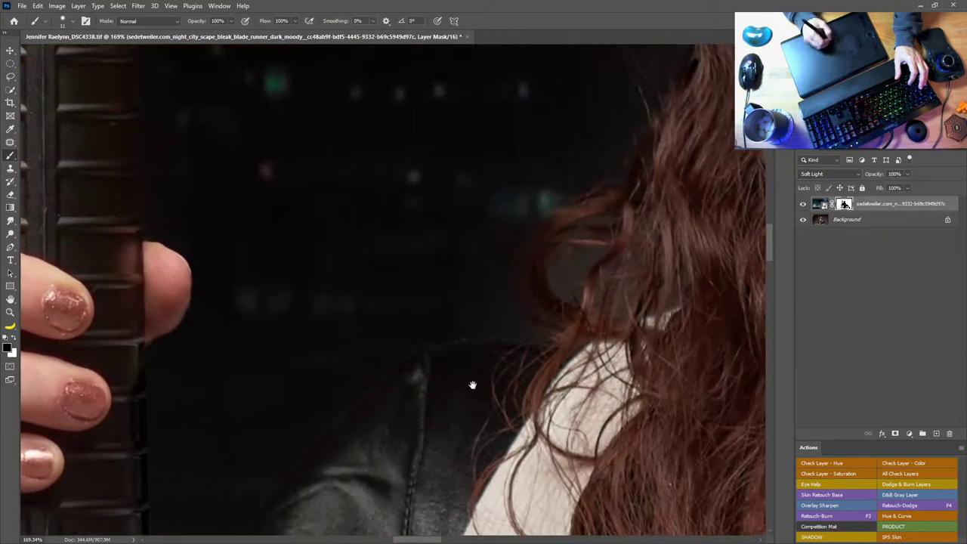
drag(710, 227, 464, 251)
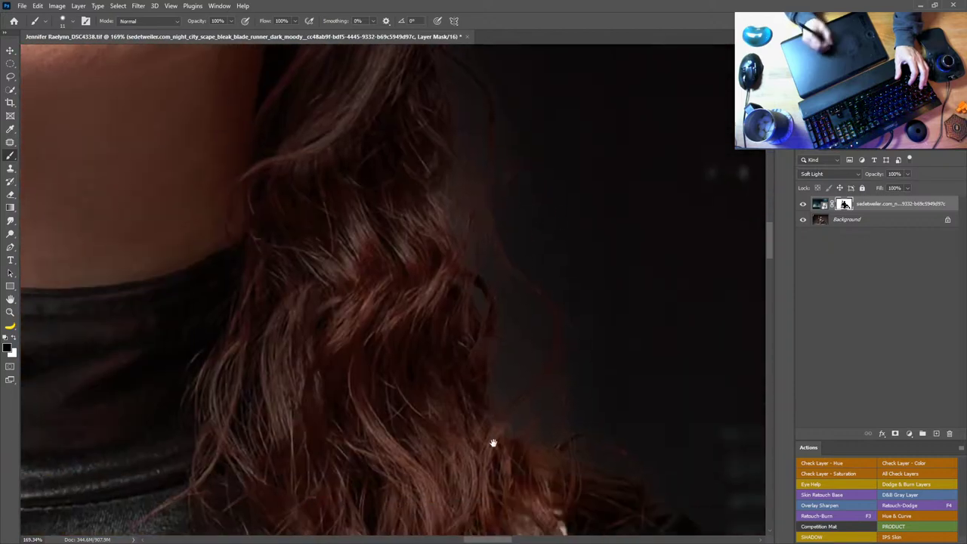
drag(493, 443, 575, 298)
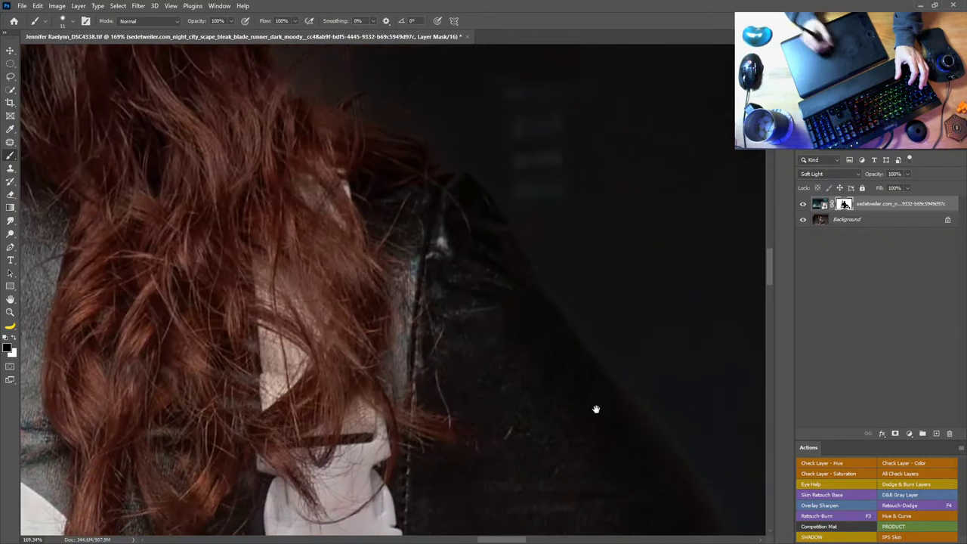
drag(596, 409, 451, 278)
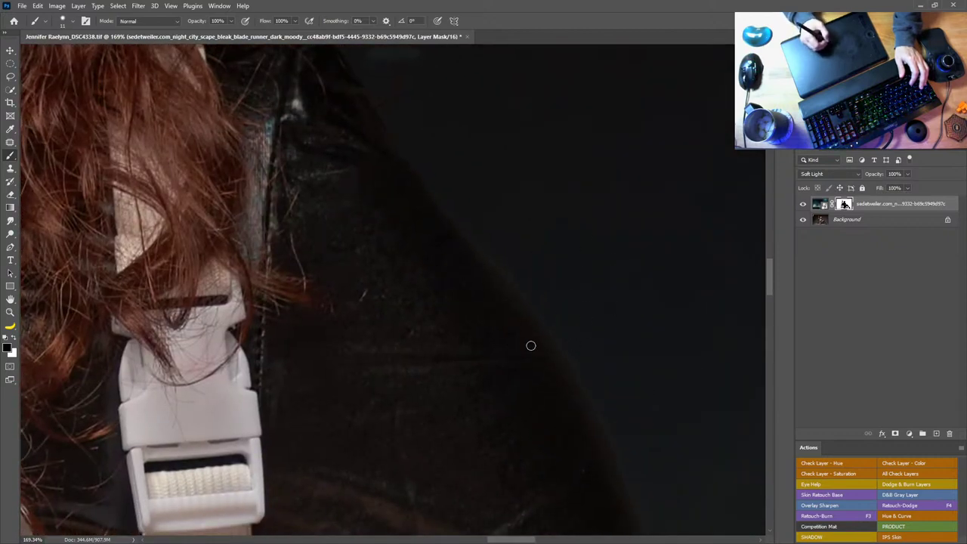
drag(553, 336, 564, 288)
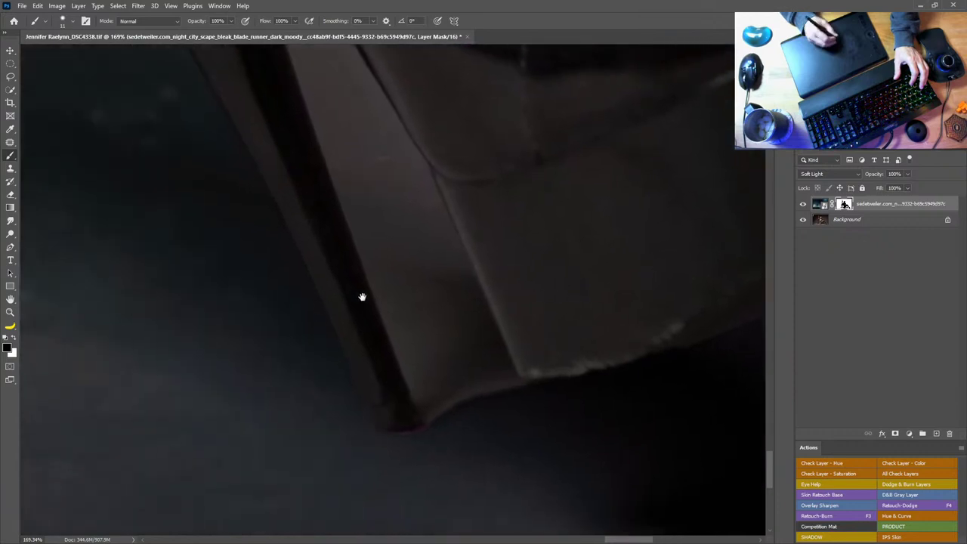
drag(362, 297, 270, 340)
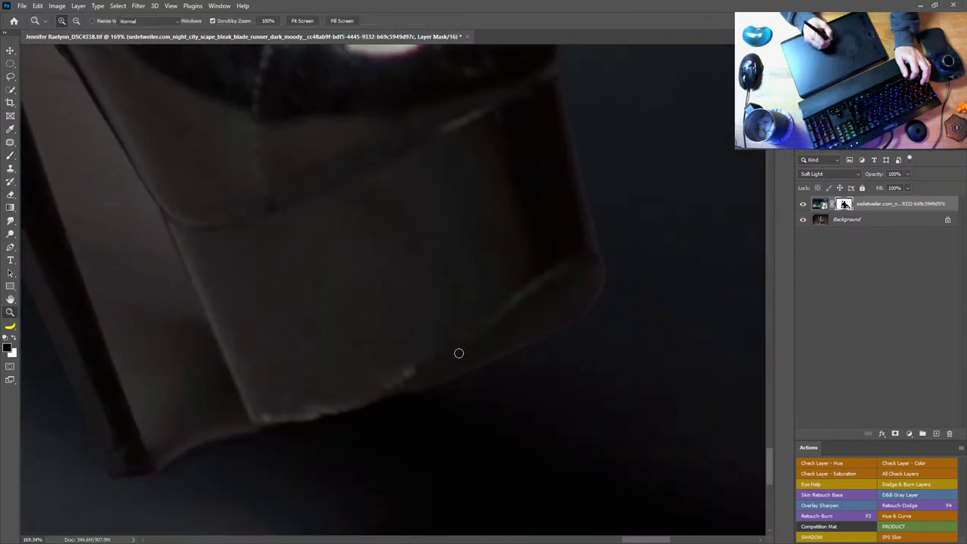
Paint white on the mask over the floor around the raised boot's platform sole and heel, reducing the brush to 180 px
drag(477, 352, 432, 389)
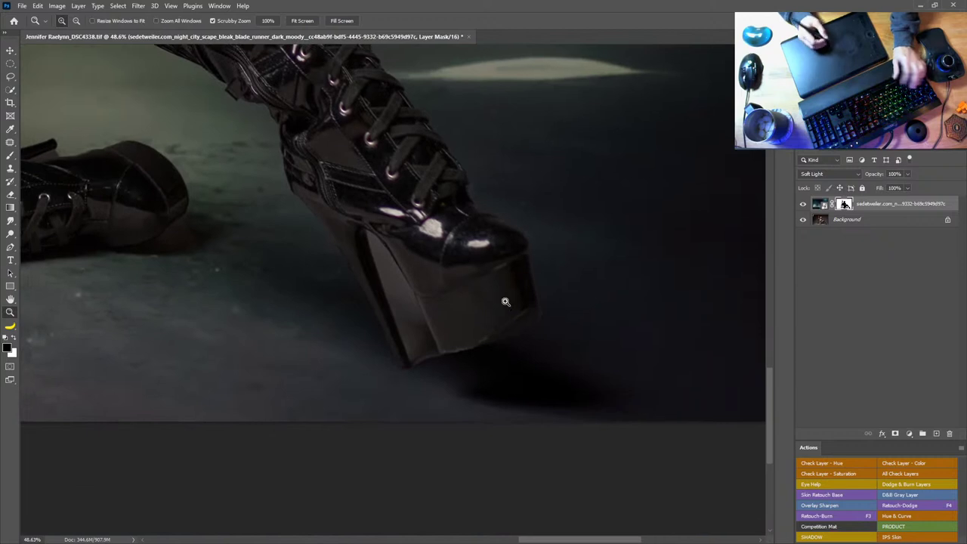
key(b)
drag(529, 344, 500, 350)
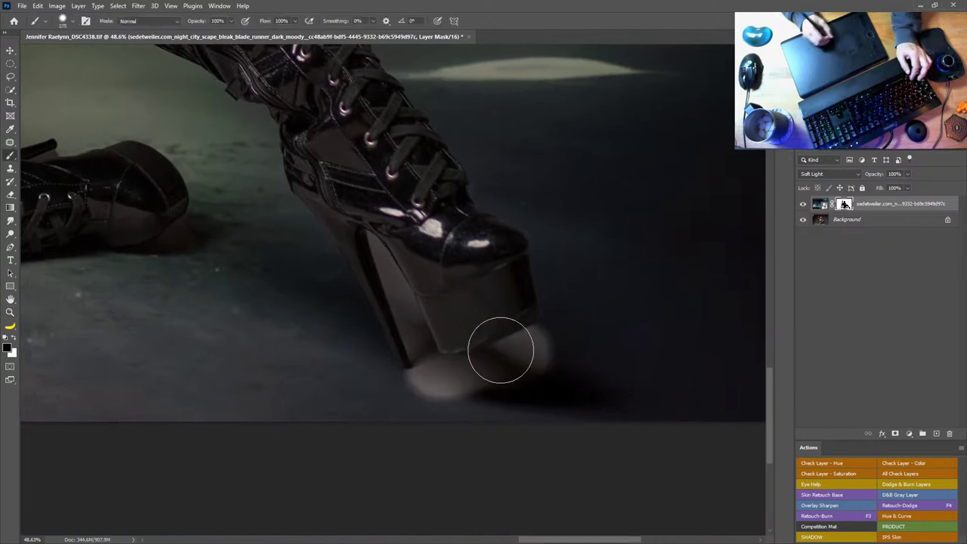
key(ctrl+z)
key(x)
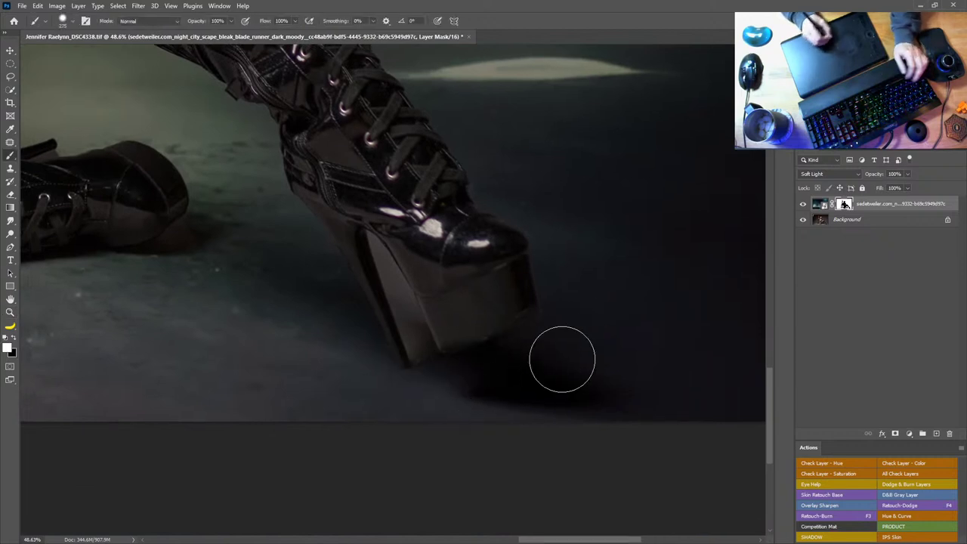
mouse_move(534, 357)
mouse_down()
mouse_move(500, 375)
mouse_move(502, 311)
mouse_up()
drag(442, 380, 435, 375)
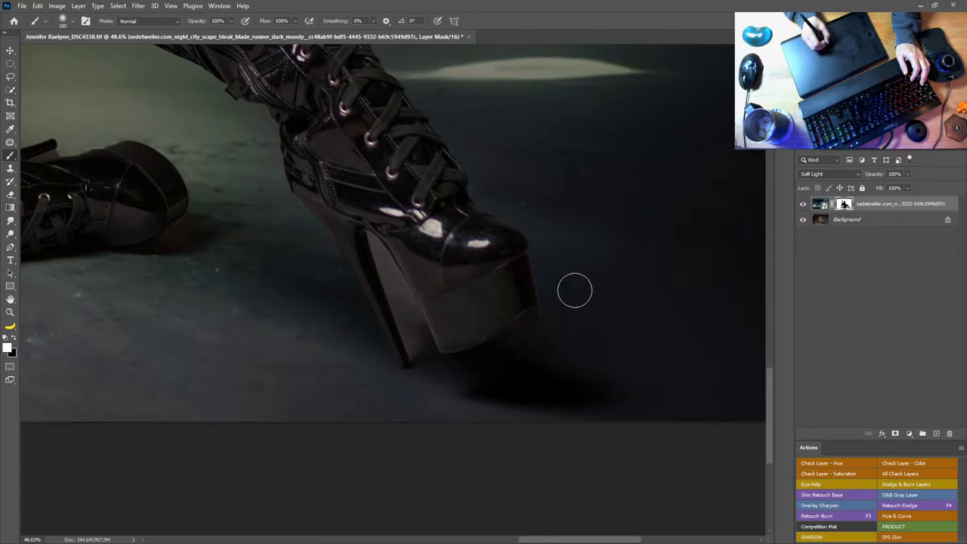
Touch up the mask with white paint on the floor along the base of the rifle's stock
drag(367, 330, 600, 306)
drag(450, 324, 597, 340)
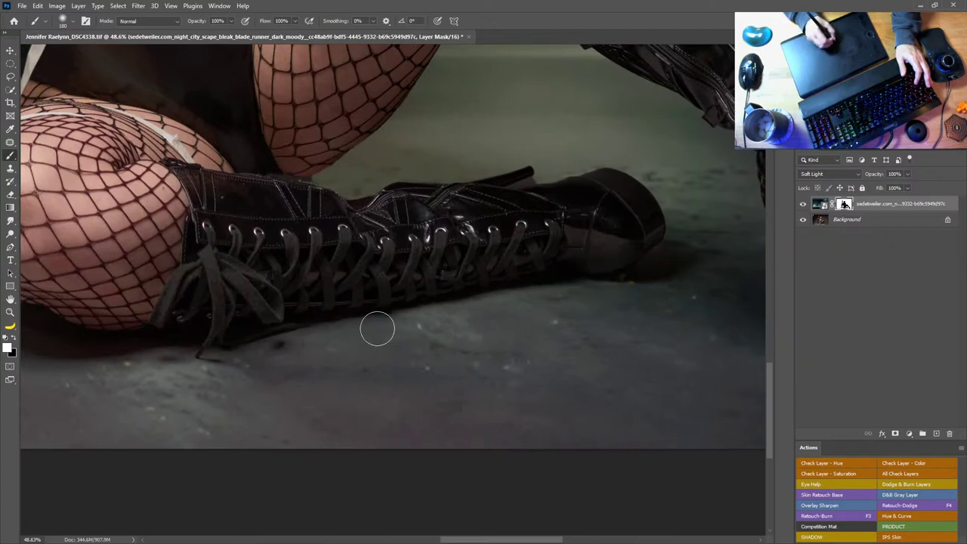
drag(313, 371, 616, 357)
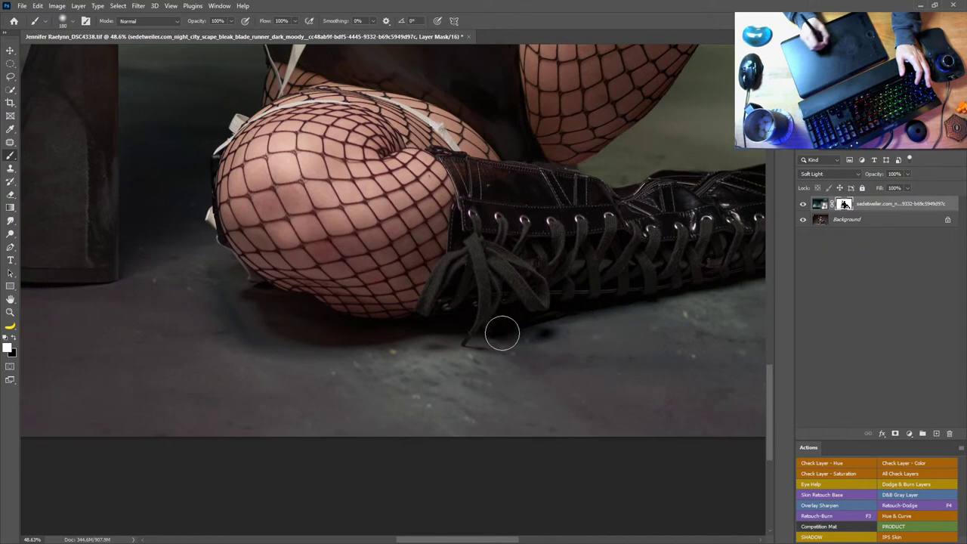
drag(267, 312, 406, 407)
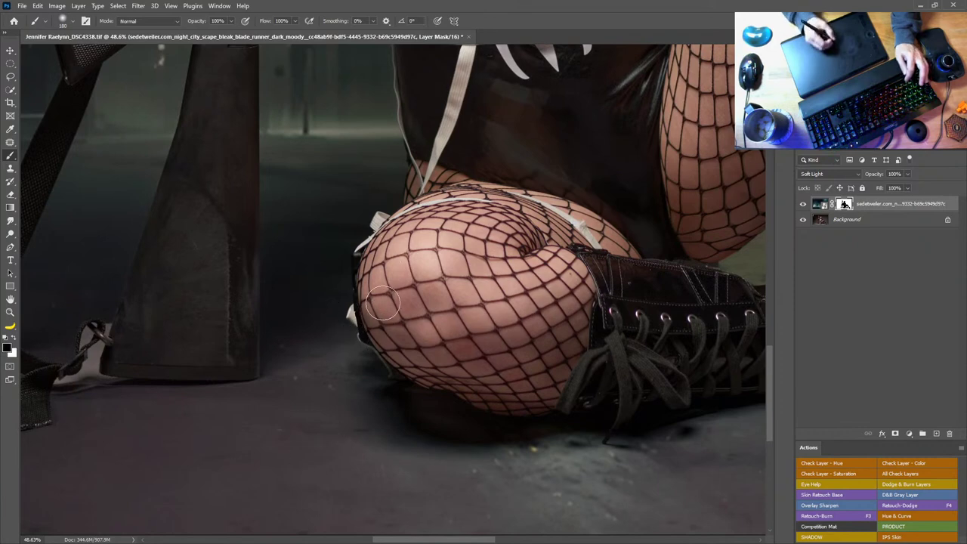
key(x)
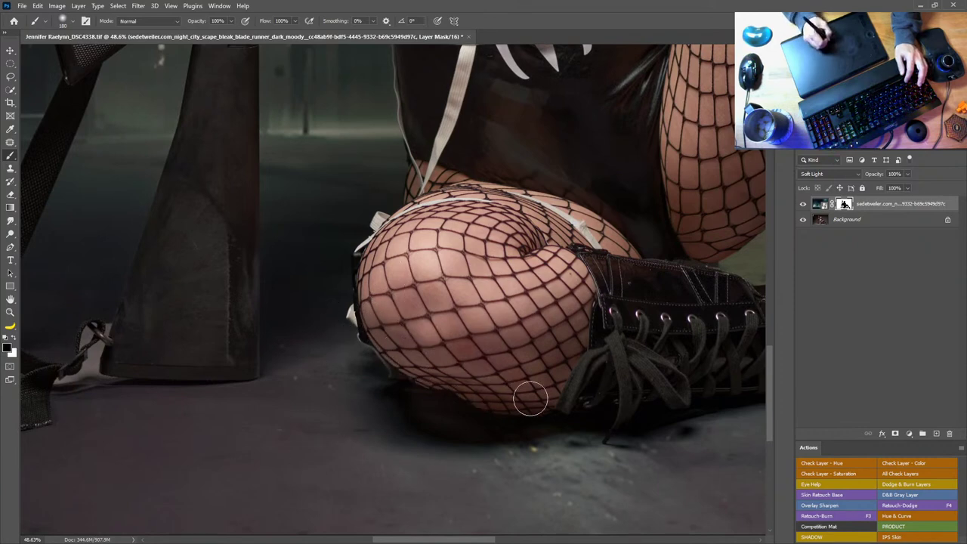
drag(366, 280, 621, 300)
key(x)
drag(470, 390, 391, 395)
key(ctrl+z)
mouse_move(489, 429)
mouse_down()
mouse_move(497, 439)
mouse_move(475, 438)
mouse_up()
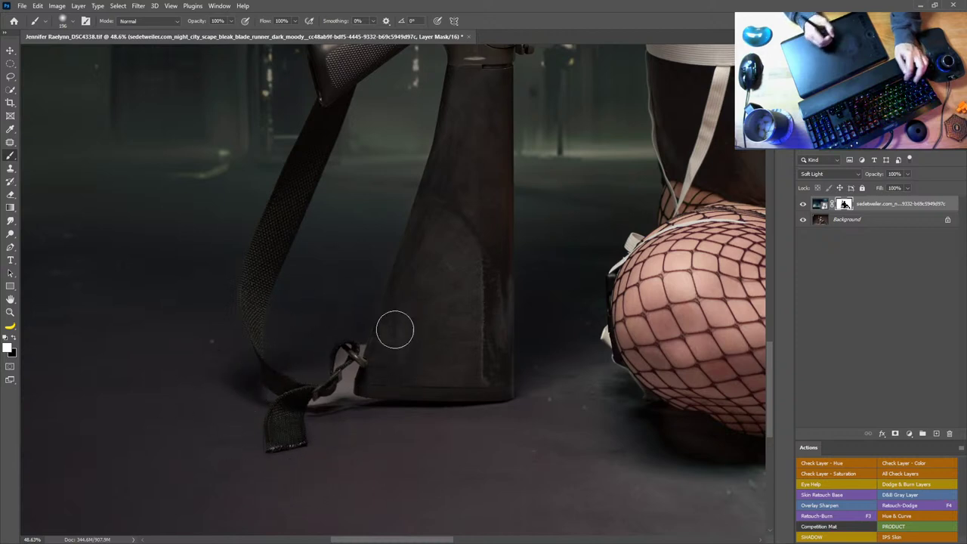
Refine the mask along the stock's lower edge beside the sling swivel with a smaller brush, and check the knee and boots
drag(387, 346, 355, 353)
key(x)
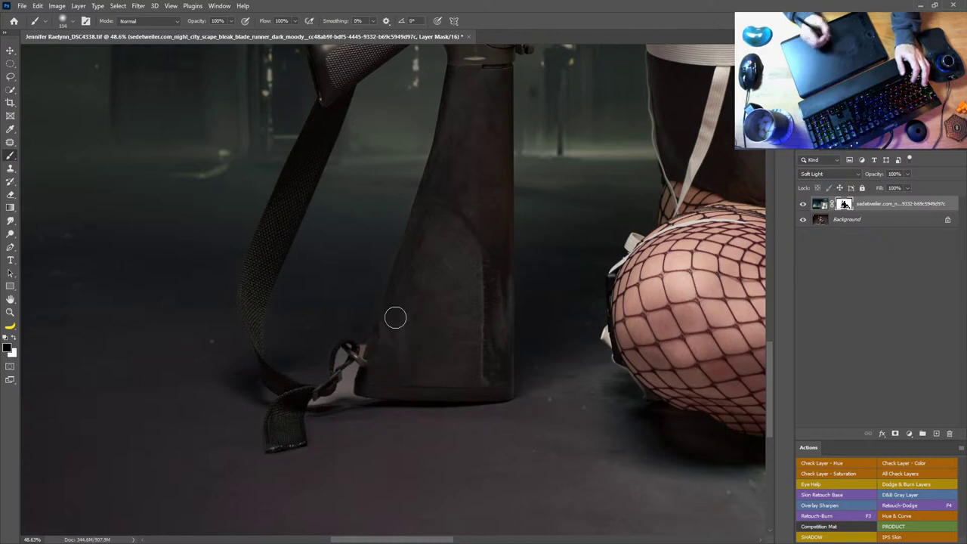
drag(548, 403, 508, 383)
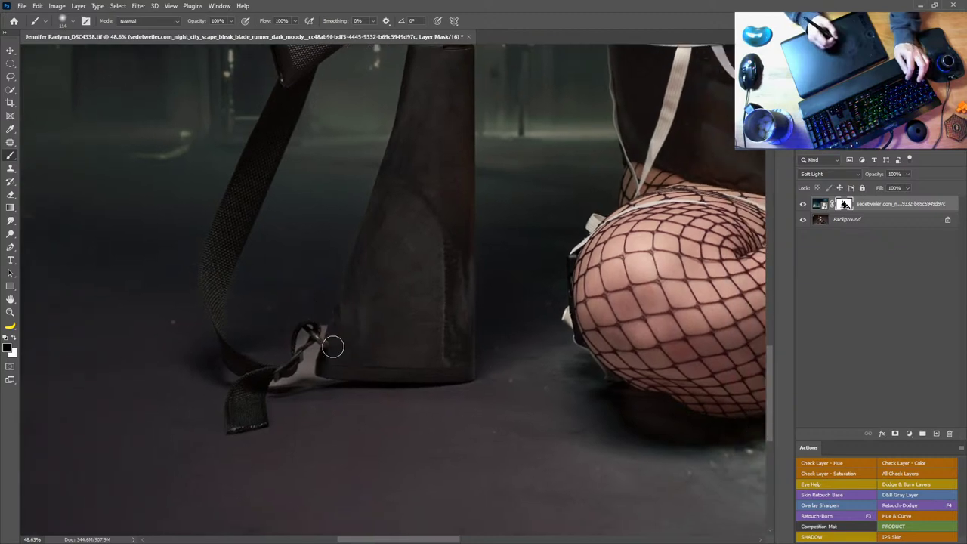
key(x)
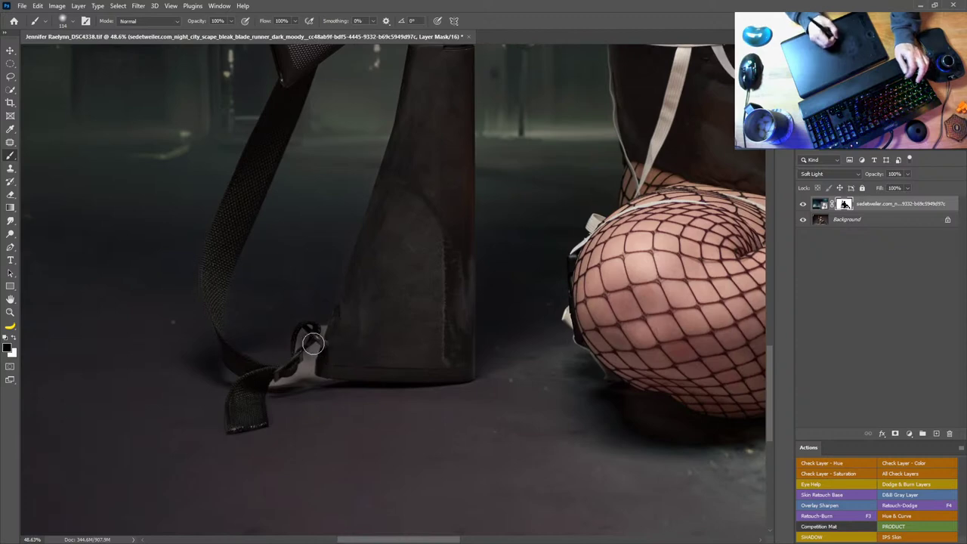
drag(624, 408, 355, 332)
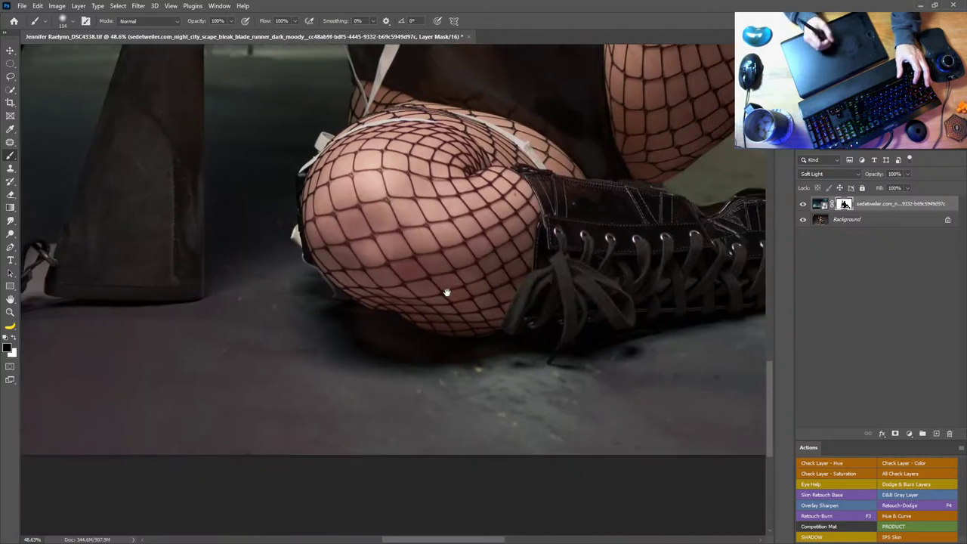
scroll(447, 292, right, 8)
scroll(449, 324, down, 2)
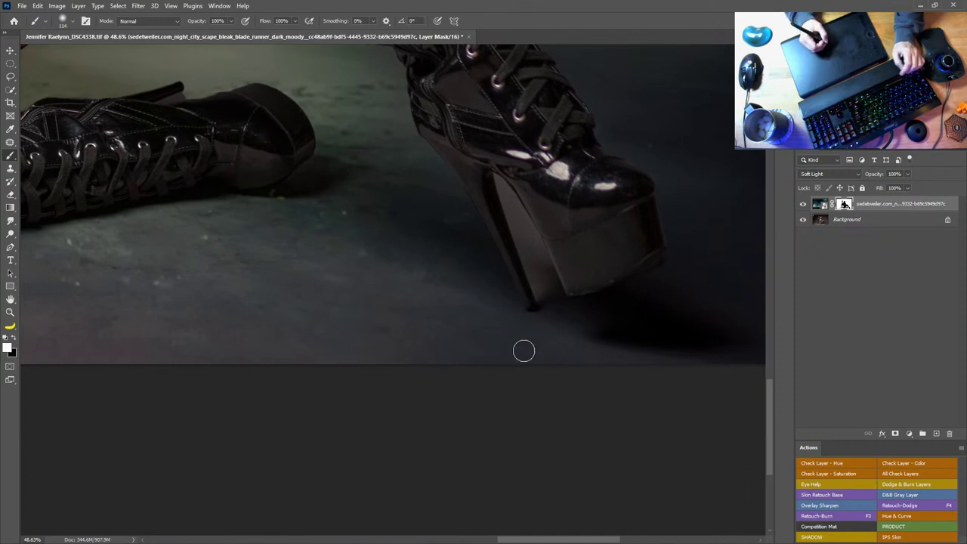
drag(584, 169, 632, 266)
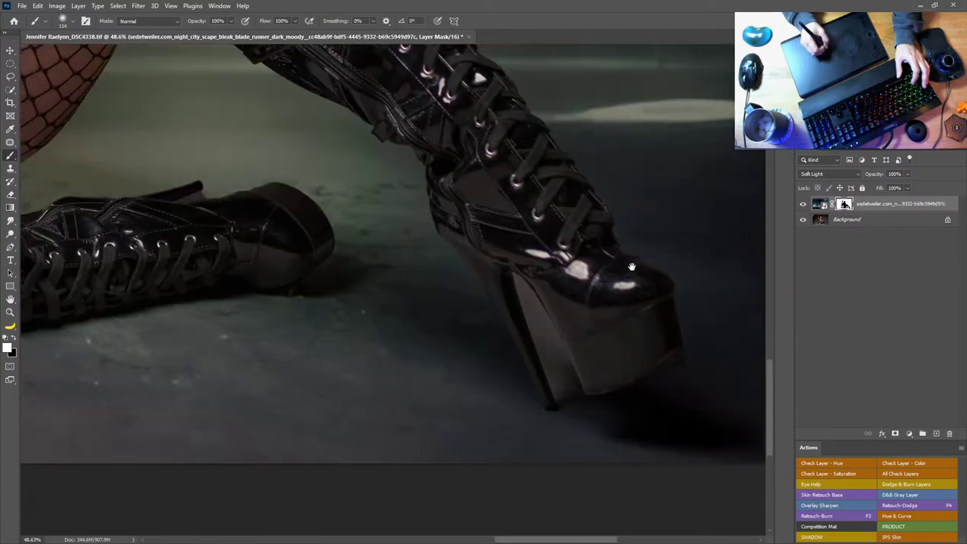
Unlink the cityscape layer from its mask and flip the cityscape image horizontally
double_click(10, 299)
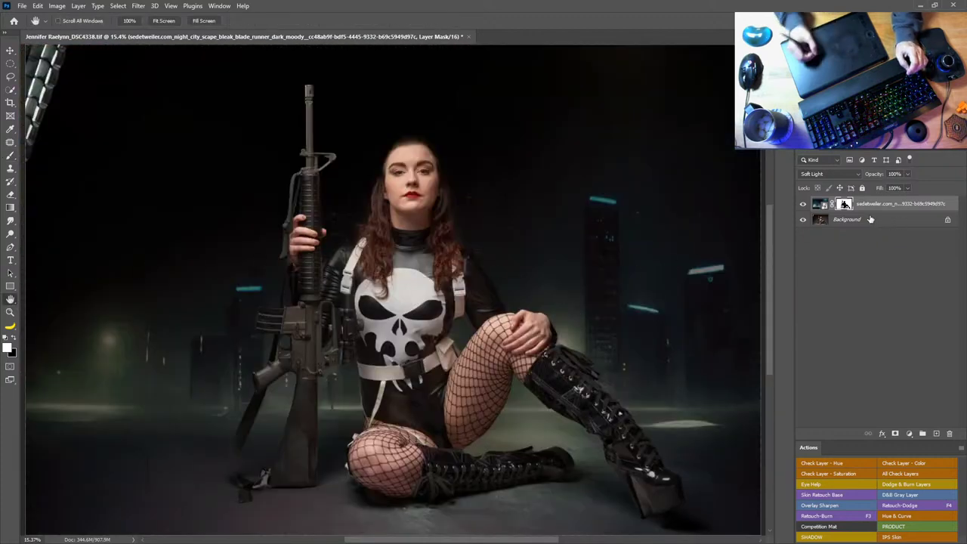
click(820, 204)
key(v)
mouse_move(515, 261)
mouse_down()
mouse_move(521, 234)
mouse_move(586, 285)
mouse_move(520, 258)
mouse_up()
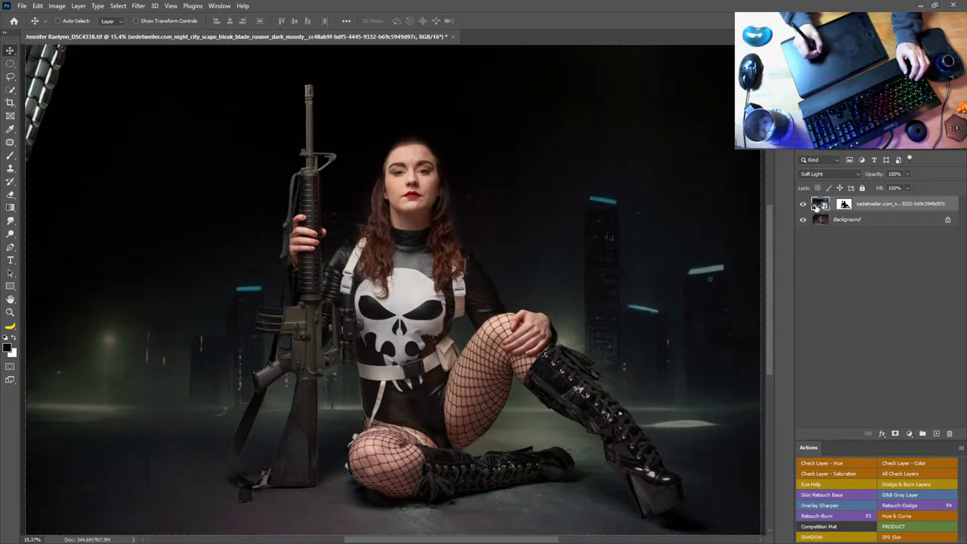
key(ctrl+t)
right_click(521, 256)
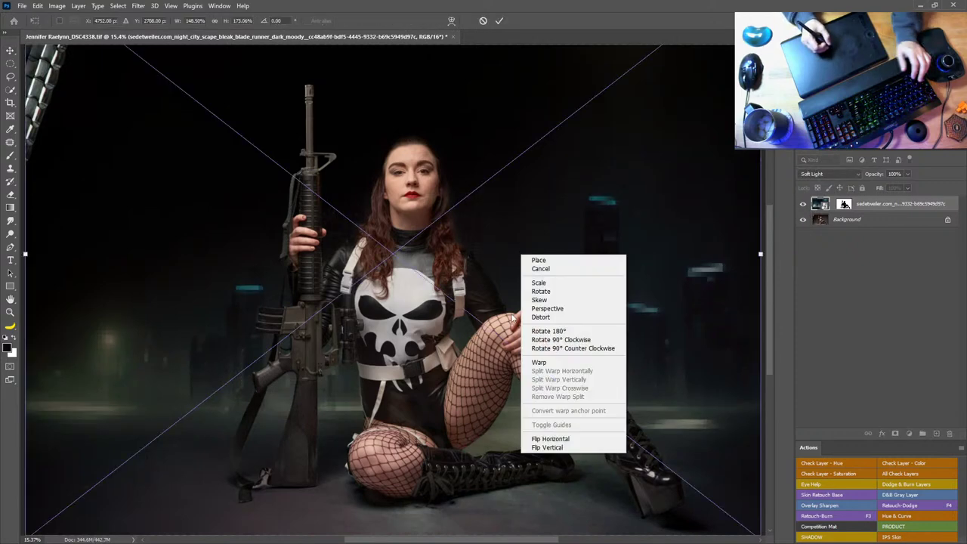
click(549, 440)
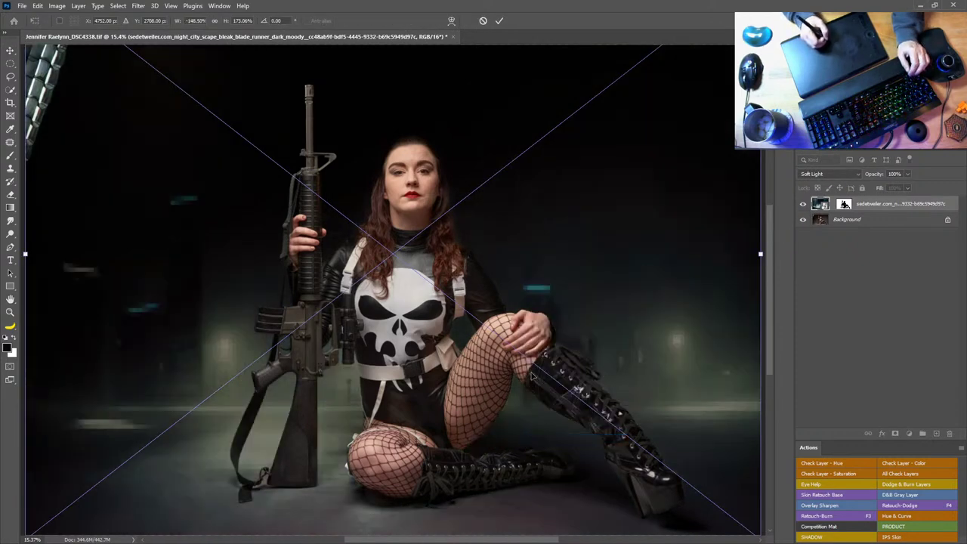
key(Return)
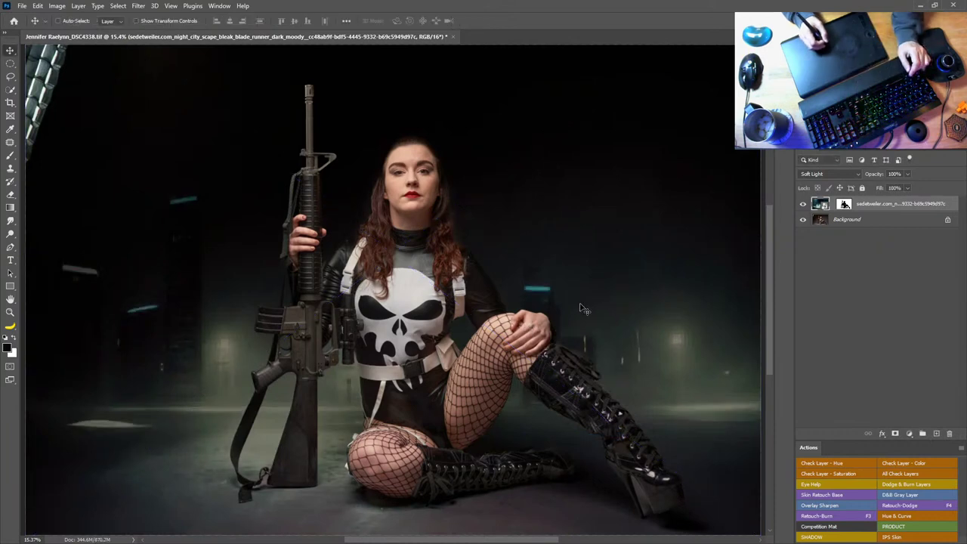
Compare the original and flipped cityscape by undoing and redoing the flip, and view the whole composite
key(ctrl+z)
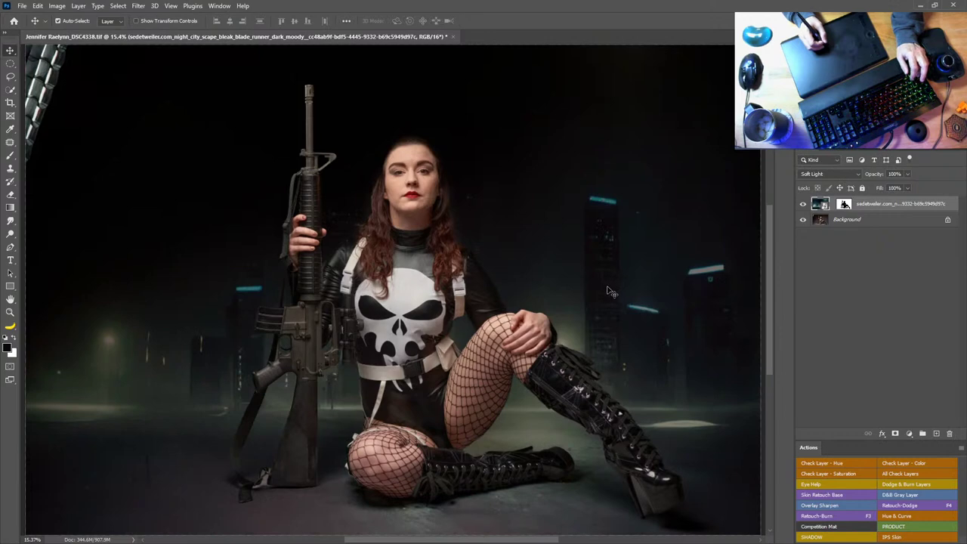
key(ctrl+shift+z)
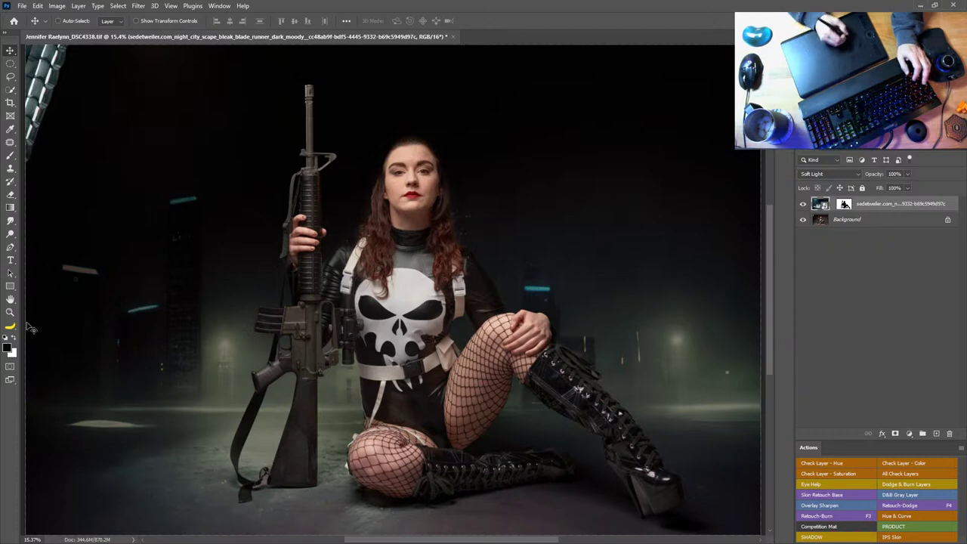
click(14, 301)
click(11, 313)
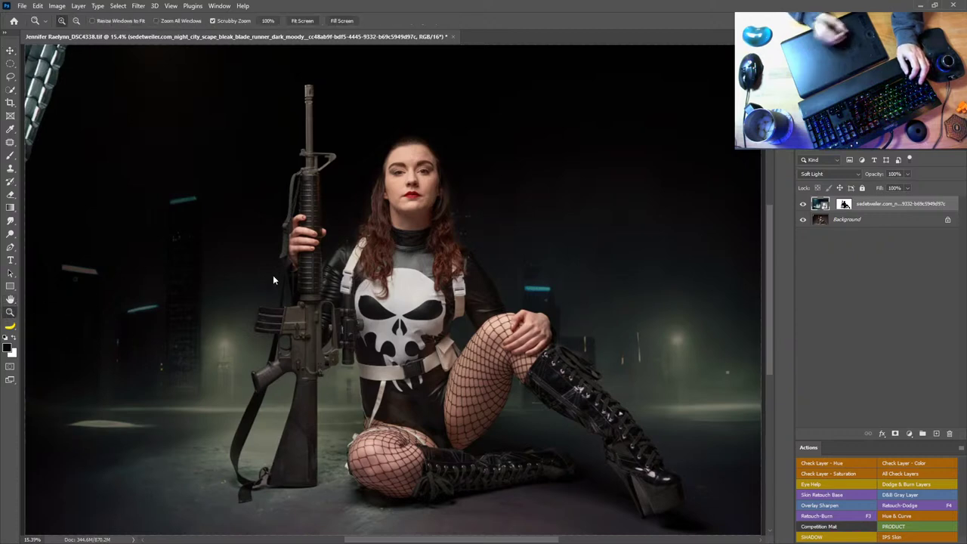
drag(445, 309, 474, 292)
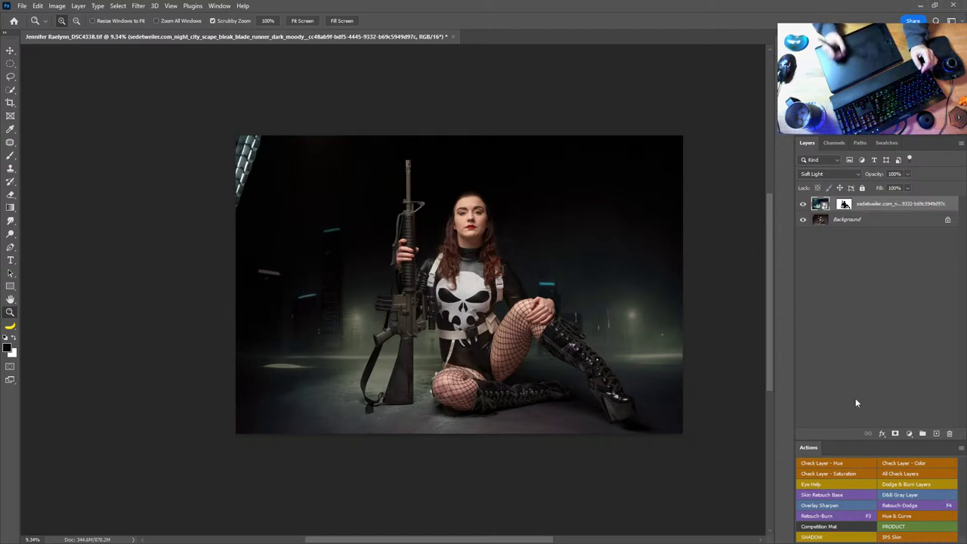
Add a Curves adjustment layer clipped to the cityscape layer, raising the midtones and anchoring the shadows
click(910, 435)
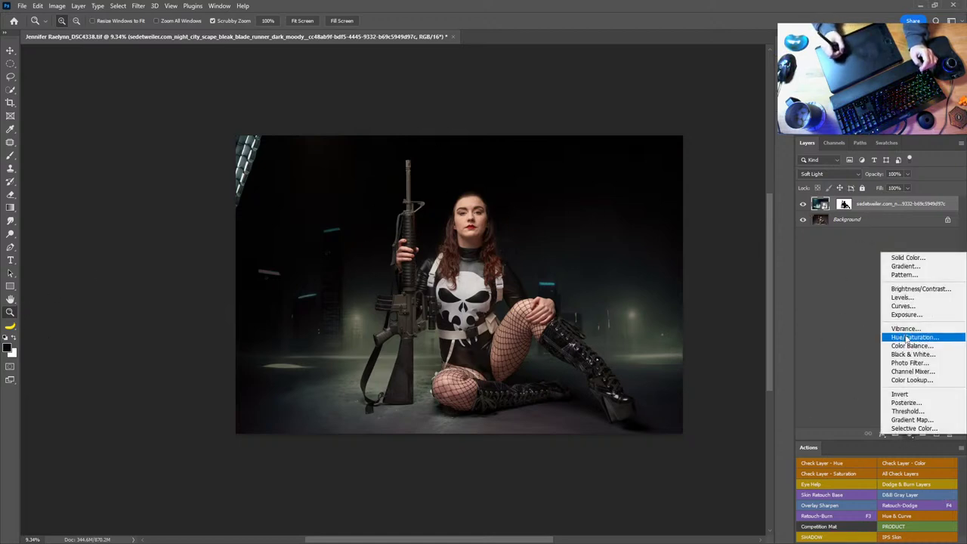
click(909, 307)
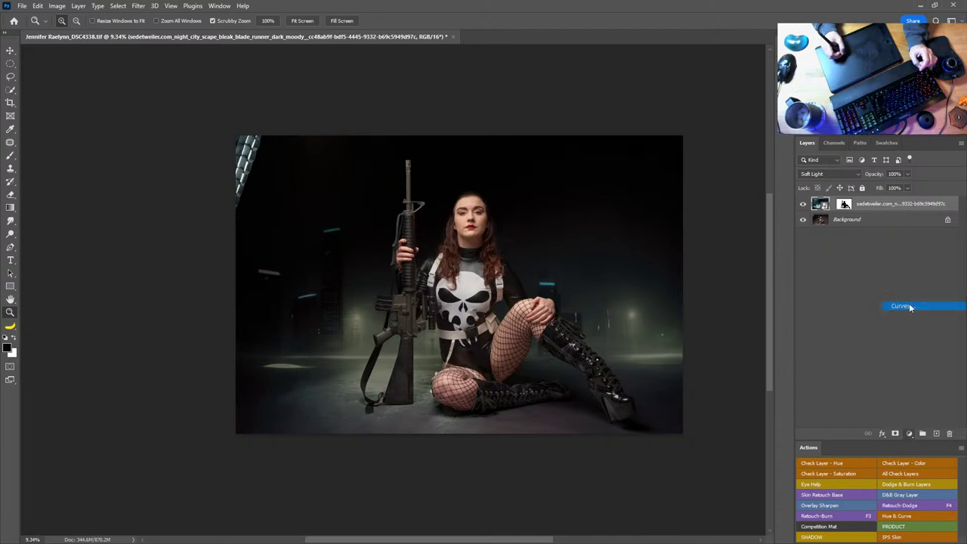
drag(674, 226, 674, 218)
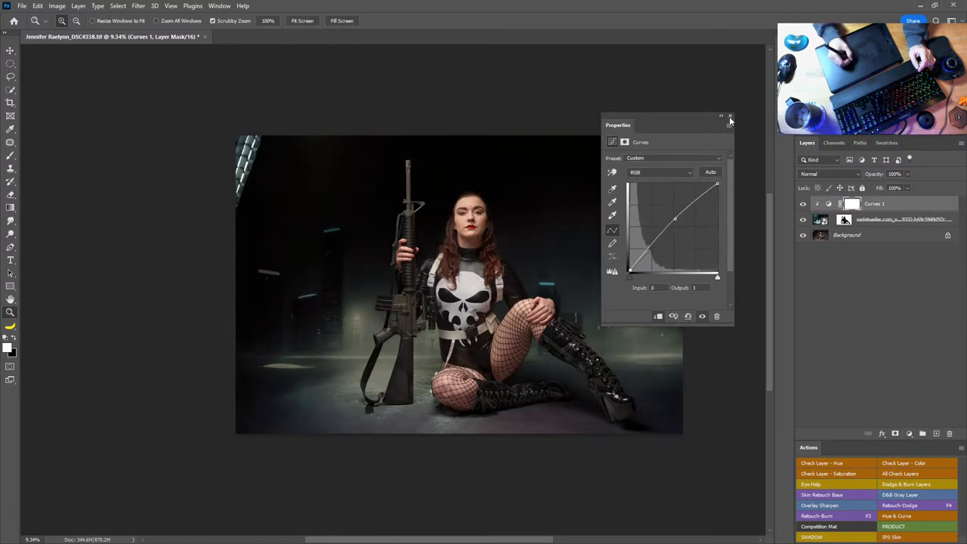
click(730, 118)
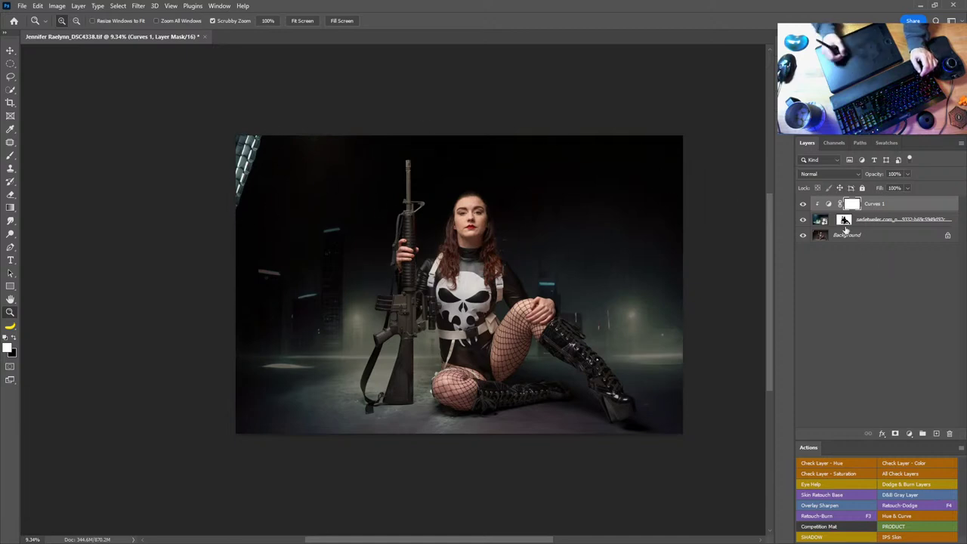
Show only the Background layer, lasso the light modifier in the photo's upper-left corner and try to fill the selection
alt+click(802, 236)
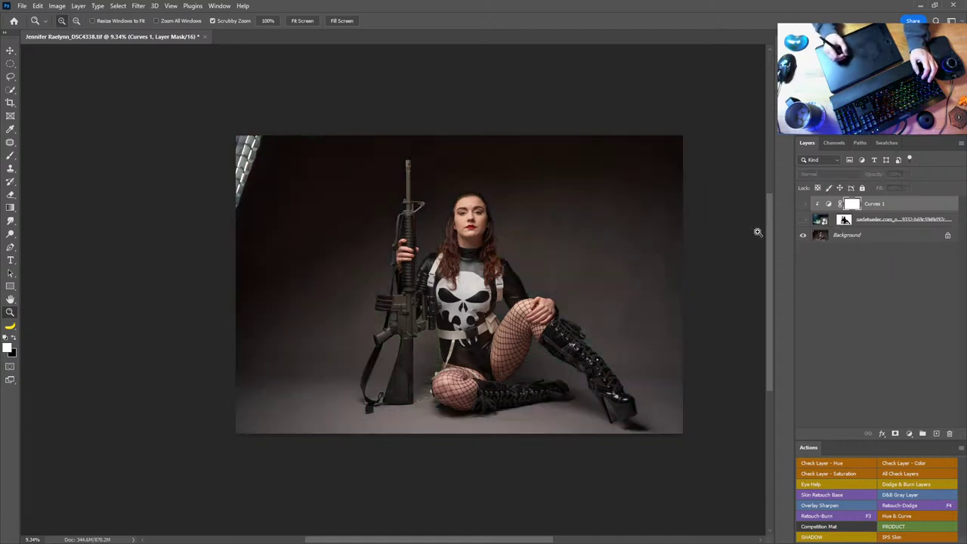
click(10, 77)
mouse_move(284, 117)
mouse_down()
mouse_move(209, 258)
mouse_move(294, 99)
mouse_up()
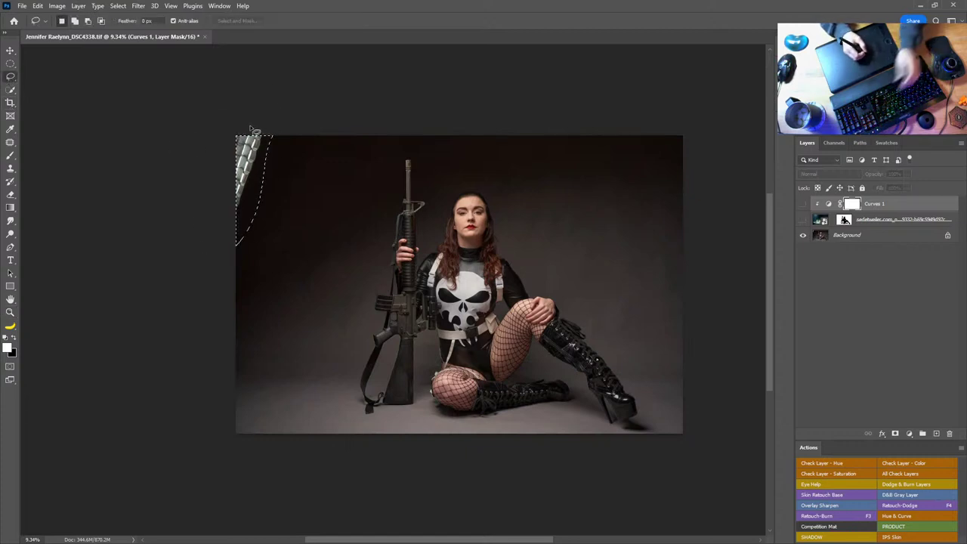
key(shift+BackSpace)
key(Return)
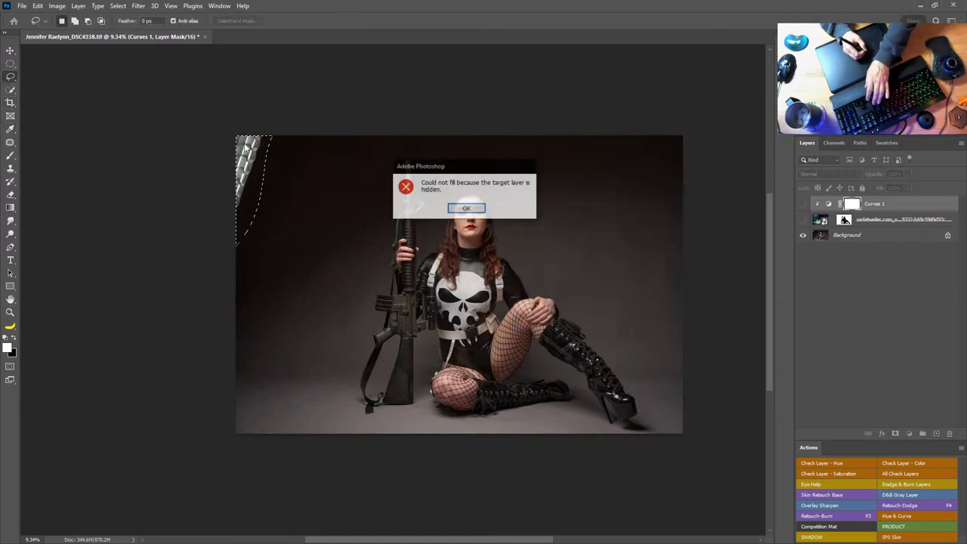
click(466, 209)
Fill the corner selection on the Background layer with Content-Aware at 100% opacity, and show the cityscape and its Curves layer again
key(alt+comma)
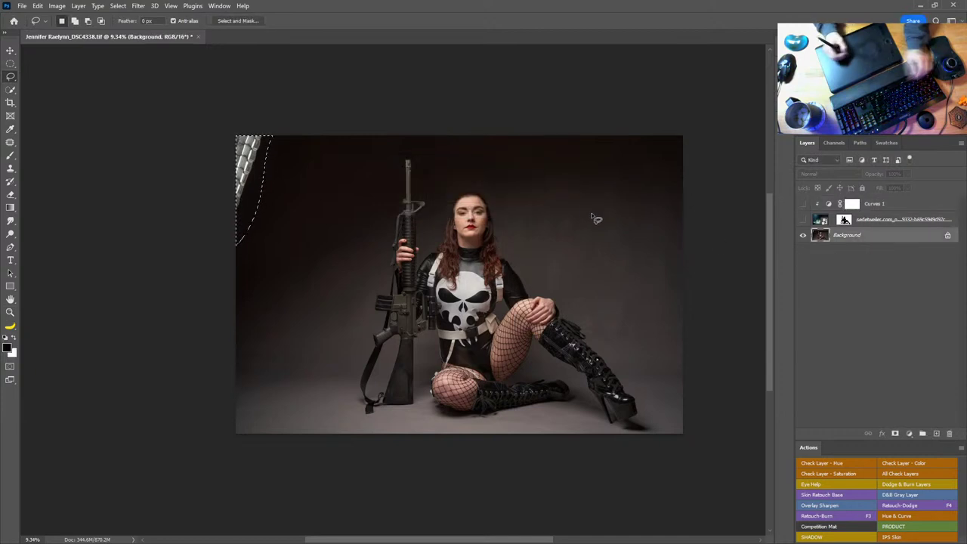
key(shift+BackSpace)
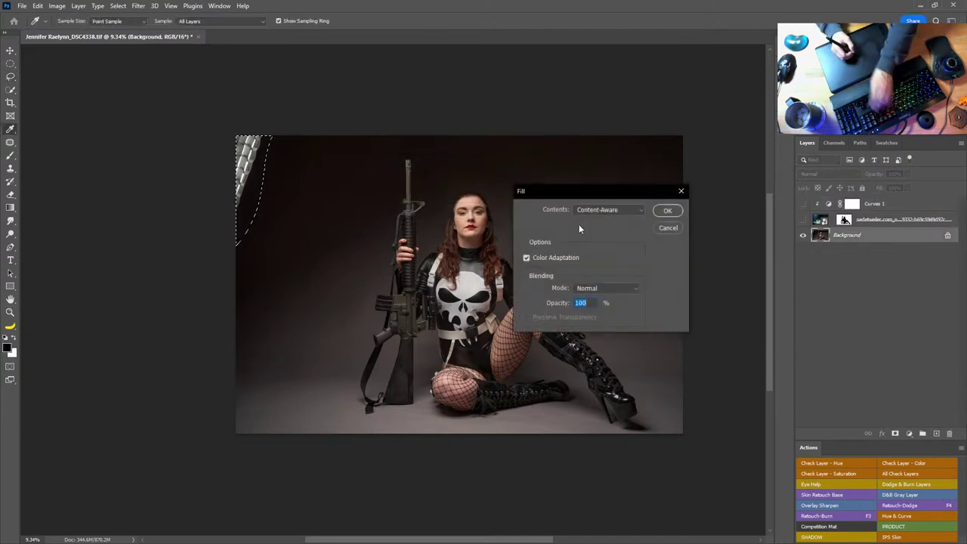
key(Return)
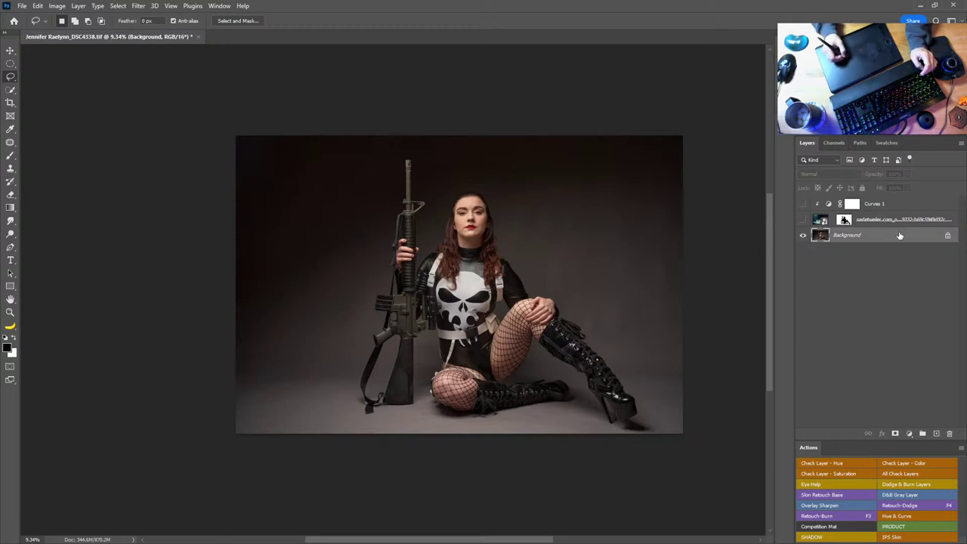
click(803, 220)
click(804, 204)
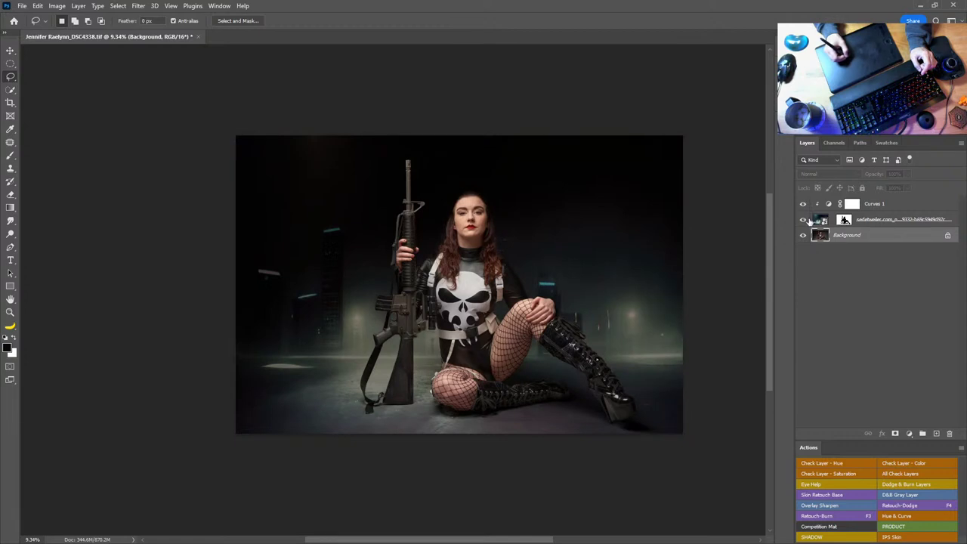
Add a Curves adjustment layer directly above the Background and raise its midtones to input 78, output 174
click(909, 434)
click(907, 305)
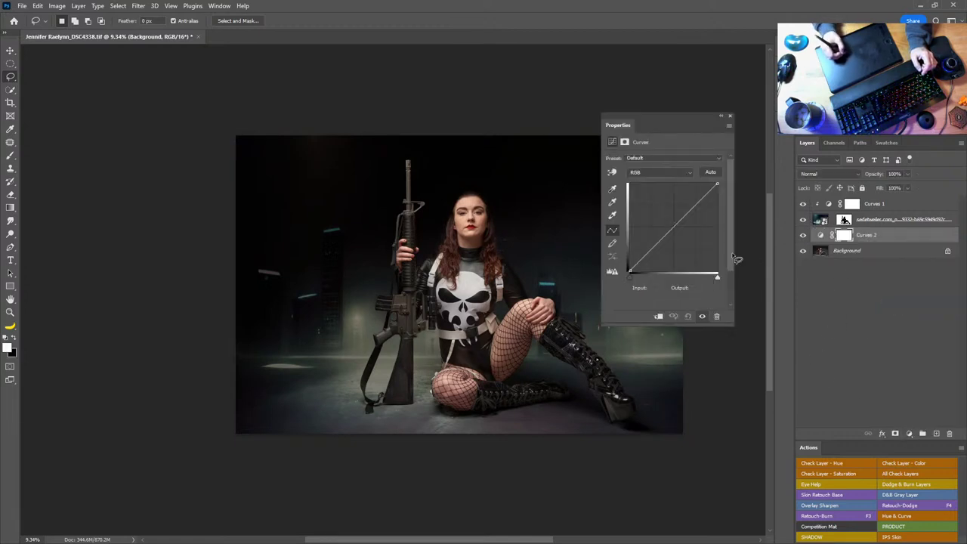
drag(673, 228, 657, 211)
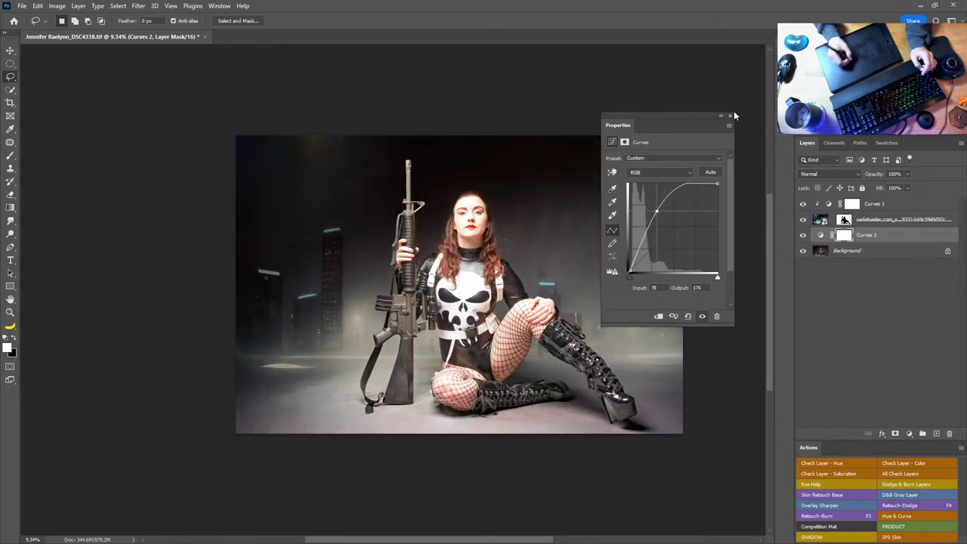
click(603, 199)
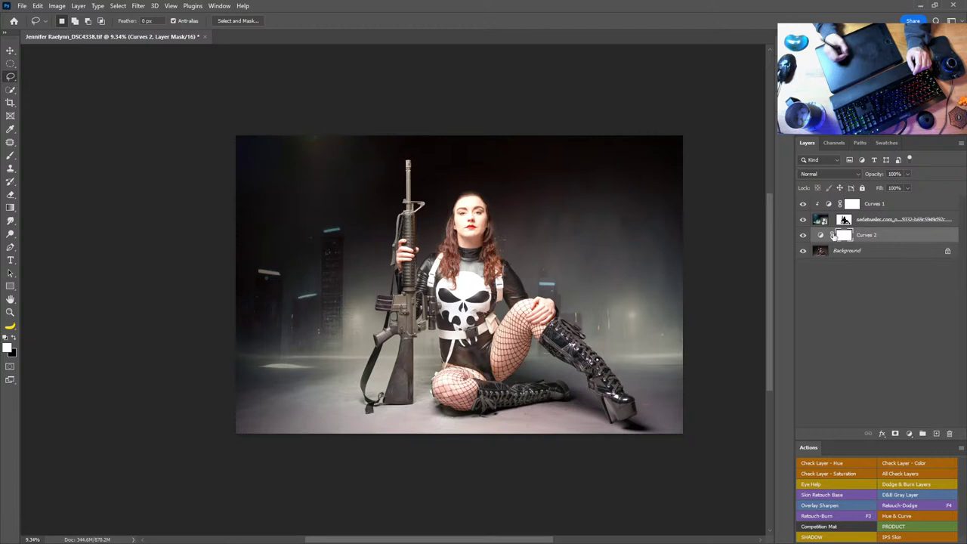
Apply black-to-transparent gradients upward on the new Curves mask, limiting the brightening to the upper part of the image
key(g)
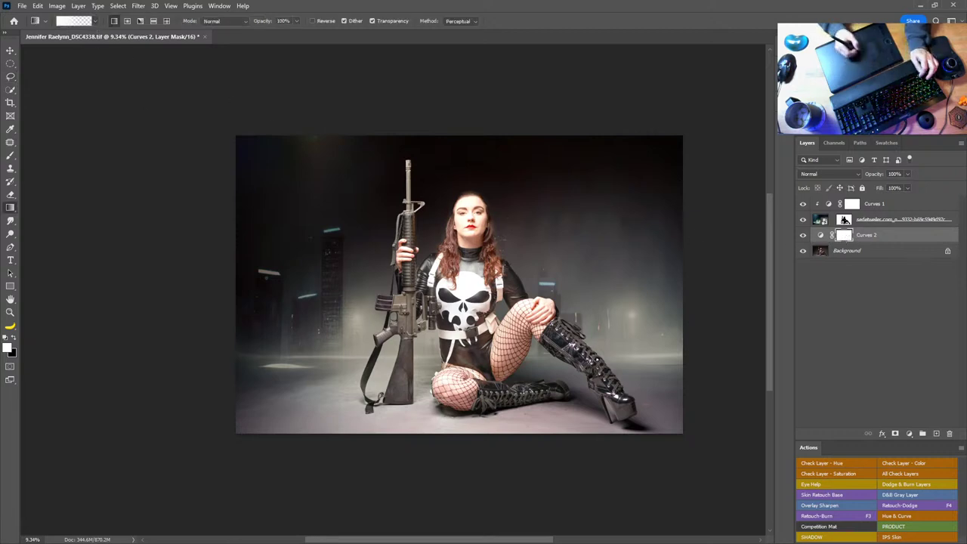
key(x)
drag(469, 303, 468, 148)
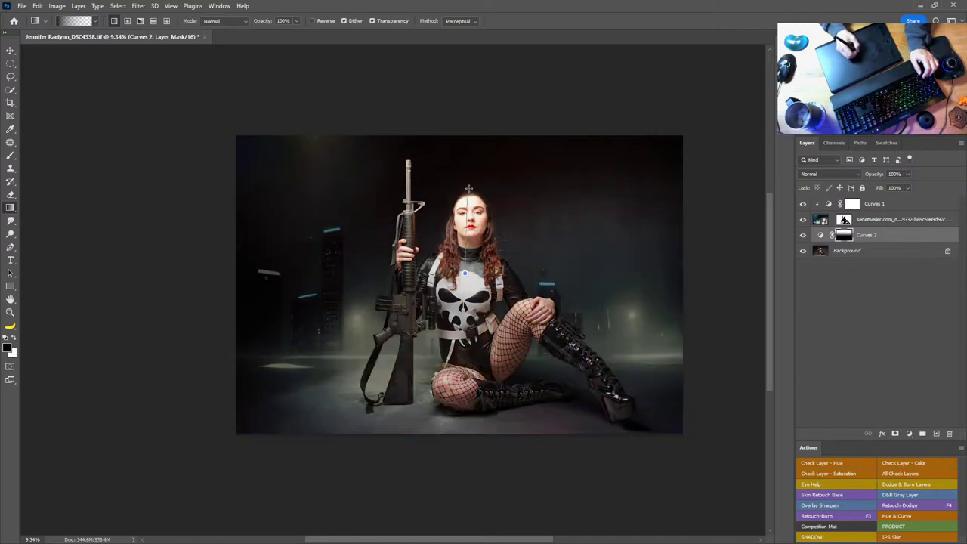
drag(469, 188, 468, 152)
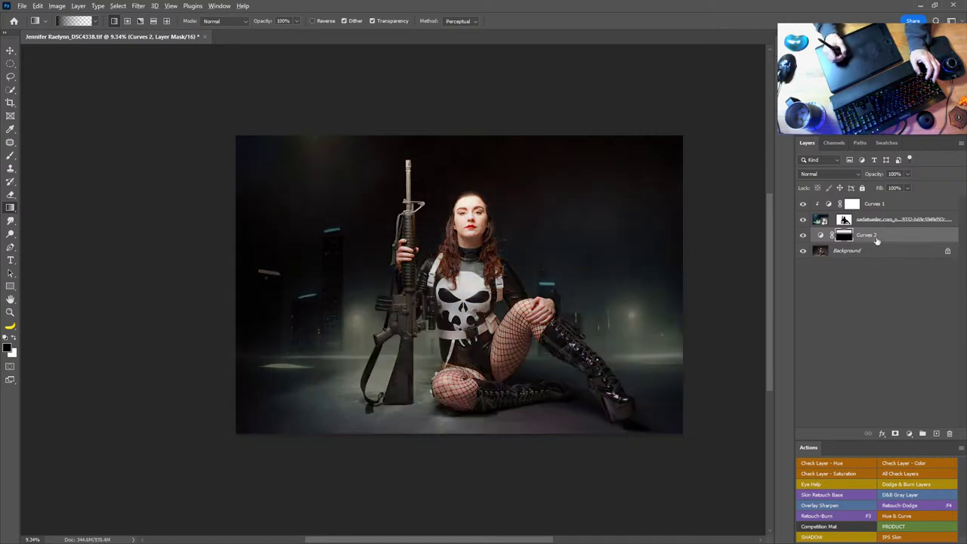
Try clipping the lower Curves layer to the Background and replacing its gradient mask with the cityscape's mask, and undo the replacement
drag(868, 241, 875, 241)
alt+click(875, 238)
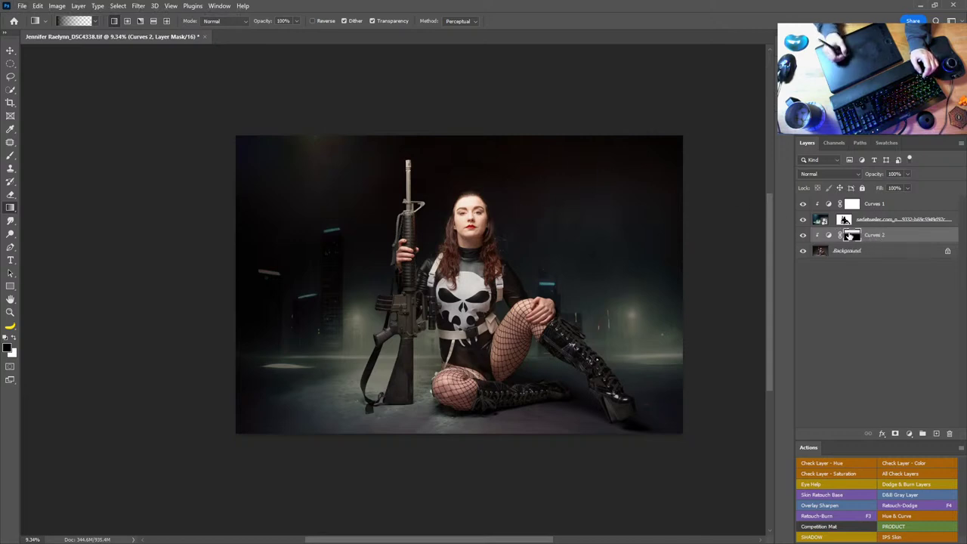
drag(845, 220, 857, 237)
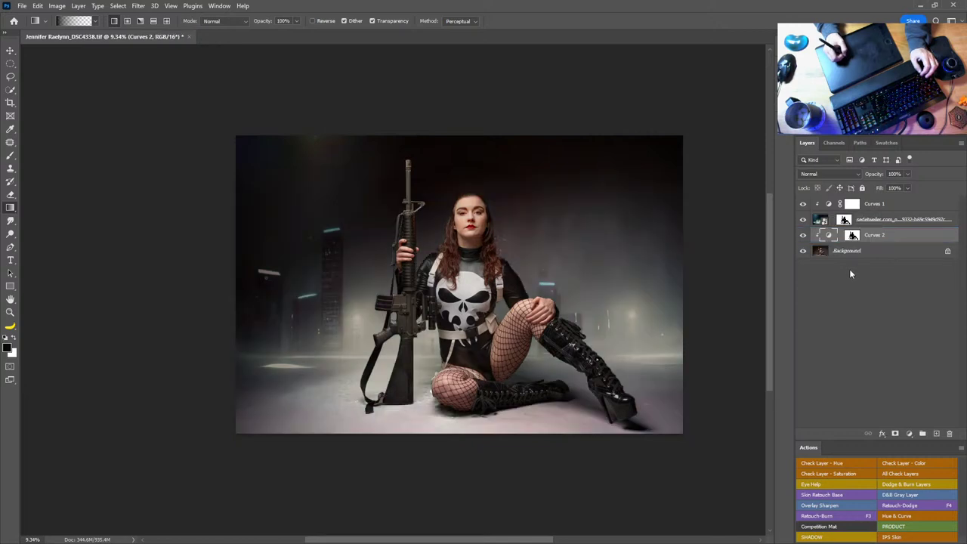
key(ctrl+z)
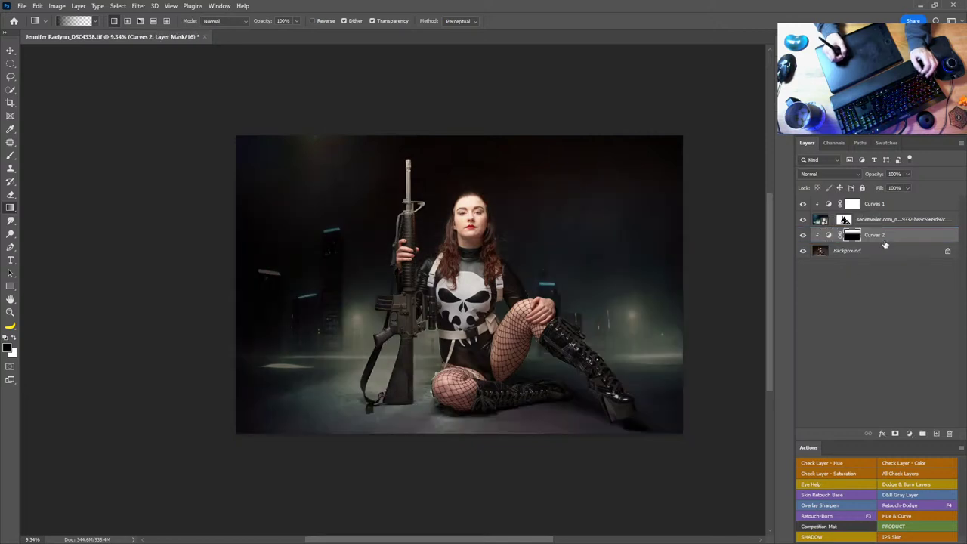
Place the lower Curves layer in a group and copy the cityscape layer's mask onto that group
click(923, 435)
drag(847, 225, 845, 236)
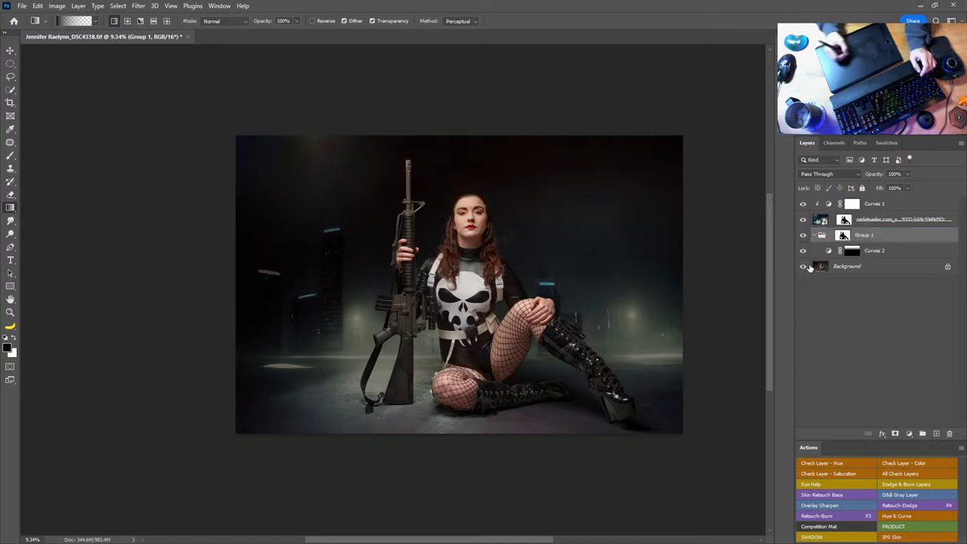
Lift the black point of the grouped Curves layer, set its midtone point to input 77, output 169, and compare with the group hidden
double_click(830, 253)
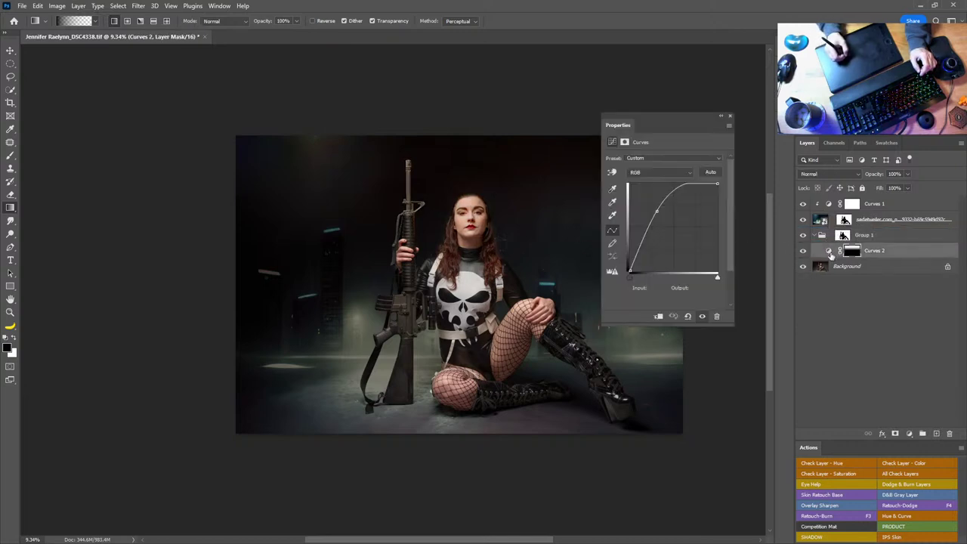
drag(657, 213, 658, 215)
drag(631, 272, 627, 268)
drag(656, 213, 658, 215)
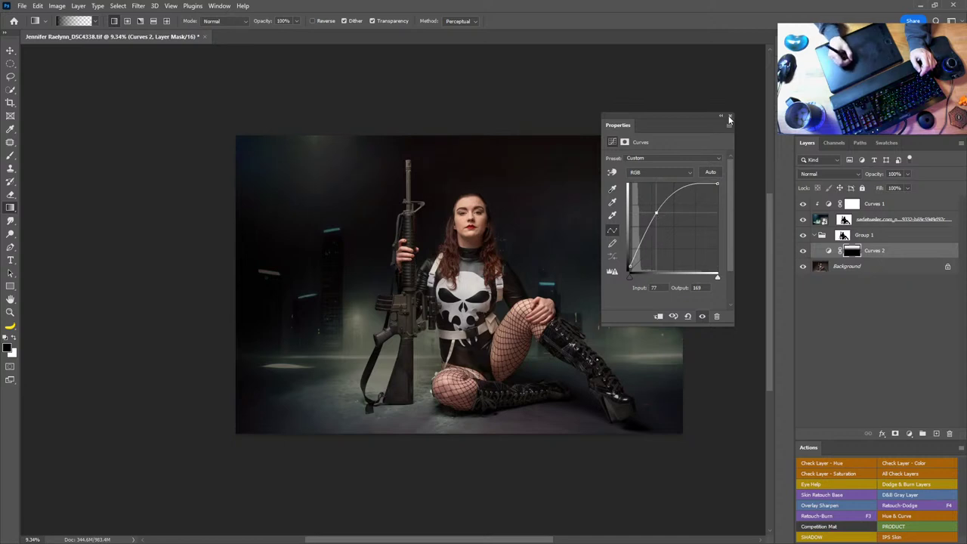
click(730, 119)
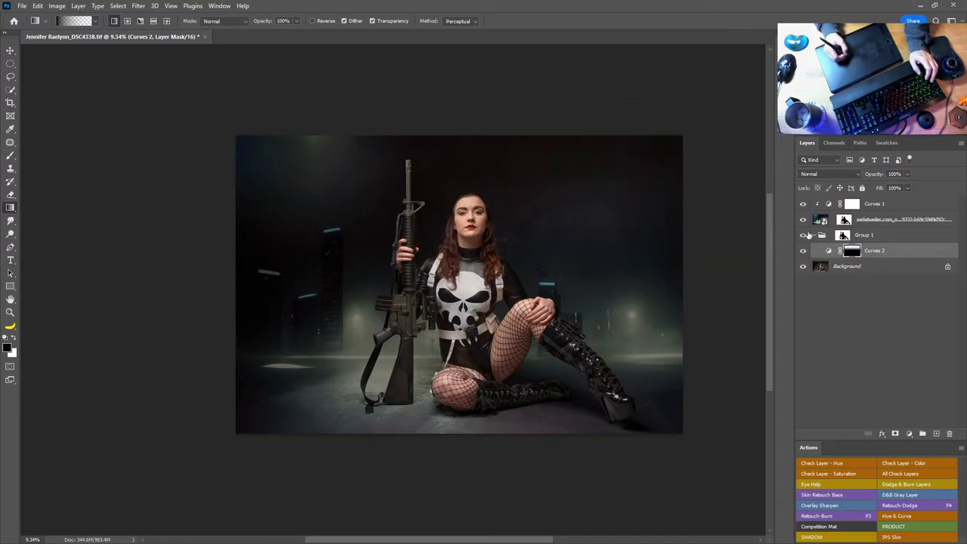
click(803, 235)
click(803, 235)
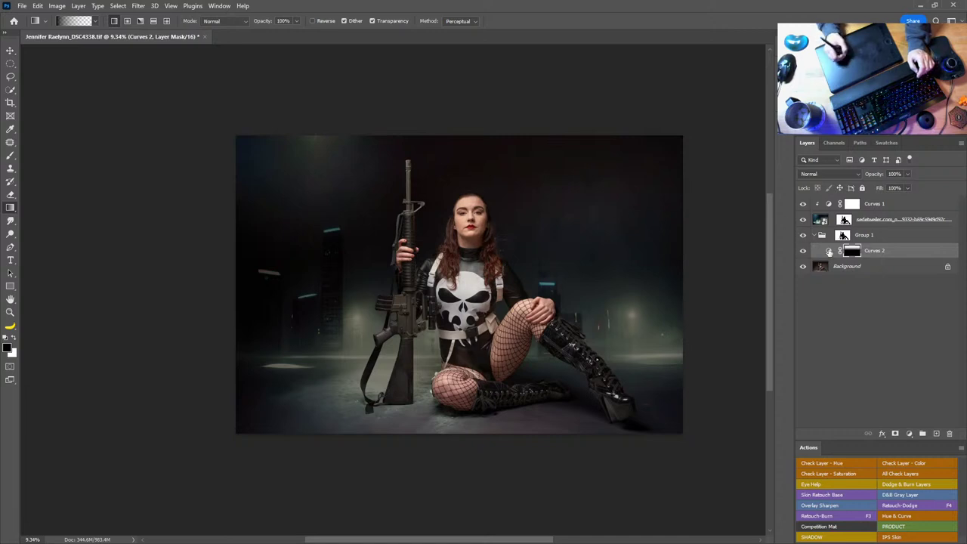
click(803, 235)
click(803, 236)
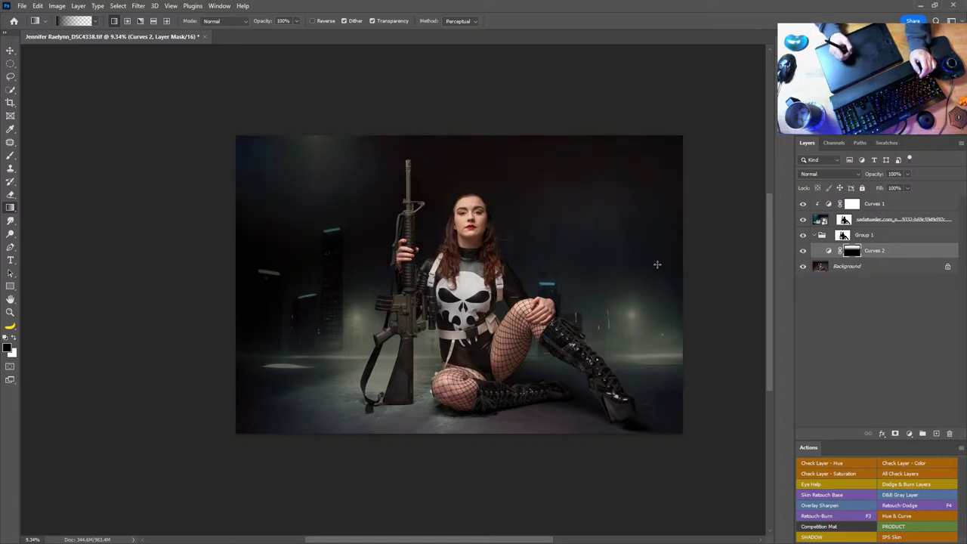
Paint white on the cityscape layer's mask in the gap between the raised boot's heel and platform sole
key(z)
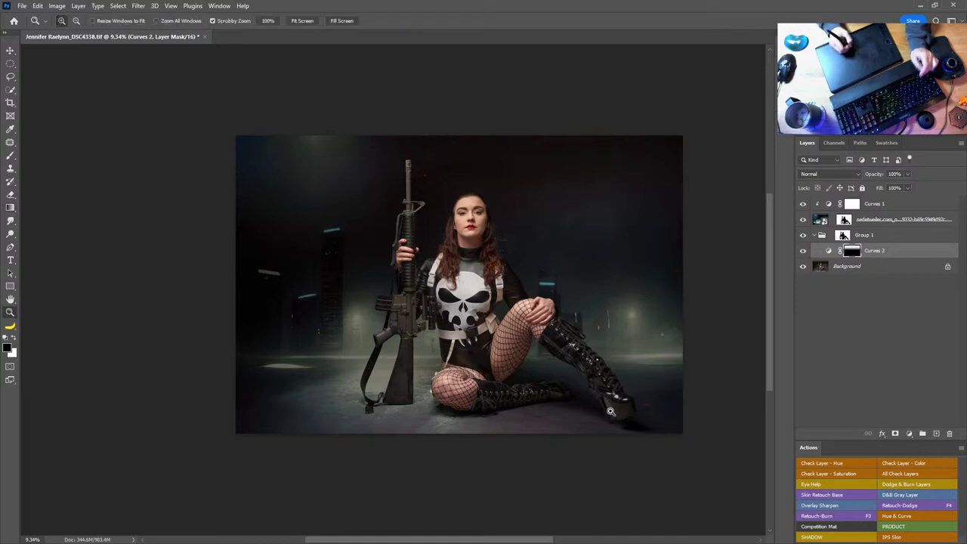
click(669, 421)
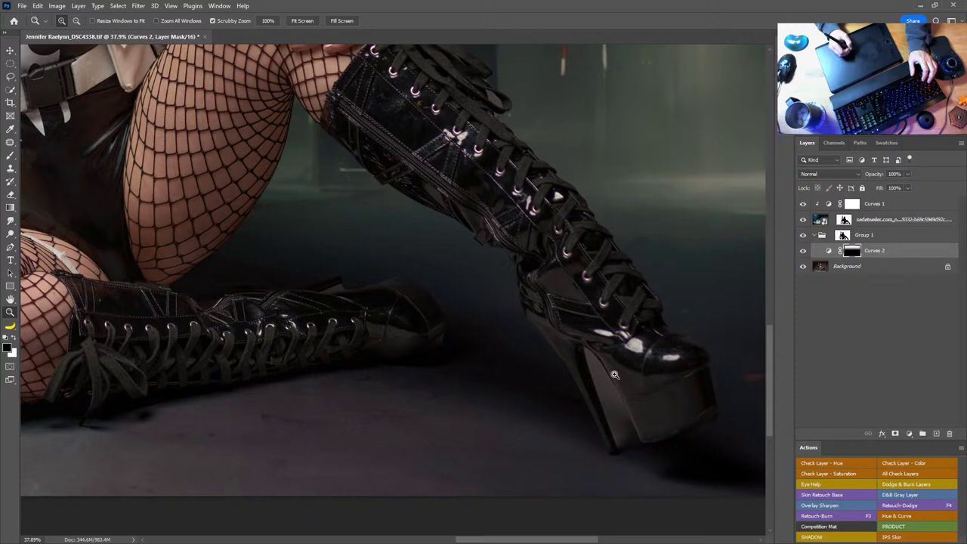
drag(618, 394, 590, 338)
scroll(589, 339, up, 1)
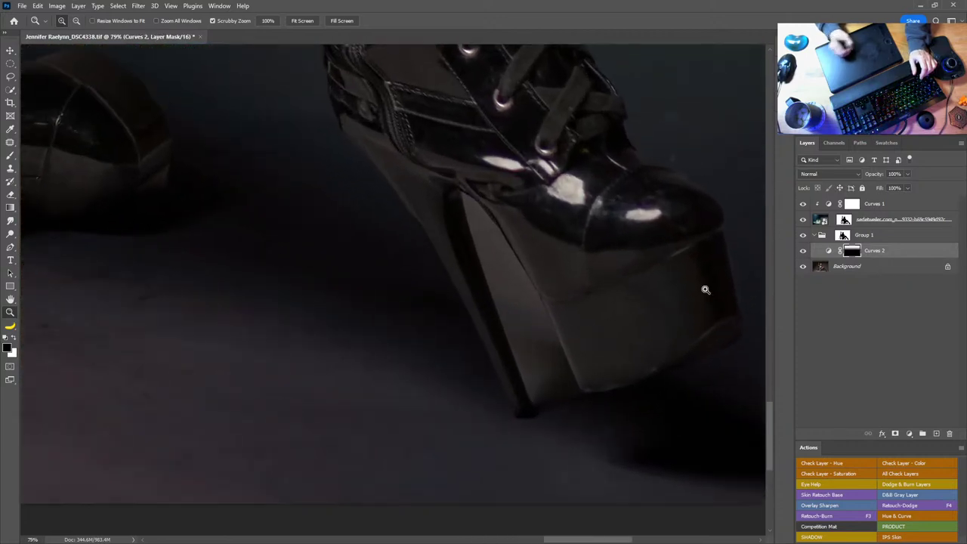
click(845, 220)
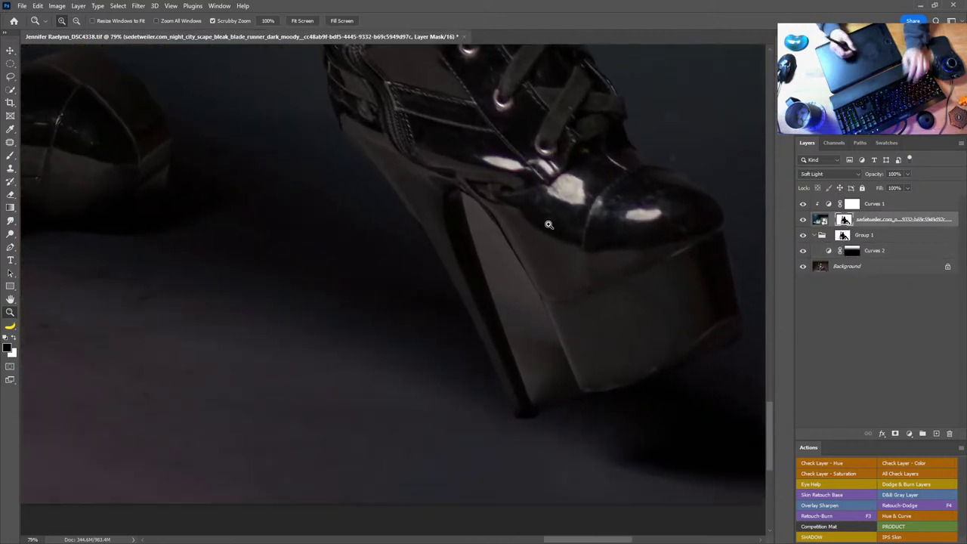
key(b)
drag(501, 281, 480, 281)
key(x)
drag(491, 236, 516, 310)
mouse_move(499, 281)
mouse_down()
mouse_move(467, 202)
mouse_move(552, 353)
mouse_move(527, 298)
mouse_move(559, 394)
mouse_move(542, 404)
mouse_move(473, 221)
mouse_up()
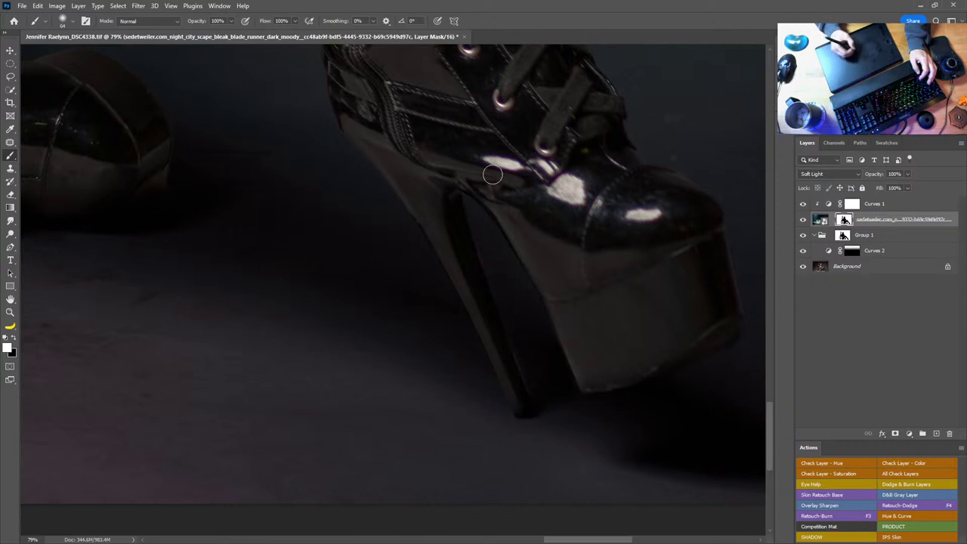
Set a harder 58 px brush for the boot's mask edges and display the cityscape mask as a red overlay
alt+right_click(483, 184)
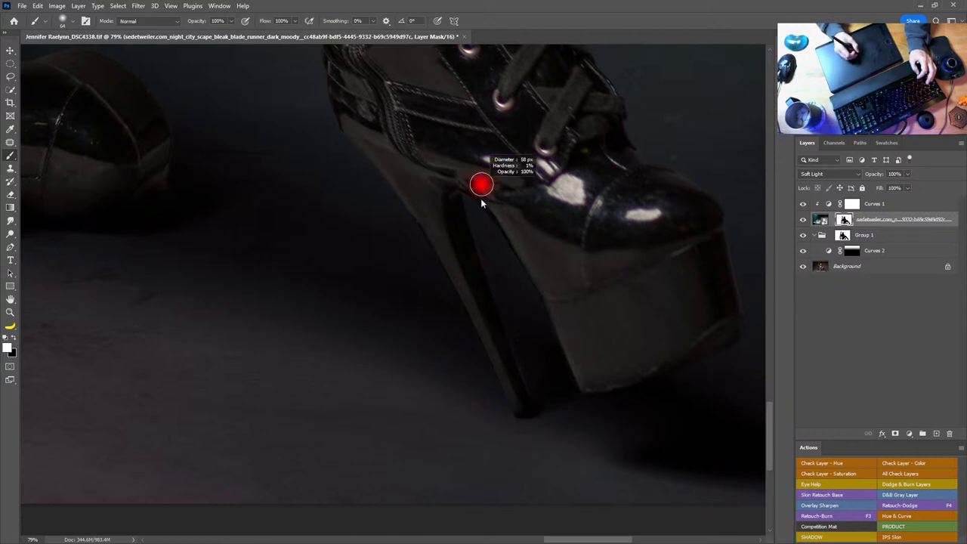
key(x)
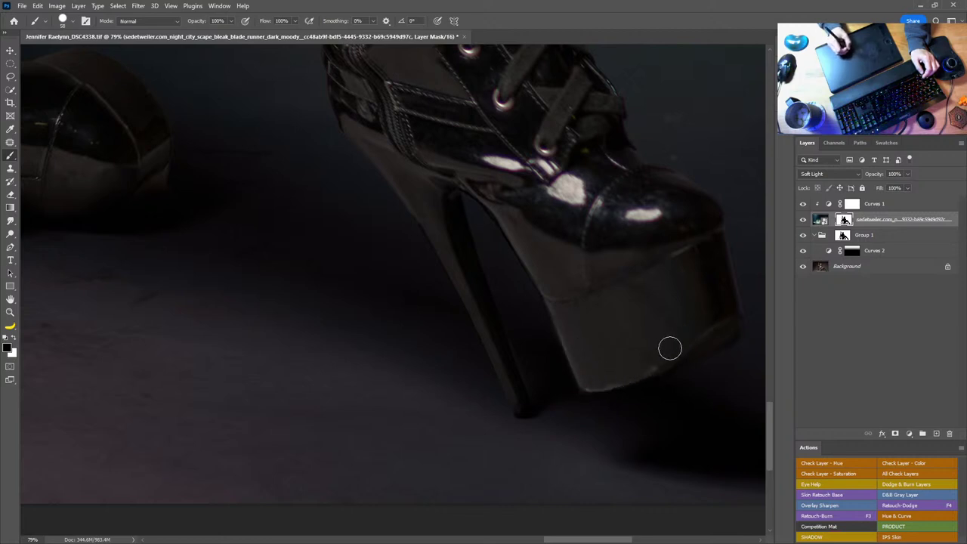
key(x)
key(backslash)
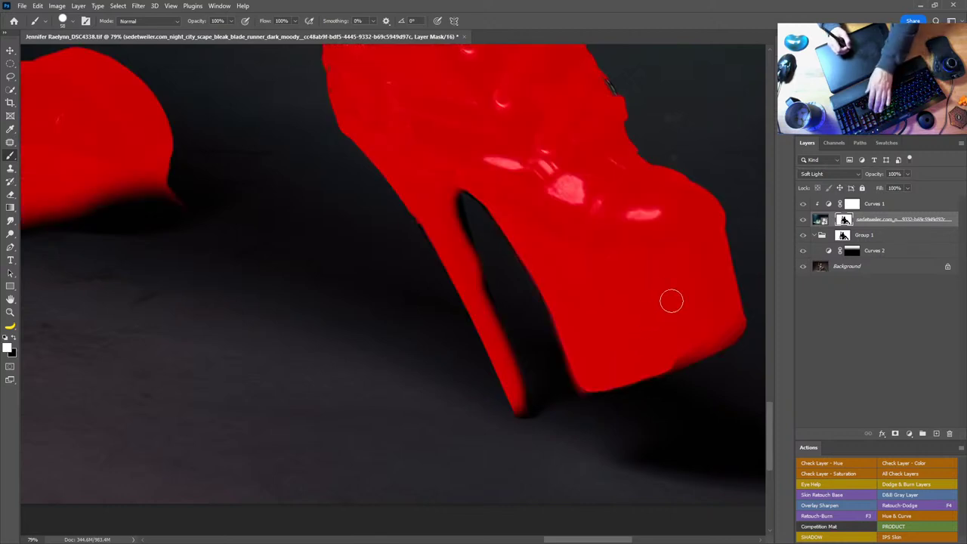
Undo a stray white stroke on the platform and paint black along the heel's inner edge to its tip with a smaller brush
drag(679, 338, 647, 353)
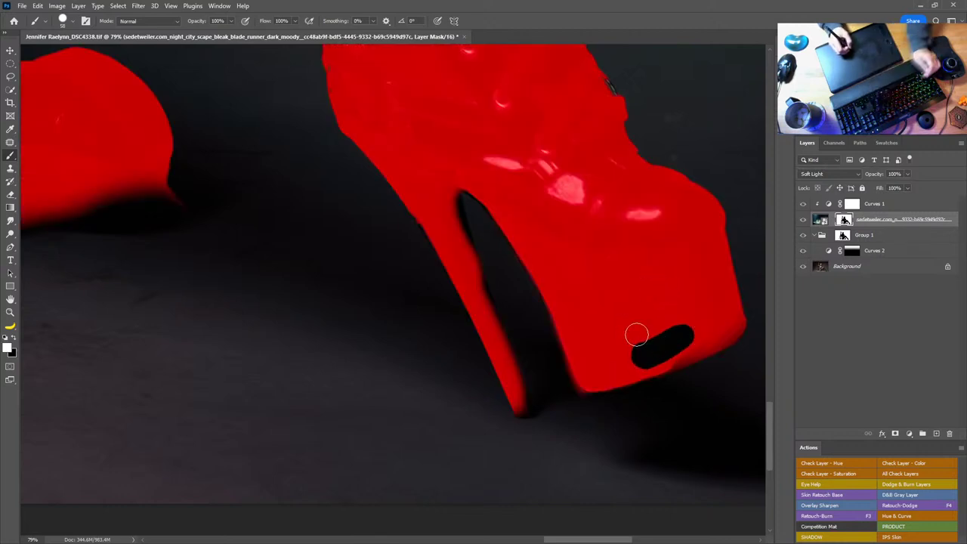
key(ctrl+z)
key(x)
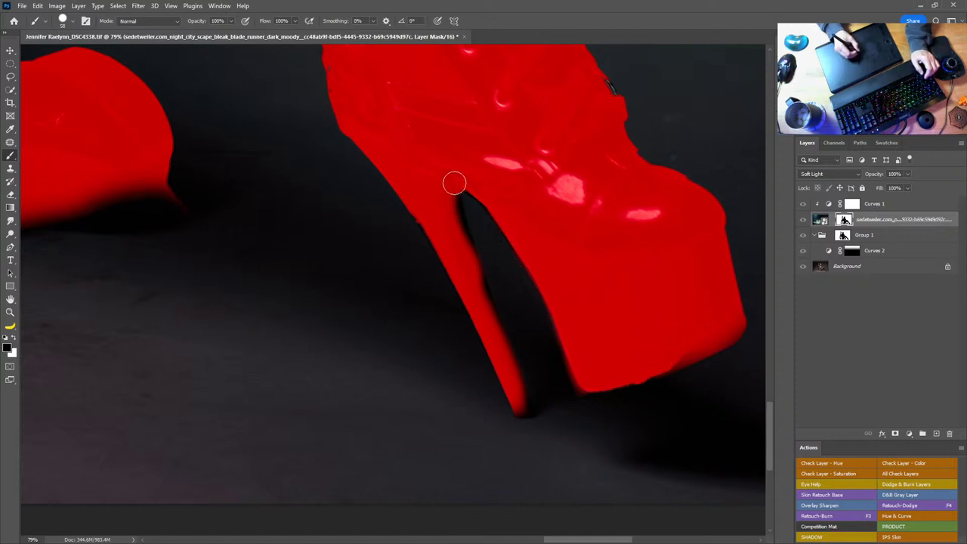
shift+click(475, 292)
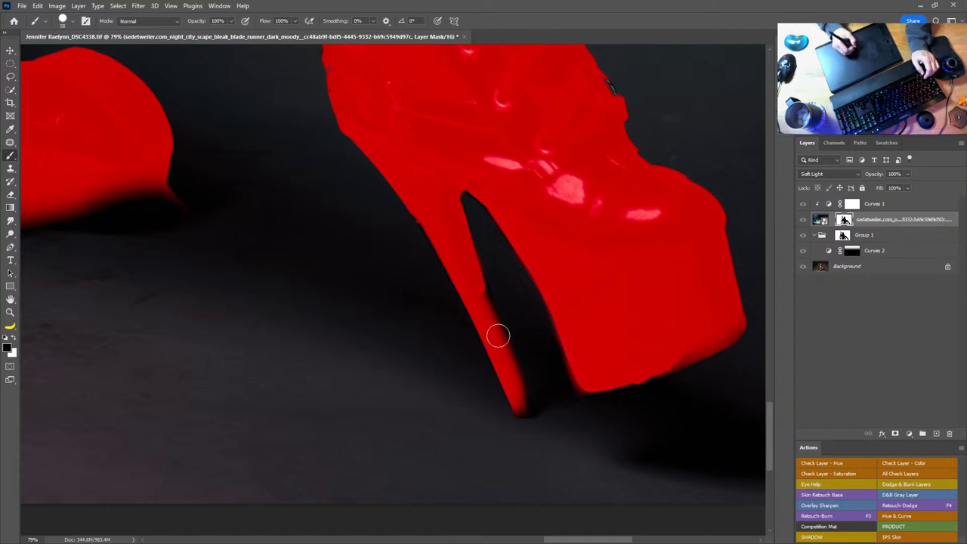
drag(497, 336, 490, 341)
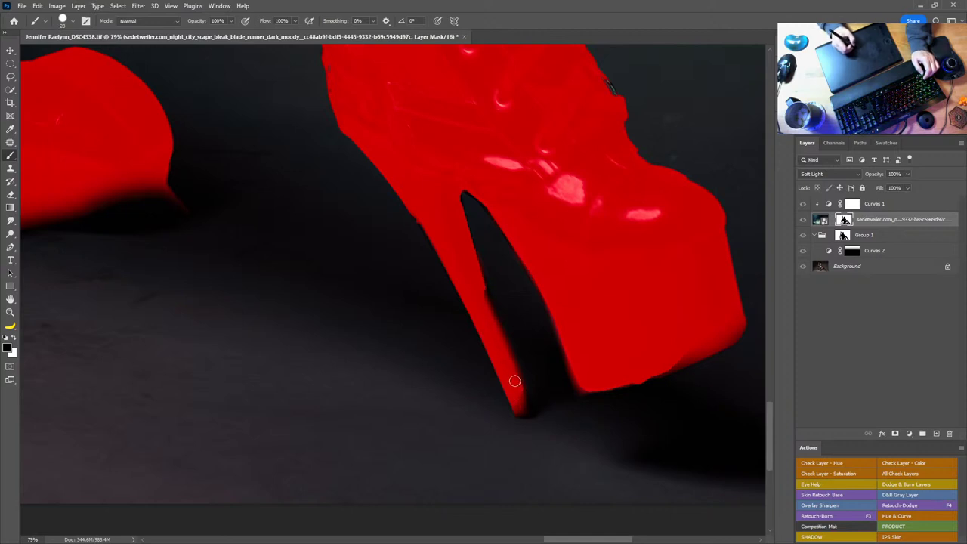
drag(515, 381, 515, 400)
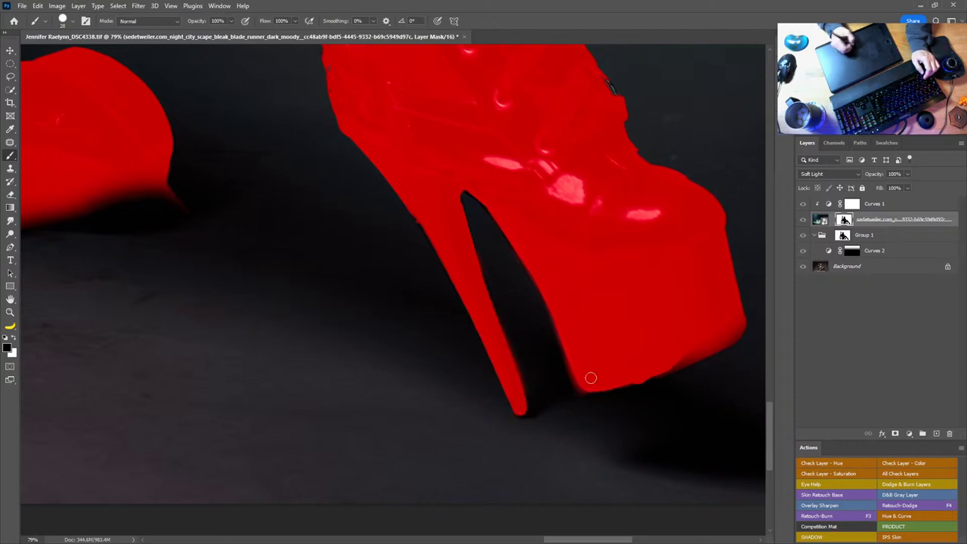
Hide the red mask overlay and copy the cityscape layer's refined mask onto Group 1
key(backslash)
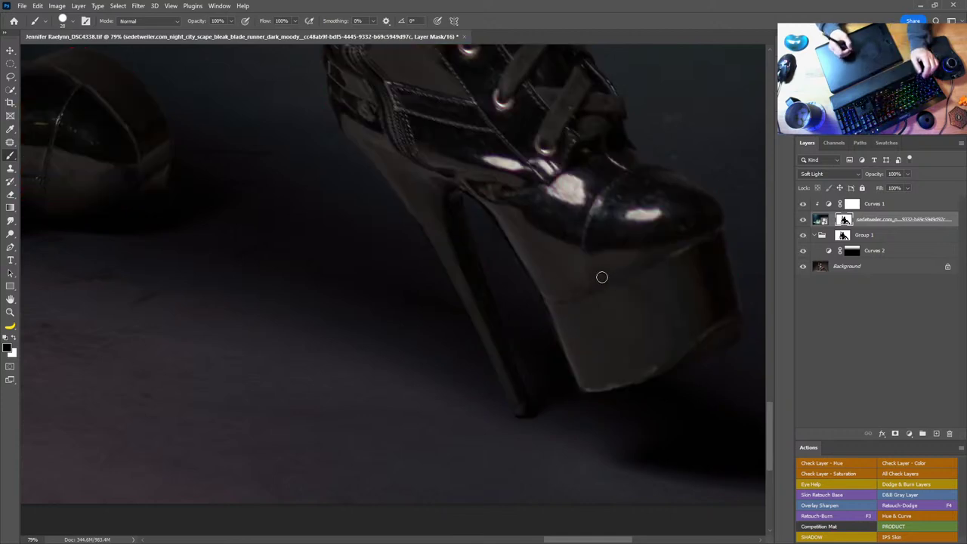
drag(88, 147, 351, 285)
mouse_move(57, 356)
mouse_down()
mouse_move(518, 303)
mouse_move(481, 328)
mouse_move(443, 311)
mouse_move(44, 342)
mouse_up()
drag(411, 322, 451, 225)
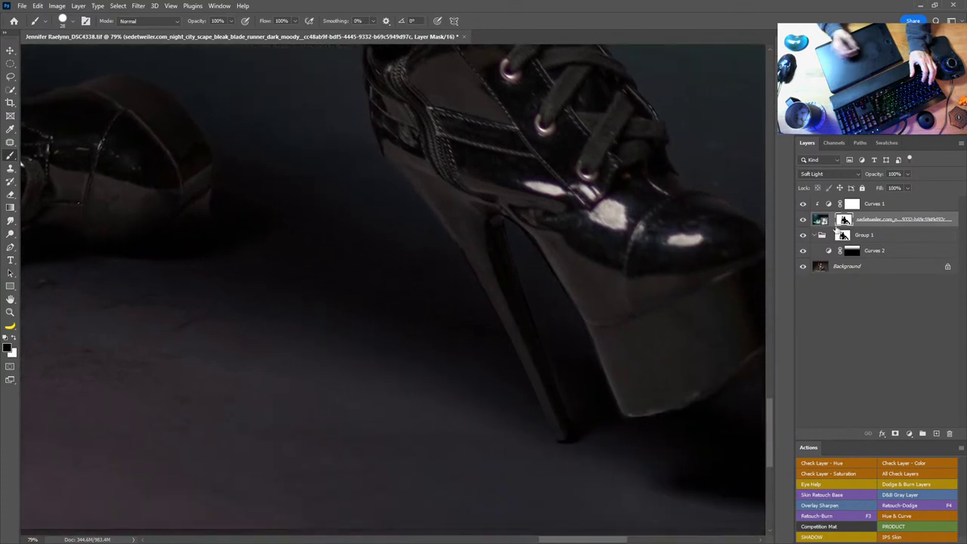
drag(845, 220, 846, 236)
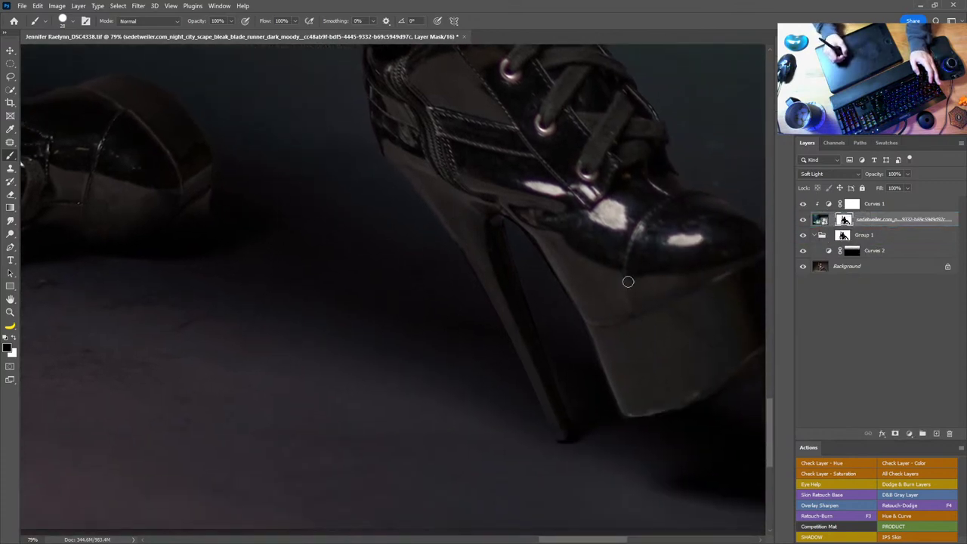
Fit the whole image in view and save the layered TIFF with ZIP image and layer compression
click(10, 299)
double_click(10, 299)
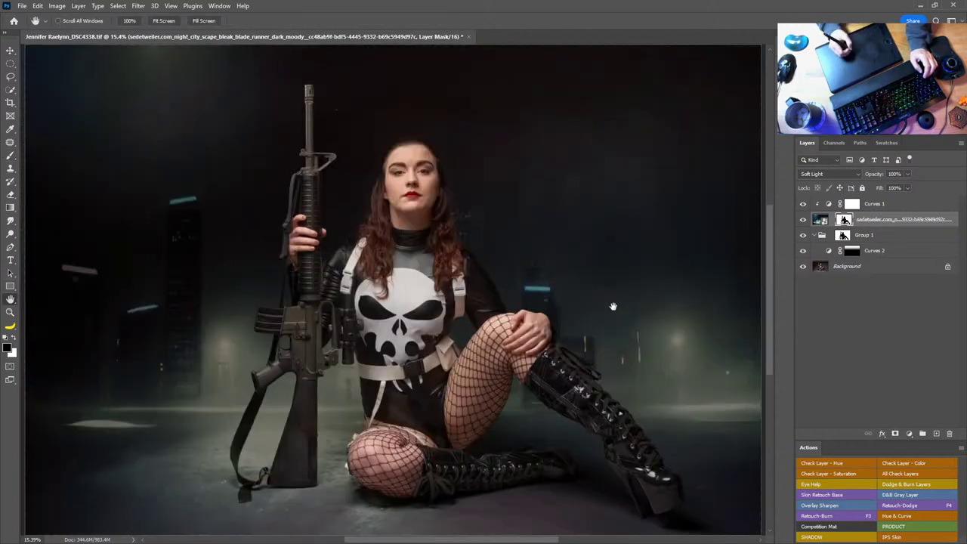
key(ctrl+s)
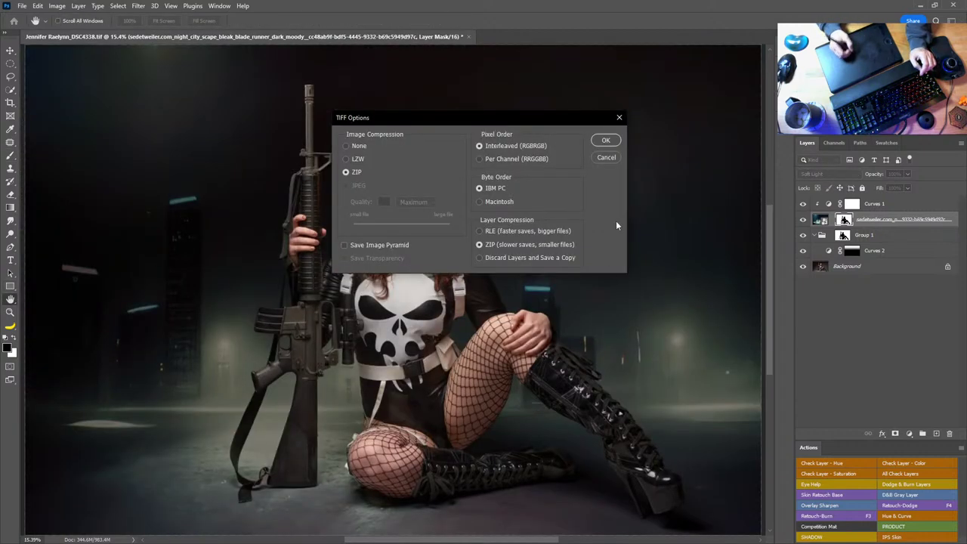
click(606, 141)
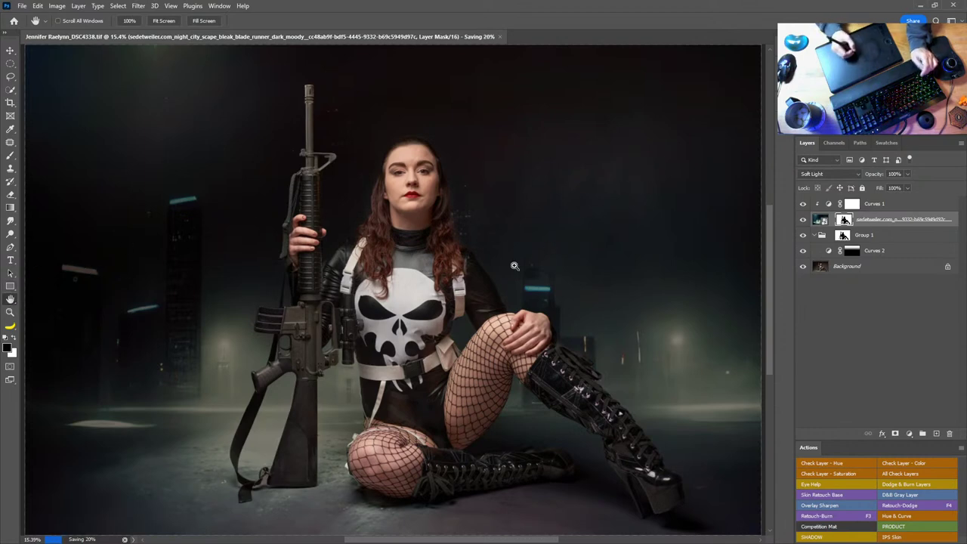
Add a Solid Color fill layer above Curves 1 in neutral gray, RGB 152, 152, 152
key(z)
drag(514, 266, 492, 303)
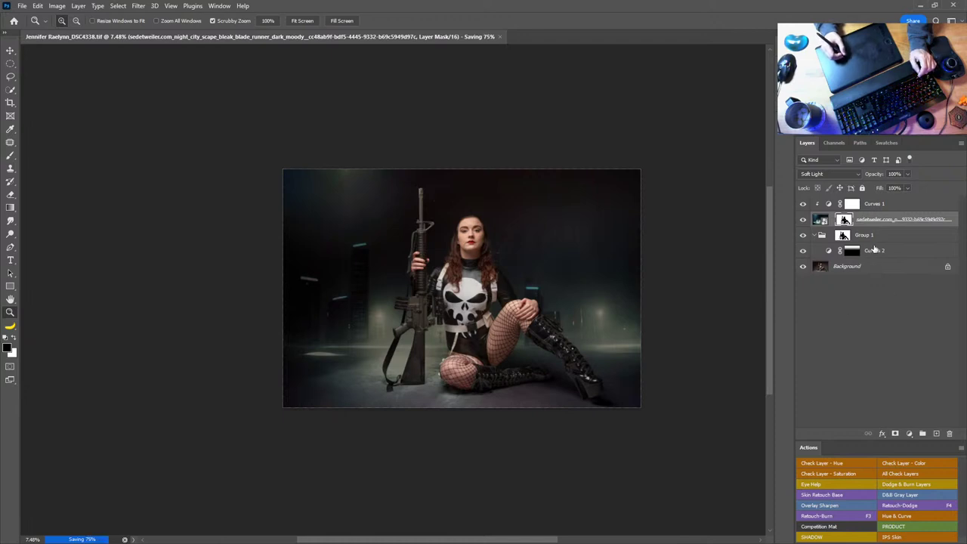
click(904, 207)
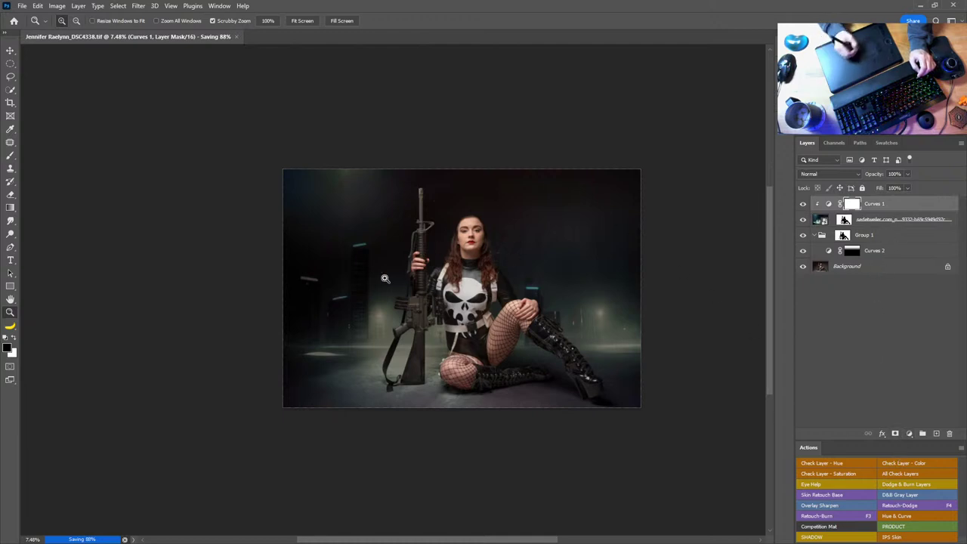
drag(483, 277, 517, 291)
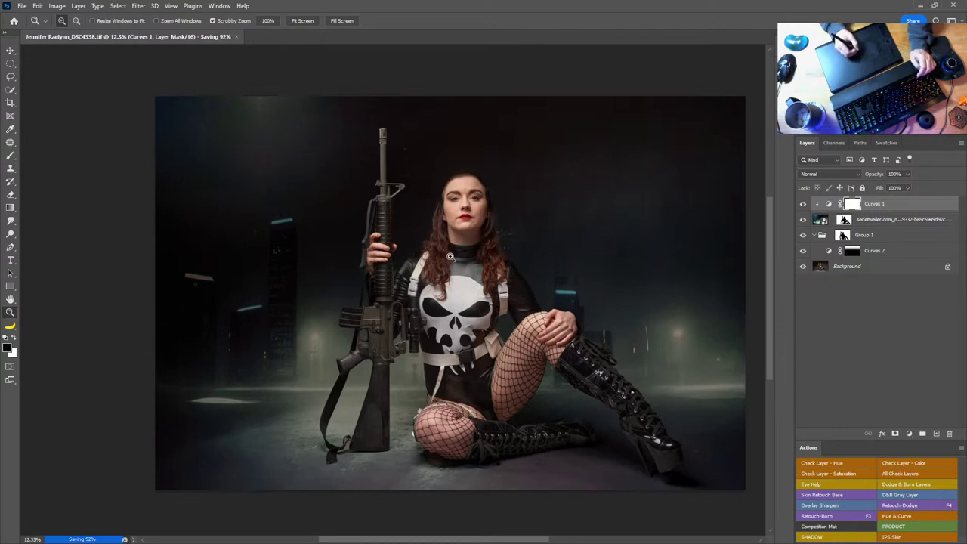
click(909, 433)
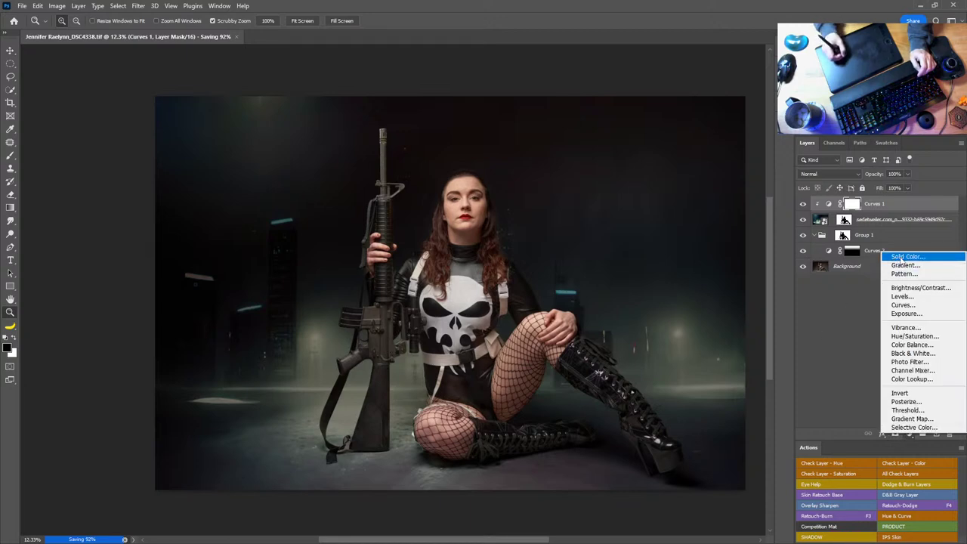
click(904, 257)
drag(671, 376, 644, 359)
click(877, 303)
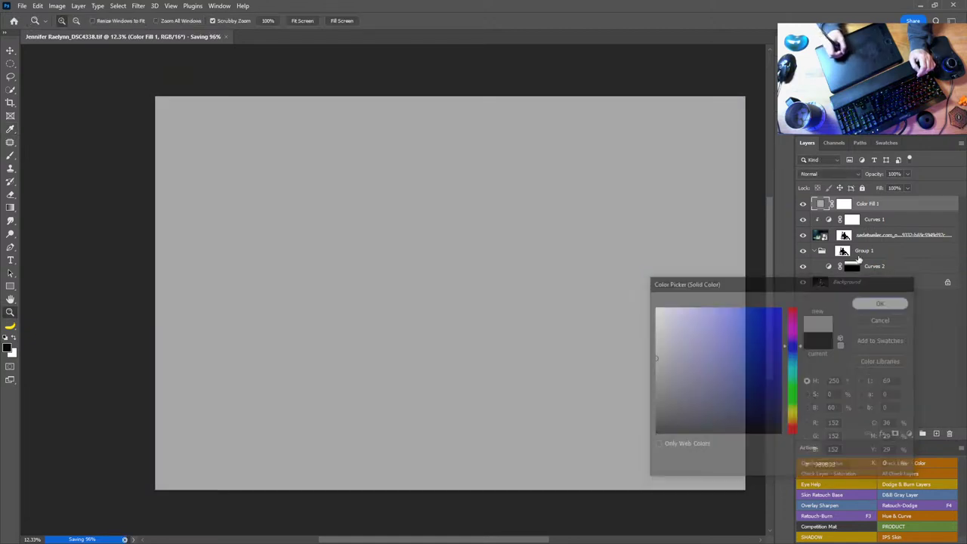
Set the gray fill layer's blend mode to Hue to view the composite without color
click(857, 175)
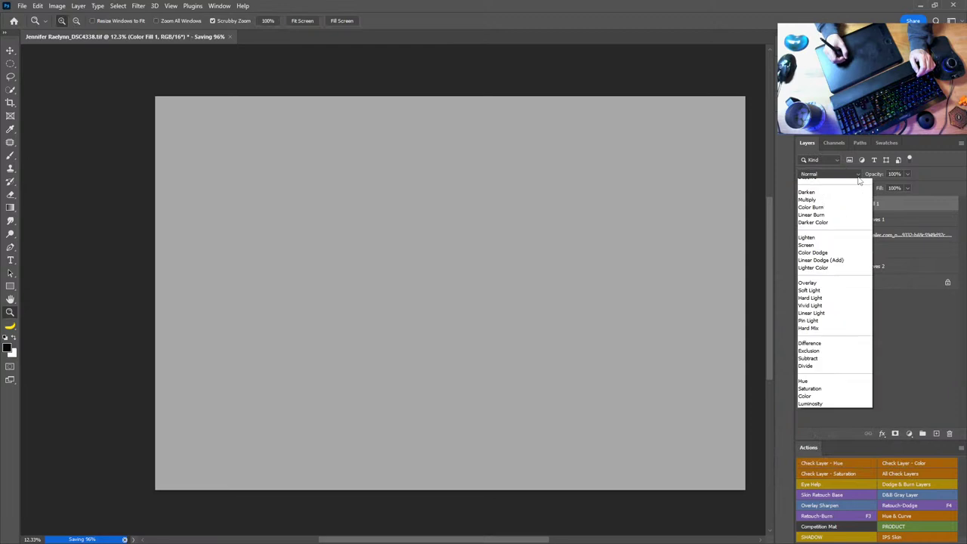
click(858, 175)
click(858, 176)
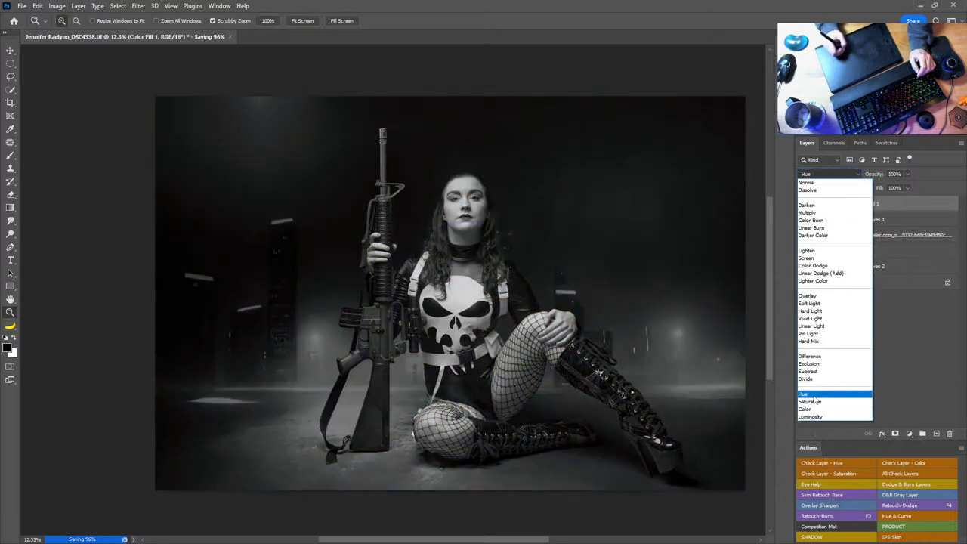
click(803, 394)
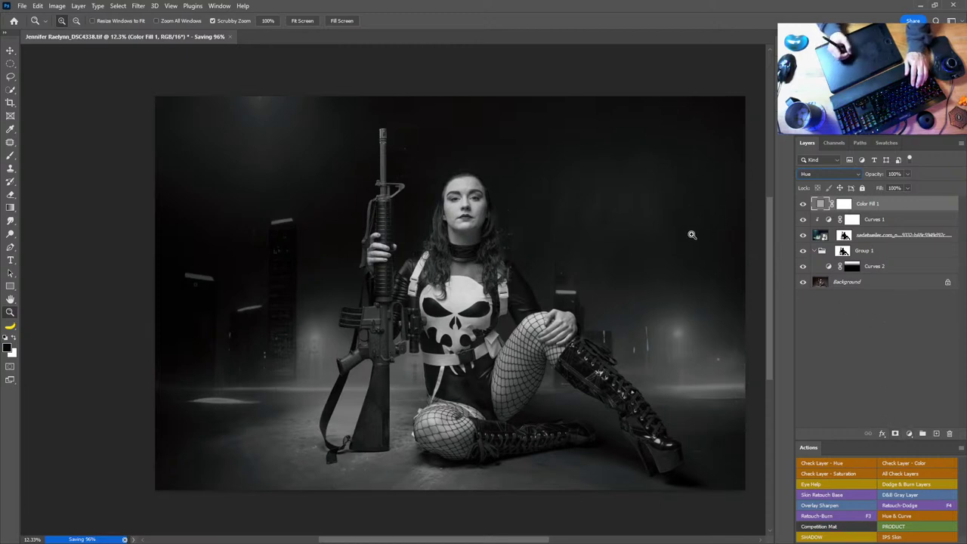
Add an Exposure adjustment layer above the gray fill and set its exposure to +0.85
click(909, 434)
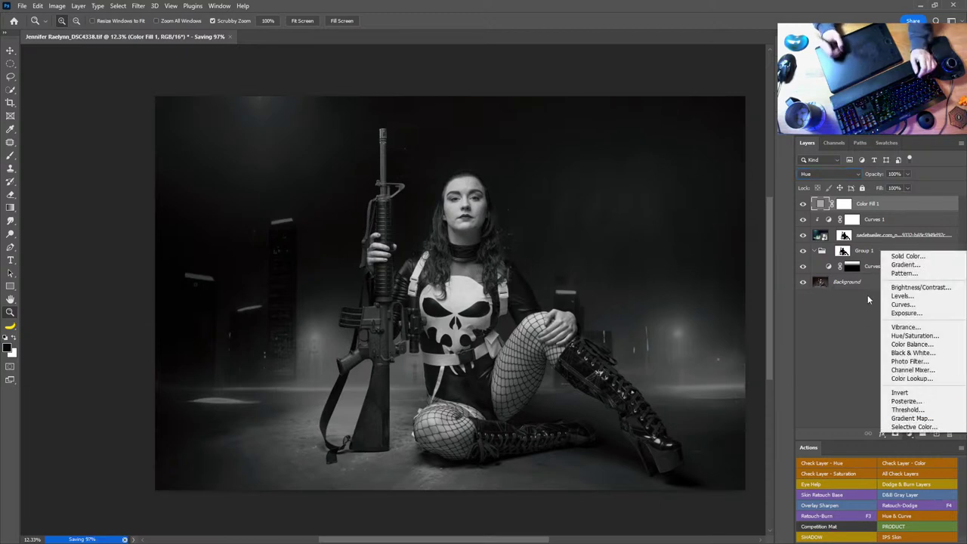
click(906, 313)
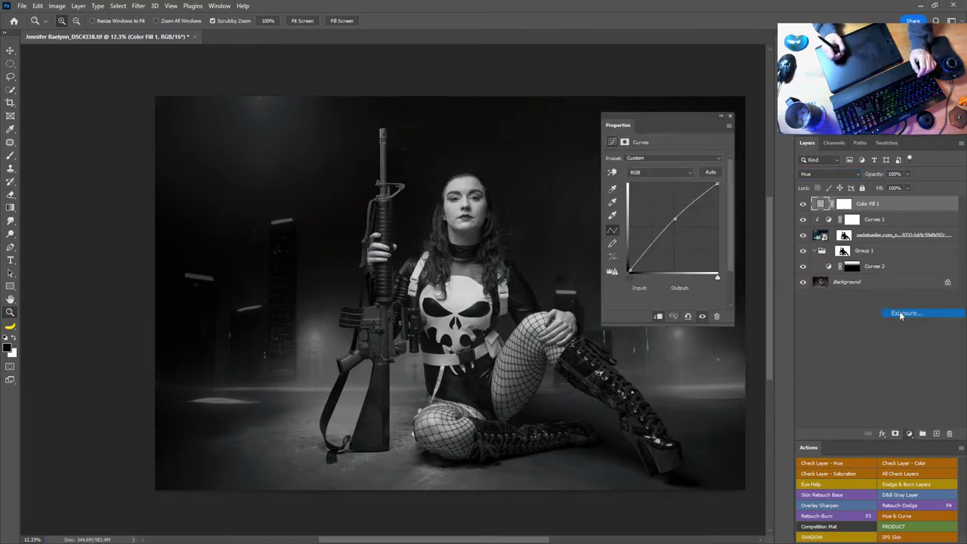
drag(665, 184, 681, 186)
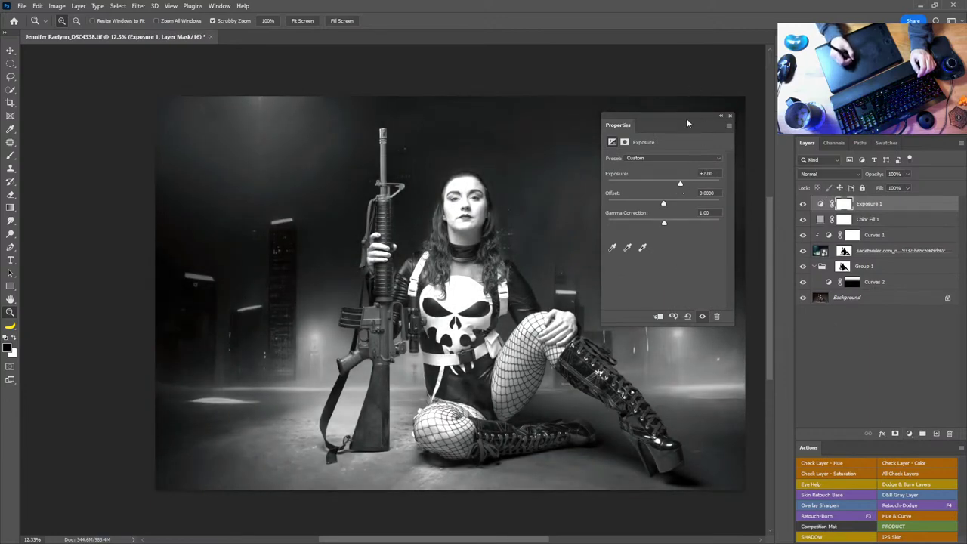
drag(687, 114, 701, 66)
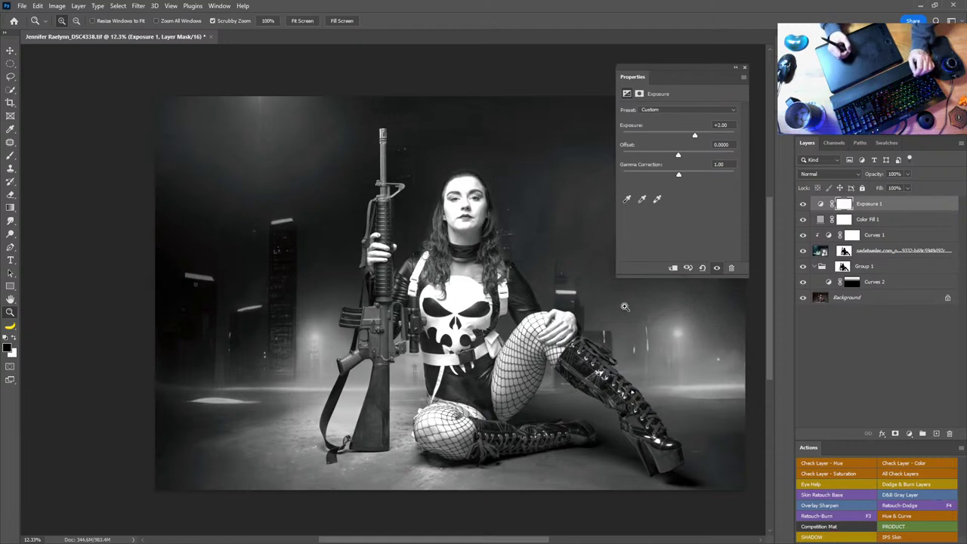
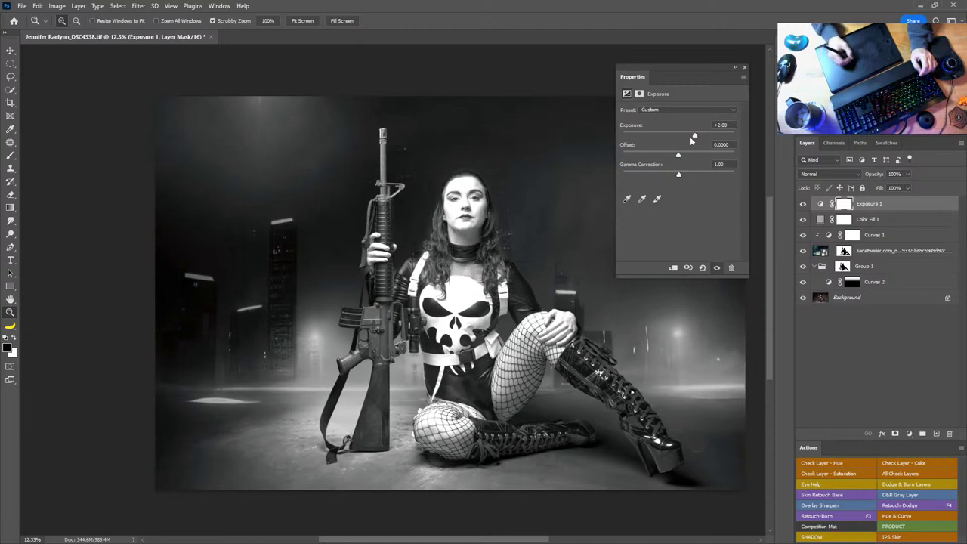
drag(691, 141, 686, 139)
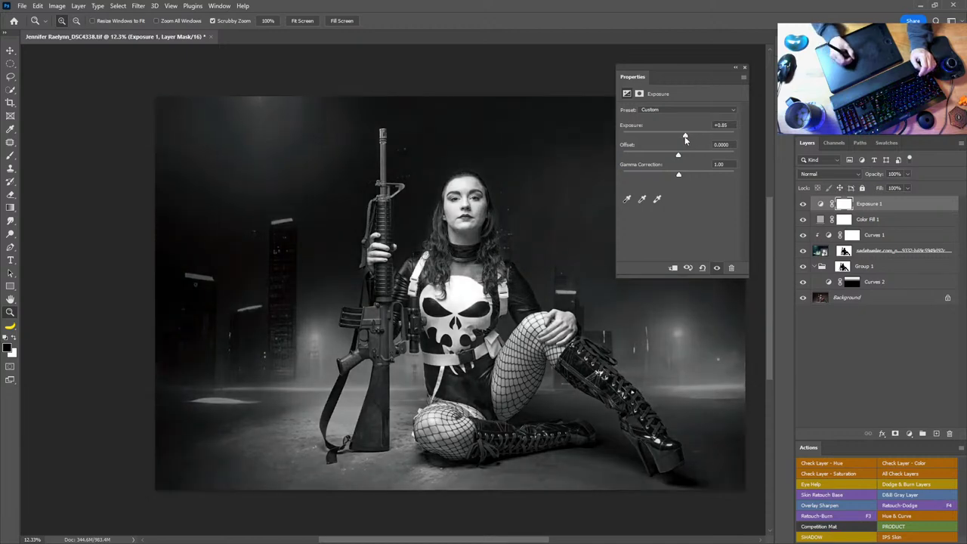
Move the midtone point of Curves 1 to input 102, output 170, and compare with the Exposure and gray fill layers hidden
click(885, 235)
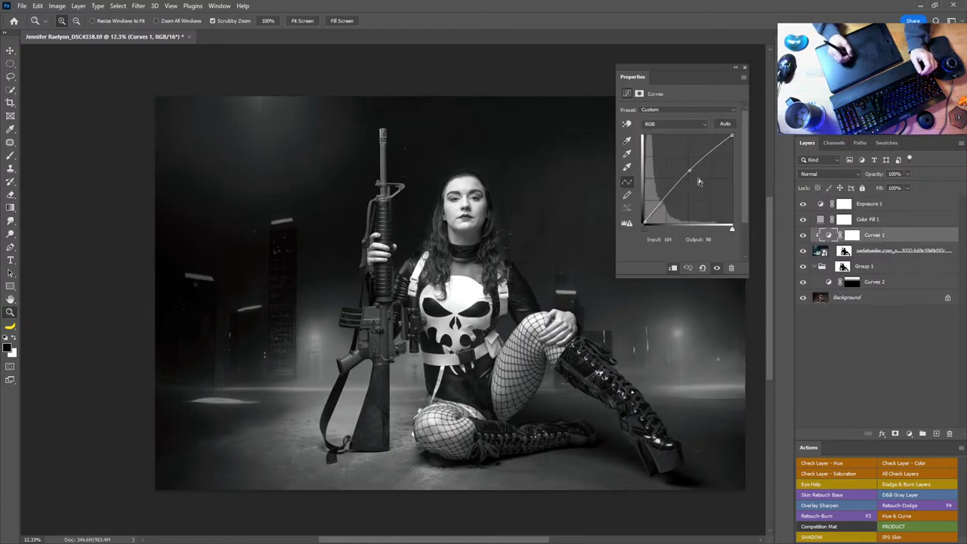
drag(689, 171, 678, 163)
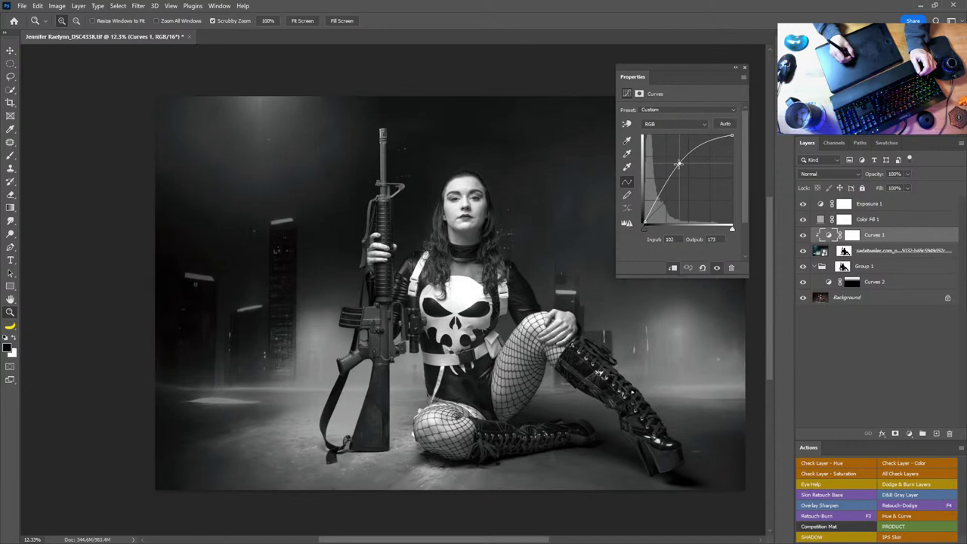
mouse_move(732, 136)
mouse_down()
mouse_move(723, 134)
mouse_move(731, 136)
mouse_up()
drag(679, 163, 680, 164)
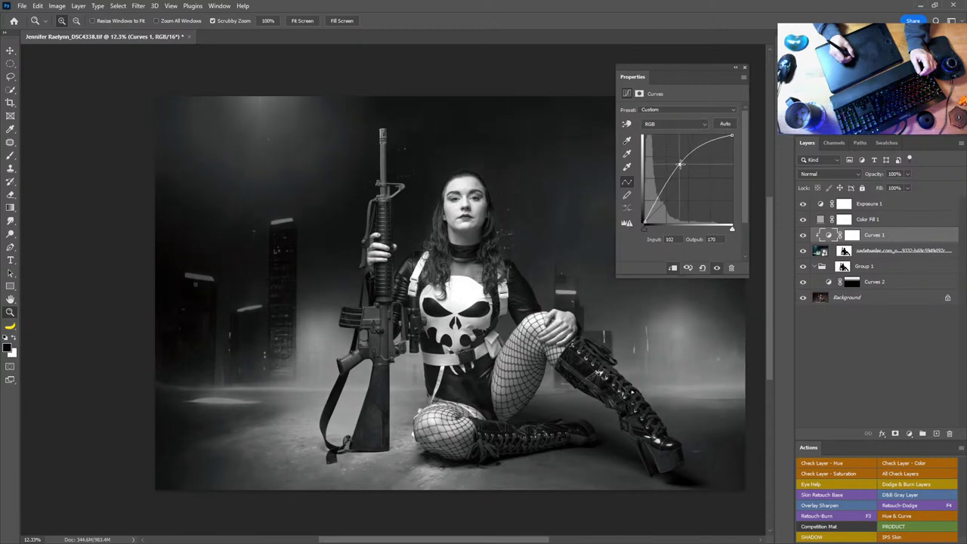
click(745, 67)
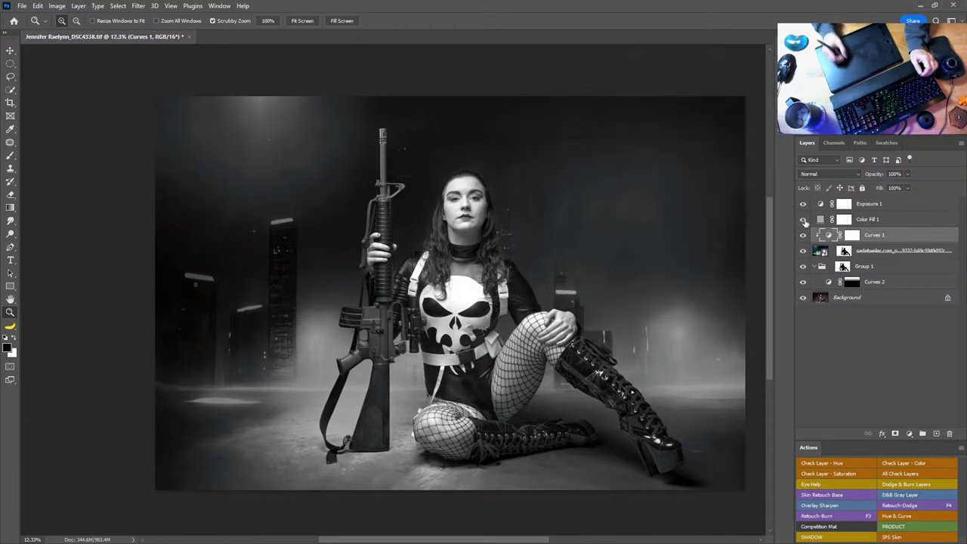
click(802, 220)
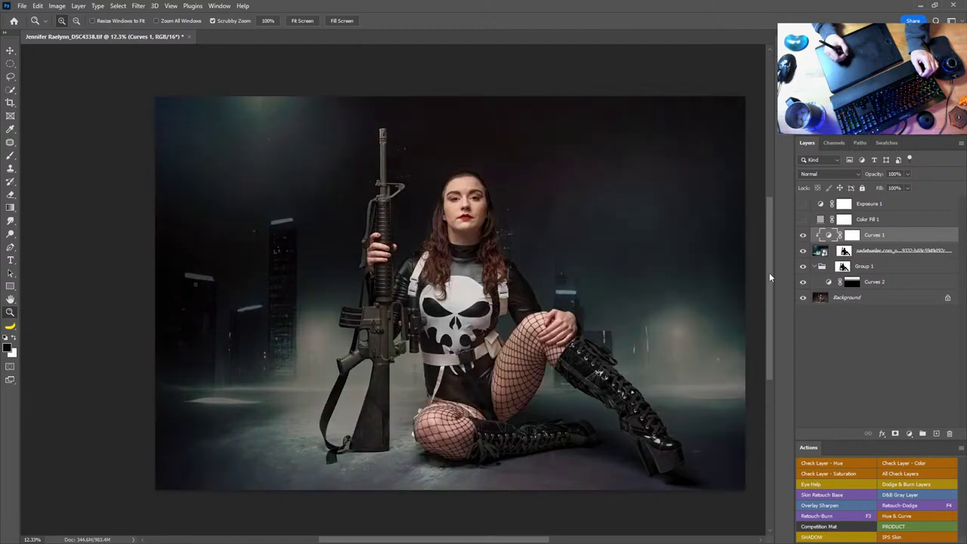
click(803, 220)
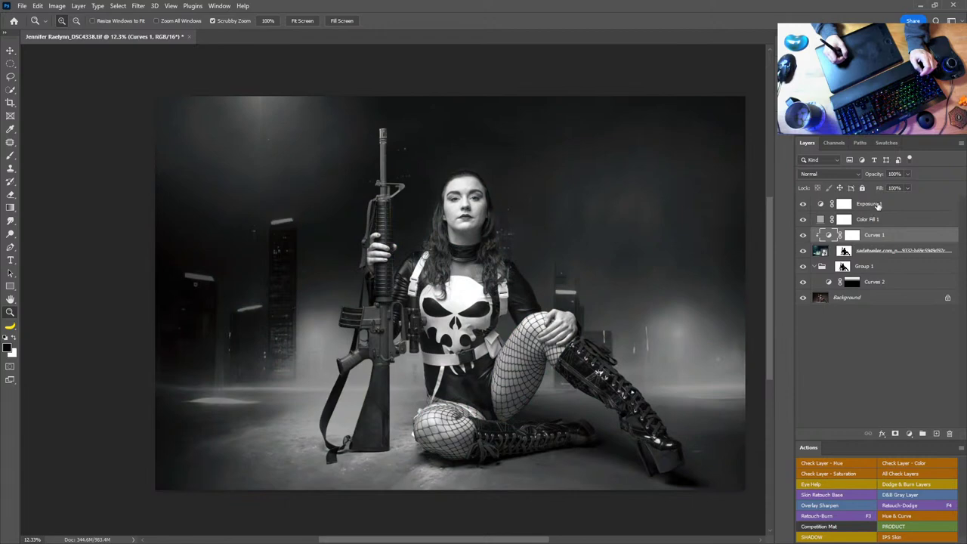
Delete the Exposure layer and set the gray fill layer's blend mode to Luminosity
click(876, 204)
key(Delete)
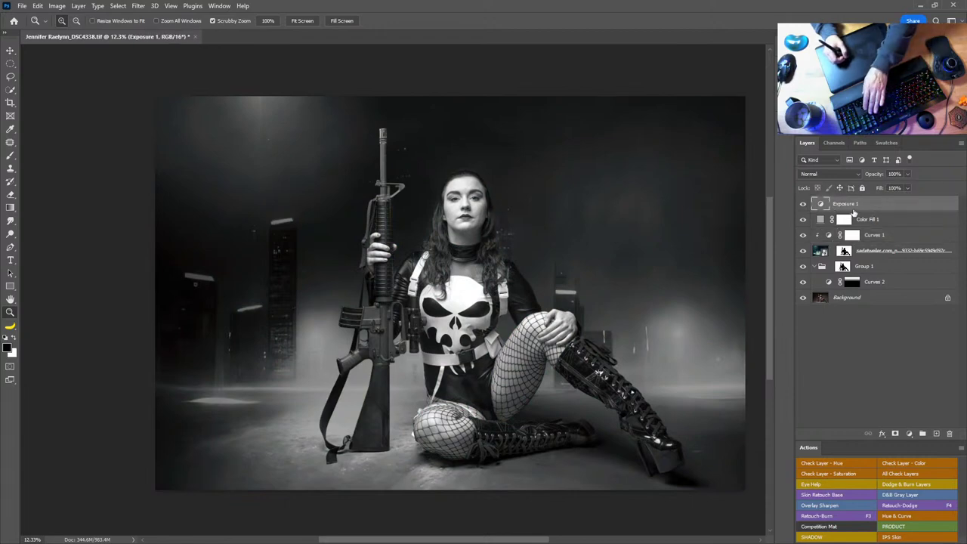
key(Delete)
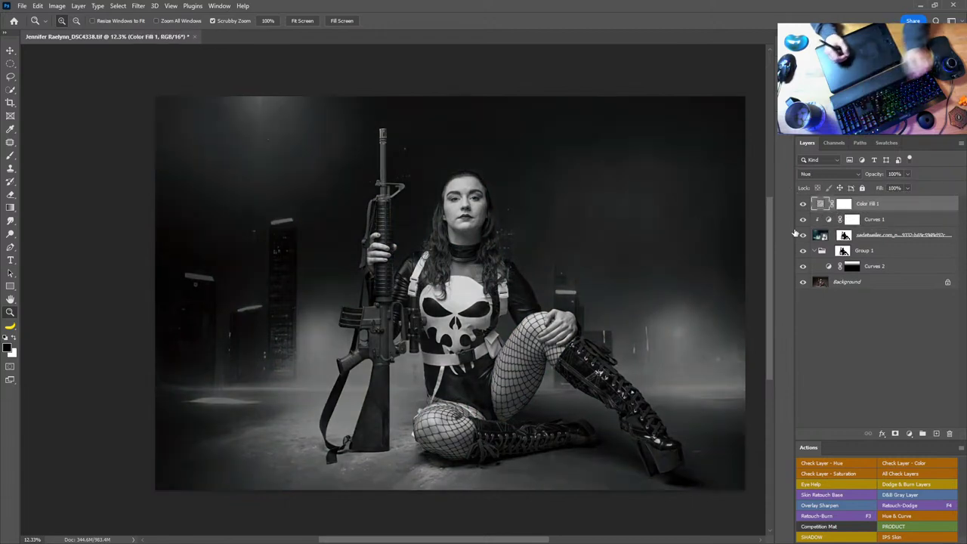
click(847, 175)
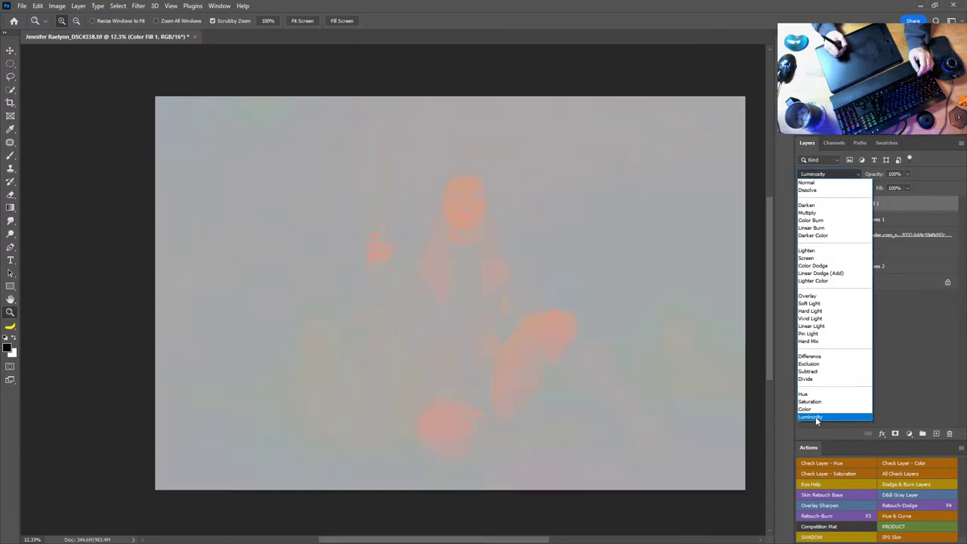
click(810, 417)
Add a Curves layer above the gray fill and steepen it around the histogram spike, with the white point at input 169, output 255
click(908, 434)
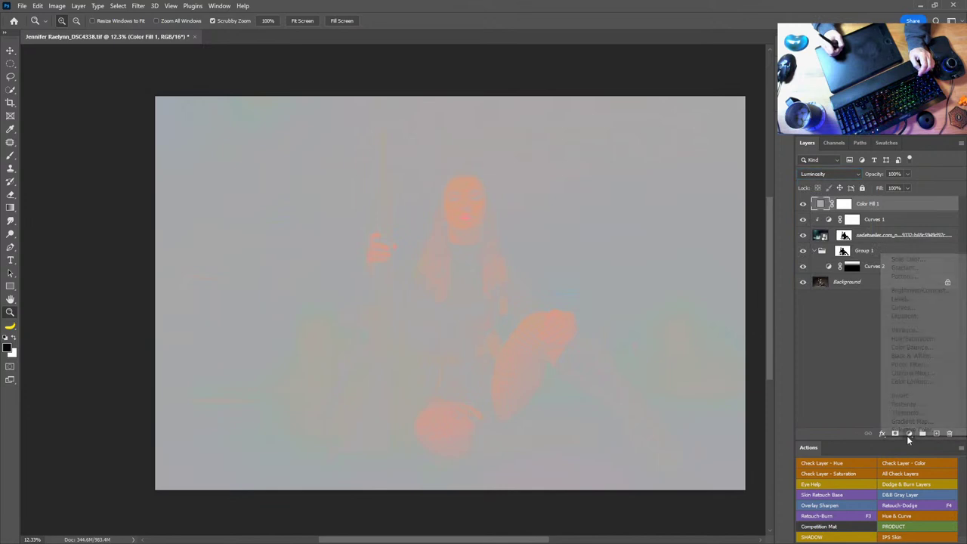
click(861, 305)
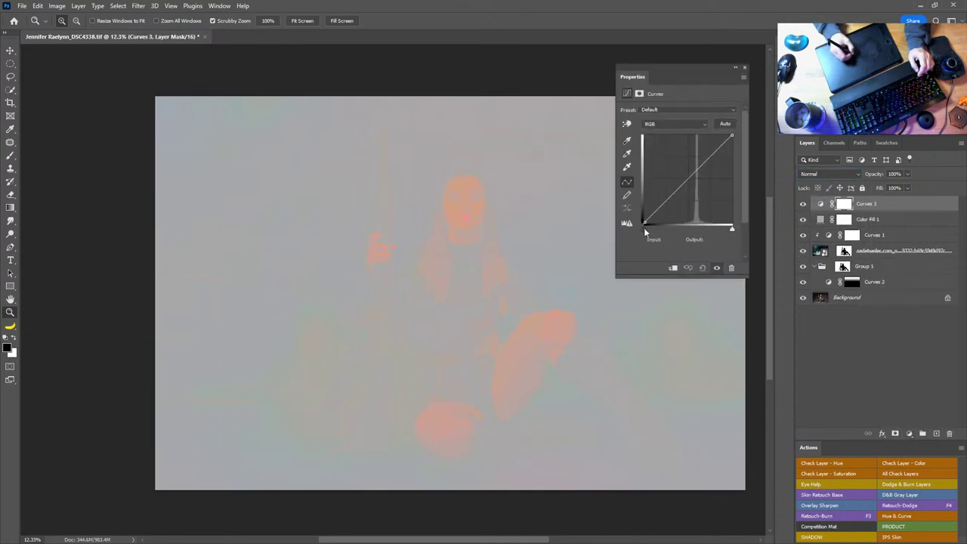
drag(644, 228, 704, 236)
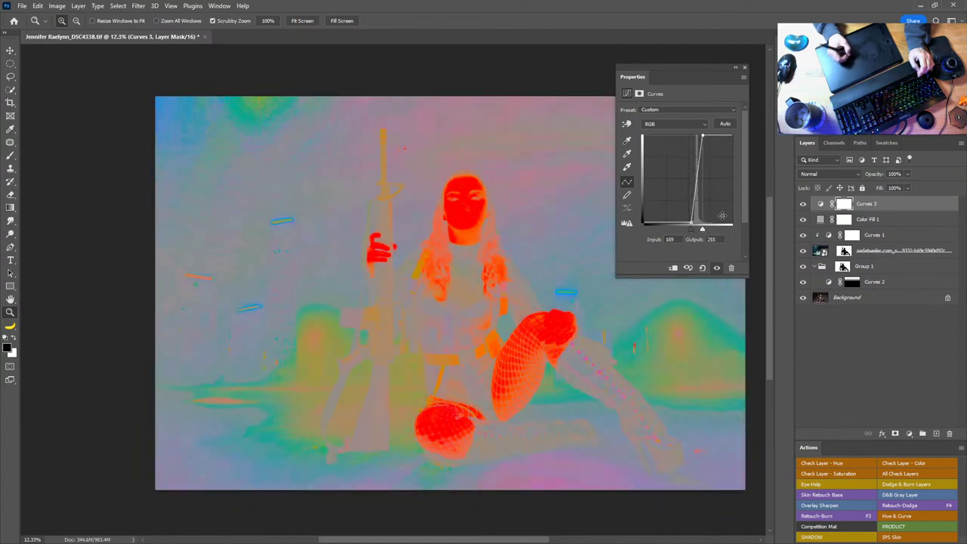
click(745, 67)
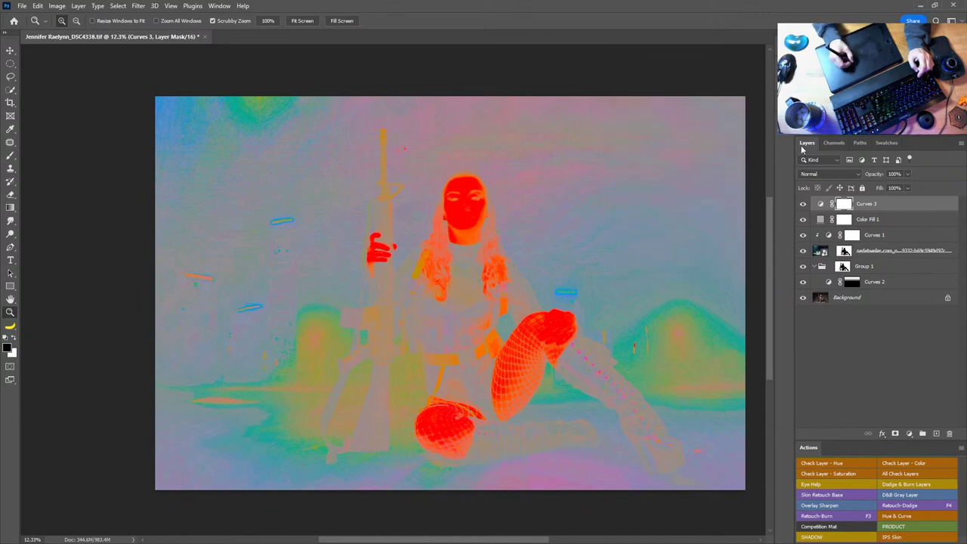
Add a Color Balance adjustment layer above Curves 1, clipped to the cityscape layer
click(892, 236)
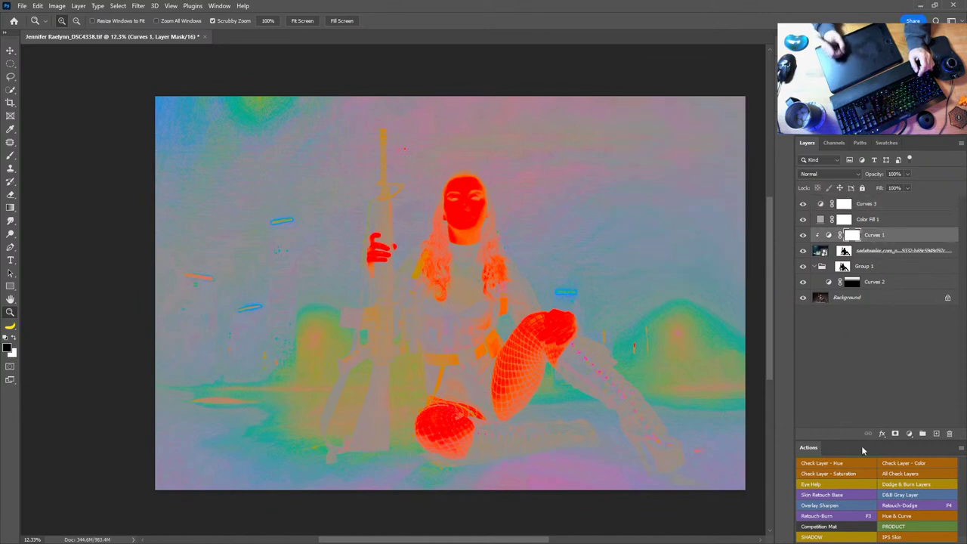
click(910, 434)
click(900, 346)
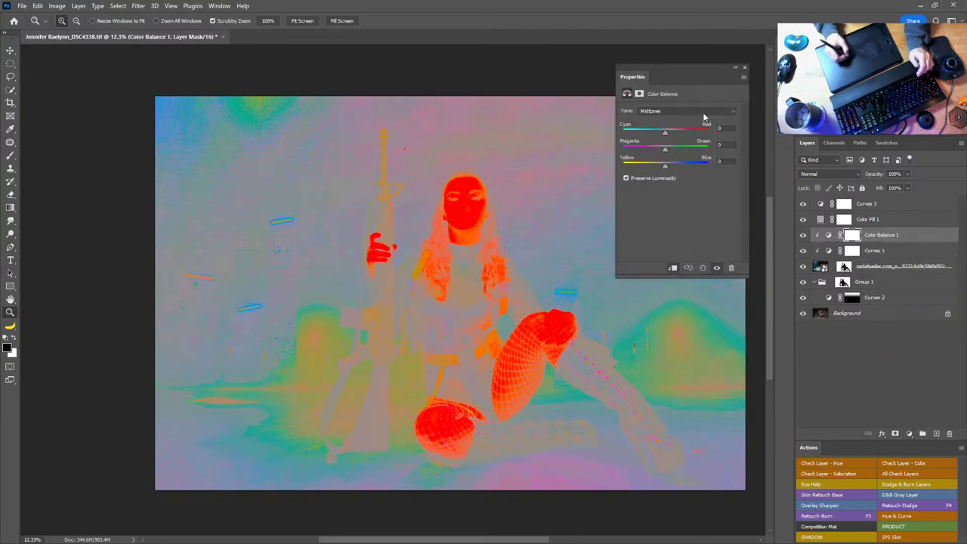
Set the Color Balance midtones to +1 red, +2 green, -16 blue and the shadows to +35, +27, +9
drag(666, 136, 666, 170)
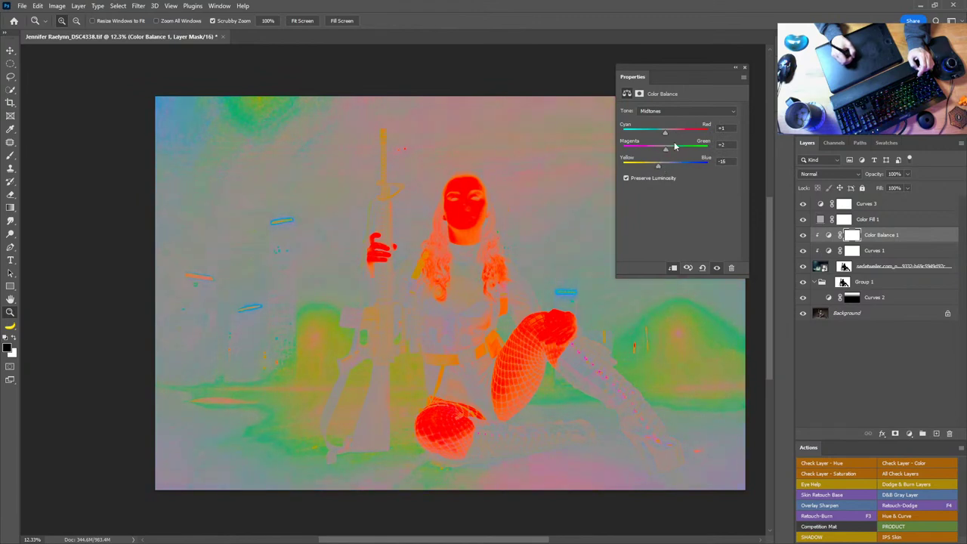
click(680, 111)
click(659, 119)
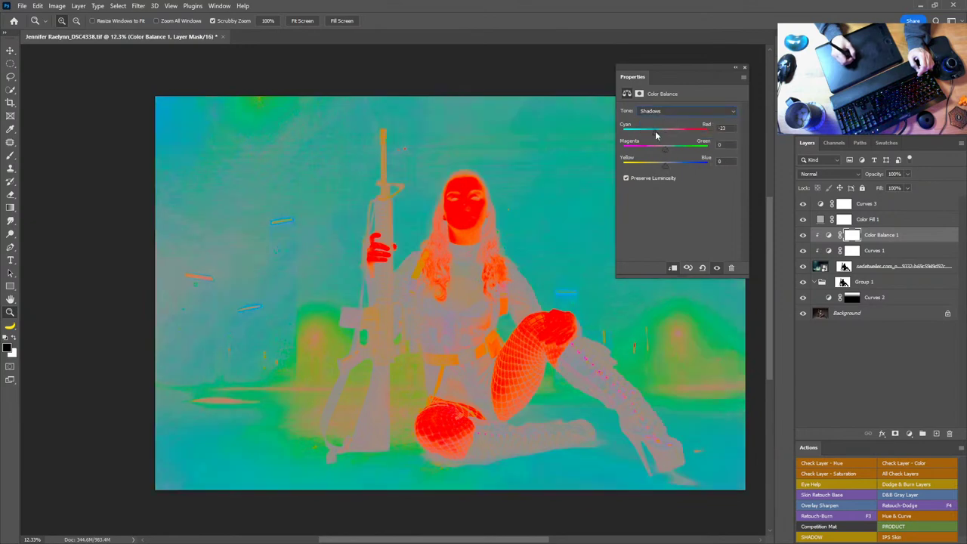
drag(656, 136, 676, 155)
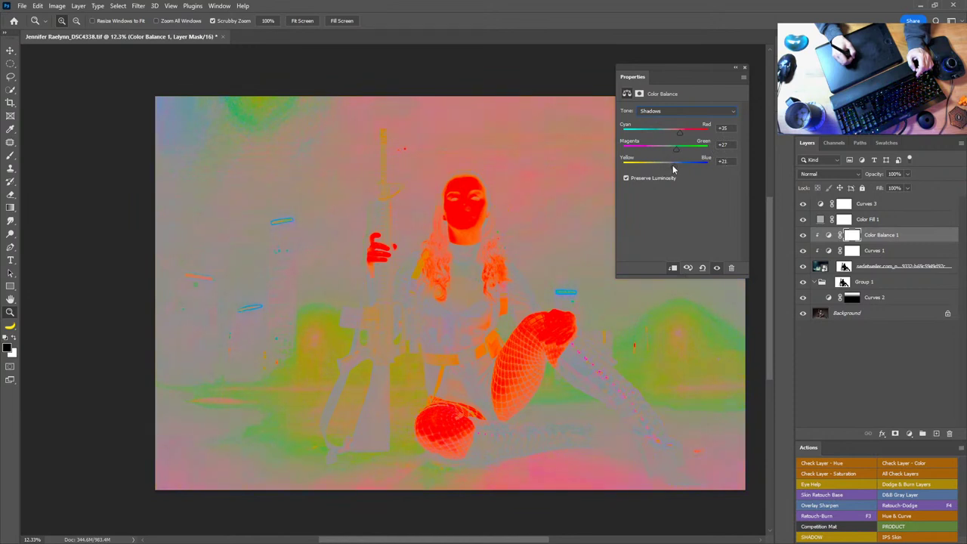
Set the Color Balance highlights to +46 cyan-red, -4 magenta-green and -11 yellow-blue
click(700, 112)
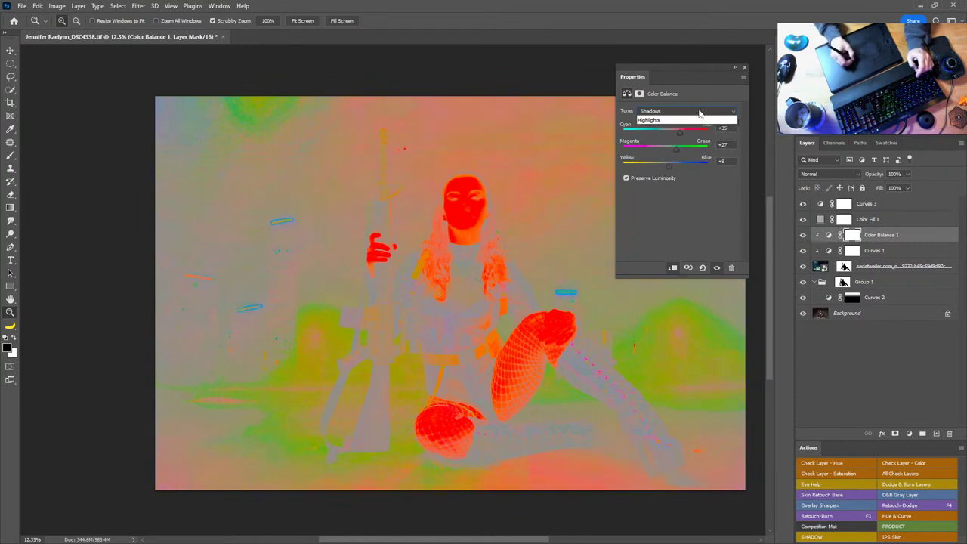
click(678, 136)
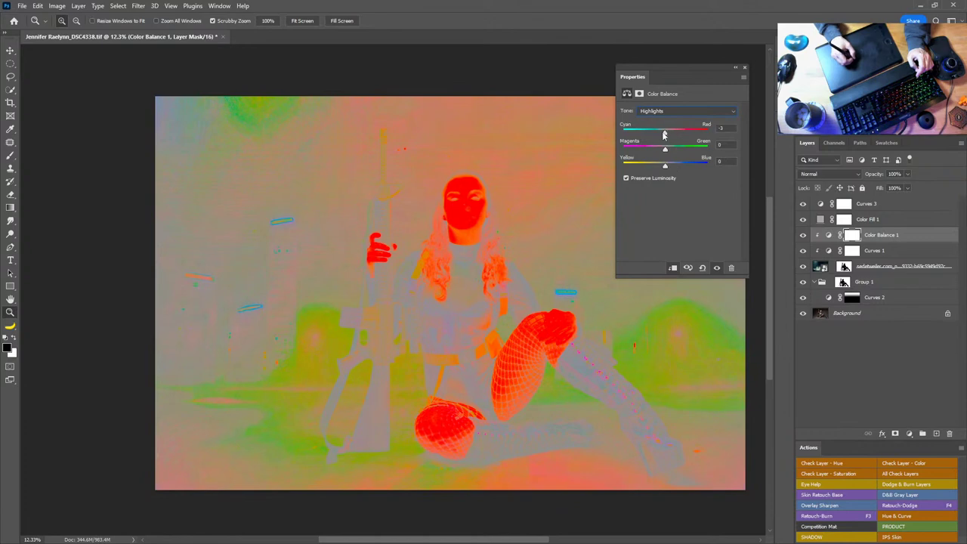
drag(665, 135, 661, 168)
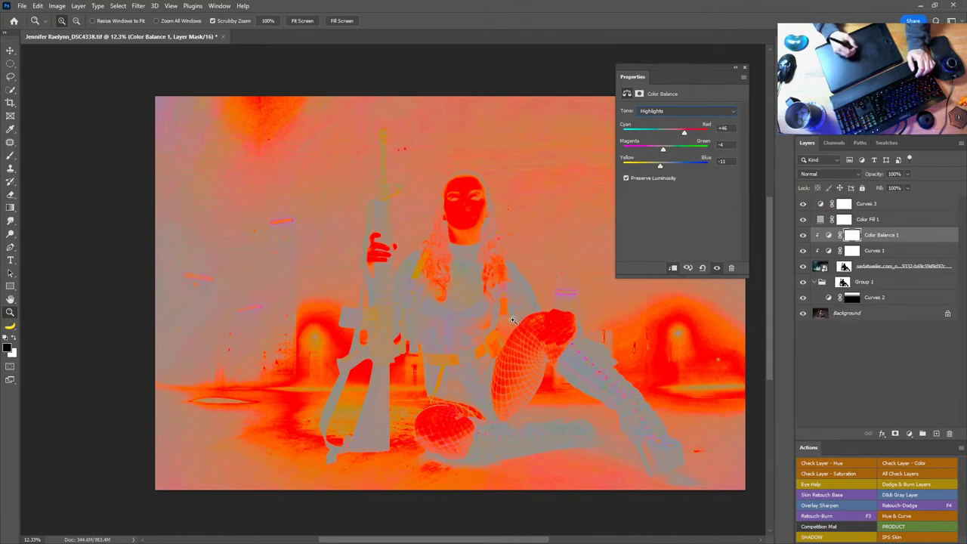
Set the Color Balance shadows to +10 cyan-red and +16 magenta-green, and hide the Curves 3 and Color Fill 1 check layers
click(683, 111)
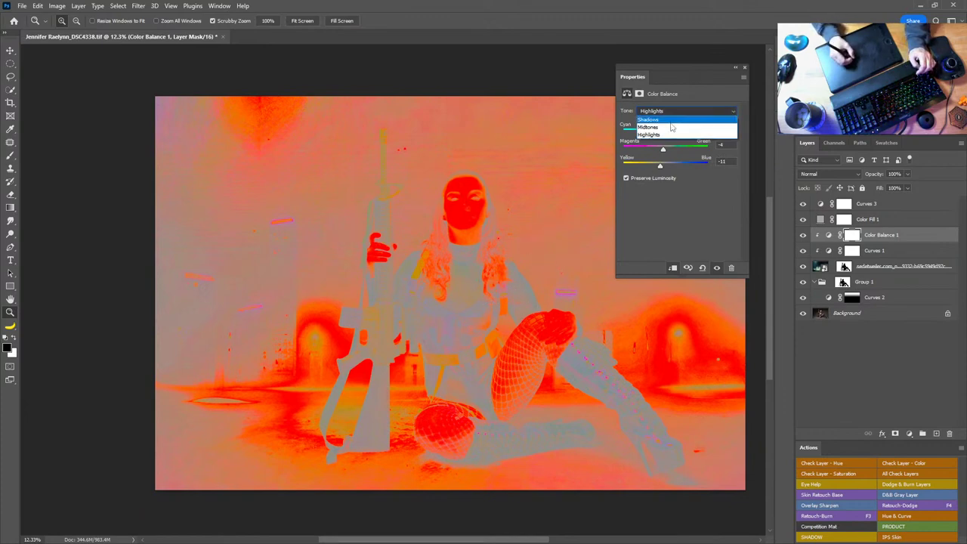
click(677, 119)
mouse_move(675, 136)
mouse_down()
mouse_move(659, 150)
mouse_move(673, 153)
mouse_up()
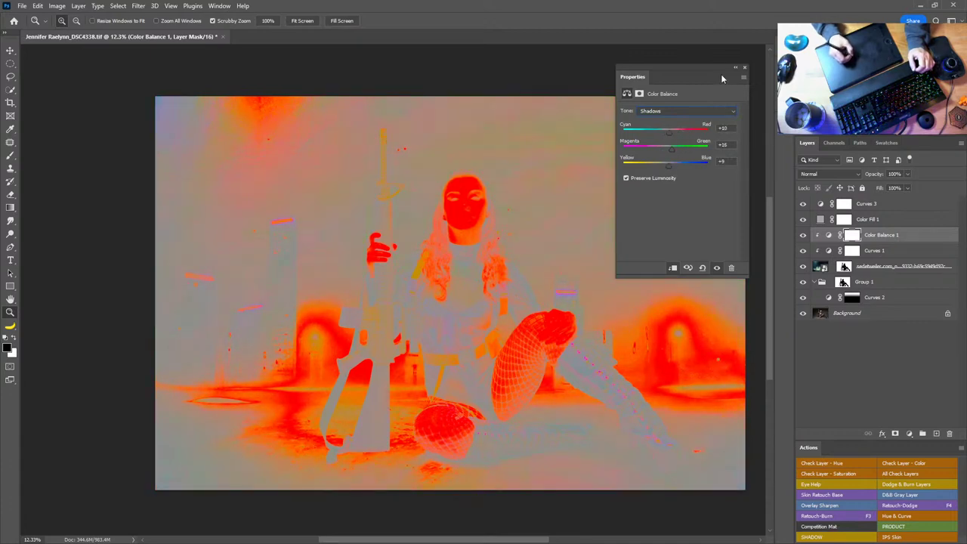
click(745, 69)
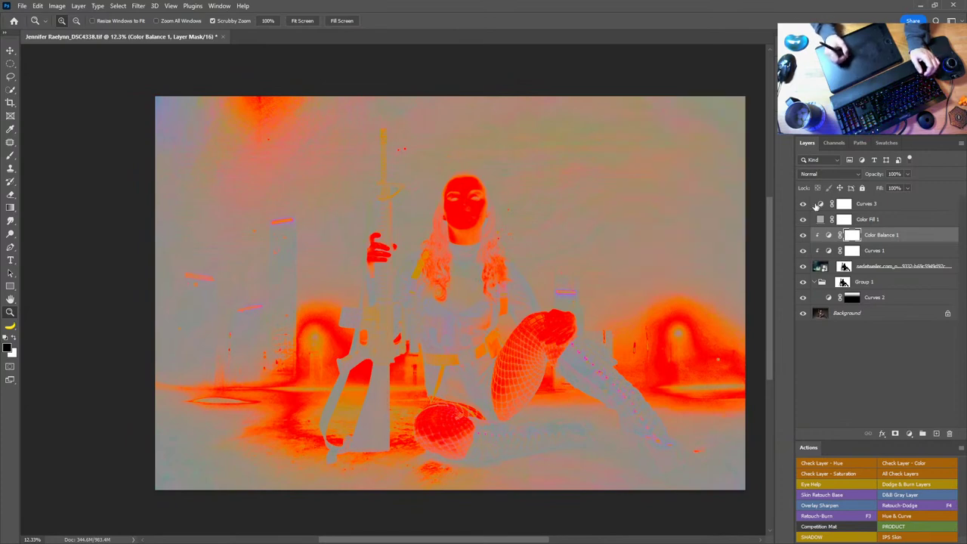
click(804, 220)
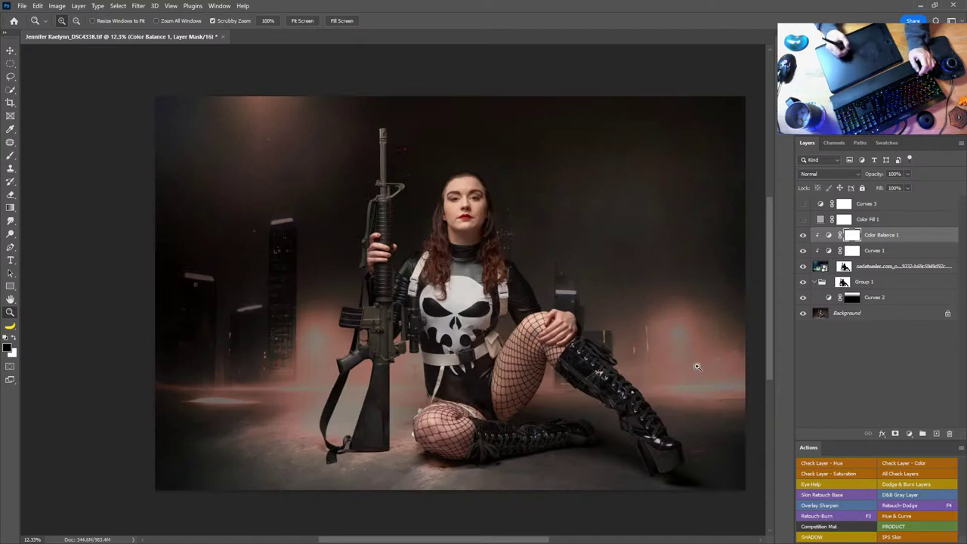
Set the Color Balance highlights cyan-red value to +17 and compare the image with and without the Color Balance layer
double_click(829, 235)
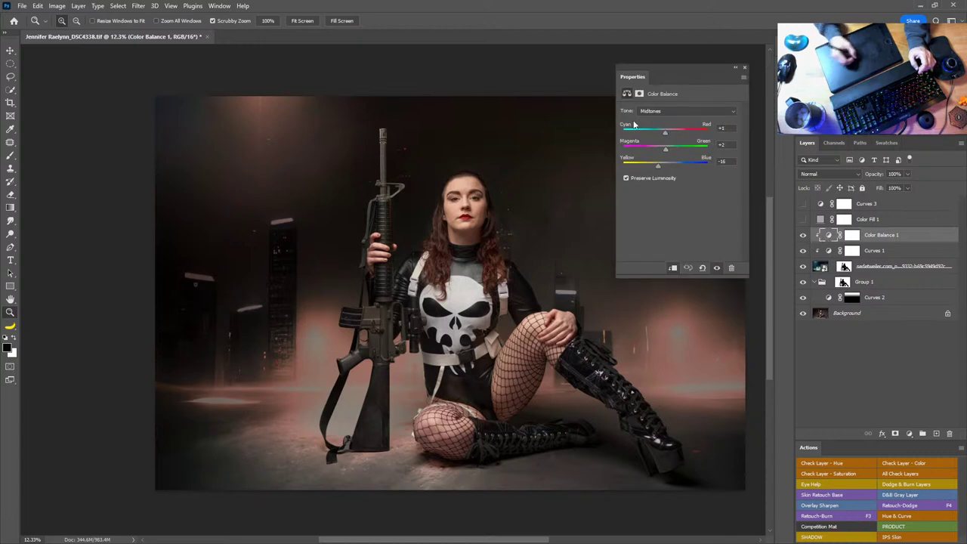
click(656, 111)
click(657, 133)
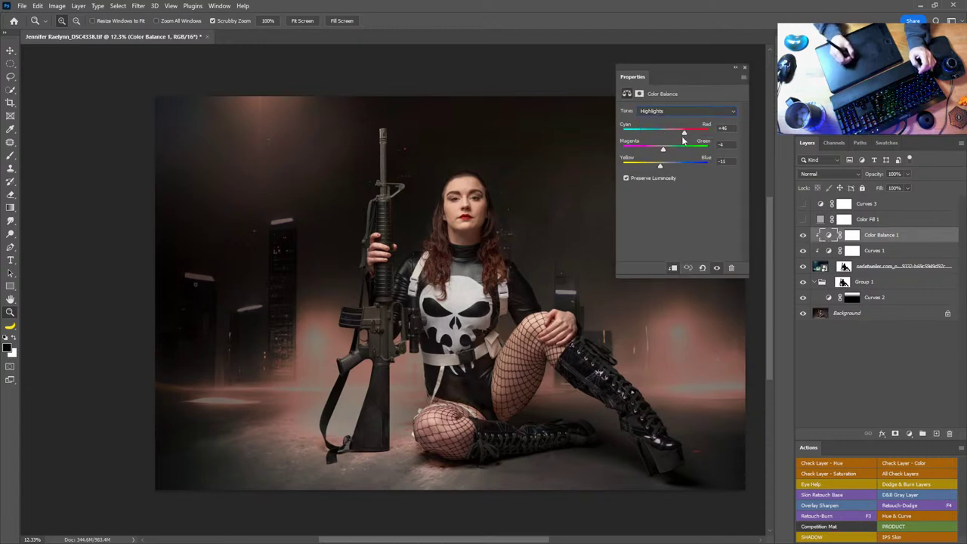
drag(683, 134, 678, 134)
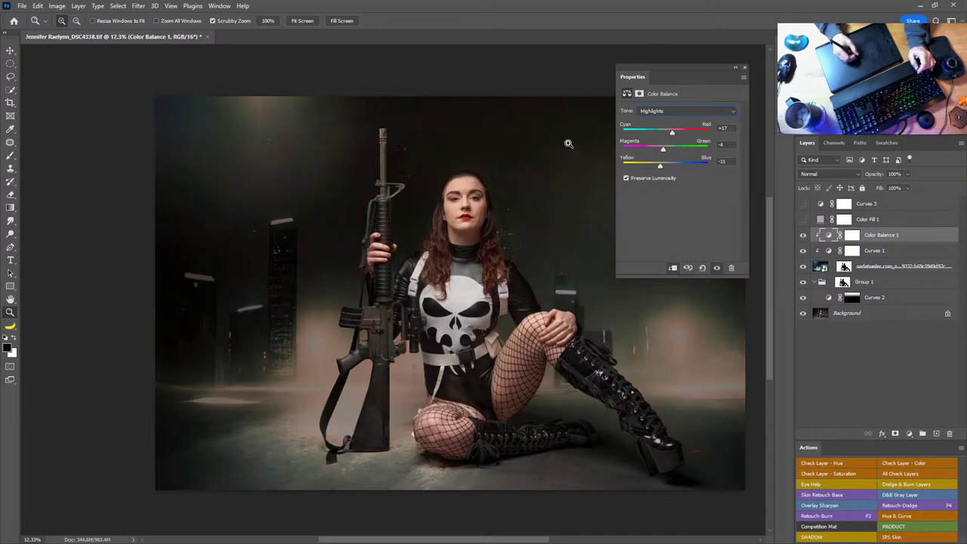
click(745, 68)
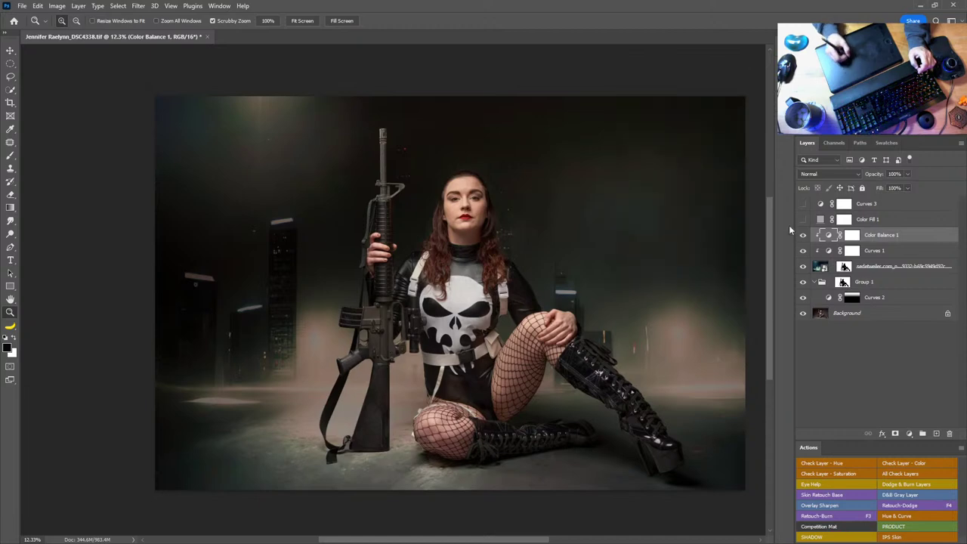
click(803, 236)
click(802, 236)
click(803, 236)
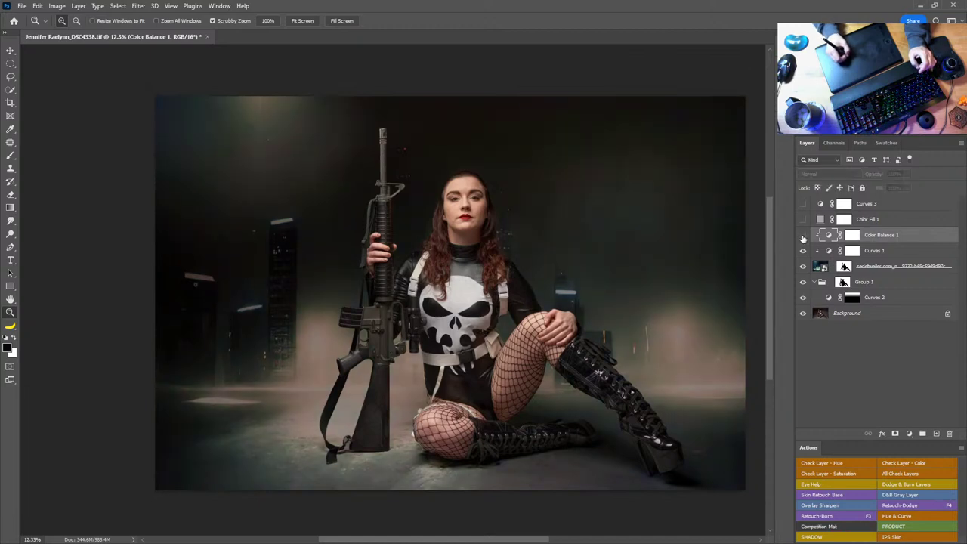
click(803, 236)
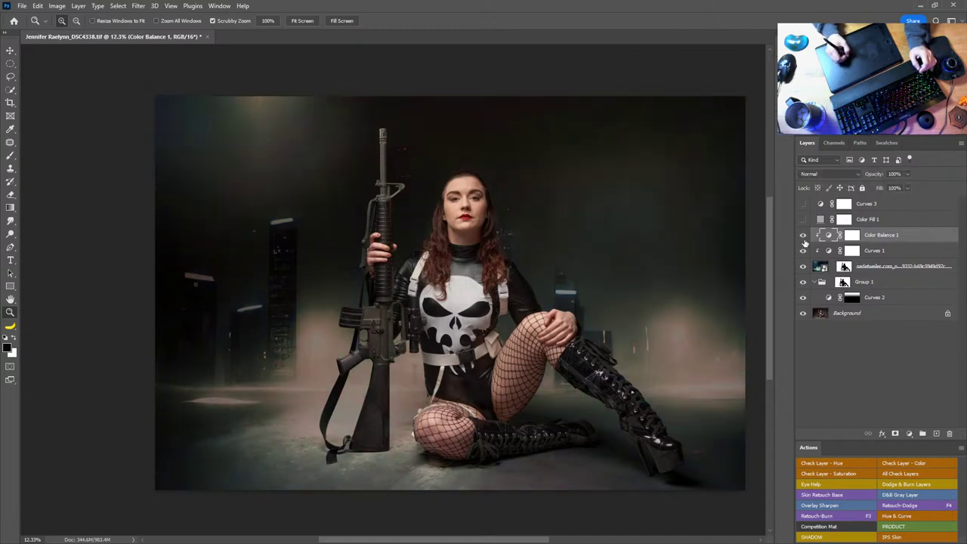
Delete the Color Fill 1 and Curves 3 check layers
click(906, 222)
shift+click(912, 207)
drag(927, 219, 950, 433)
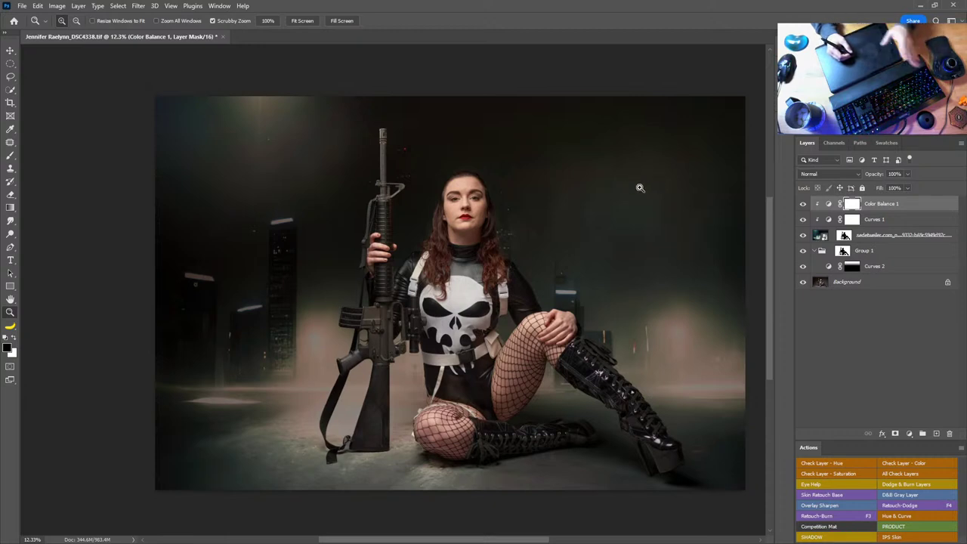
Rasterize the cityscape layer
click(881, 239)
right_click(881, 239)
click(831, 295)
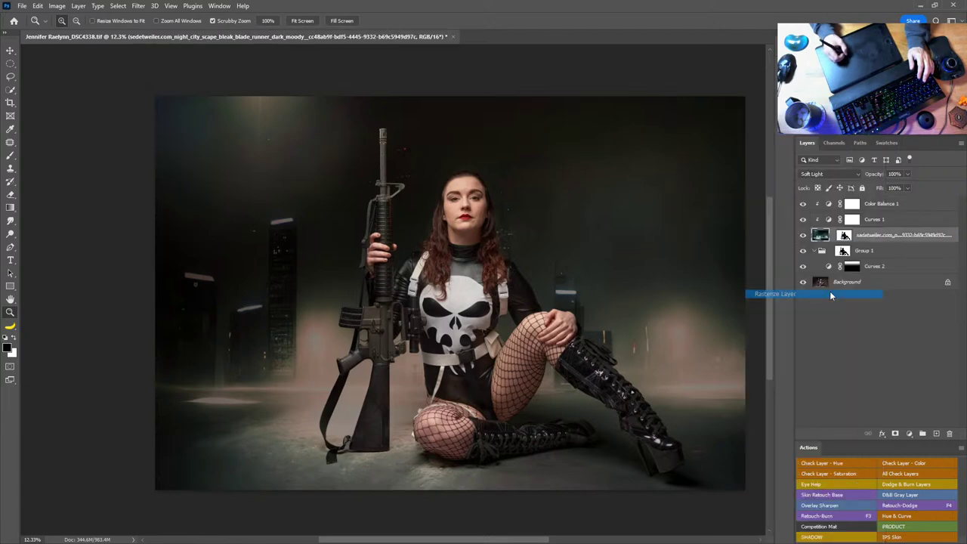
Patch out the stray specks beside the rifle barrel, beside the woman's hair and on the floor near her boot heel
key(j)
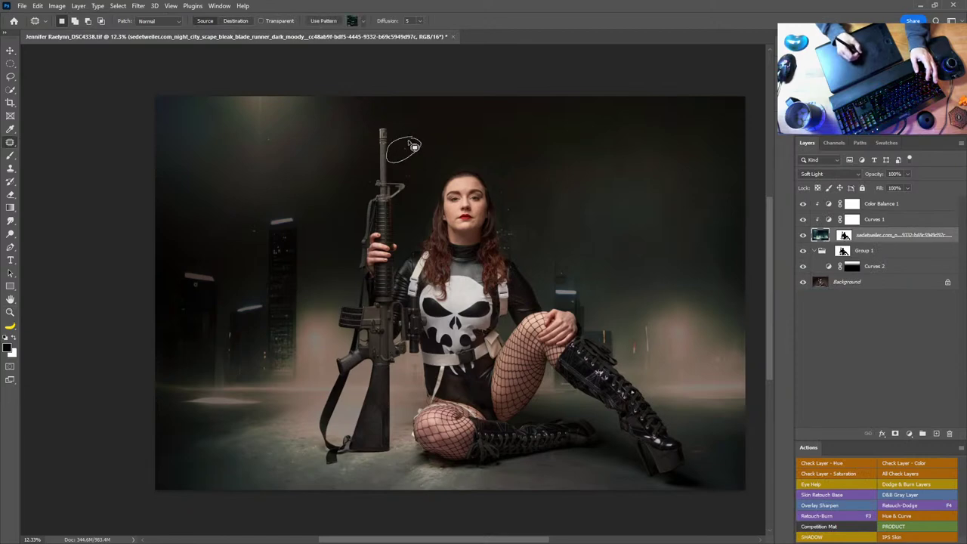
click(521, 267)
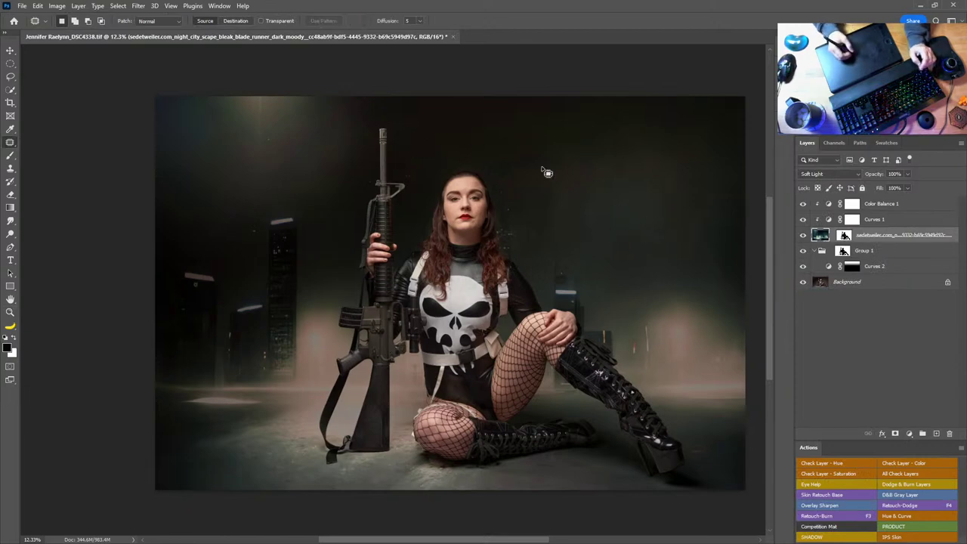
mouse_move(510, 201)
mouse_down()
mouse_move(511, 222)
mouse_move(511, 170)
mouse_up()
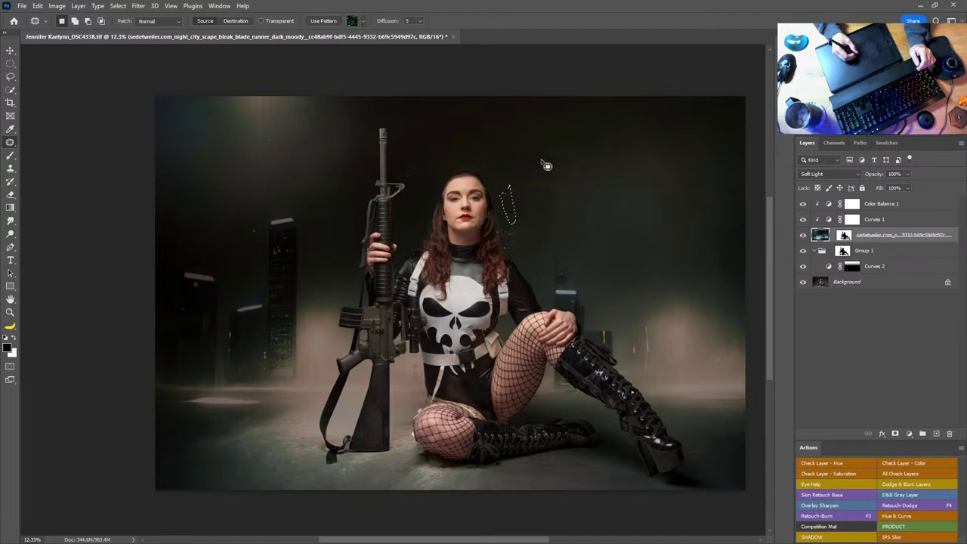
key(ctrl+d)
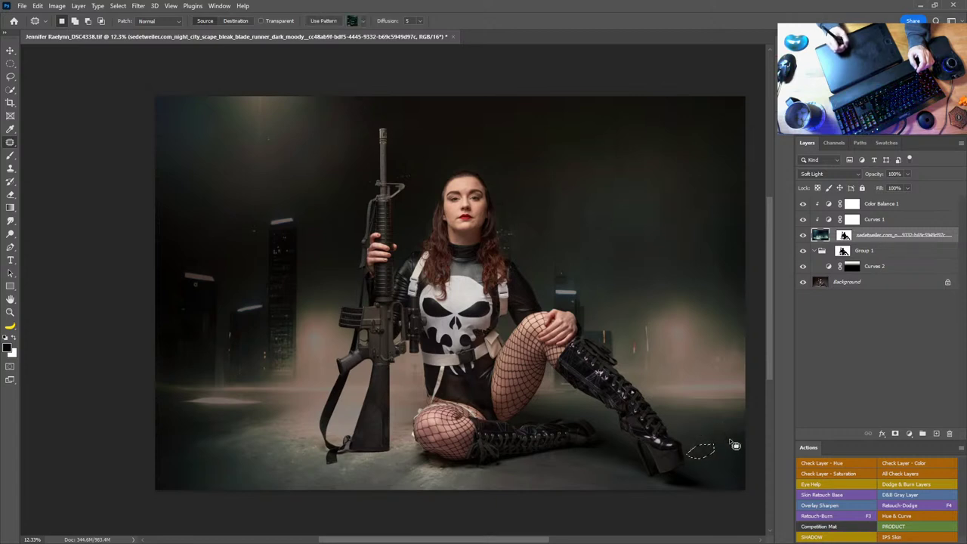
mouse_move(714, 447)
mouse_down()
mouse_move(690, 454)
mouse_move(725, 452)
mouse_up()
key(ctrl+d)
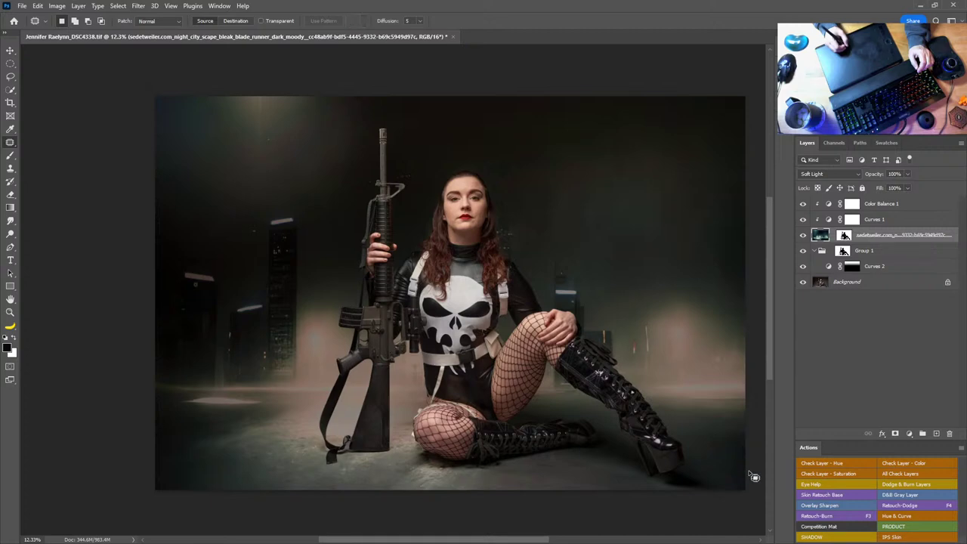
Try a slight contrast S-curve on a new Curves layer above Color Balance 1, and discard that layer
click(887, 204)
click(910, 434)
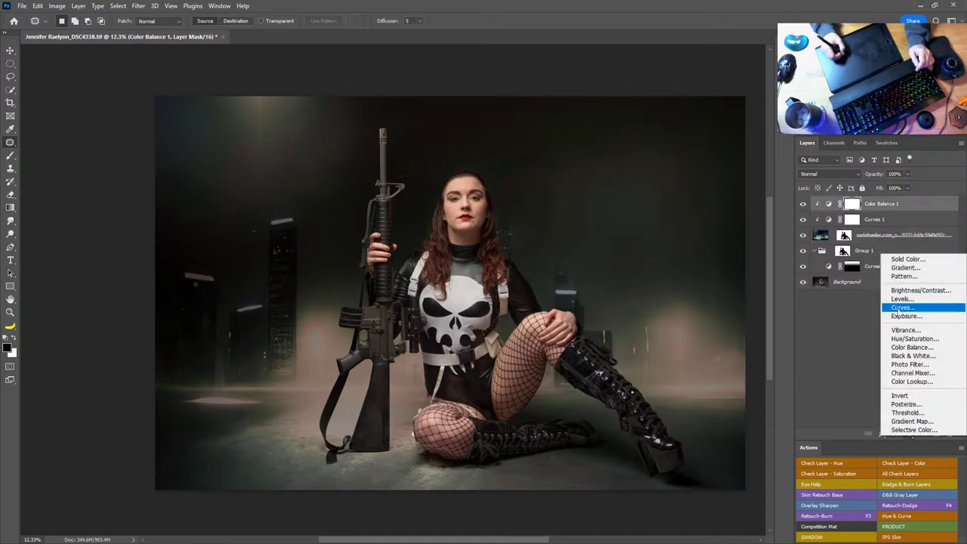
click(862, 310)
drag(666, 202, 667, 205)
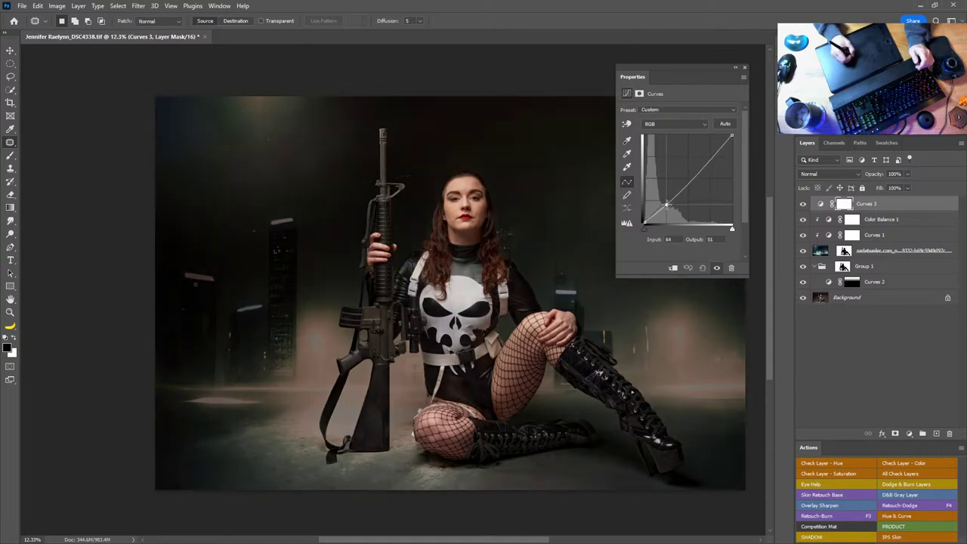
drag(703, 161, 705, 158)
drag(668, 205, 662, 201)
click(745, 67)
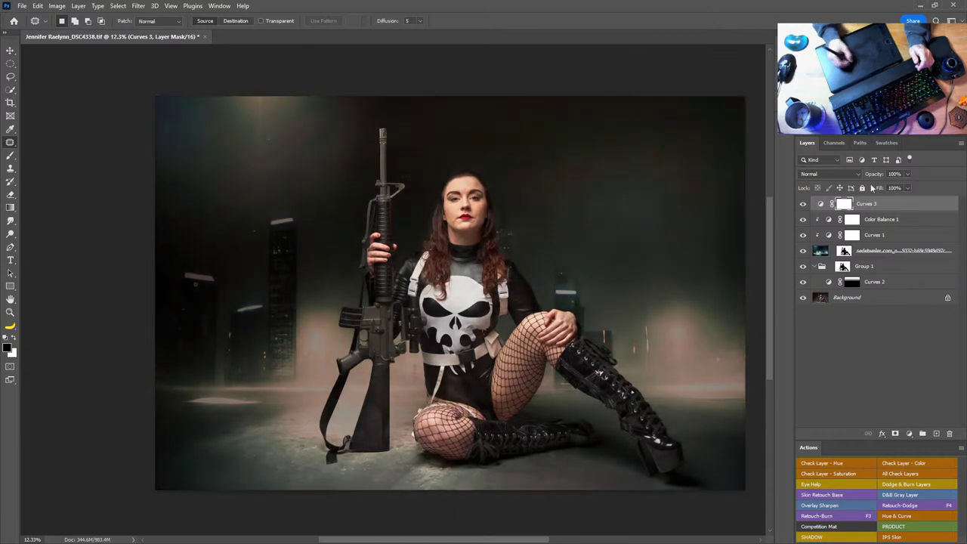
drag(911, 204, 950, 433)
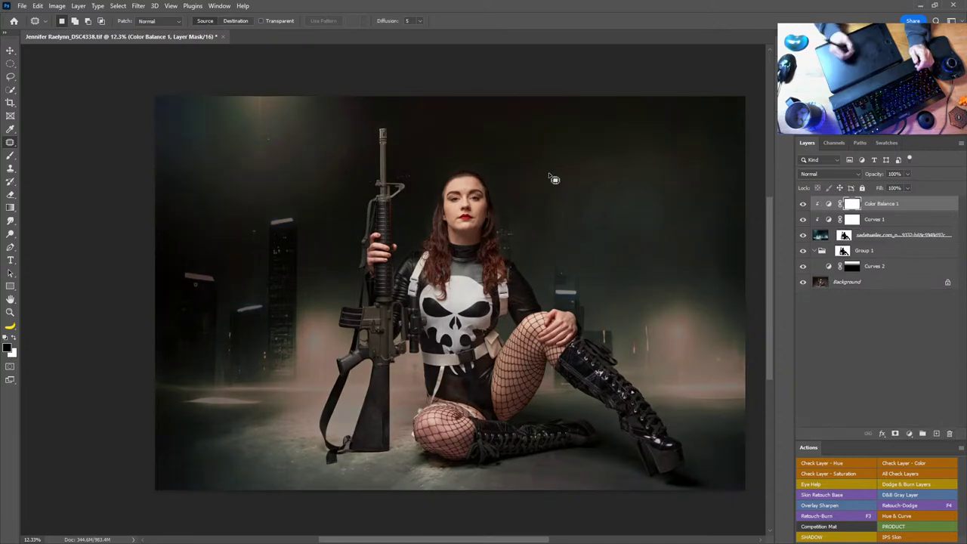
Add a Color Lookup adjustment layer above Color Balance 1 and open its list of 3D LUT files
click(911, 435)
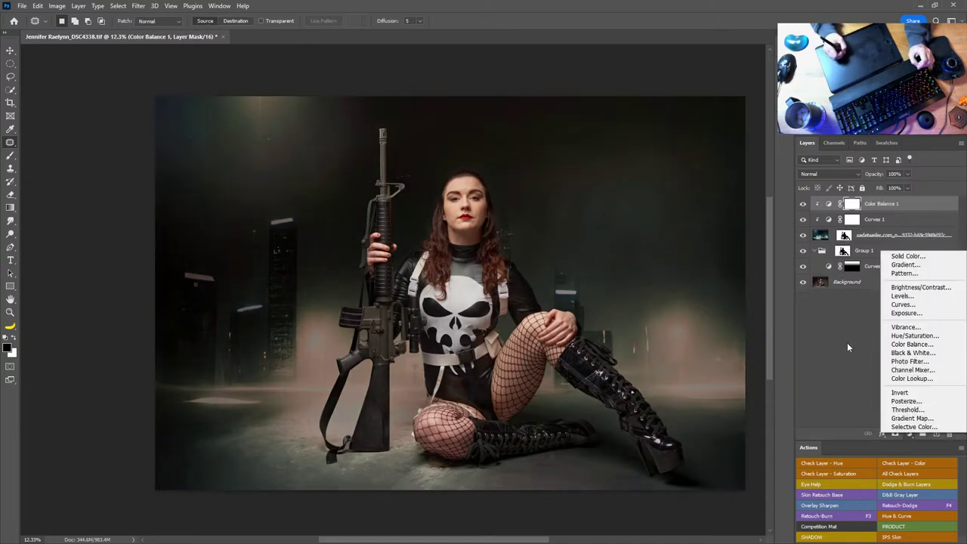
click(910, 379)
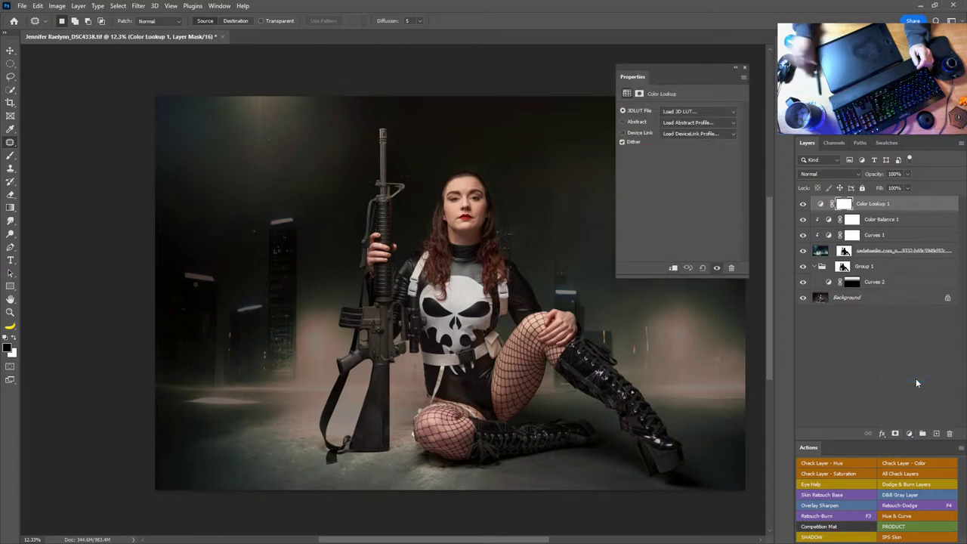
click(702, 111)
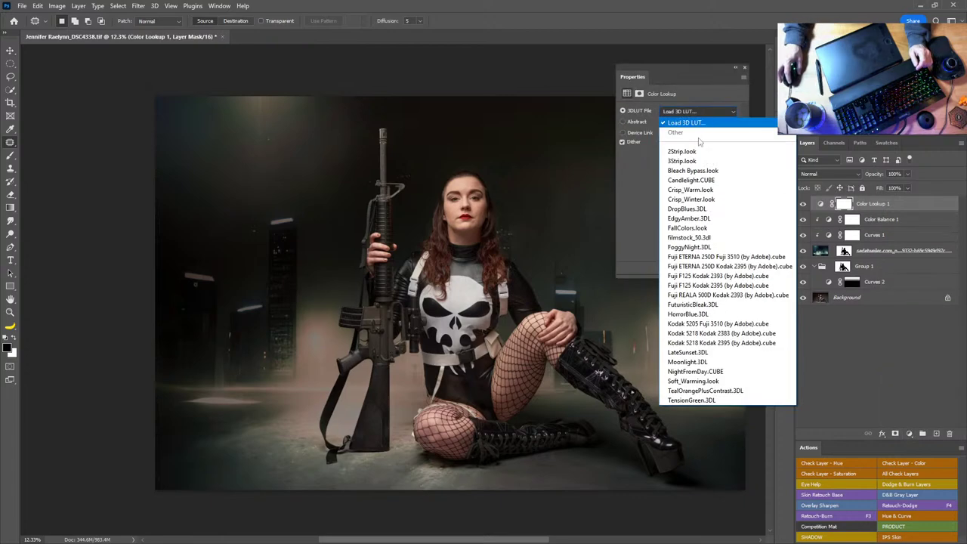
Preview the 3D LUT presets on the Color Lookup layer, from 3Strip.look through TealOrangePlusContrast.3DL and back to the Kodak 5205 look
click(698, 146)
scroll(695, 111, down, 1)
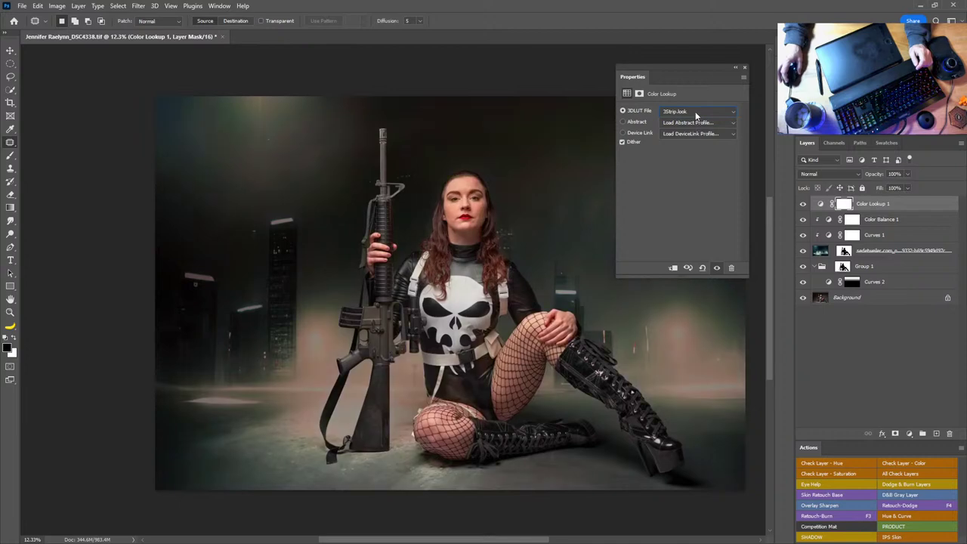
scroll(695, 111, down, 1)
key(Down)
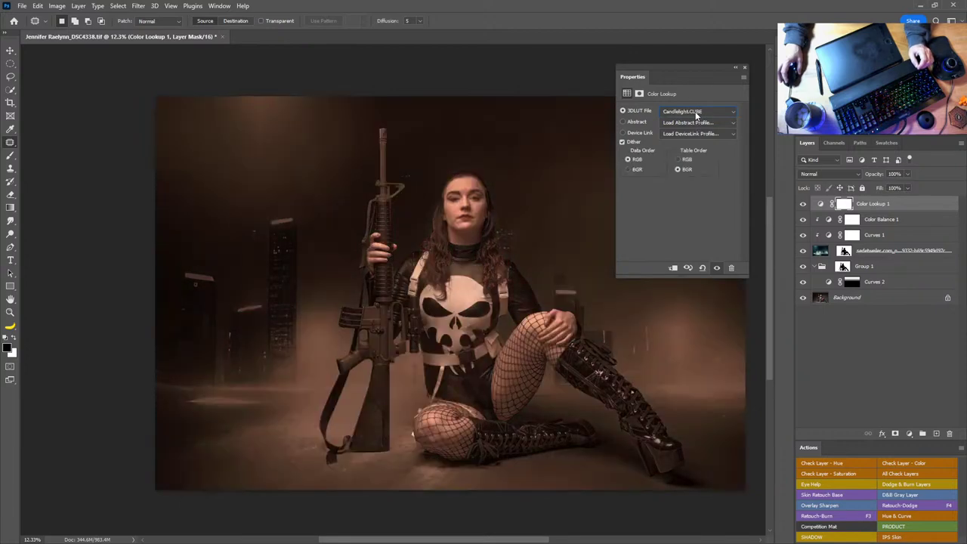
key(Down)
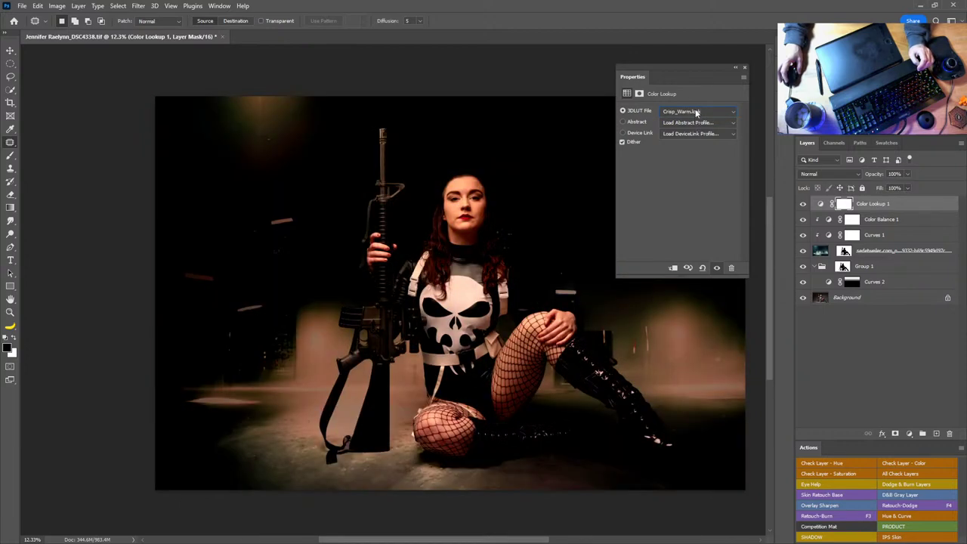
key(Down)
key(Down)
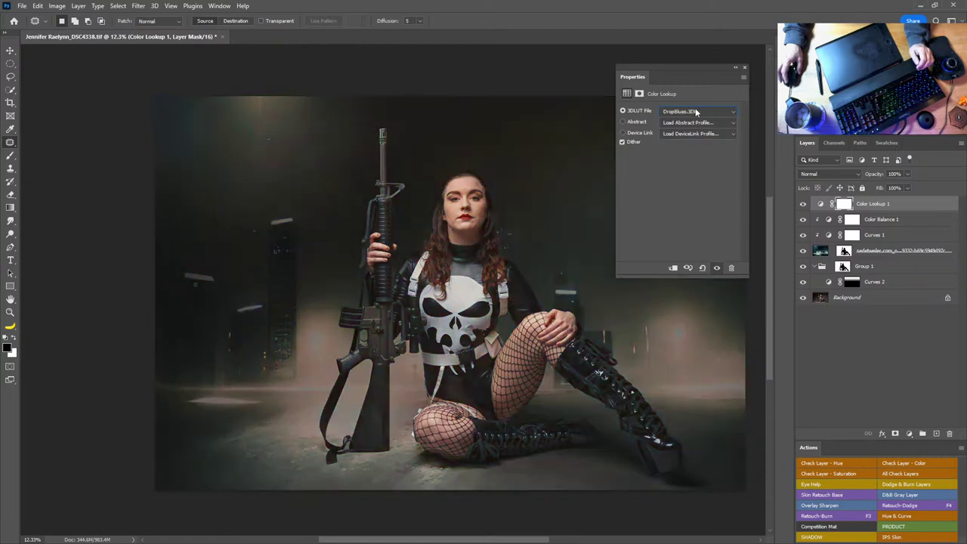
key(Down)
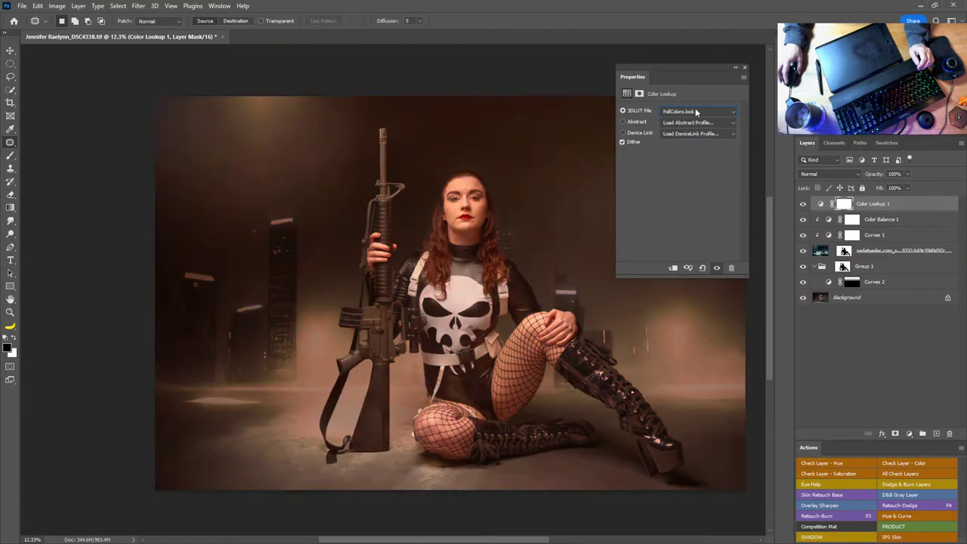
key(Down)
key(Down)
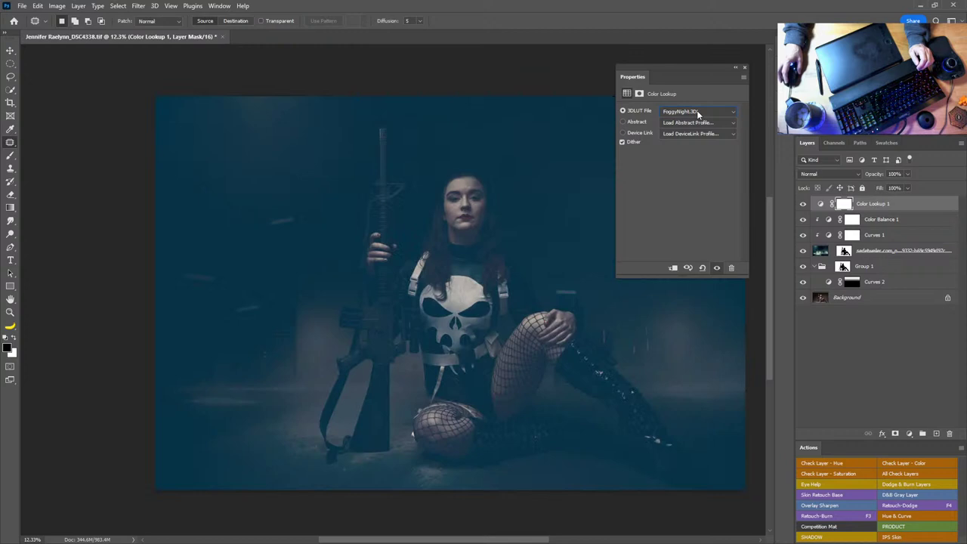
key(Down)
key(Down)
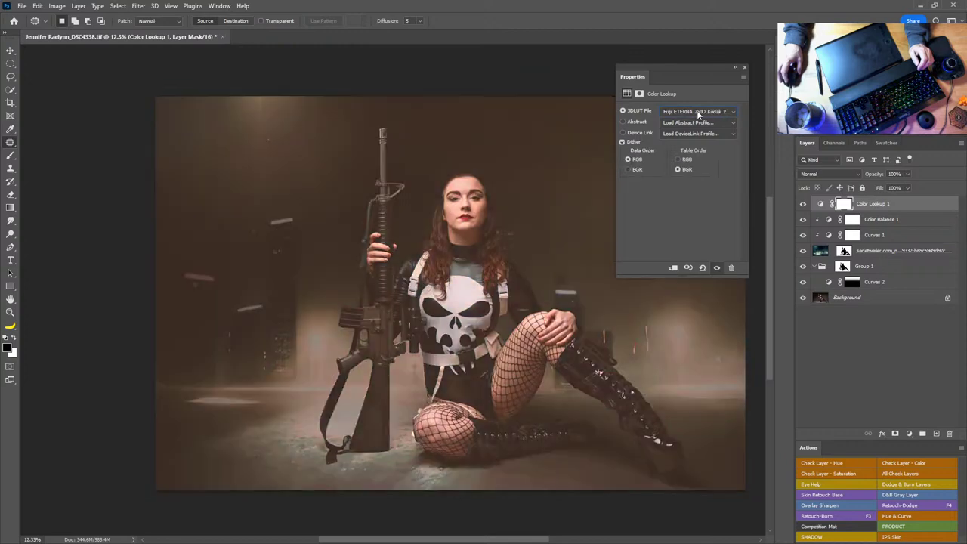
key(Down)
key(Down)
key(Down)
key(Down)
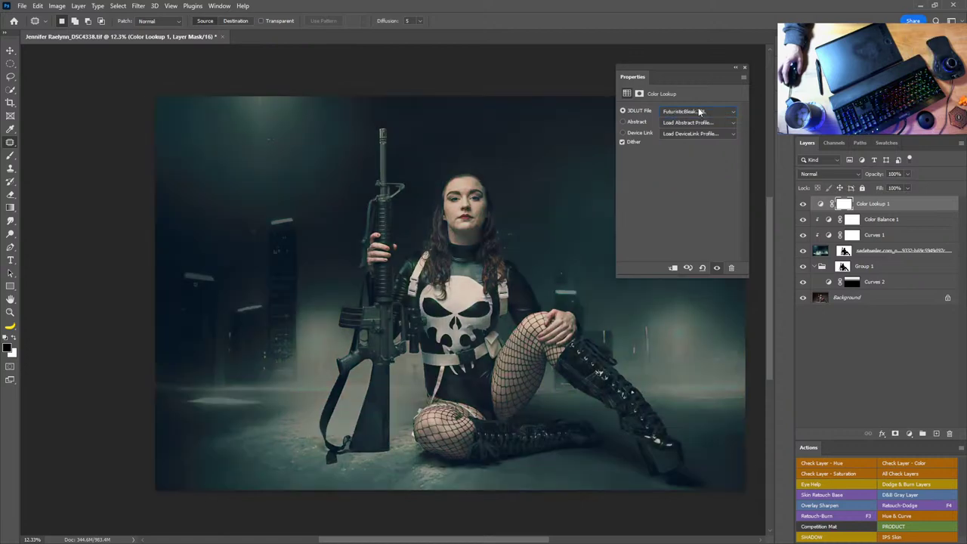
key(Down)
key(Down)
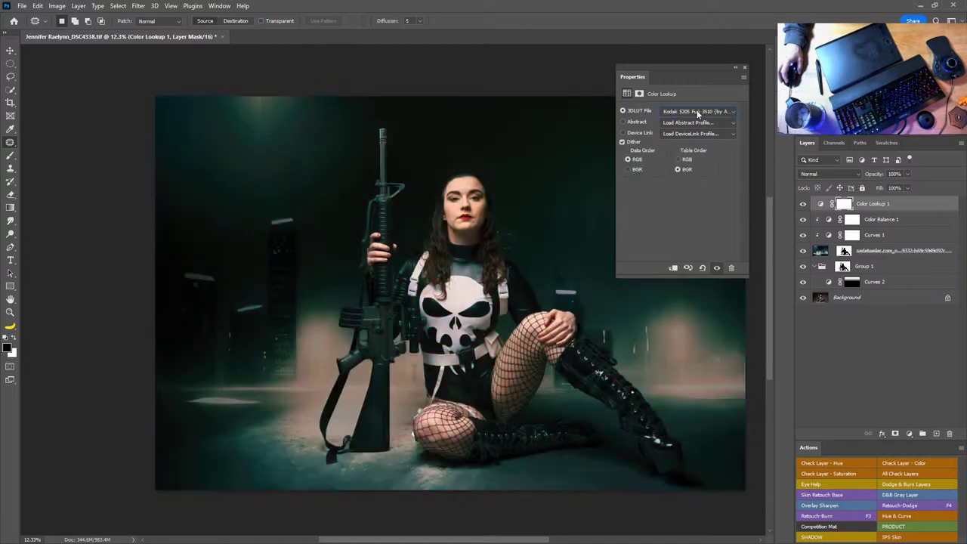
key(Down)
key(Down)
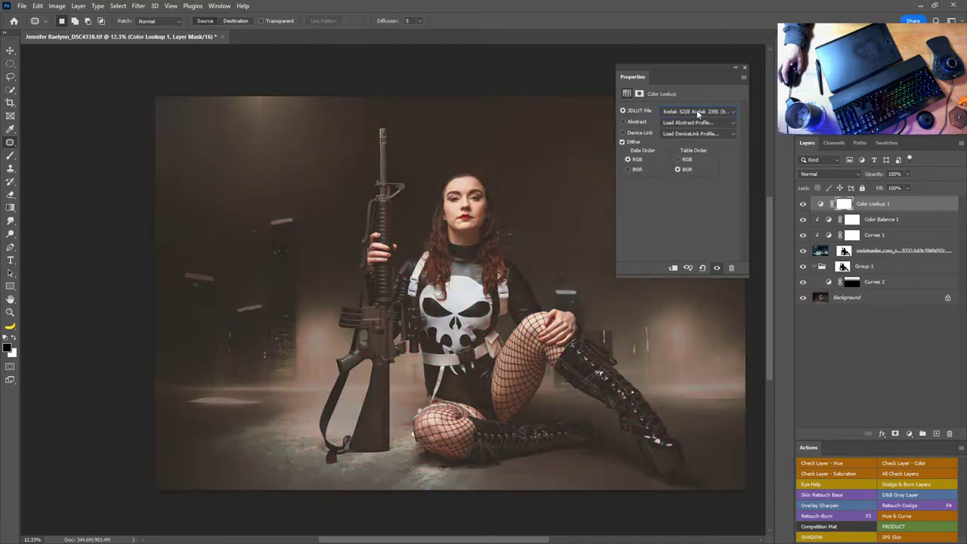
key(Down)
key(Down)
key(Down)
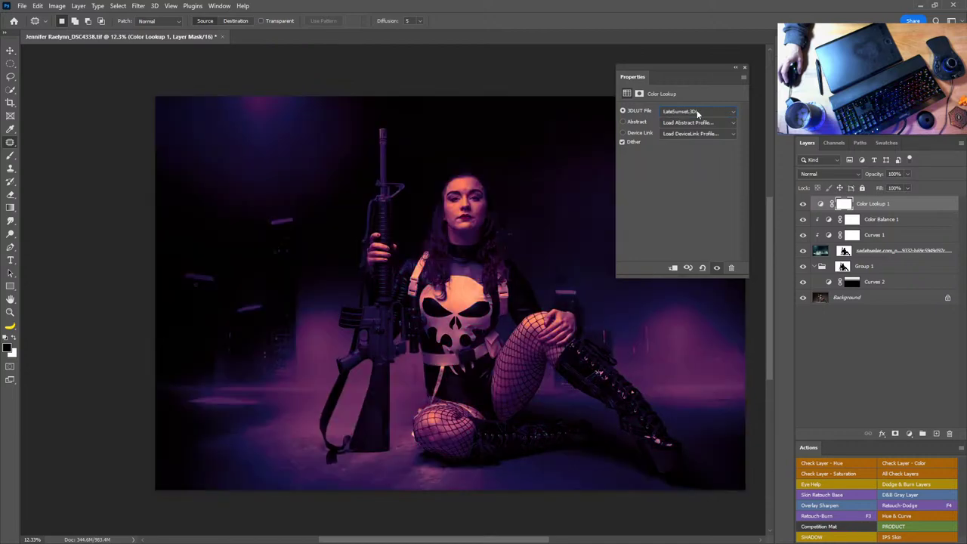
key(Down)
key(Down)
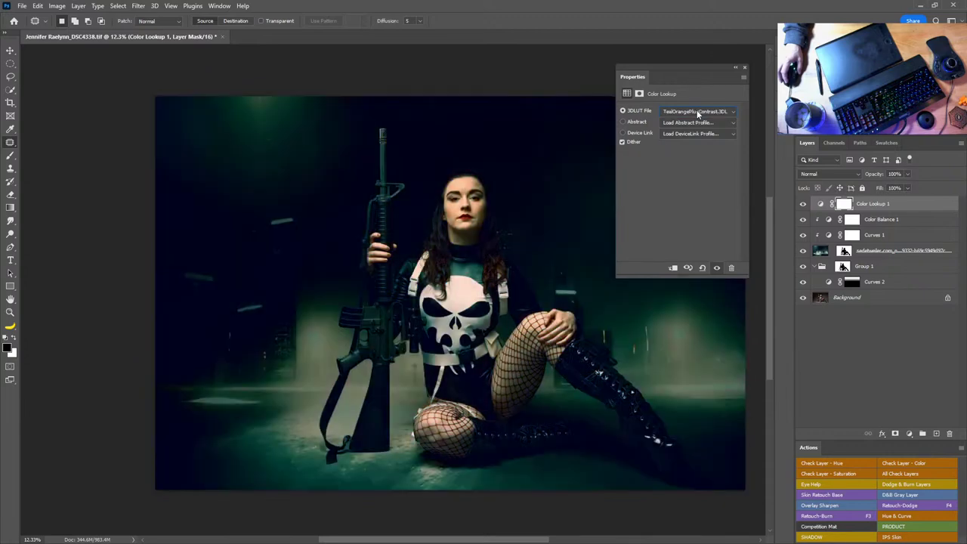
key(Down)
key(Down)
key(Down)
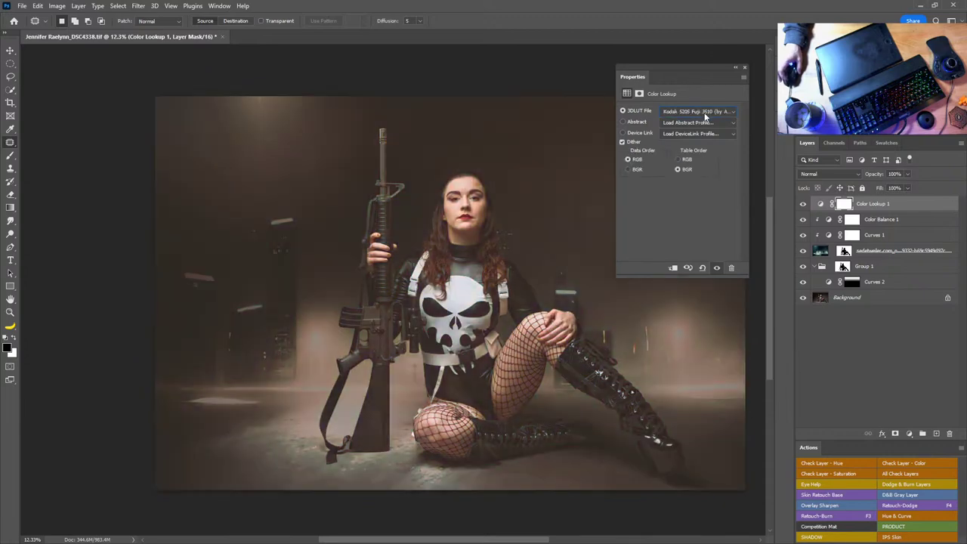
Apply the FoggyNight.3DL LUT to the Color Lookup layer and lower the layer's opacity to 52%
key(Down)
key(Down)
key(Down)
key(Down)
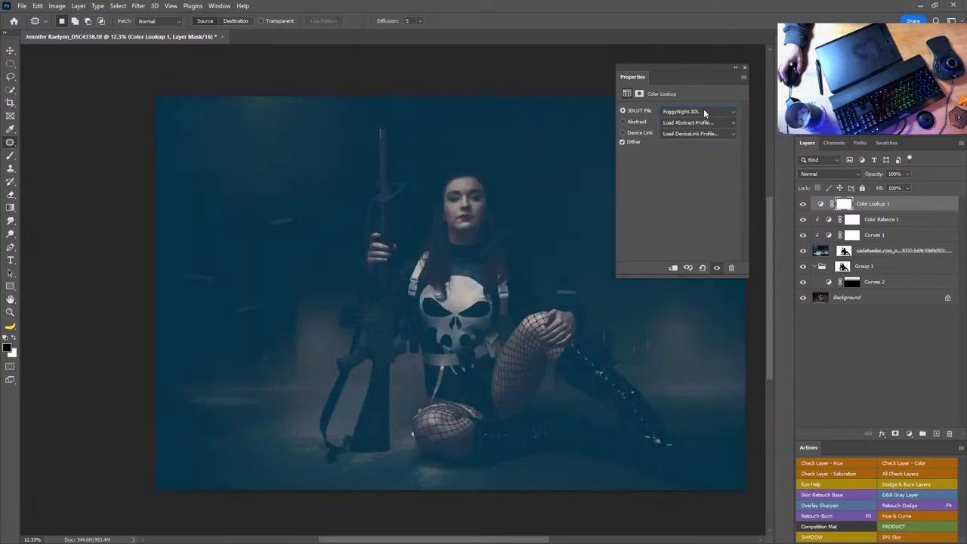
key(ctrl+2)
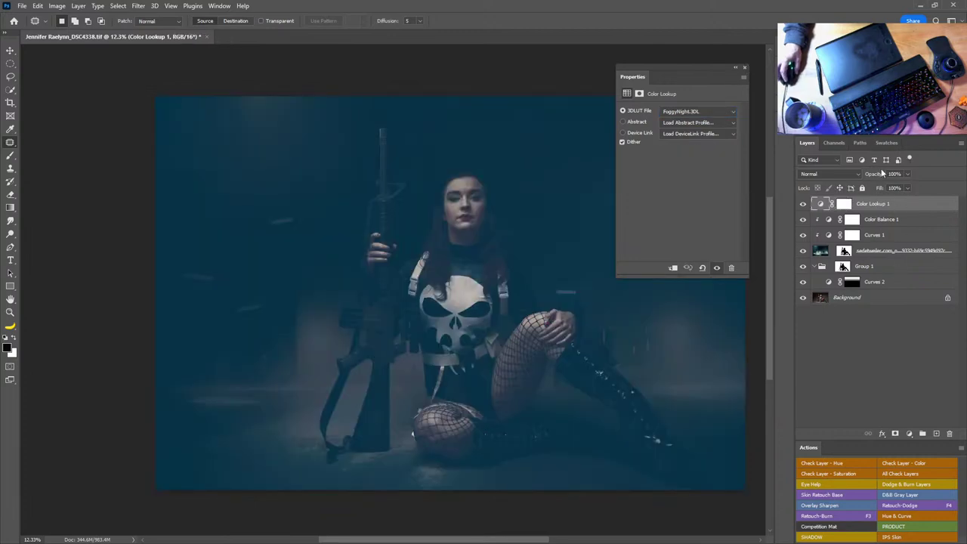
key(Return)
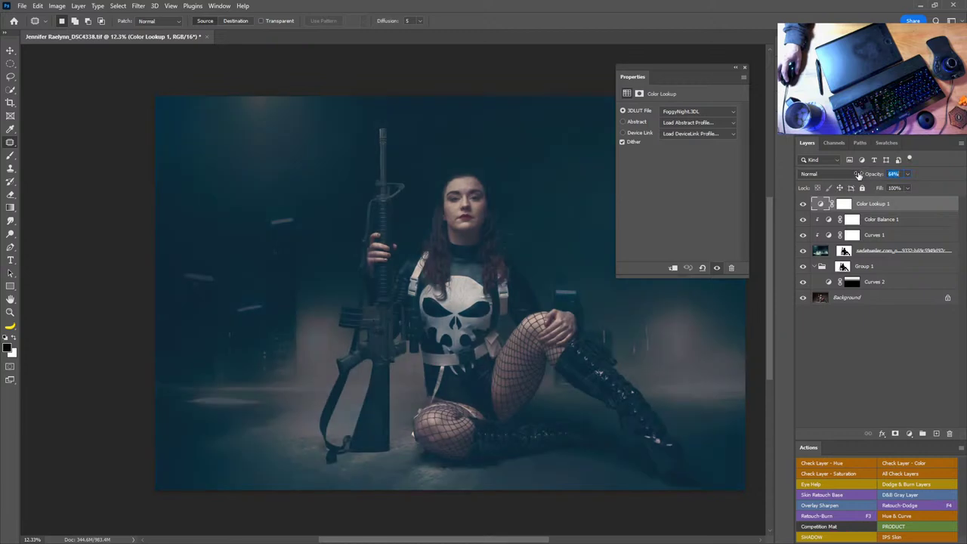
click(745, 67)
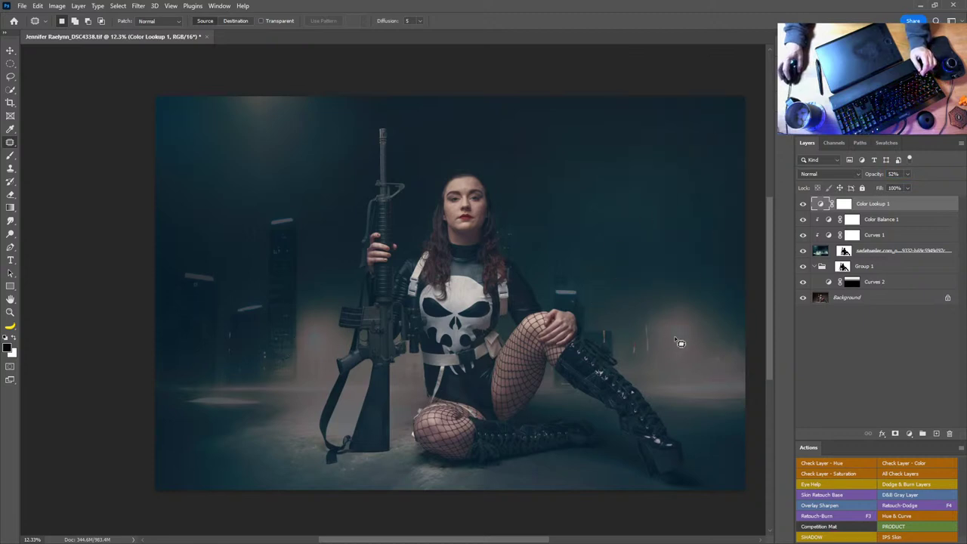
Create an empty layer above Color Lookup 1 and ready the Brush tool with white as the foreground color
click(937, 435)
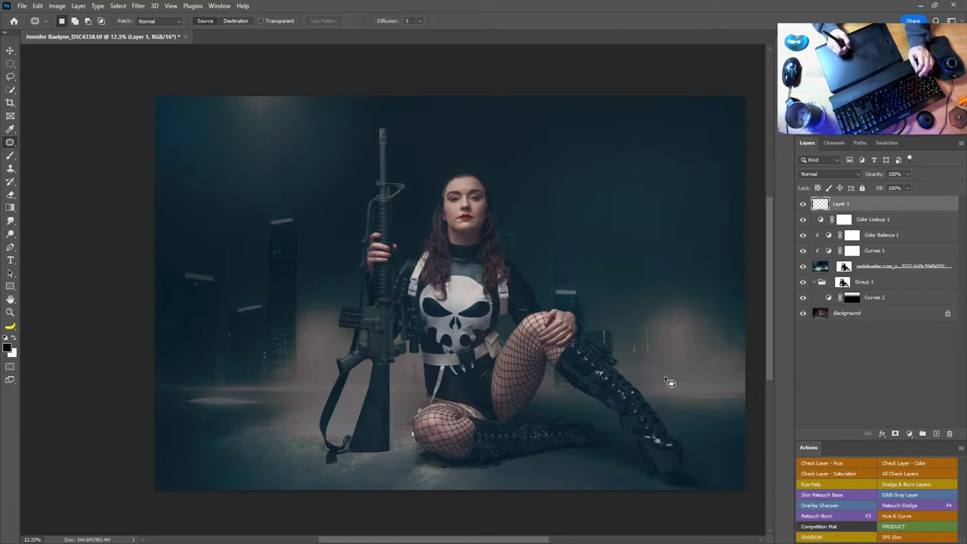
key(b)
key(x)
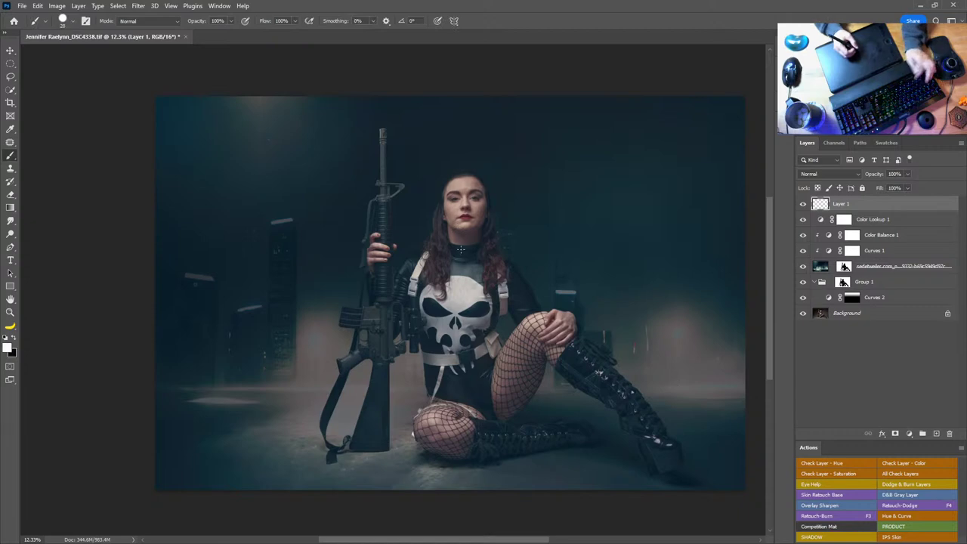
Try a white light dab on the new layer over the background glow beside the raised boot, using the Luz-3-1 brush at 1420 px
right_click(500, 260)
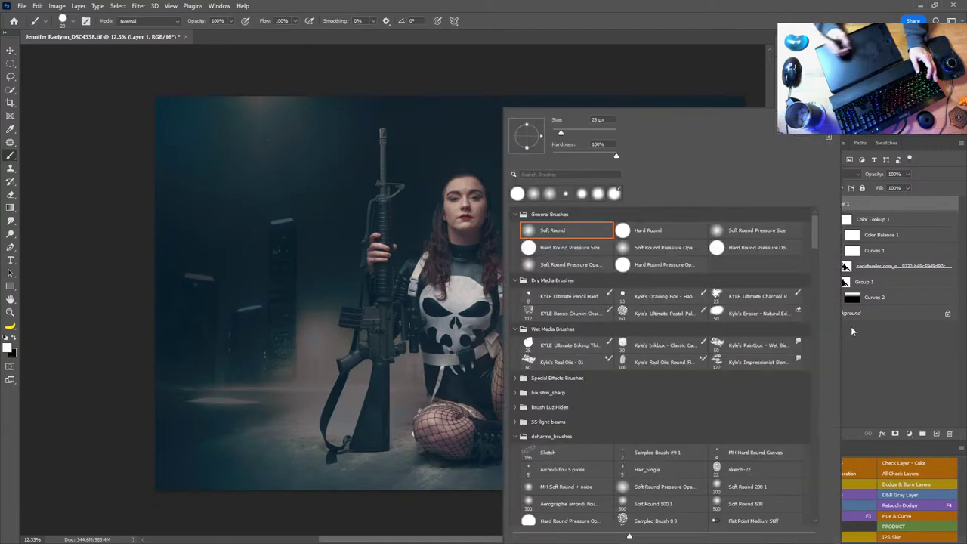
mouse_move(816, 239)
mouse_down()
mouse_move(824, 522)
mouse_move(829, 242)
mouse_up()
click(563, 274)
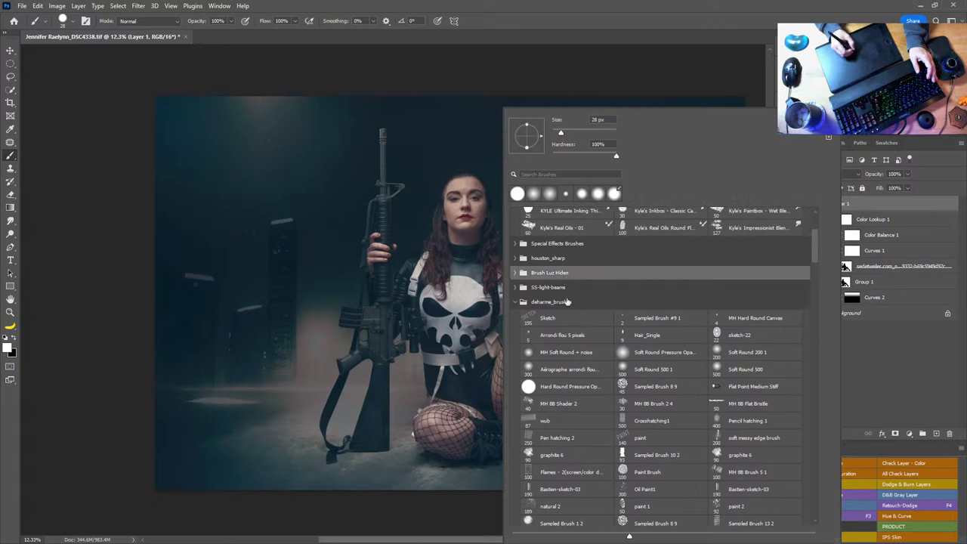
click(523, 273)
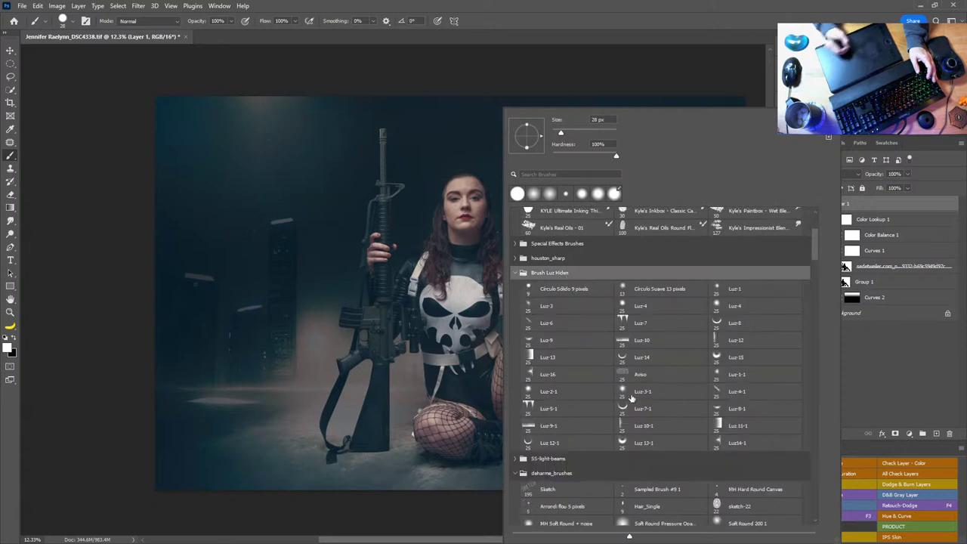
click(668, 391)
click(750, 13)
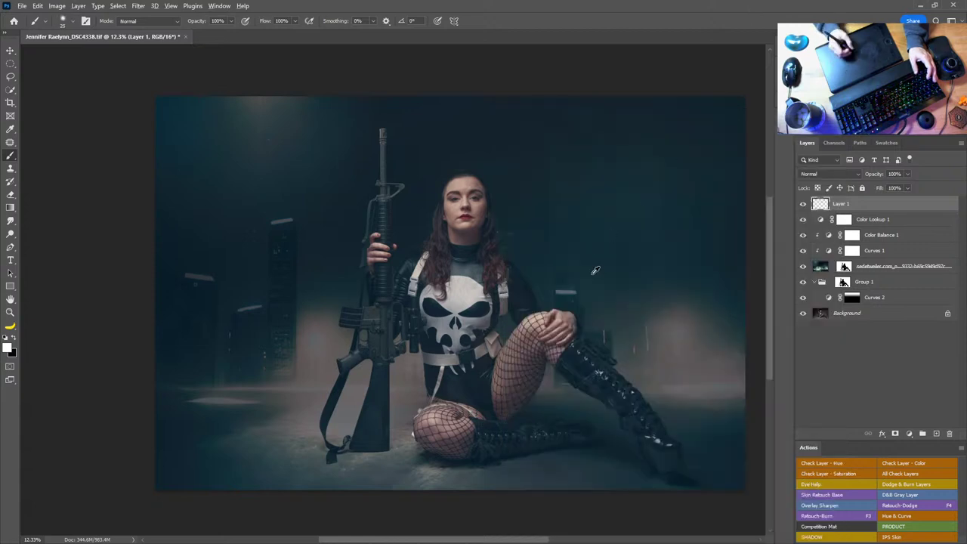
mouse_move(598, 284)
mouse_down()
mouse_move(646, 302)
mouse_move(668, 267)
mouse_up()
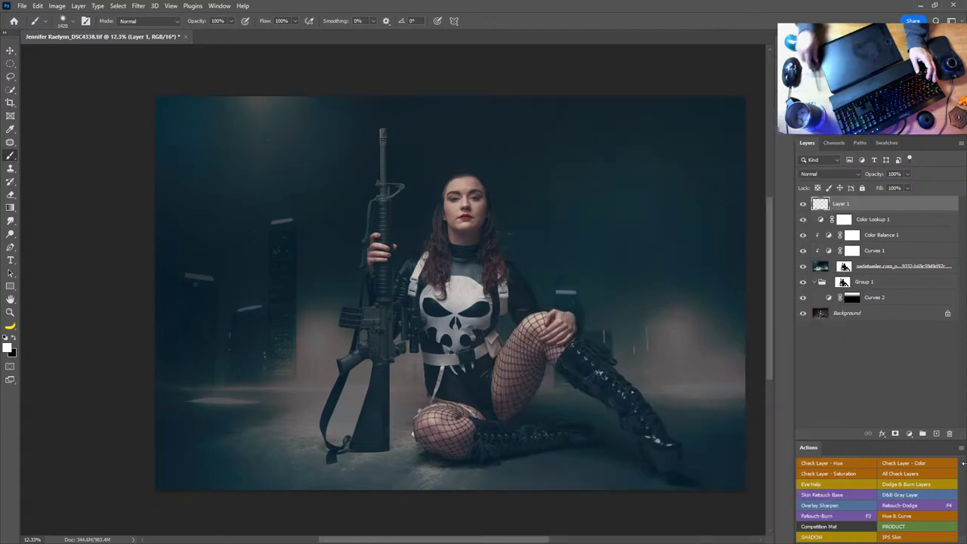
click(678, 334)
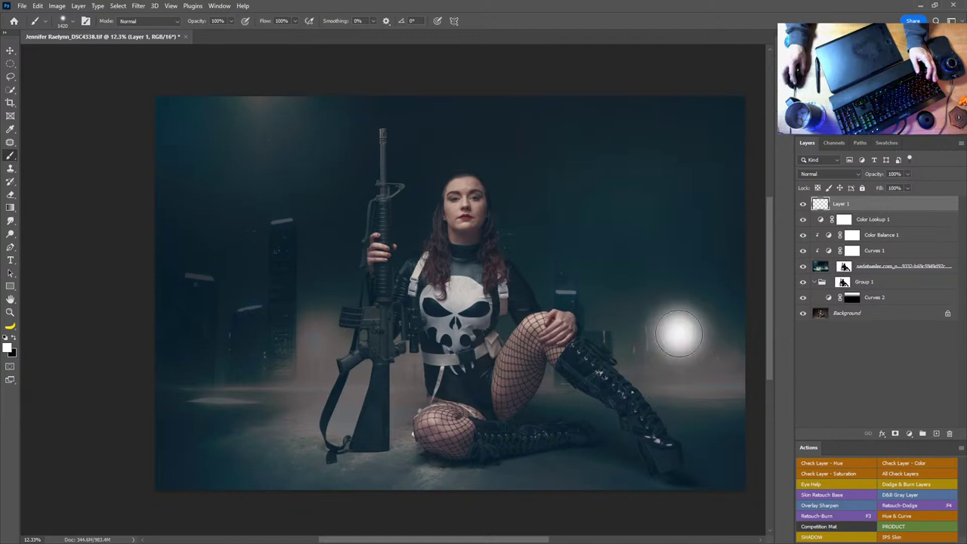
Try the Luz-2-1 brush over the same background glow, at 901 px and, with that dab undone, at 3383 px
right_click(578, 276)
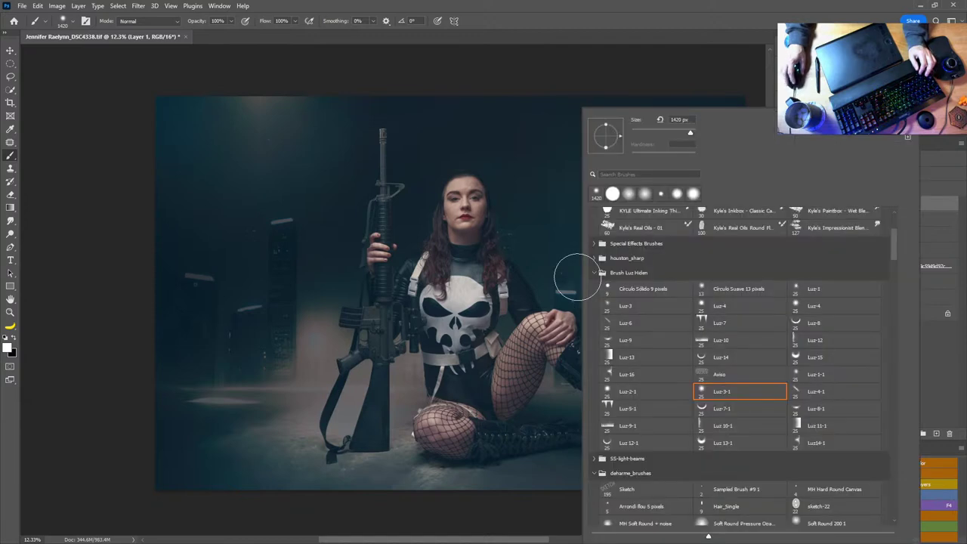
click(644, 392)
key(Return)
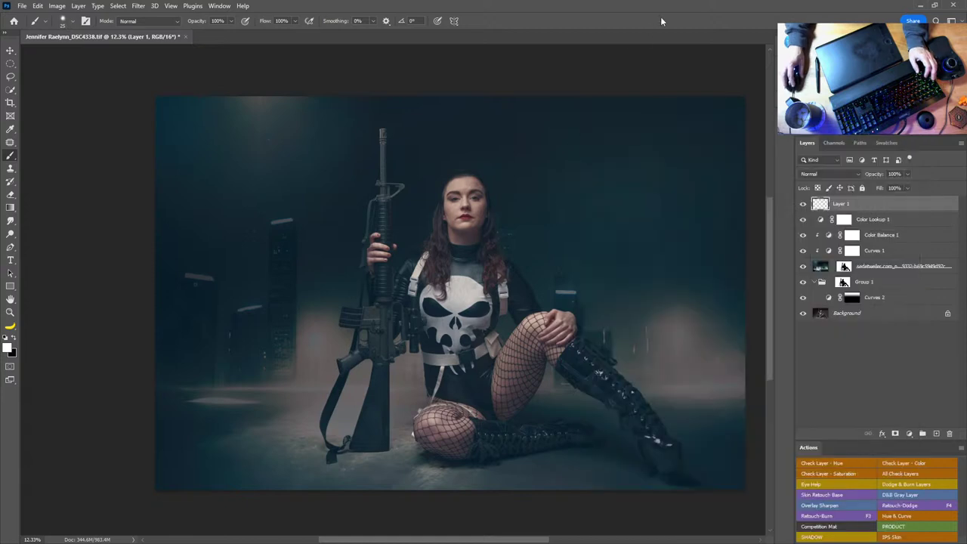
click(679, 332)
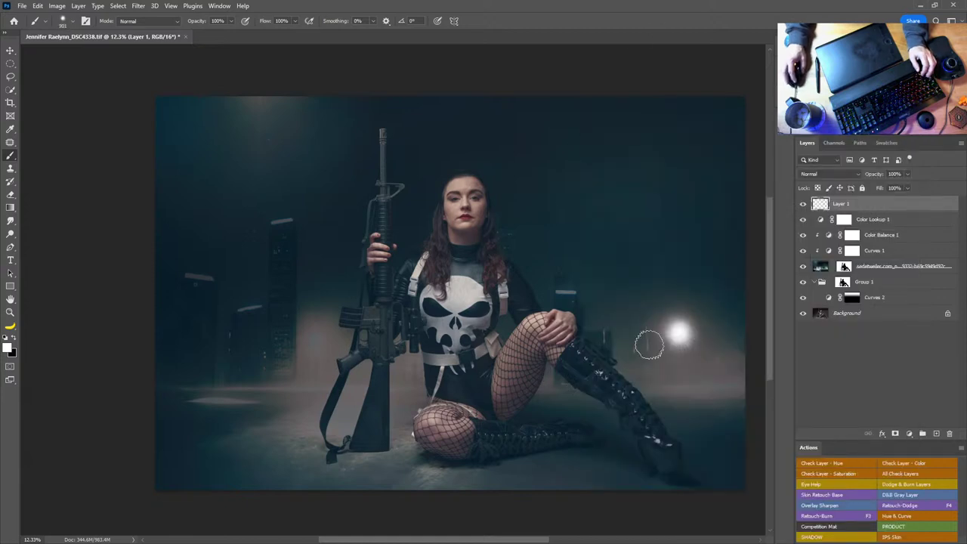
key(ctrl+z)
drag(649, 345, 777, 355)
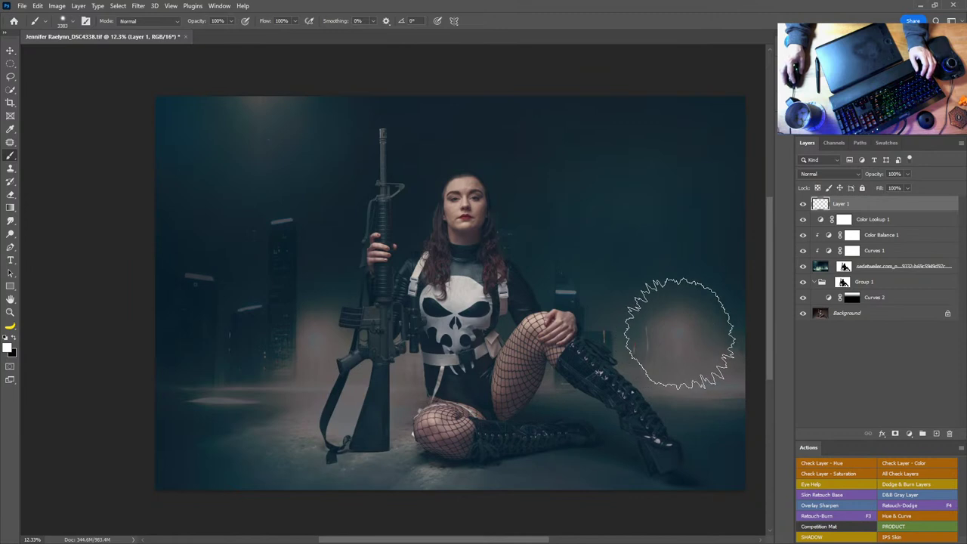
click(680, 333)
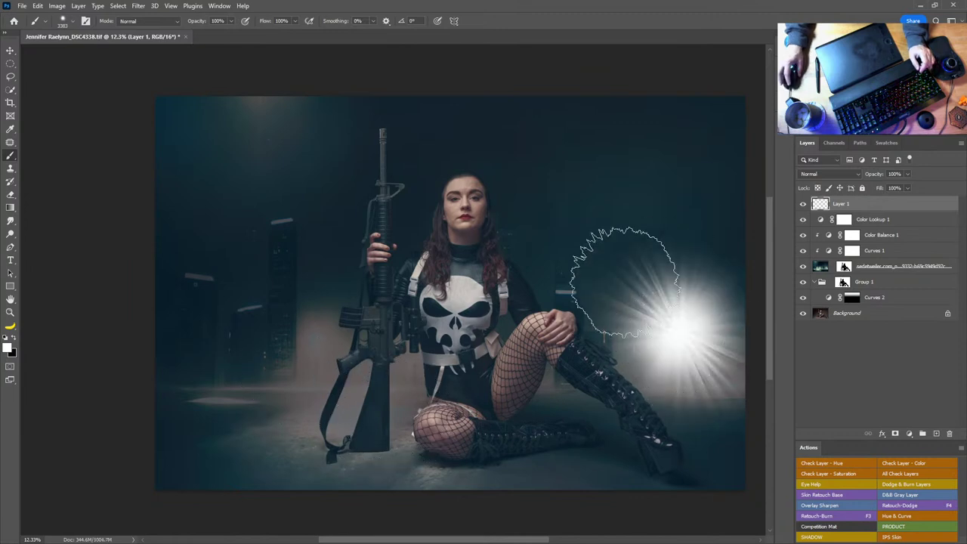
Paint white starbursts over the background glows beside the raised boot and behind the rifle, using the Luz-1-1 brush at 2442 px
right_click(622, 316)
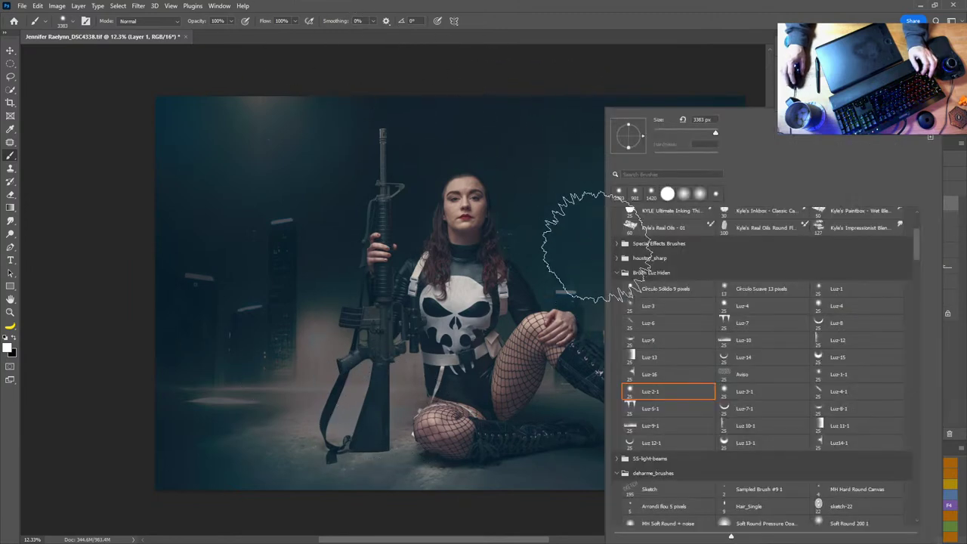
click(839, 374)
key(Return)
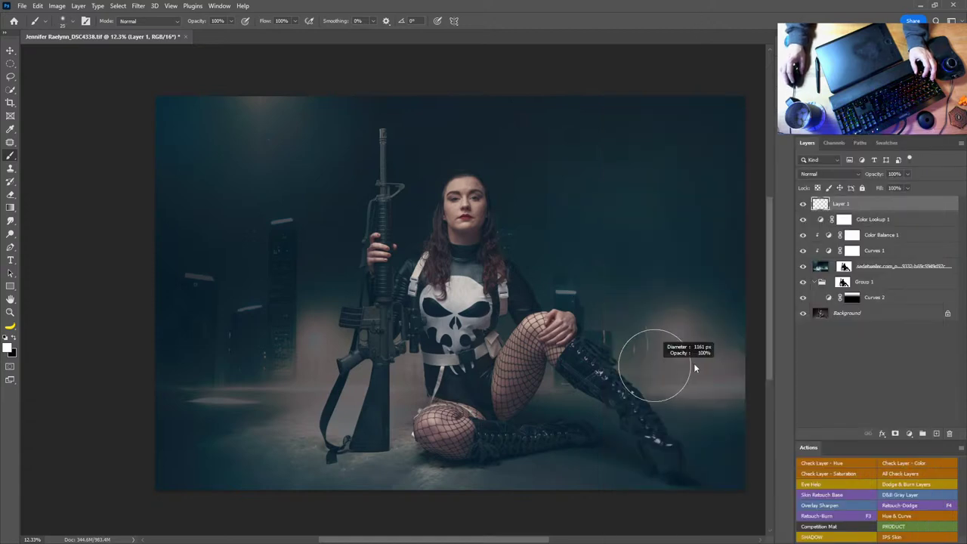
click(677, 334)
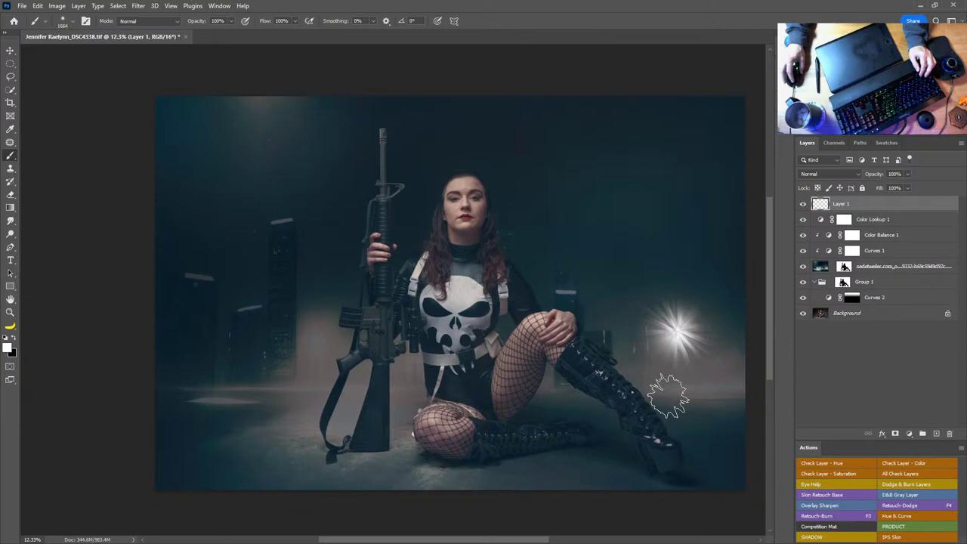
key(ctrl+z)
drag(667, 366, 671, 367)
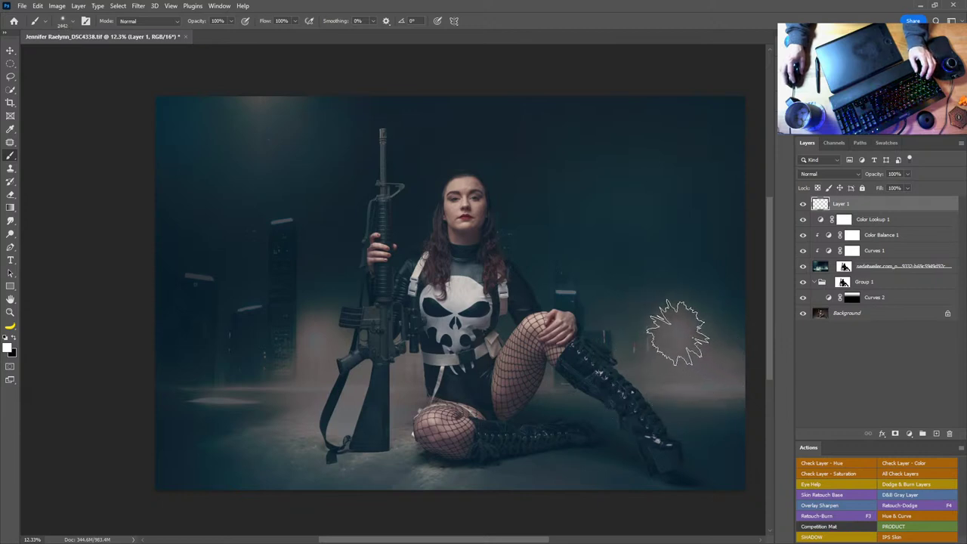
click(675, 326)
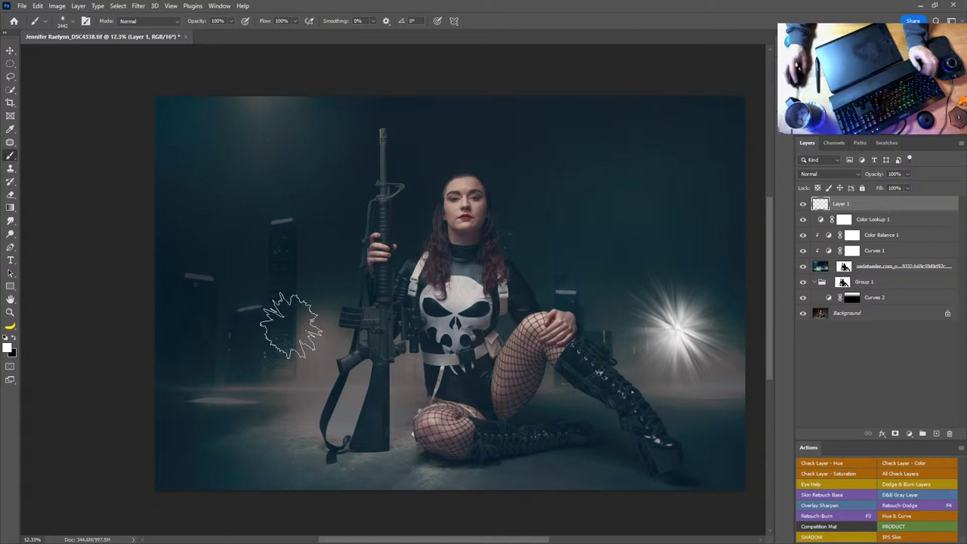
click(316, 338)
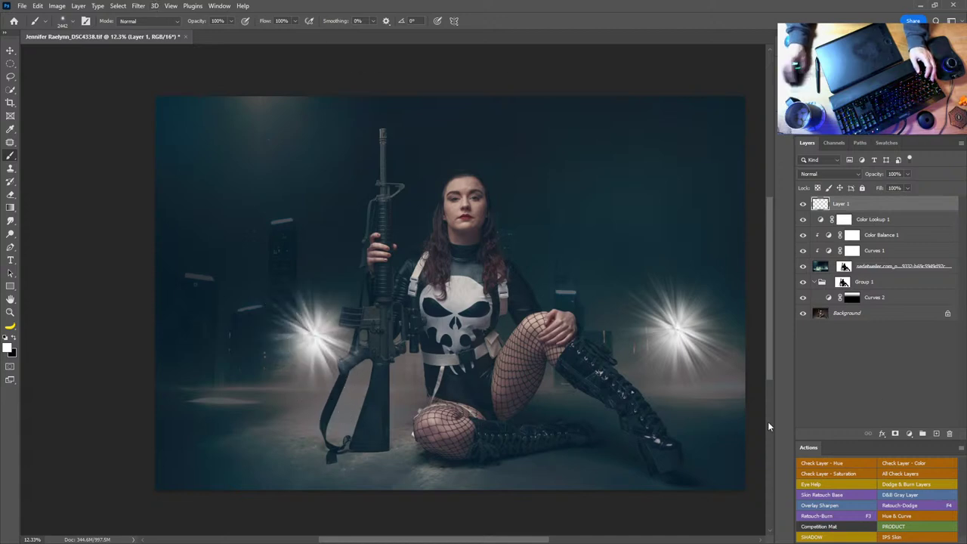
Soften the two painted starbursts with a Gaussian Blur of 38.7 pixels radius
click(138, 6)
mouse_move(227, 135)
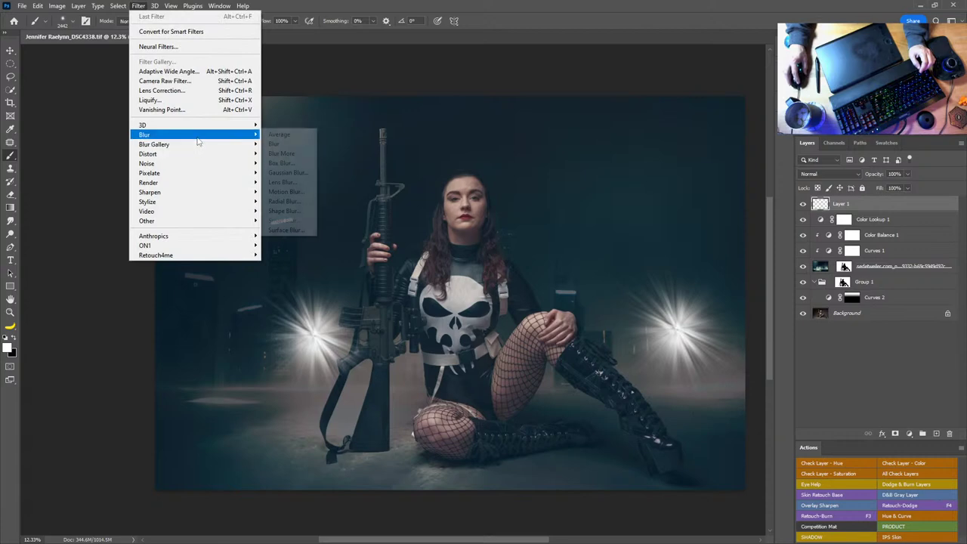
click(287, 173)
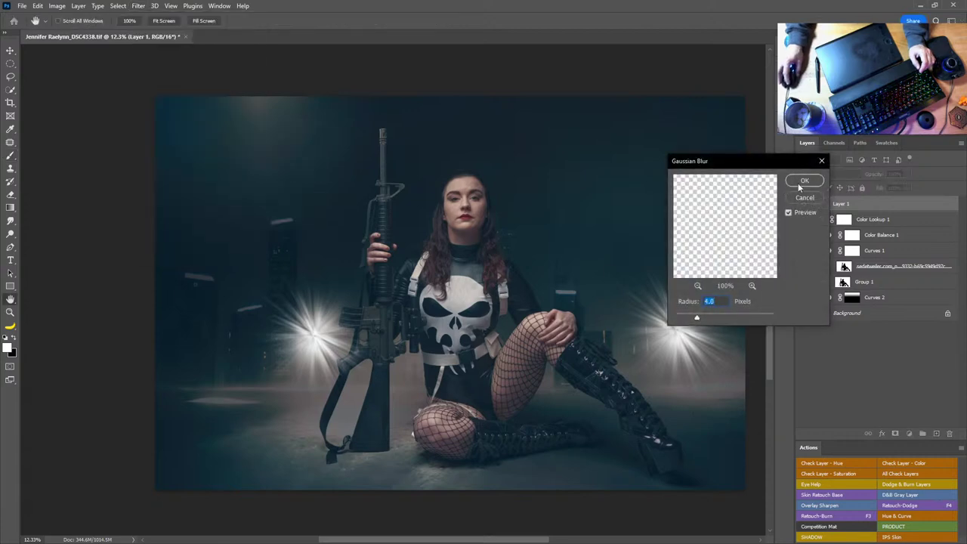
drag(711, 316, 726, 318)
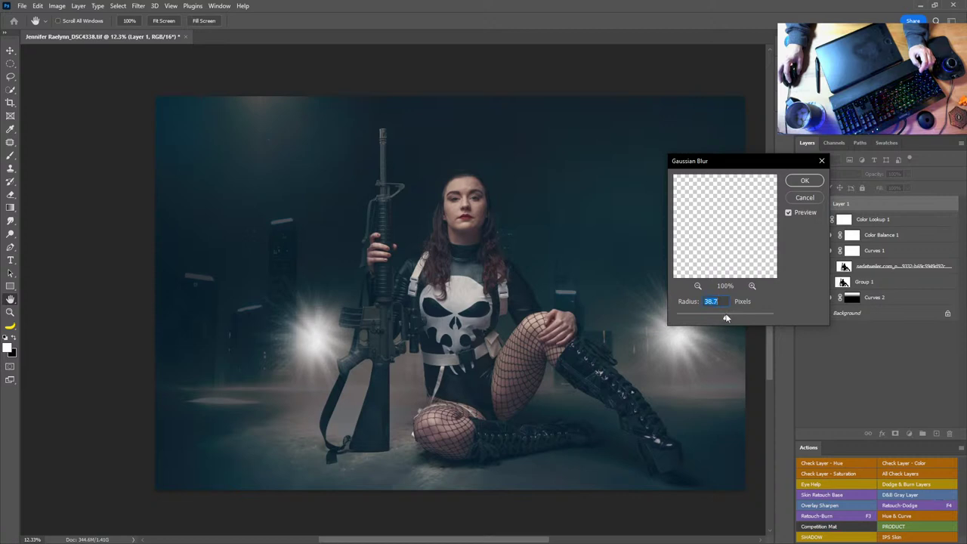
click(813, 184)
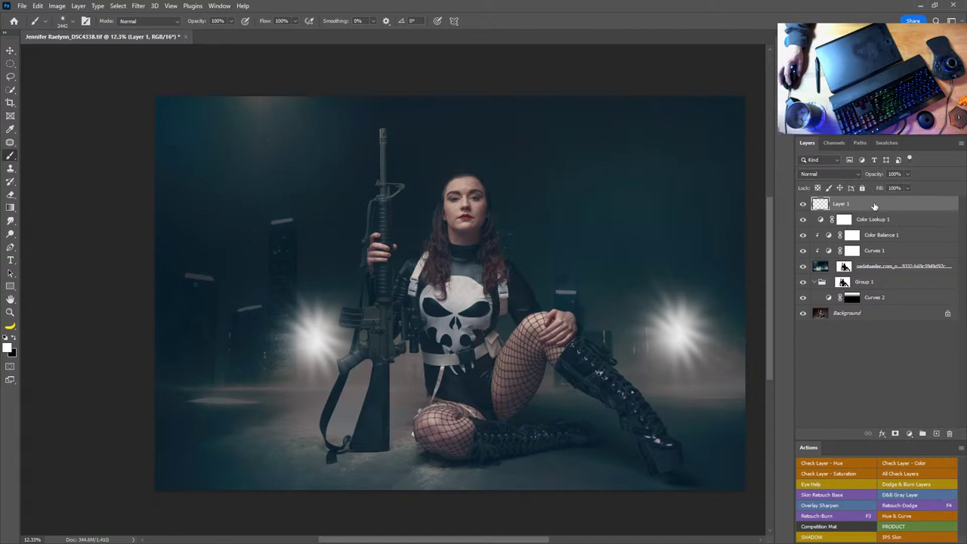
Set the starburst layer's blend mode to Overlay and add a new empty layer above it
click(839, 173)
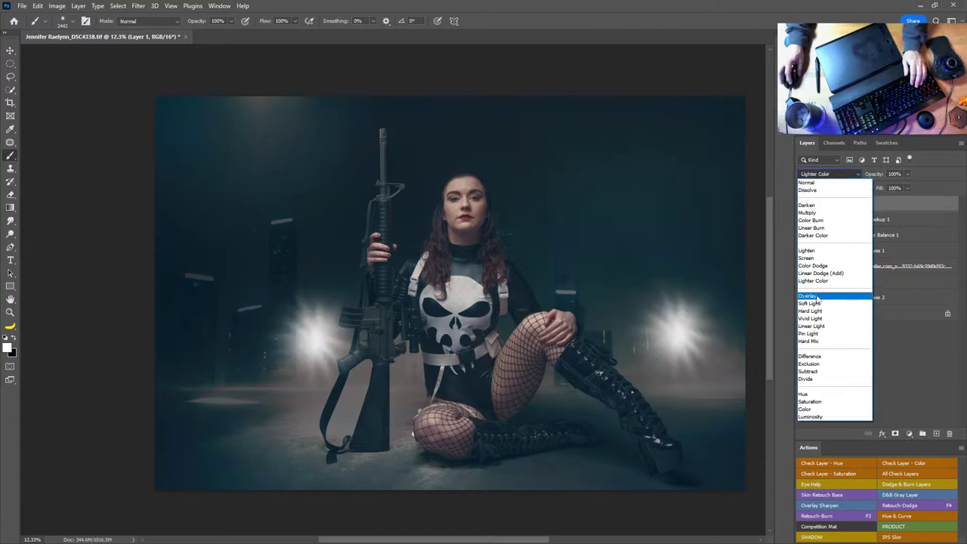
click(817, 297)
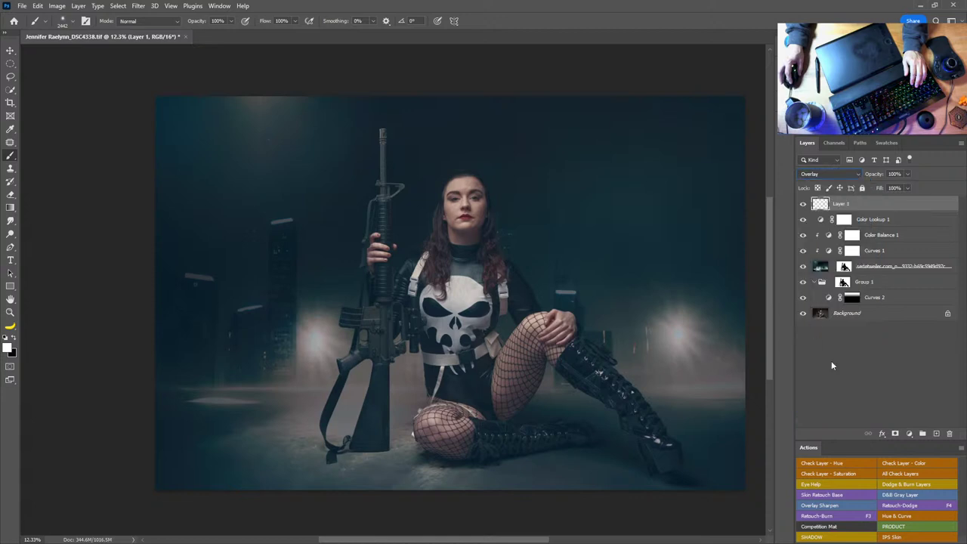
click(938, 434)
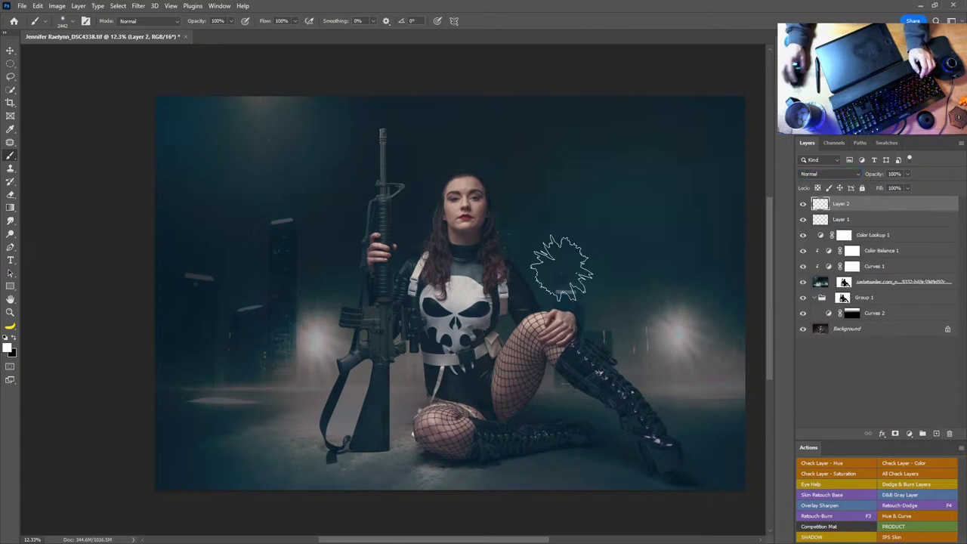
Paint white starburst highlights over both background lights on Layer 2 and reapply the last filter
click(674, 333)
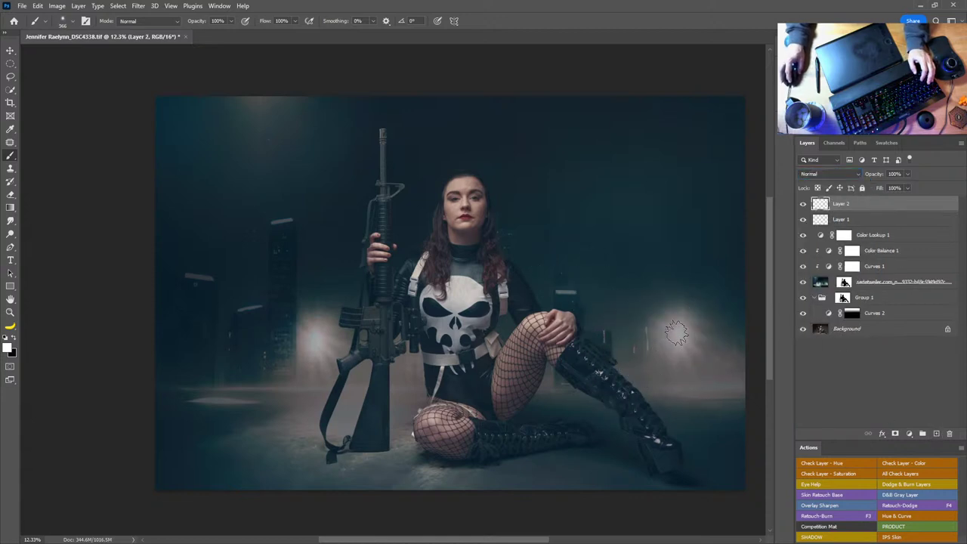
click(314, 337)
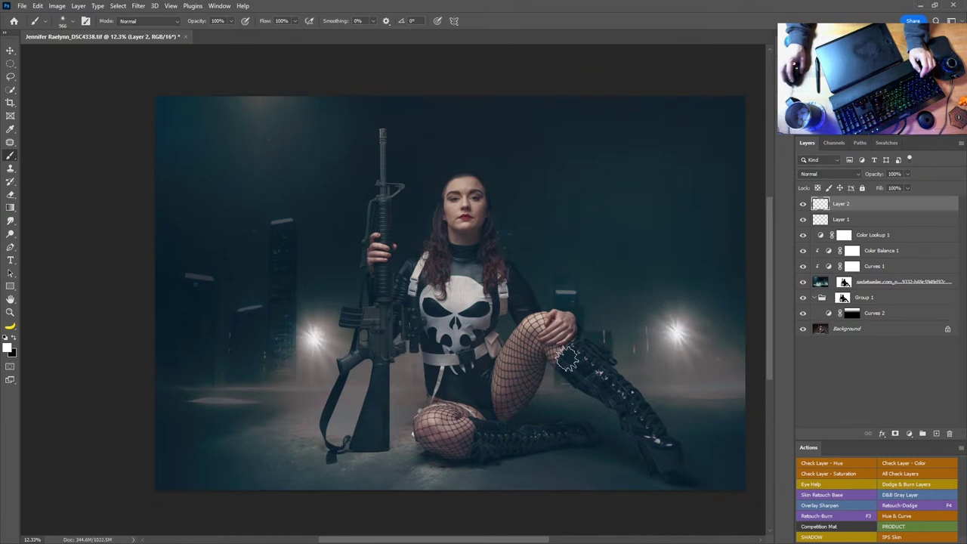
click(139, 6)
click(189, 13)
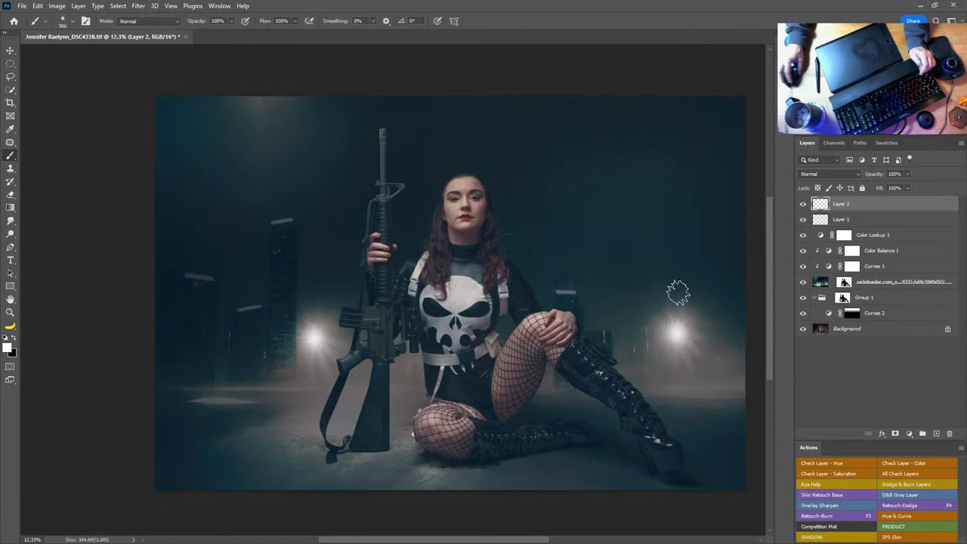
Reduce the brush size to 431, add a smaller white highlight on the background light beside the boots, and reapply the last filter
drag(681, 320, 664, 322)
click(676, 331)
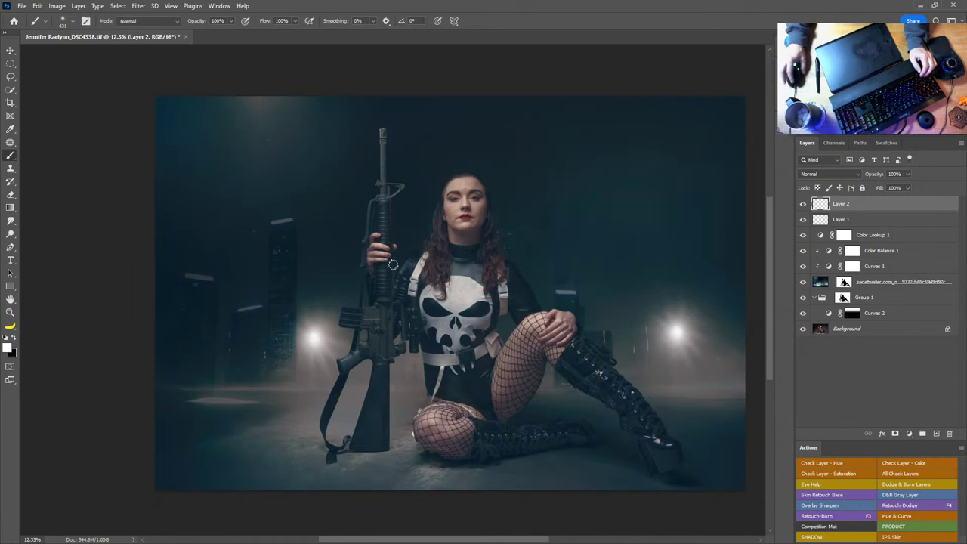
click(136, 8)
click(162, 17)
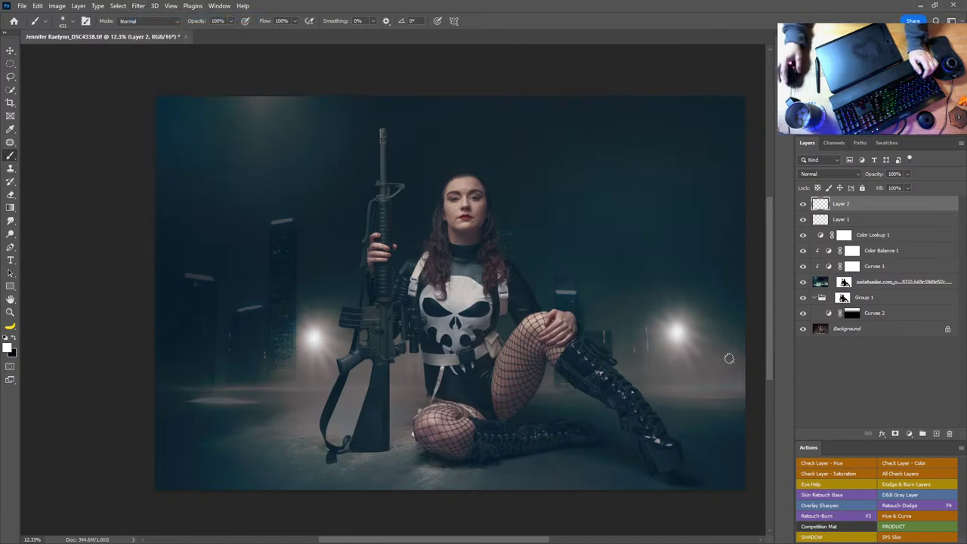
Try merging Layer 1 and Layer 2 into a single layer
shift+click(881, 221)
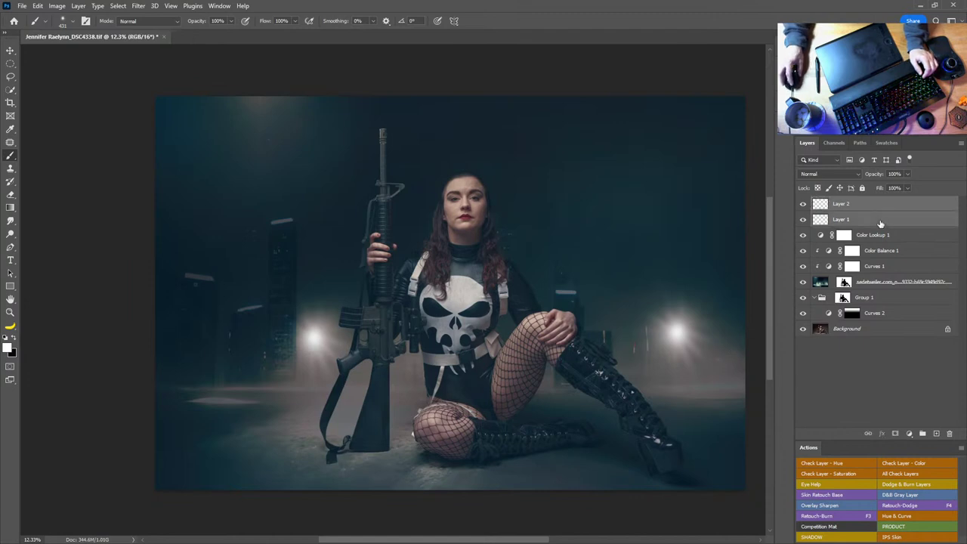
key(ctrl+e)
key(ctrl+z)
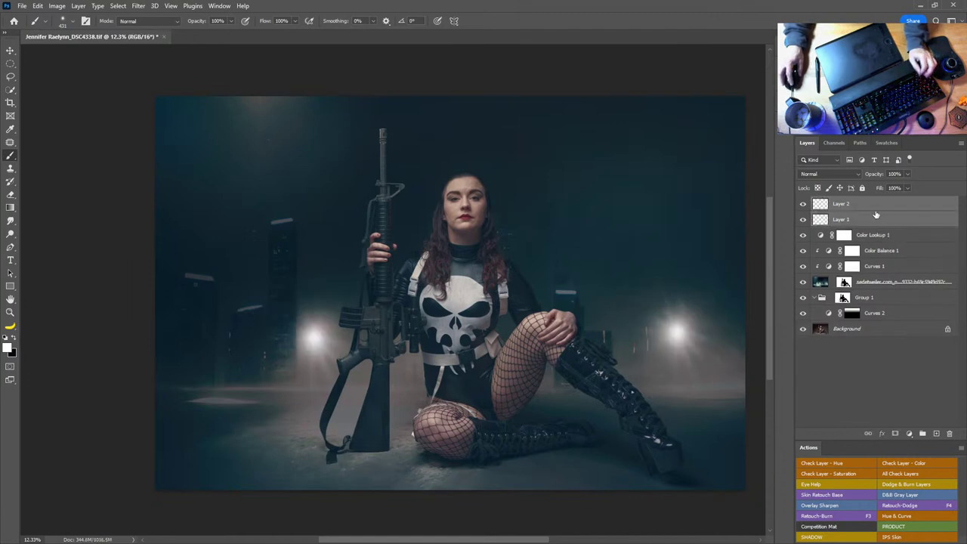
Group Layer 1 and Layer 2 together and name the group lights
click(848, 204)
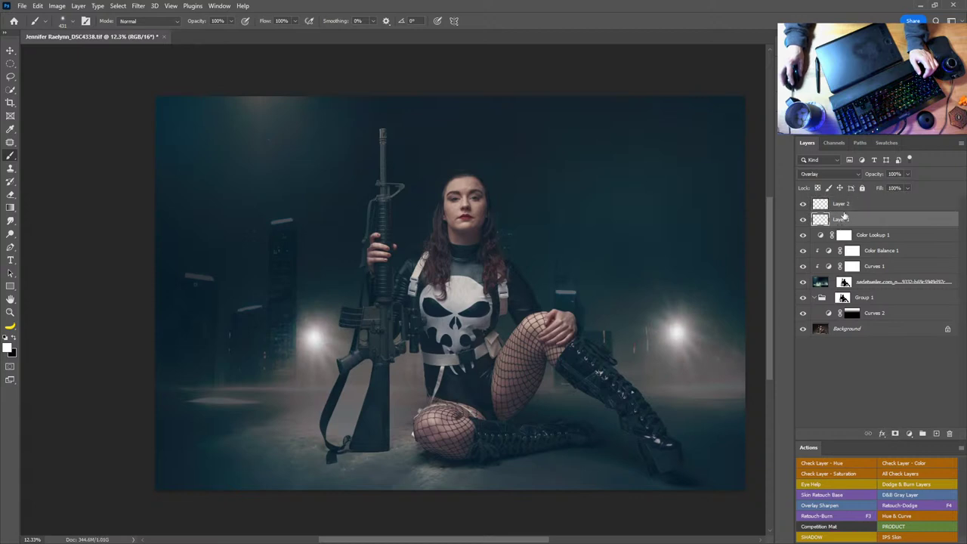
click(841, 221)
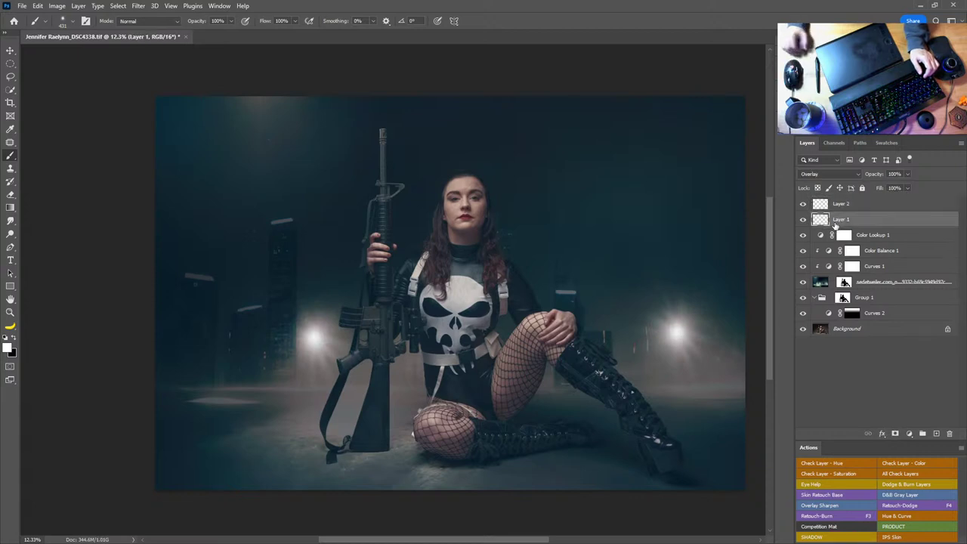
shift+click(843, 204)
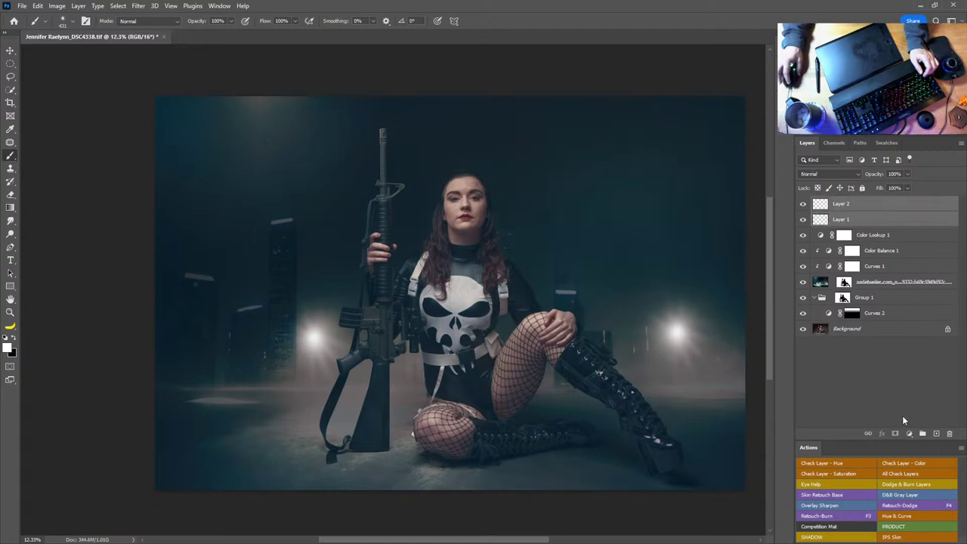
click(923, 434)
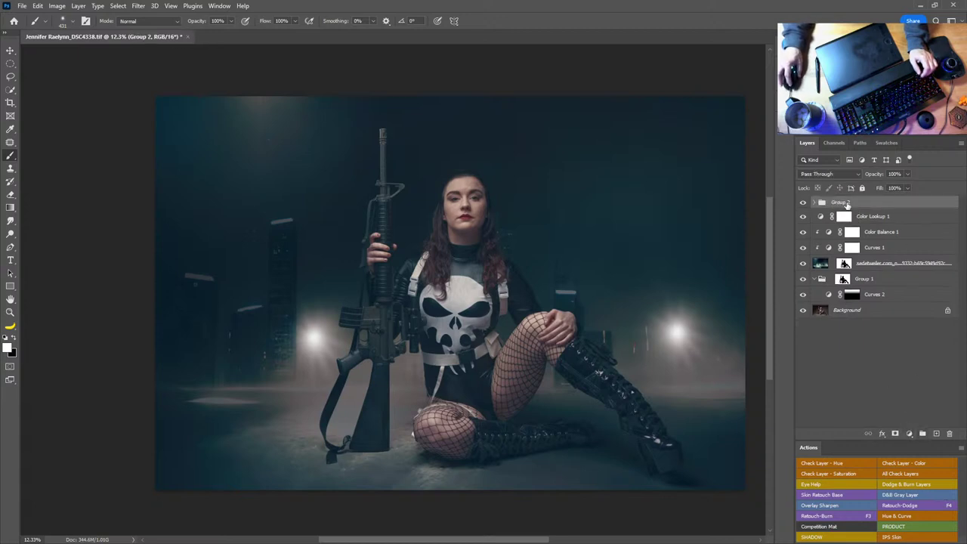
double_click(839, 203)
text(lightw)
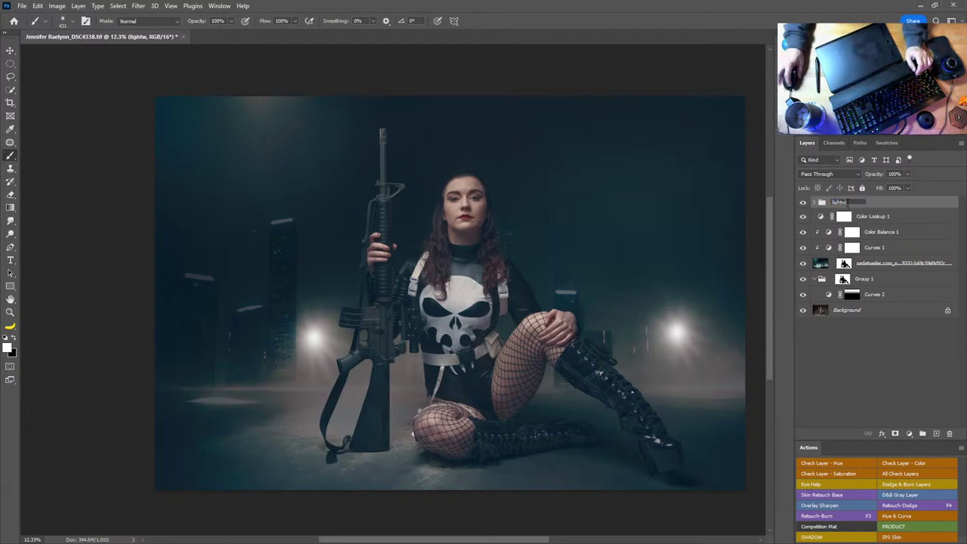
key(BackSpace)
text(s)
key(Return)
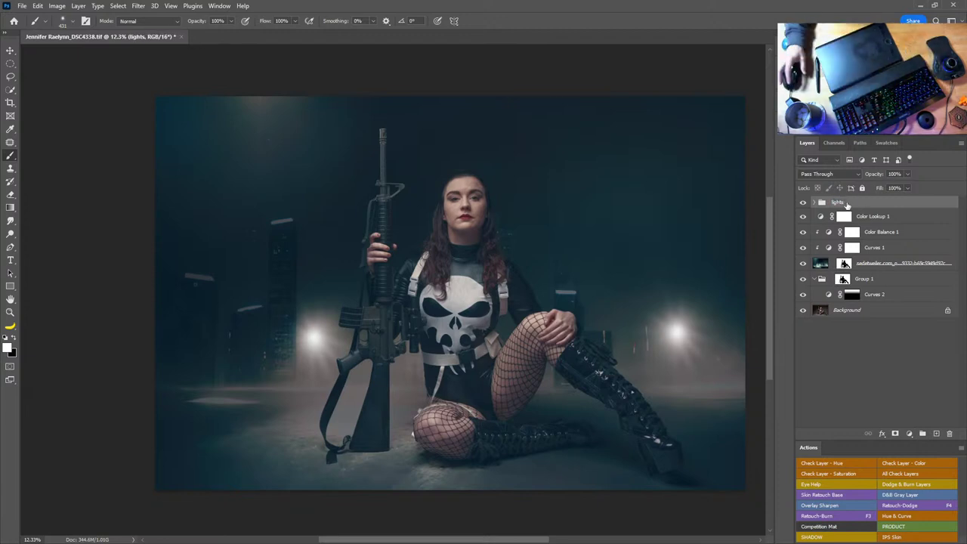
Move the Color Lookup 1 adjustment layer above the lights group
click(882, 349)
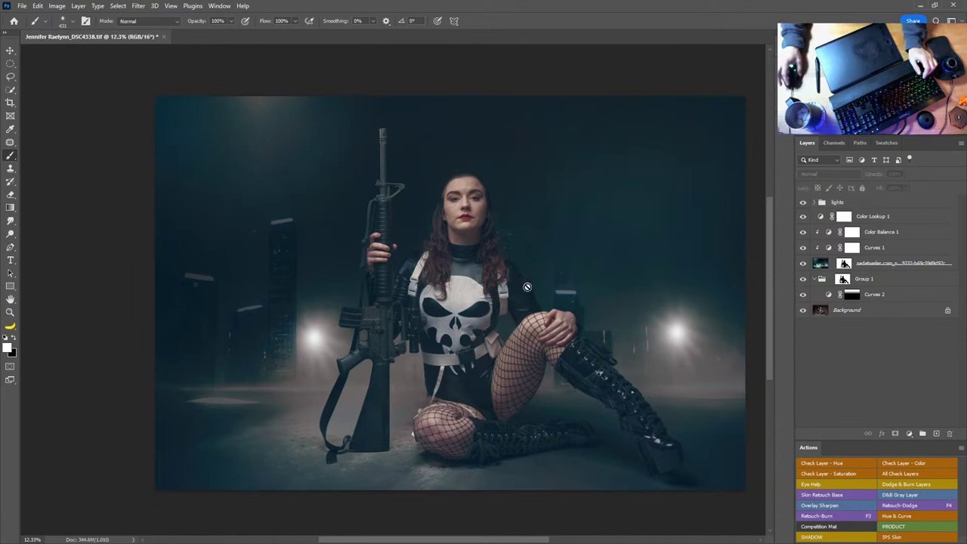
click(875, 217)
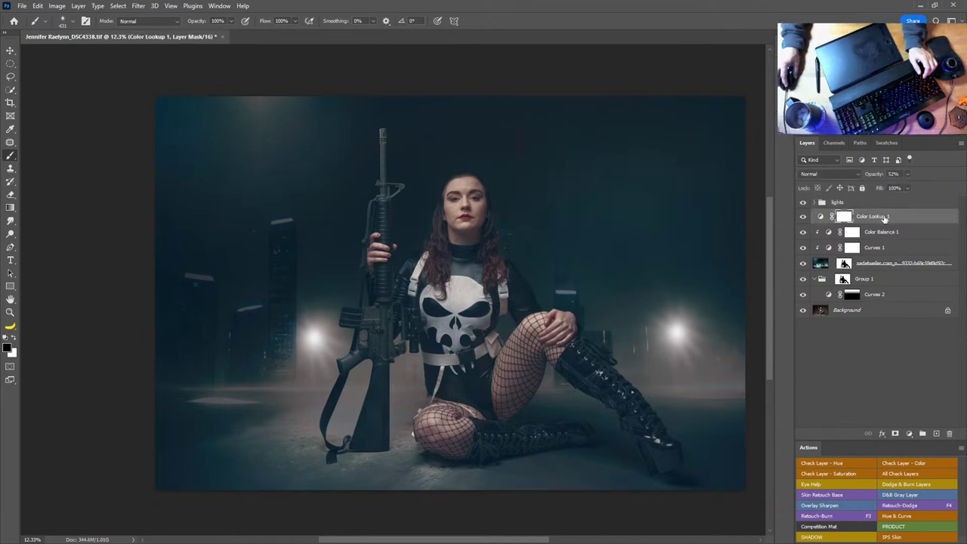
drag(884, 219, 881, 198)
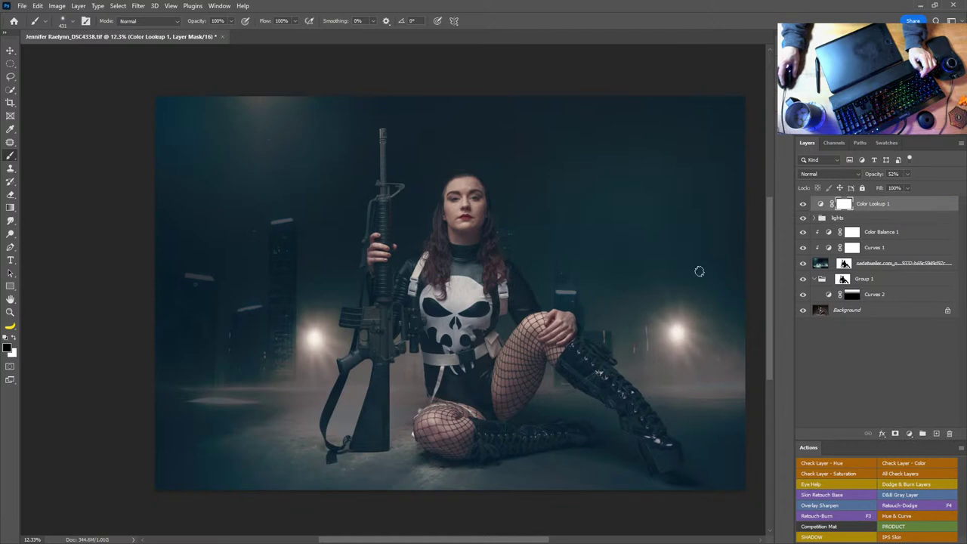
Preview other 3D LUTs on the Color Lookup 1 adjustment and set it to Crisp_Winter.look
double_click(821, 204)
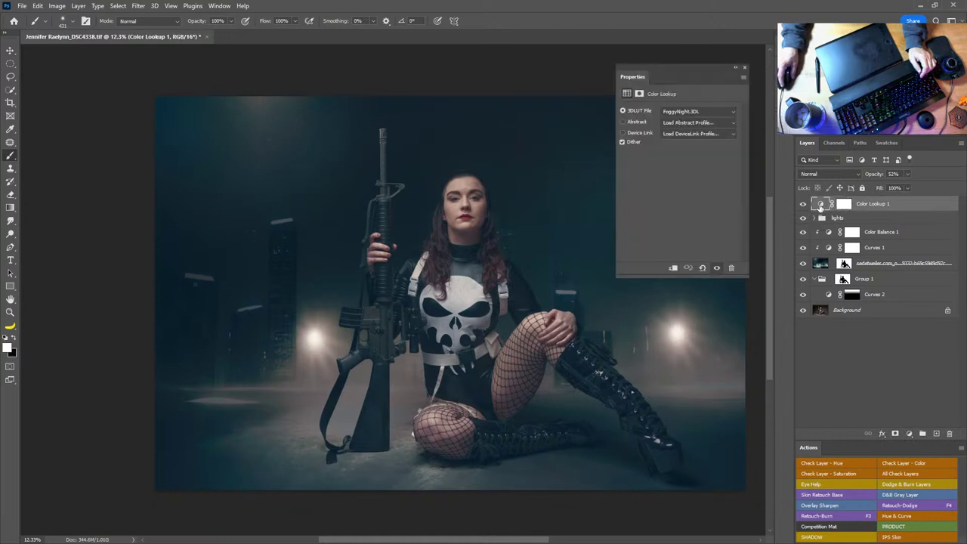
click(687, 112)
click(686, 111)
click(687, 111)
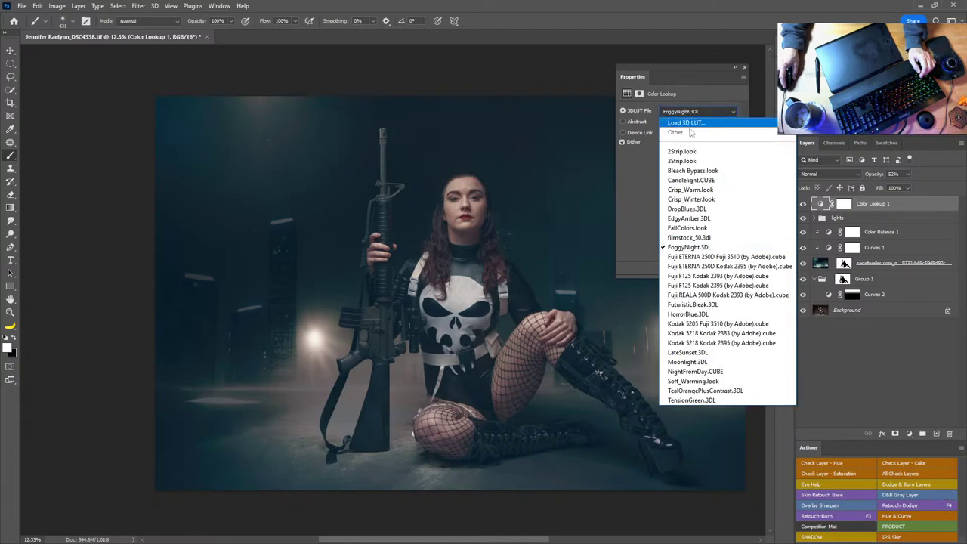
click(689, 227)
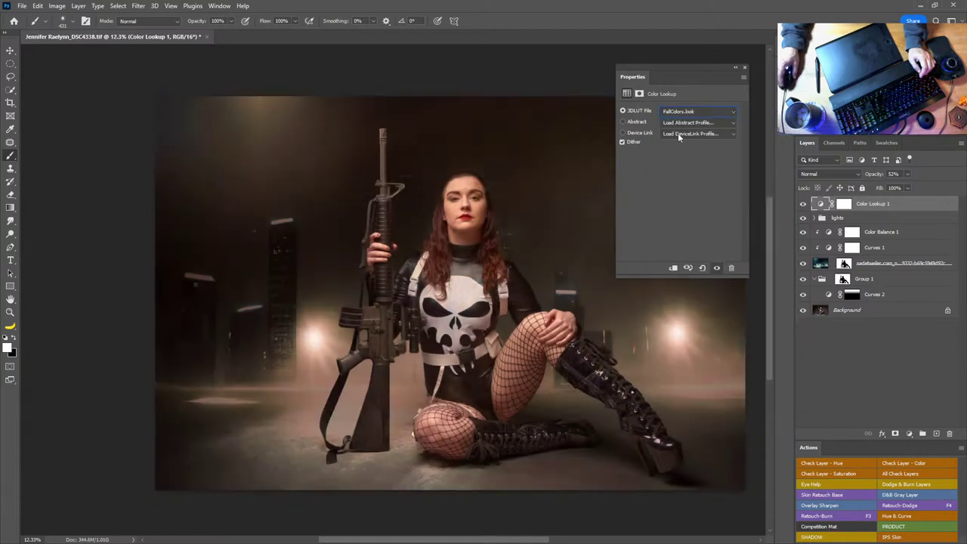
scroll(678, 112, up, 2)
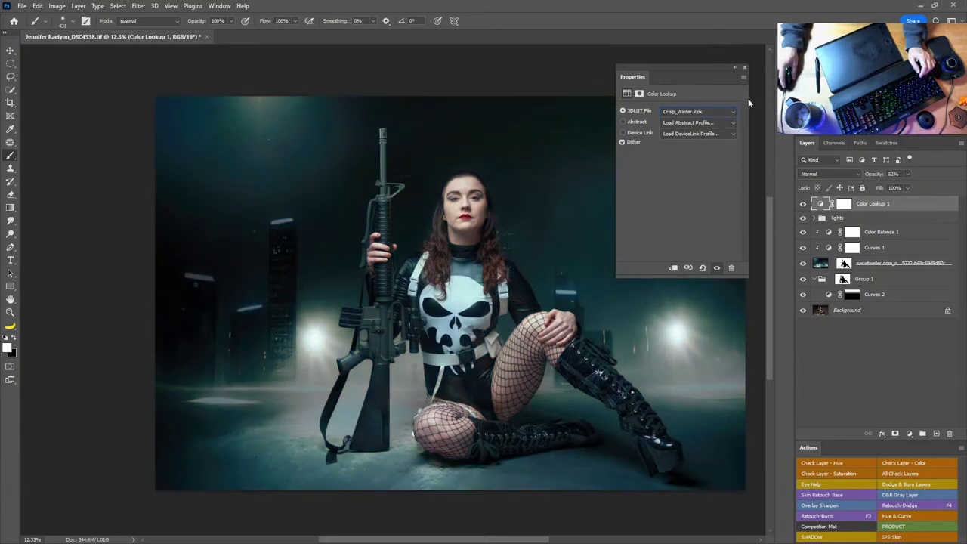
click(745, 68)
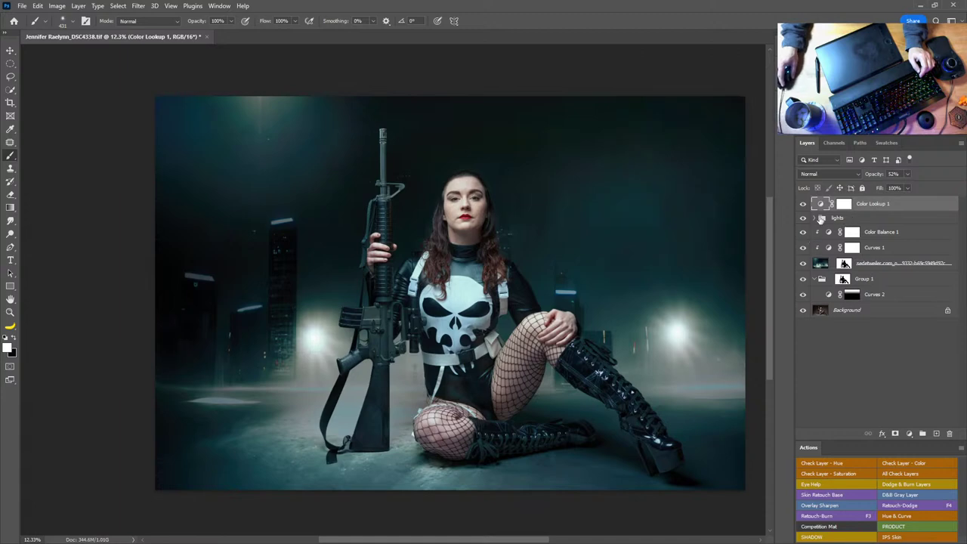
Delete Layer 2 from the lights group and collapse the group
click(815, 218)
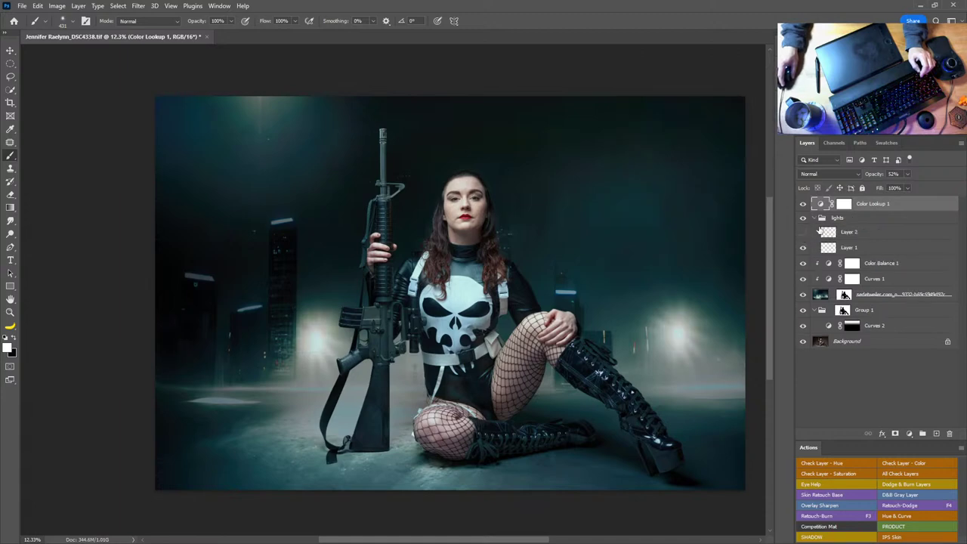
click(863, 233)
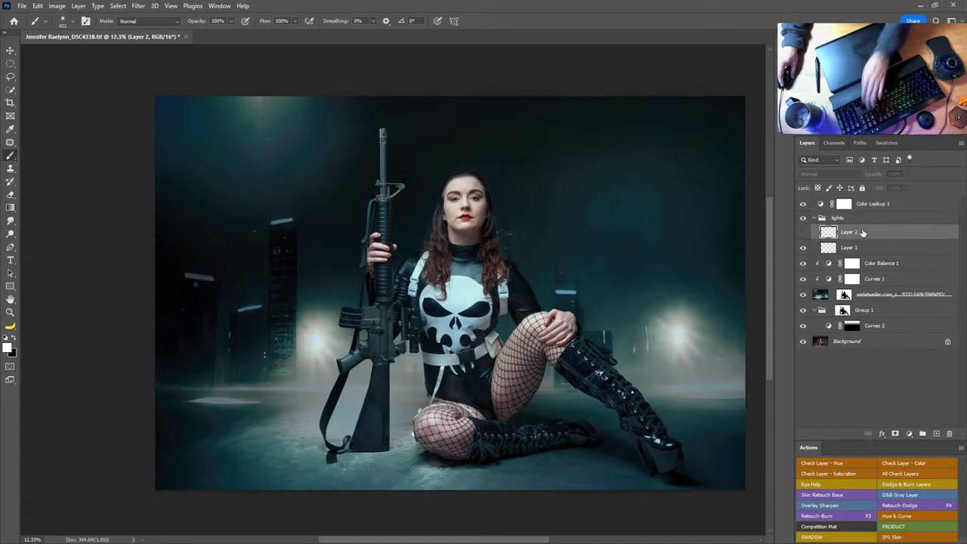
key(Delete)
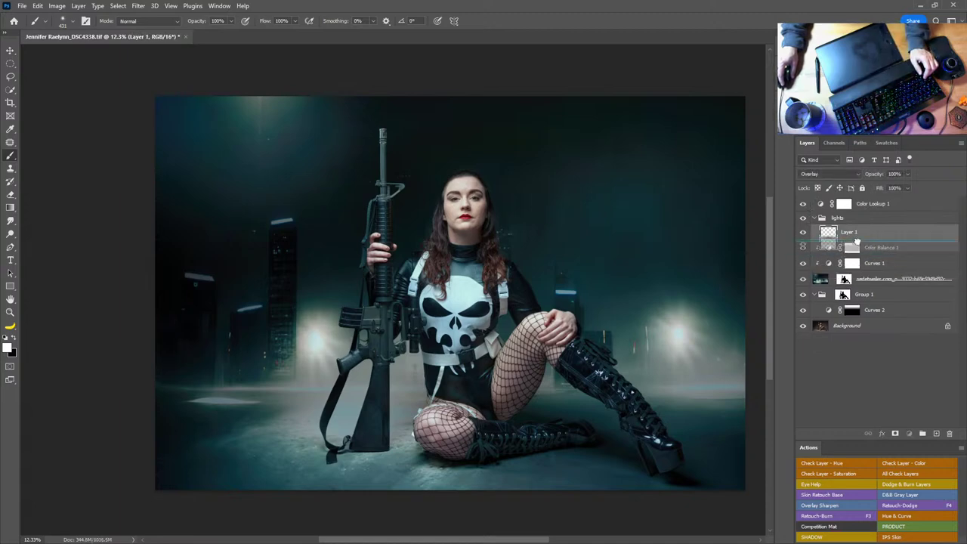
click(815, 219)
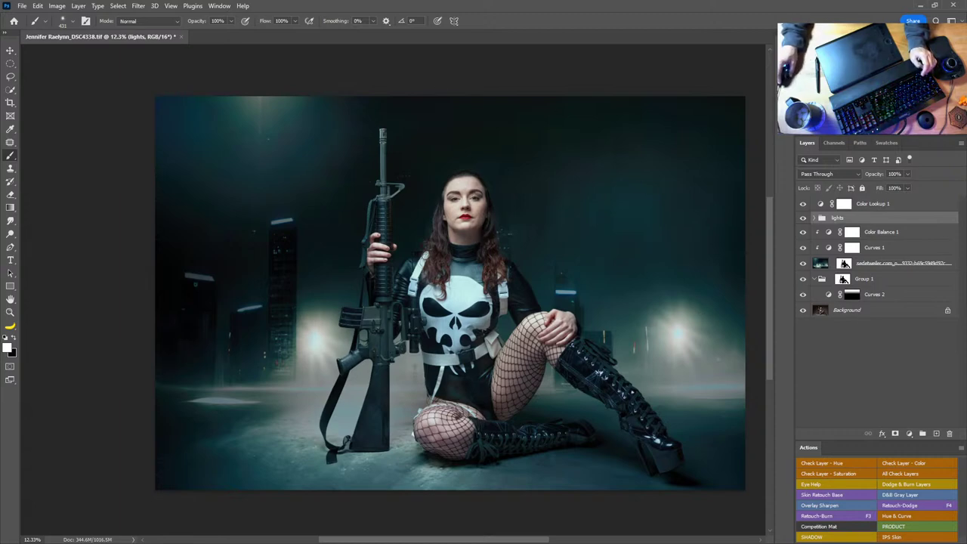
Switch to Adobe Bridge and open the Dust & Particles folder inside Textures
key(alt+Tab)
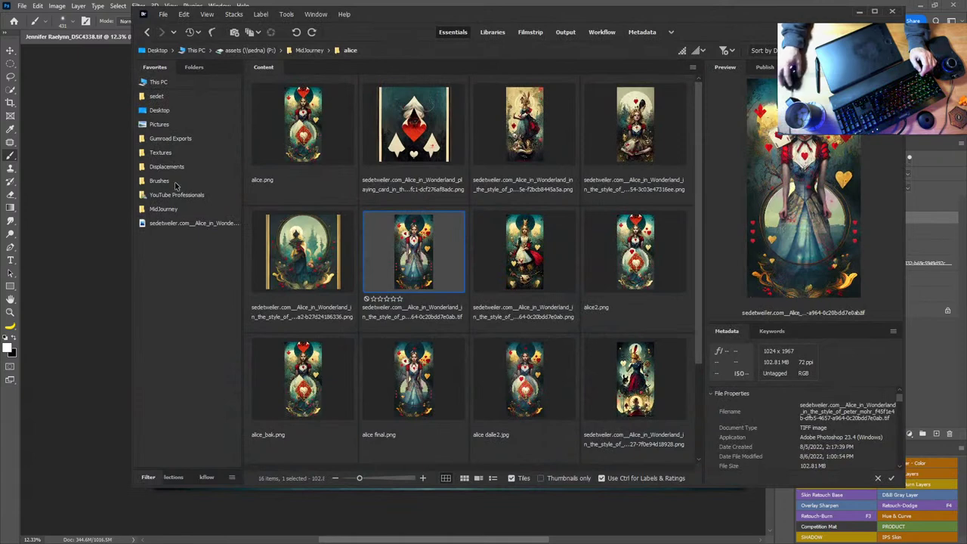
click(161, 152)
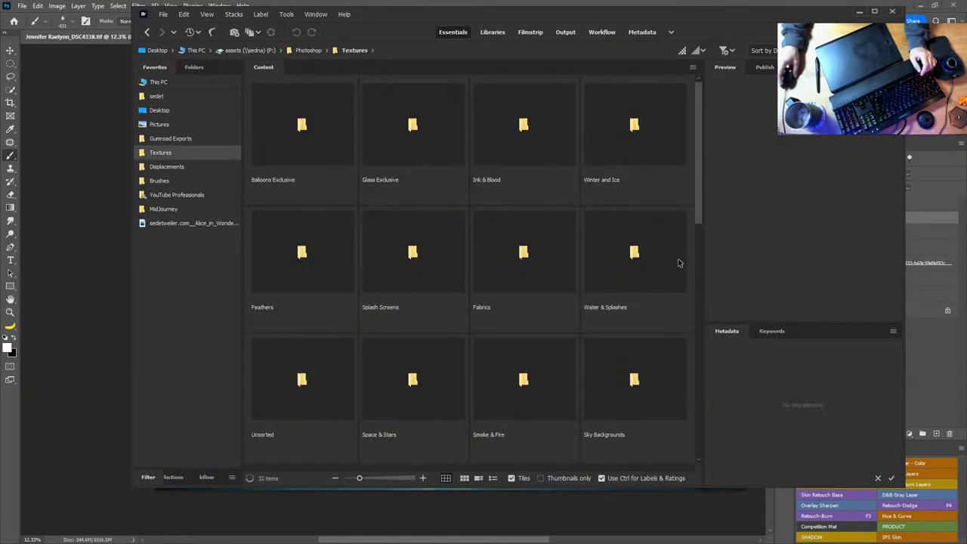
drag(703, 182, 697, 366)
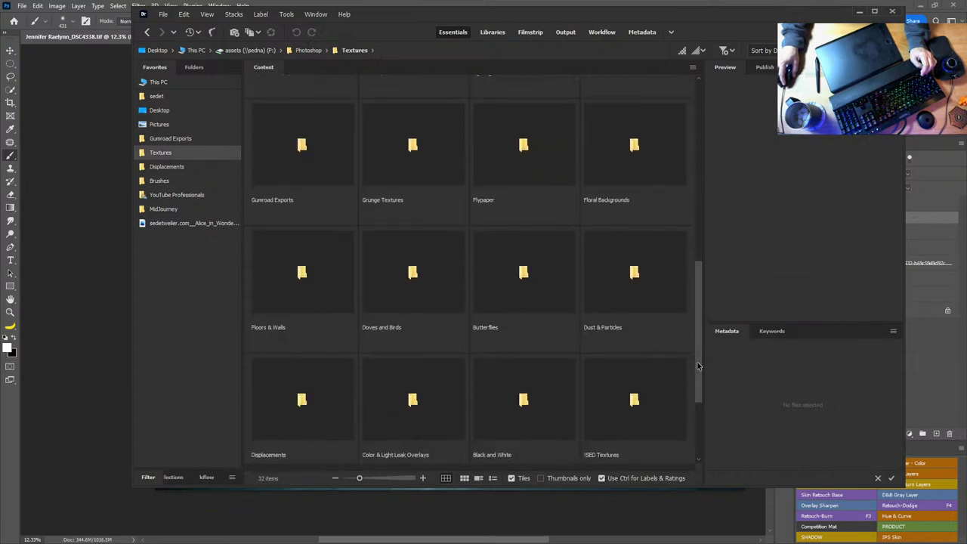
double_click(635, 273)
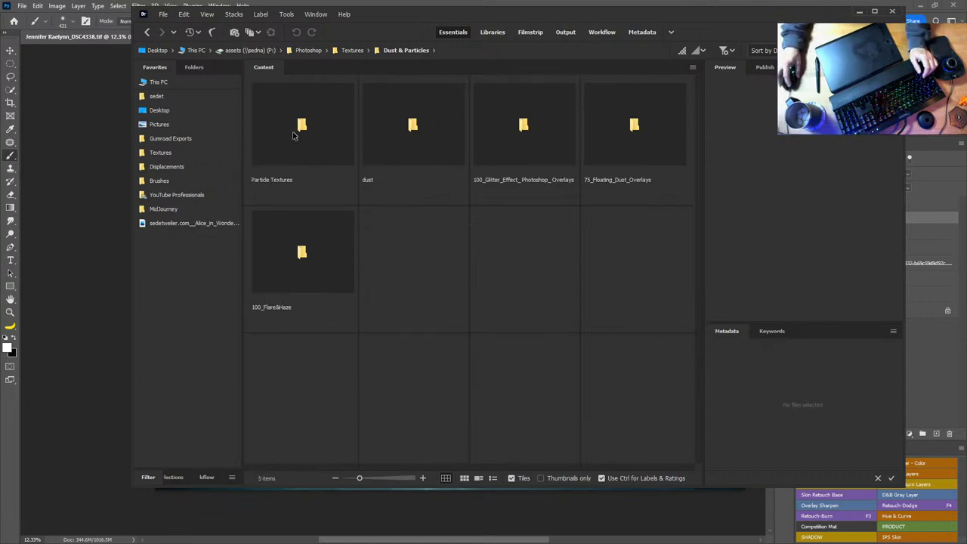
Check the dust folder, return to Dust & Particles, and open the innermost 75_Floating_Dust_Overlays folder
double_click(409, 132)
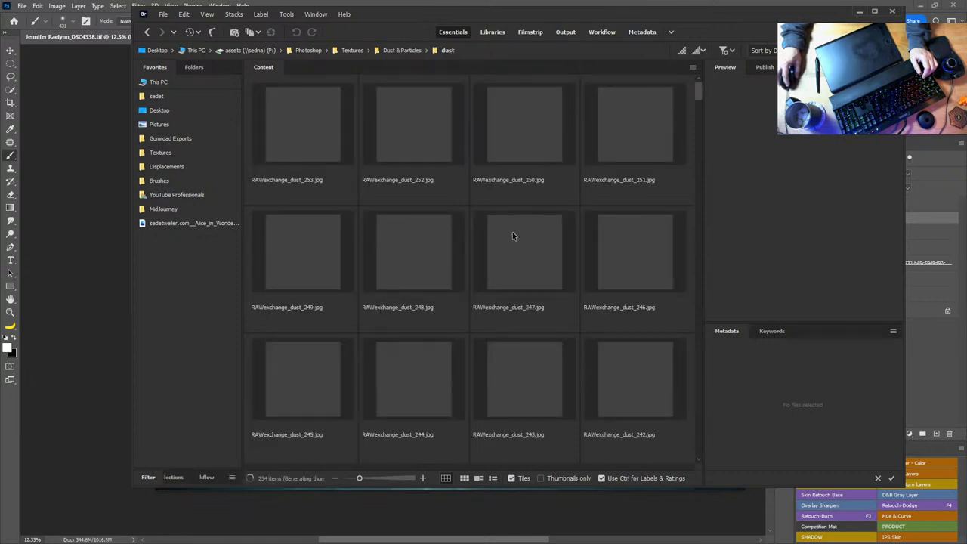
click(406, 51)
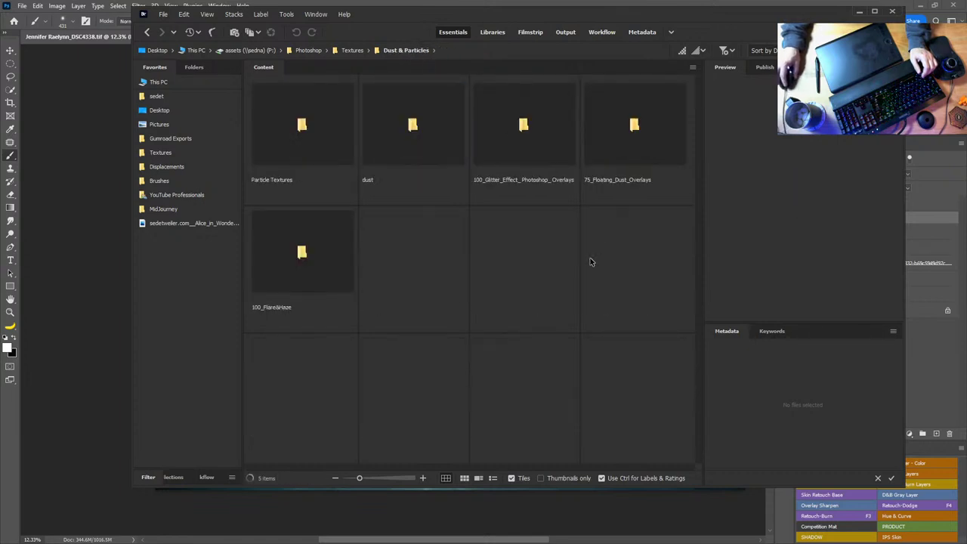
double_click(631, 140)
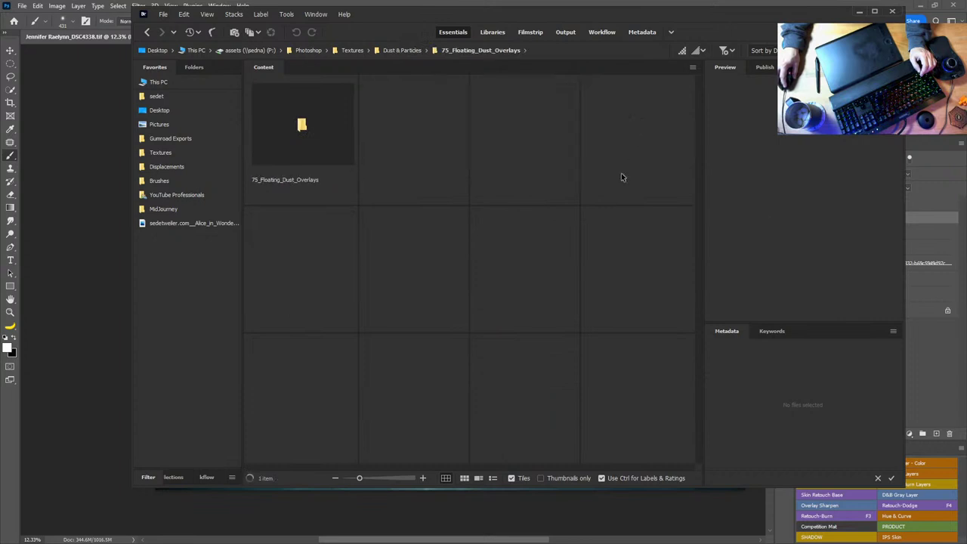
double_click(393, 128)
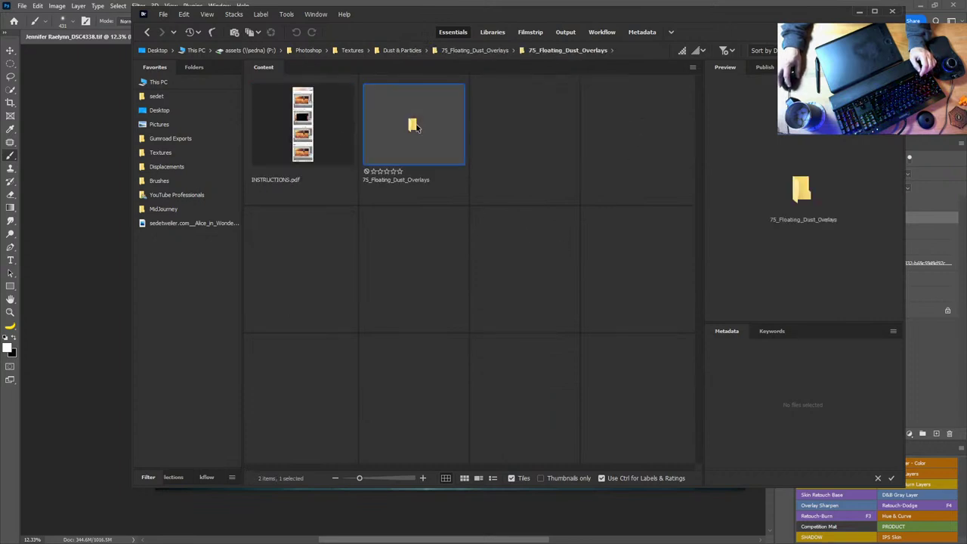
Browse the dust overlays in the folder and preview candidates such as 52.jpg, 33.jpg, 20.jpg and 26.jpg
drag(697, 112, 698, 313)
click(539, 210)
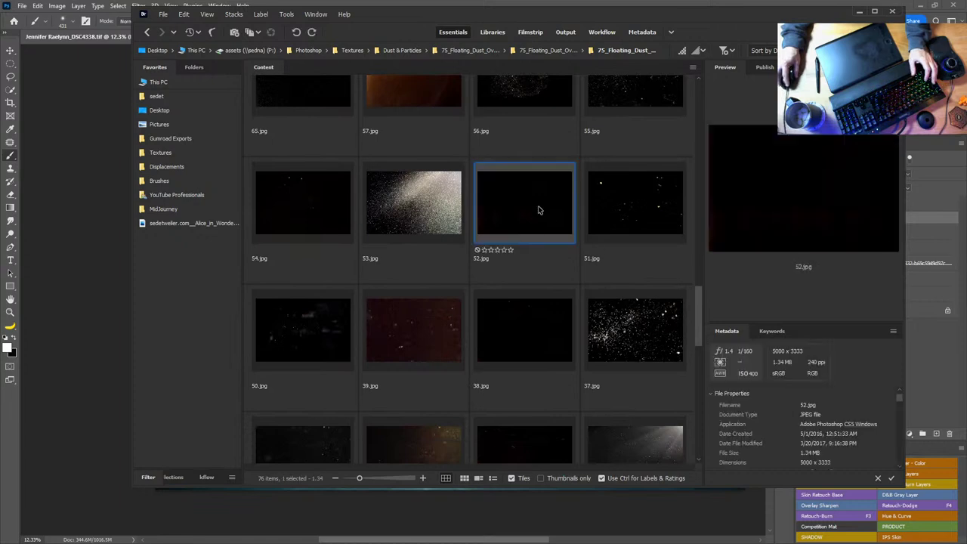
drag(700, 318, 700, 343)
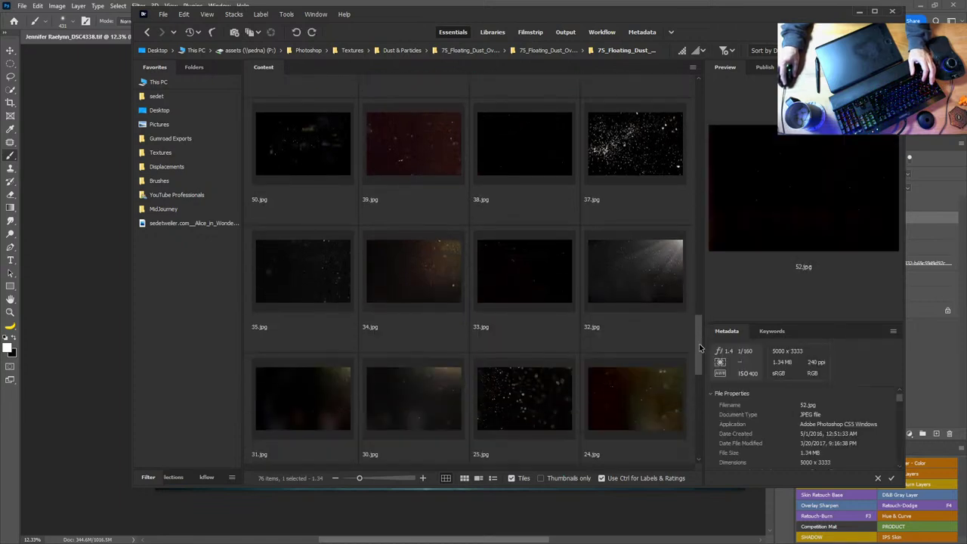
click(521, 291)
scroll(568, 310, down, 1)
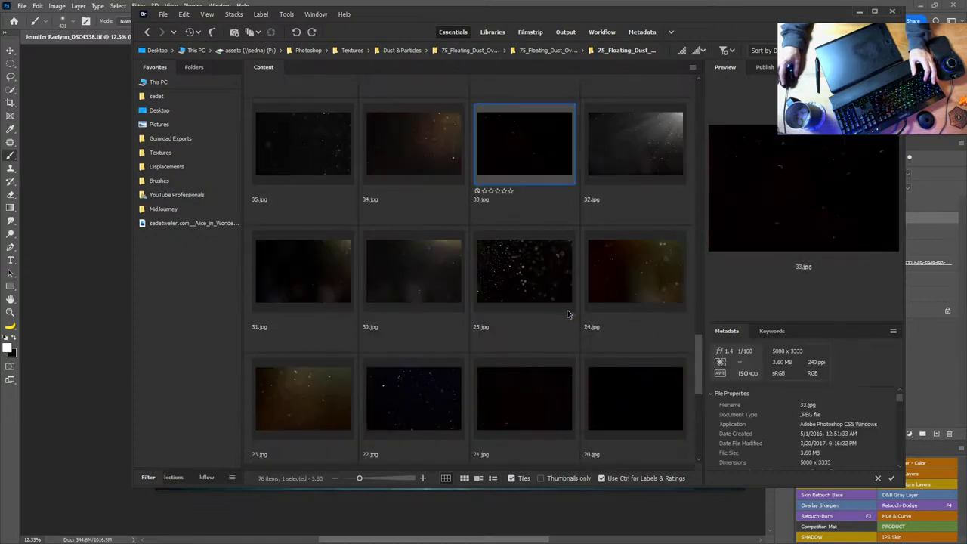
scroll(568, 378, down, 1)
click(626, 273)
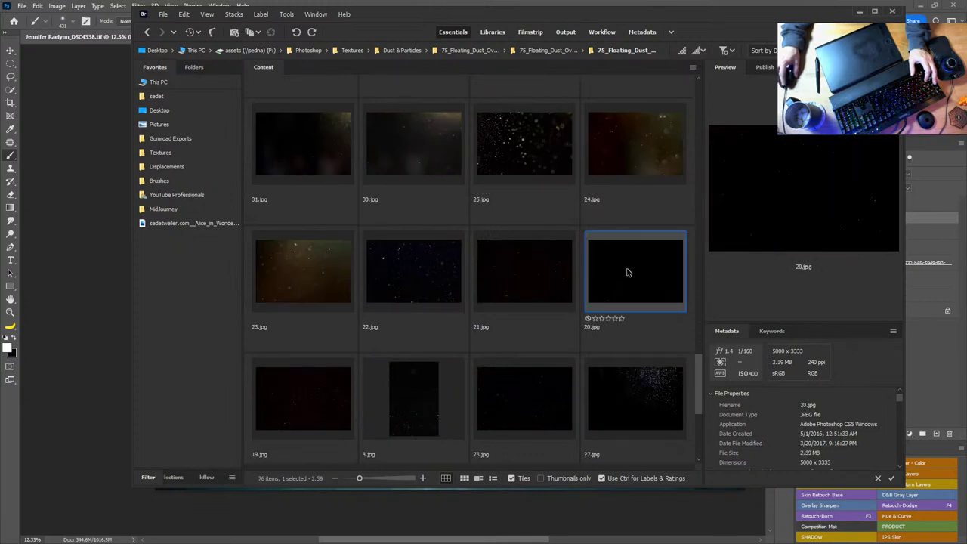
scroll(574, 317, down, 1)
click(427, 392)
click(308, 403)
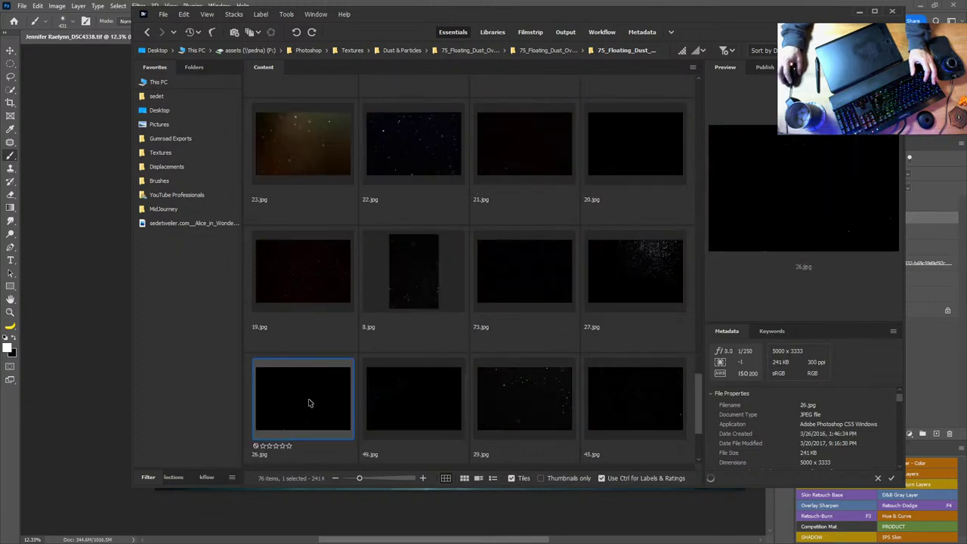
scroll(550, 346, down, 1)
Place 74.jpg from Bridge into the Photoshop portrait above the lights group, scaled to 316.80% to cover the canvas
click(517, 403)
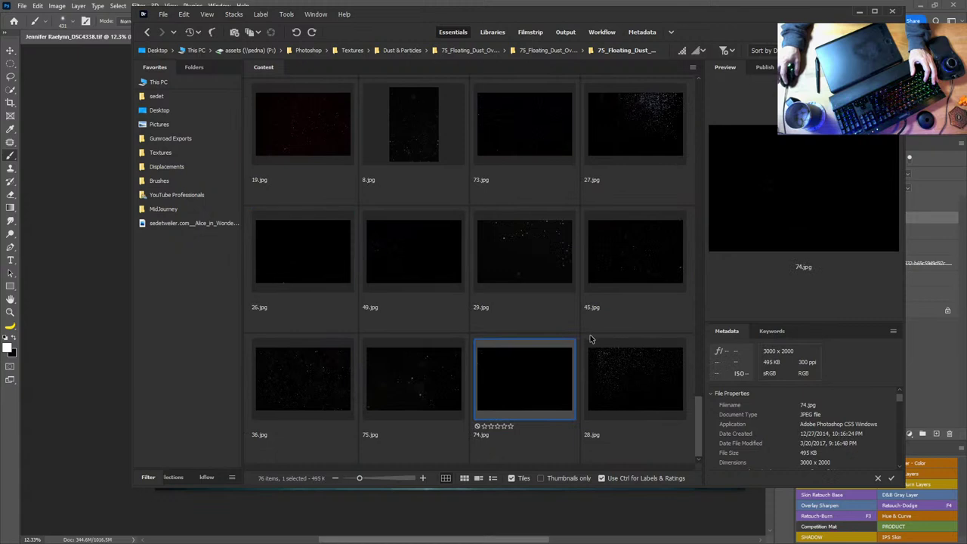
drag(521, 395, 76, 272)
drag(499, 271, 325, 166)
drag(341, 220, 745, 489)
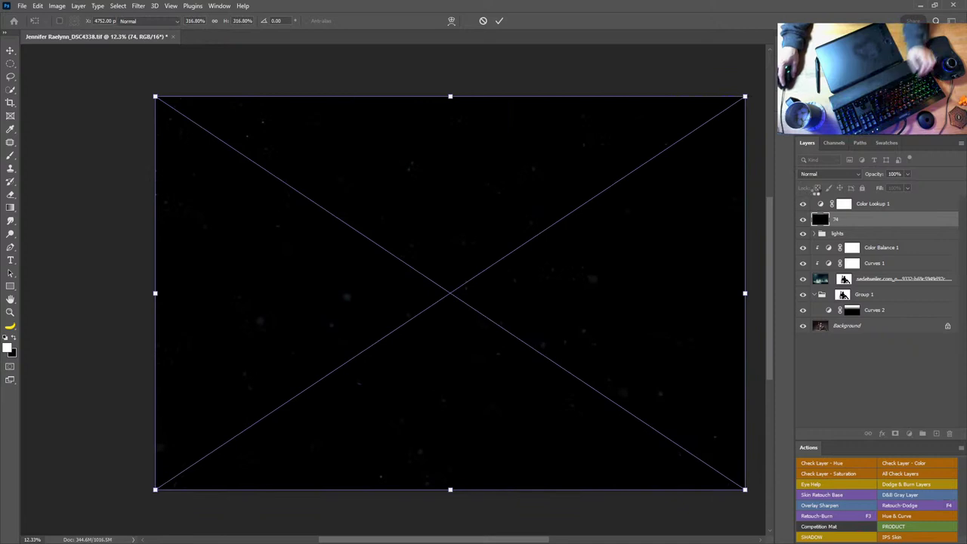
key(Return)
Set the blend mode of the 74 dust layer to Screen
key(b)
drag(868, 221, 874, 199)
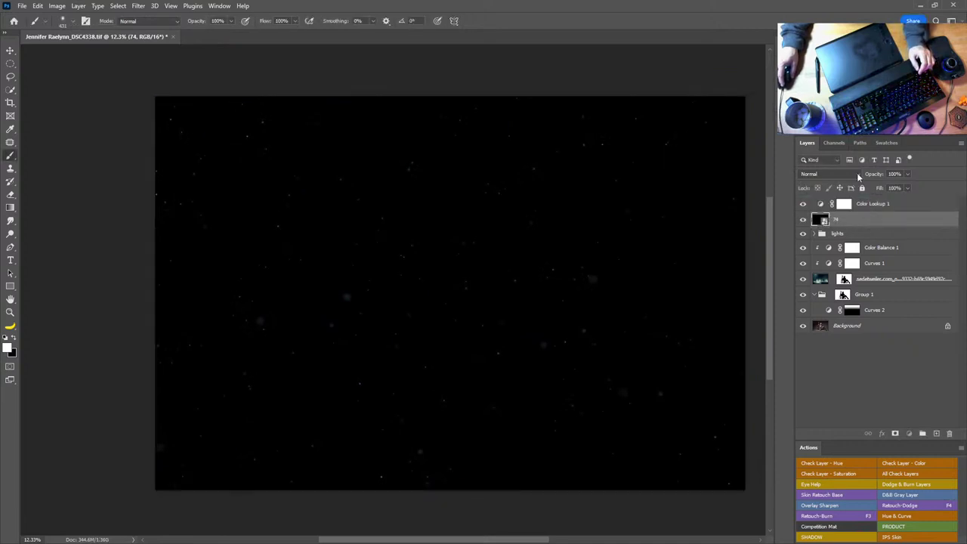
click(830, 174)
click(828, 259)
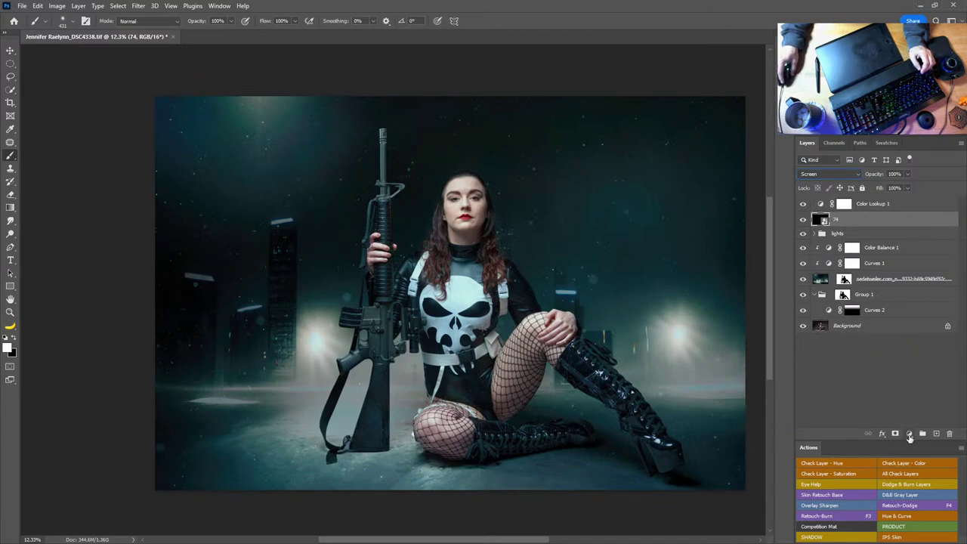
Add a Curves adjustment clipped to the 74 dust layer and lower its midtones to input 141, output 87
click(911, 437)
click(854, 304)
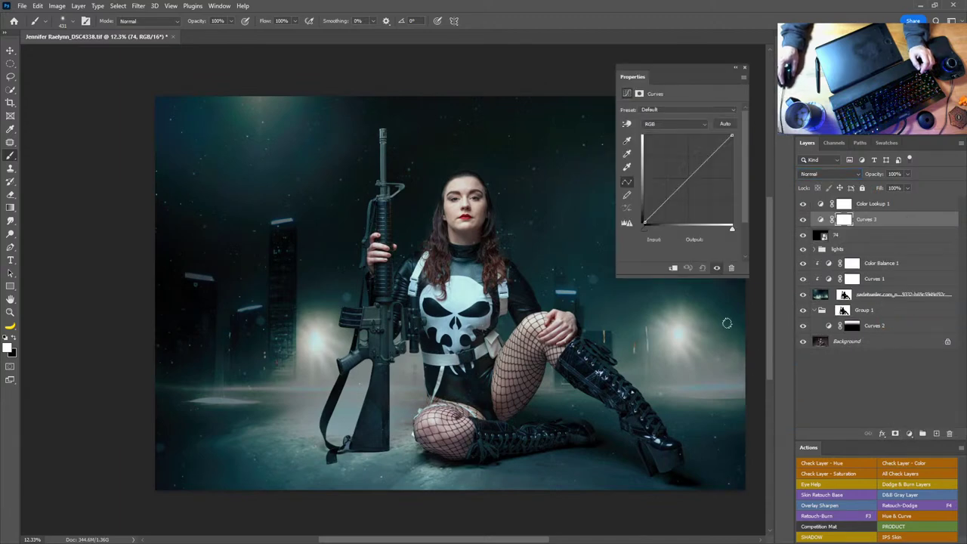
click(672, 267)
drag(684, 184, 693, 193)
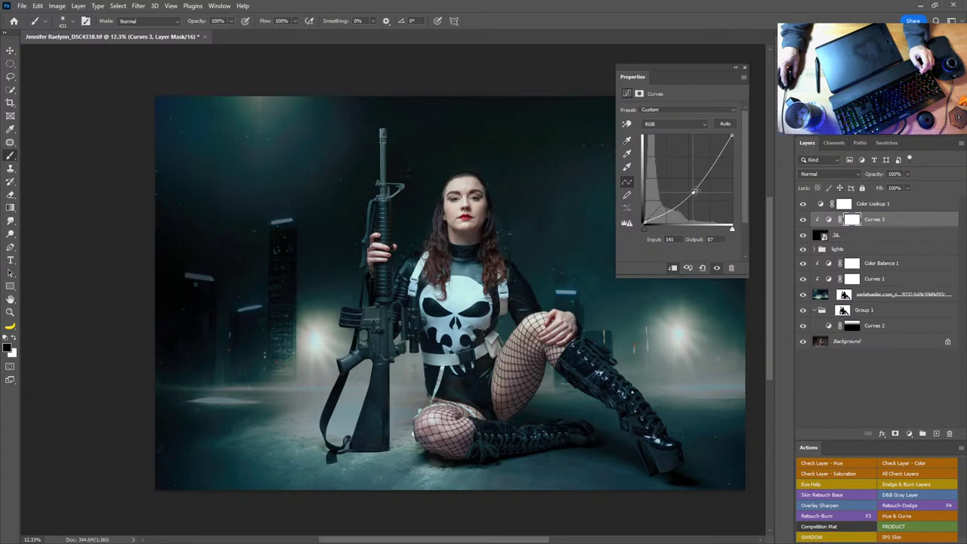
click(745, 67)
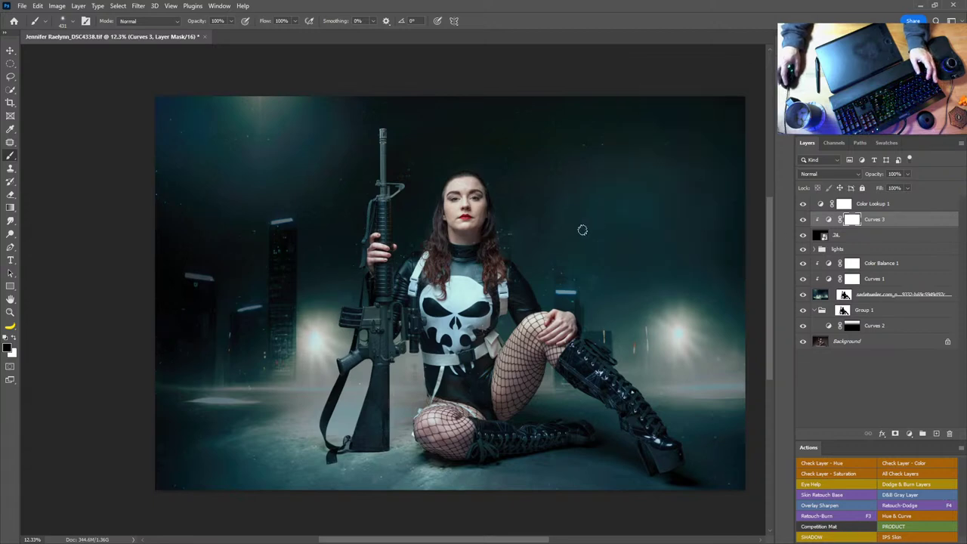
Rasterize the 74 dust layer and patch away distracting specks in the dark background around the woman's head
right_click(875, 239)
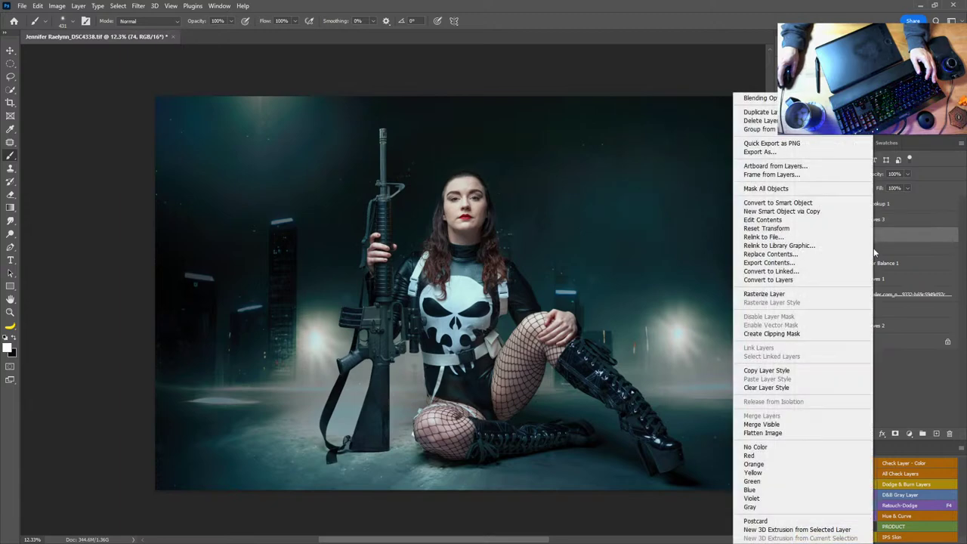
click(823, 295)
key(j)
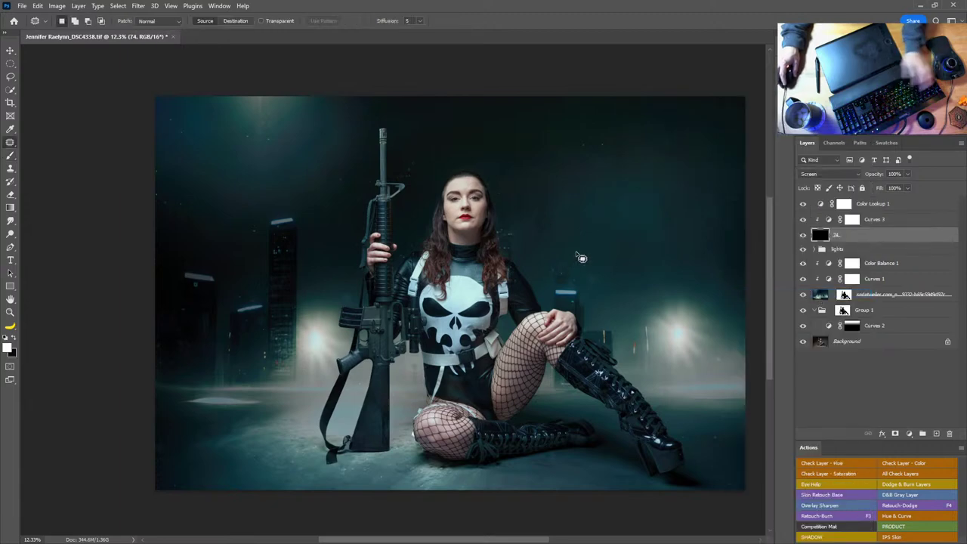
mouse_move(584, 264)
mouse_down()
mouse_move(594, 276)
mouse_move(577, 218)
mouse_up()
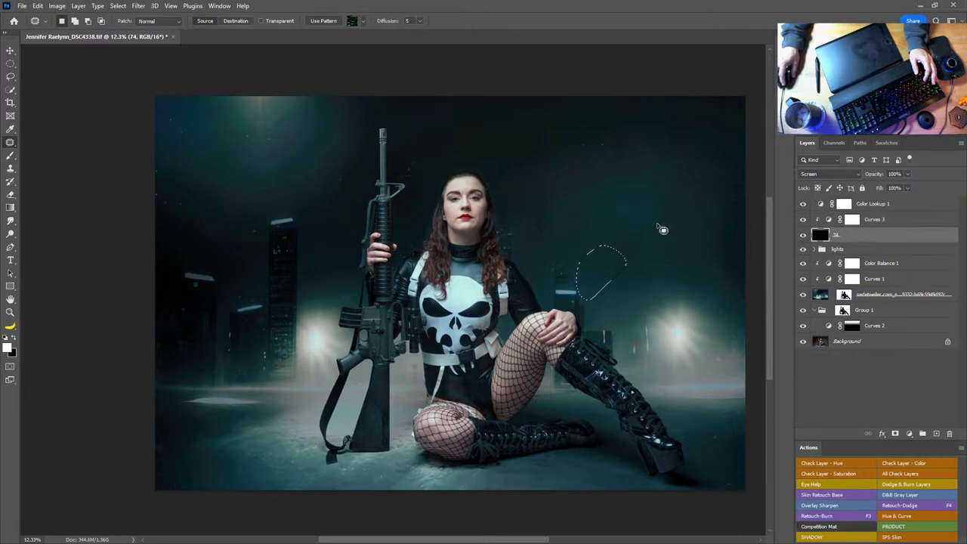
mouse_move(647, 197)
mouse_down()
mouse_move(661, 217)
mouse_move(648, 198)
mouse_up()
drag(640, 215, 678, 249)
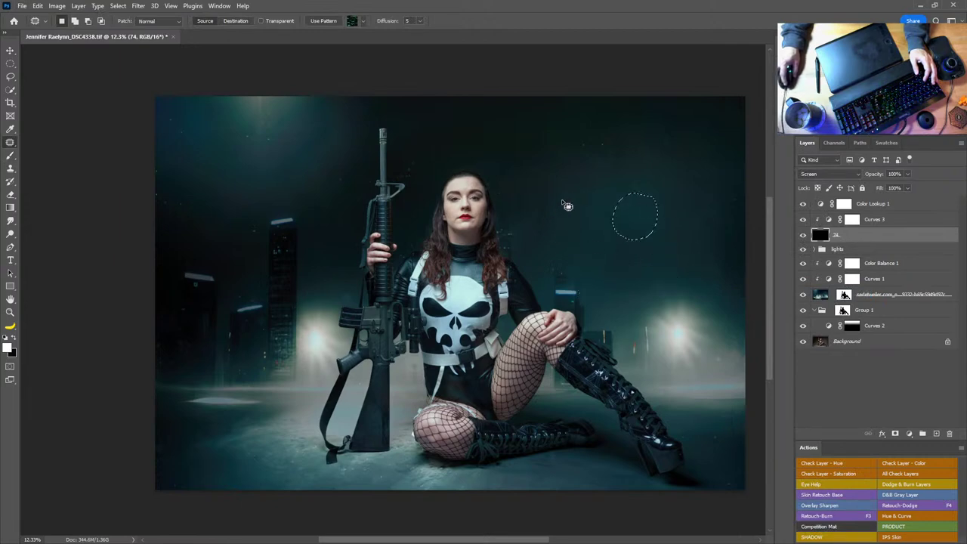
drag(559, 198, 558, 204)
drag(551, 237, 665, 227)
mouse_move(536, 143)
mouse_down()
mouse_move(489, 177)
mouse_move(564, 186)
mouse_move(655, 238)
mouse_up()
mouse_move(446, 148)
mouse_down()
mouse_move(400, 167)
mouse_move(641, 233)
mouse_up()
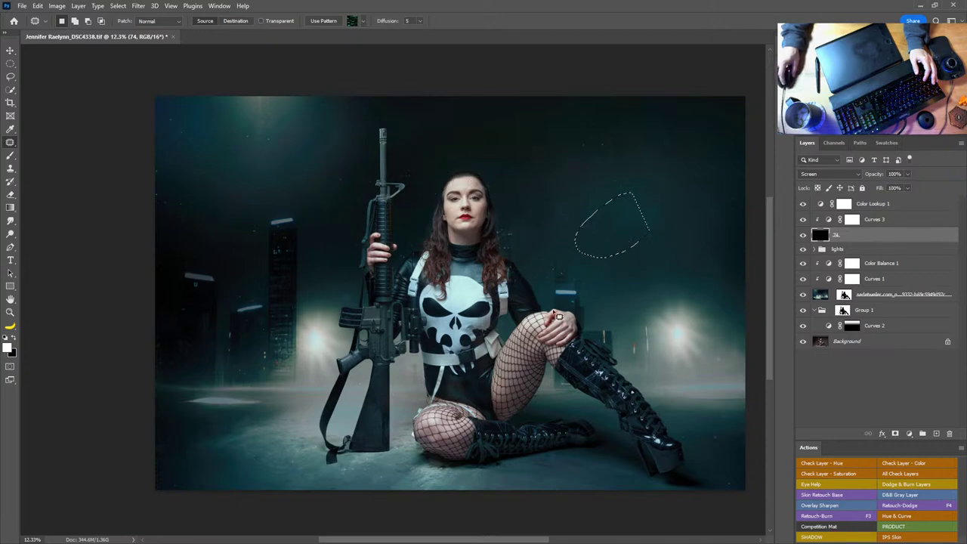
click(355, 177)
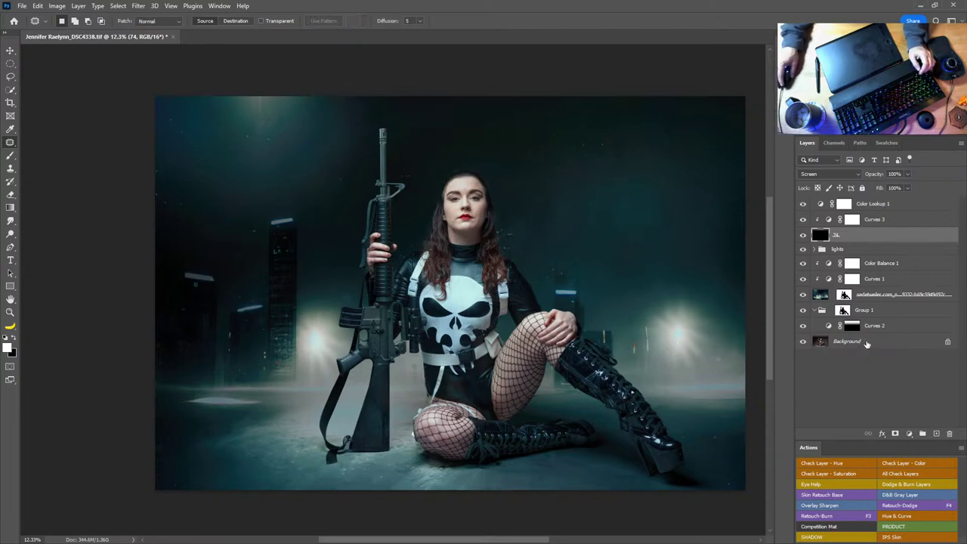
Group all layers from Curves 2 up to Curves 3, select the Background layer and save the document
click(877, 326)
shift+click(873, 219)
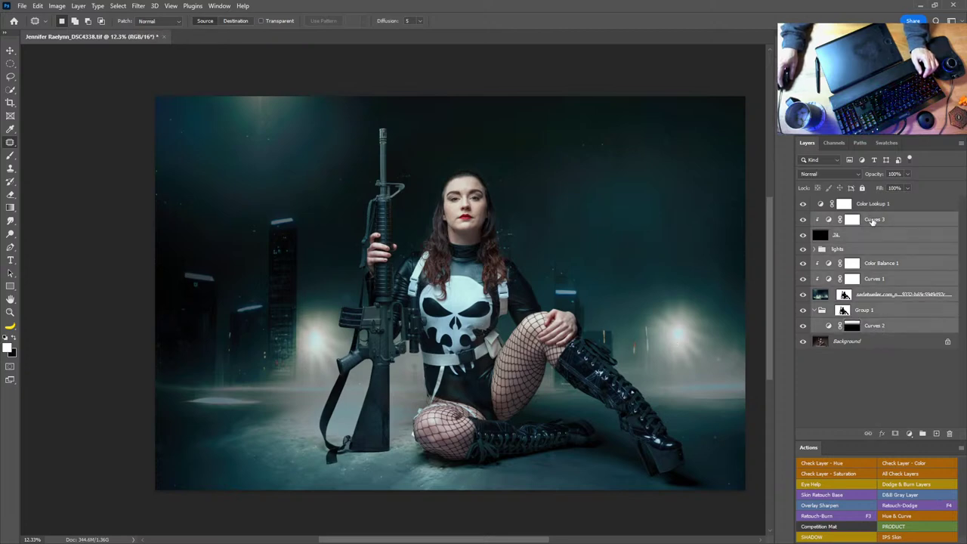
click(923, 434)
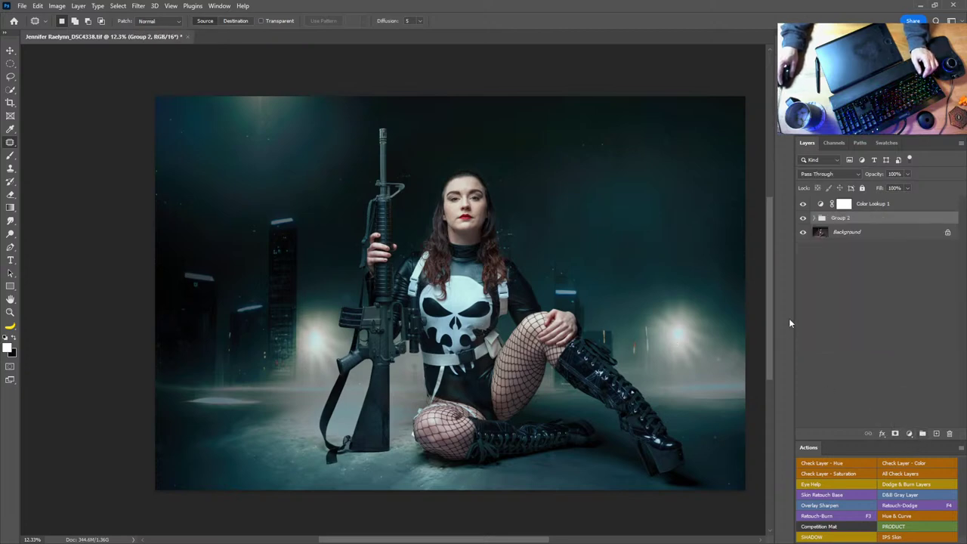
click(847, 234)
key(ctrl+s)
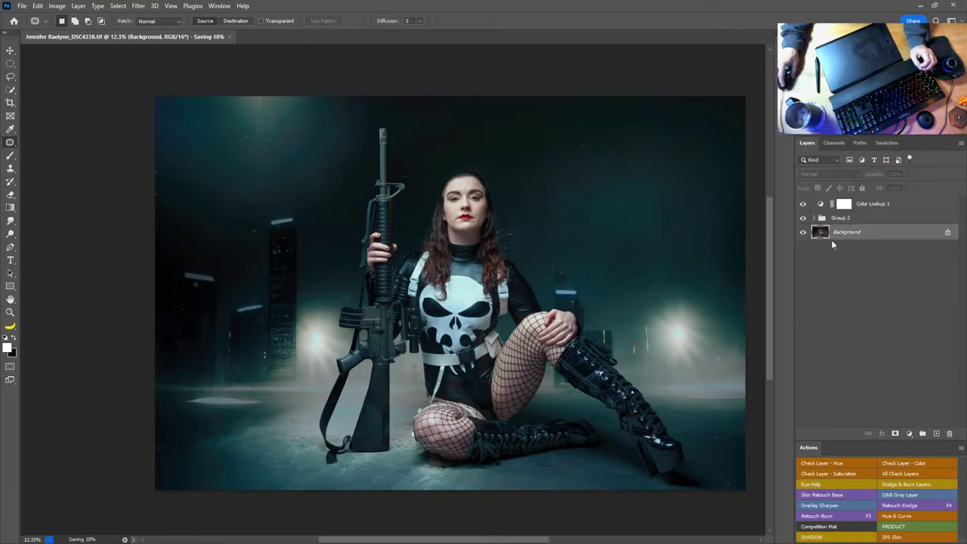
Run the Skin Retouch Base action on the Background layer, compare blur radii on the face, and apply Gaussian Blur at 4 pixels
click(847, 495)
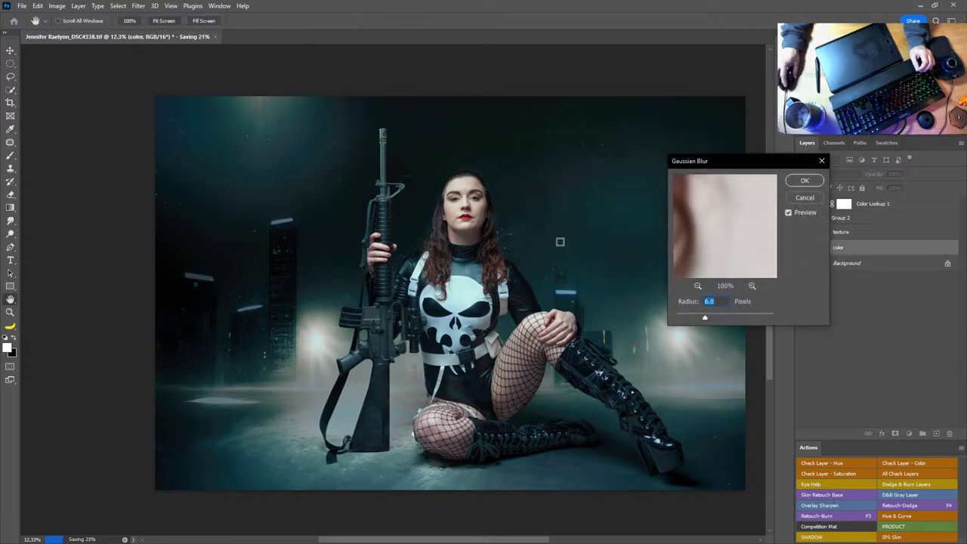
click(454, 197)
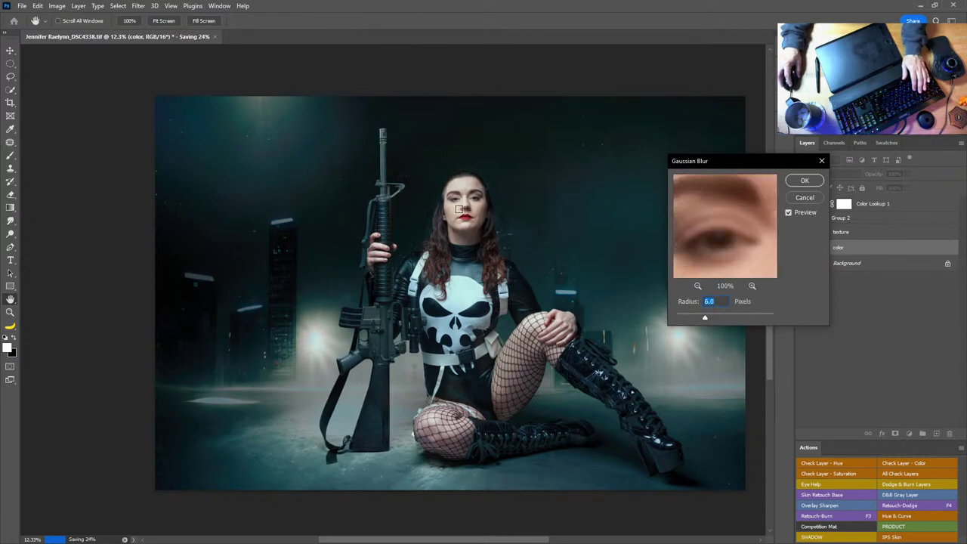
text(4)
click(470, 205)
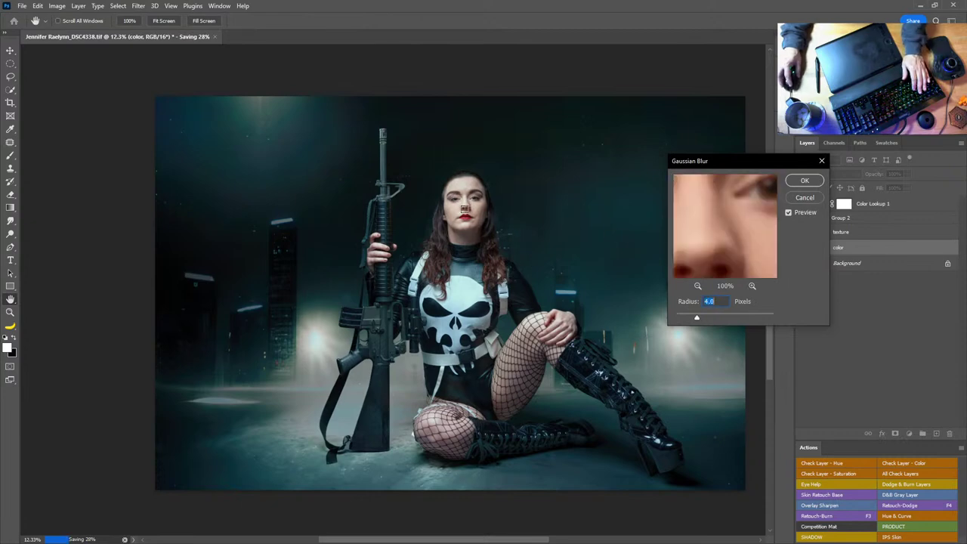
click(464, 210)
text(3)
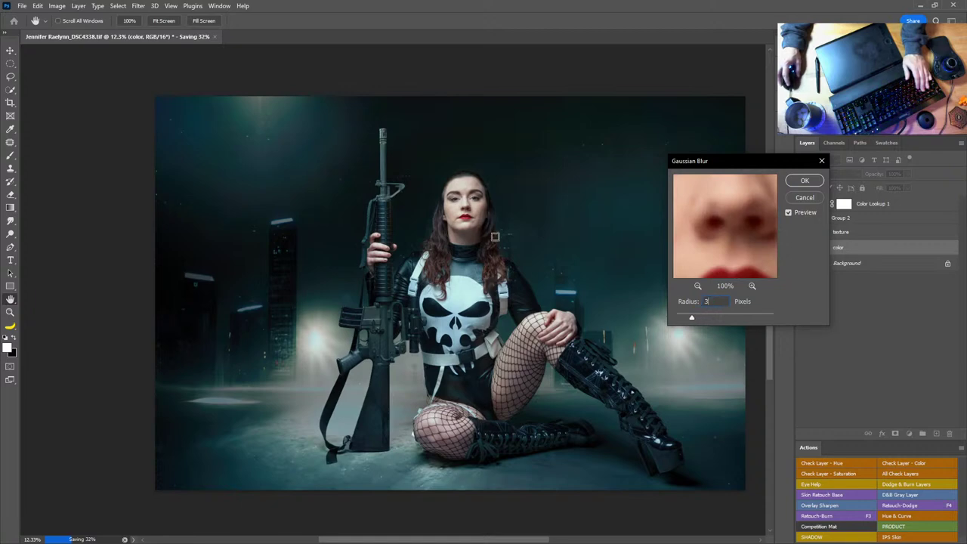
click(467, 195)
click(457, 204)
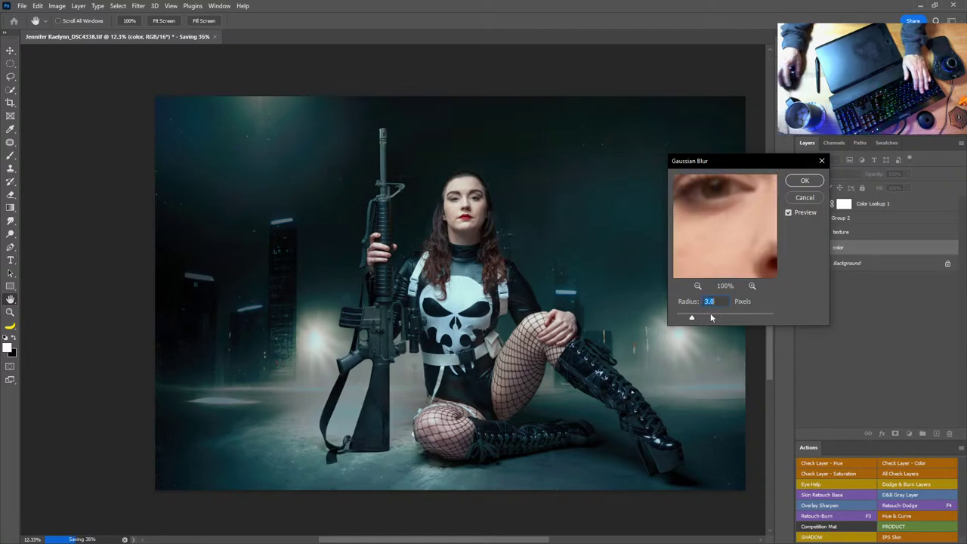
click(460, 194)
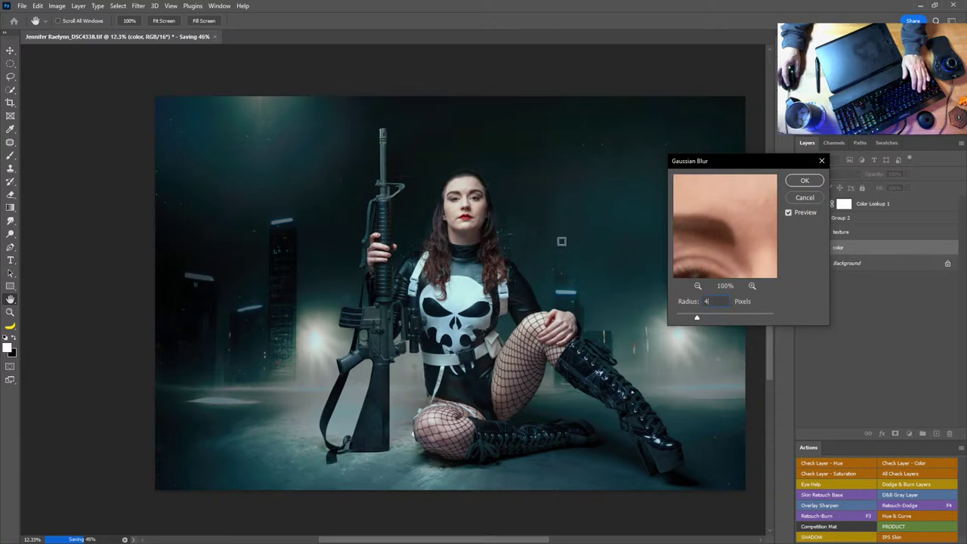
click(804, 182)
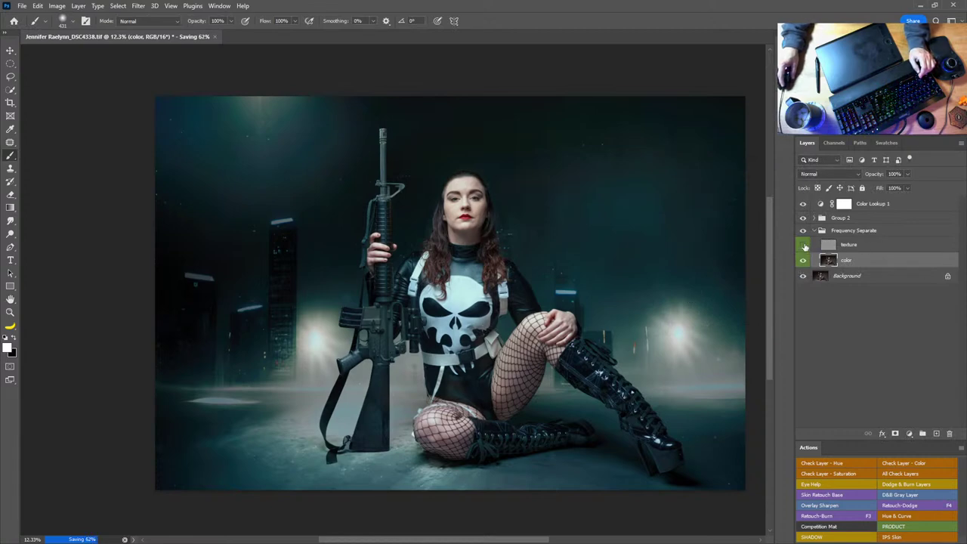
Compare the image with the texture layer shown and hidden, leave it hidden, and select the Background layer
click(803, 245)
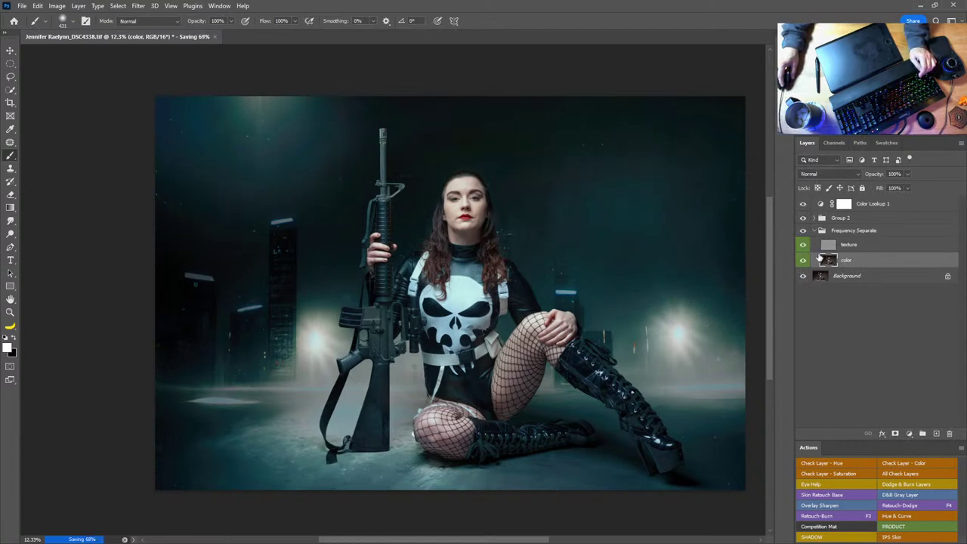
key(z)
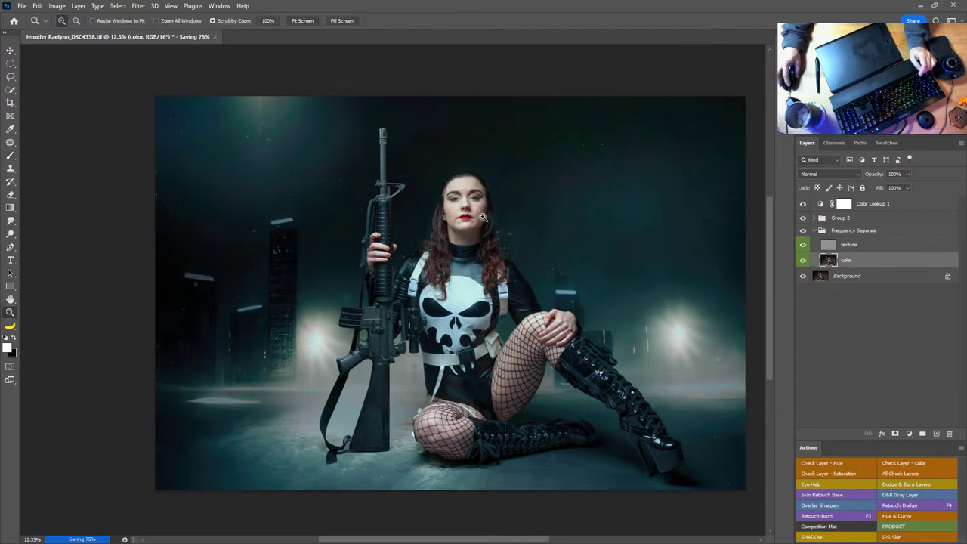
click(860, 281)
click(457, 199)
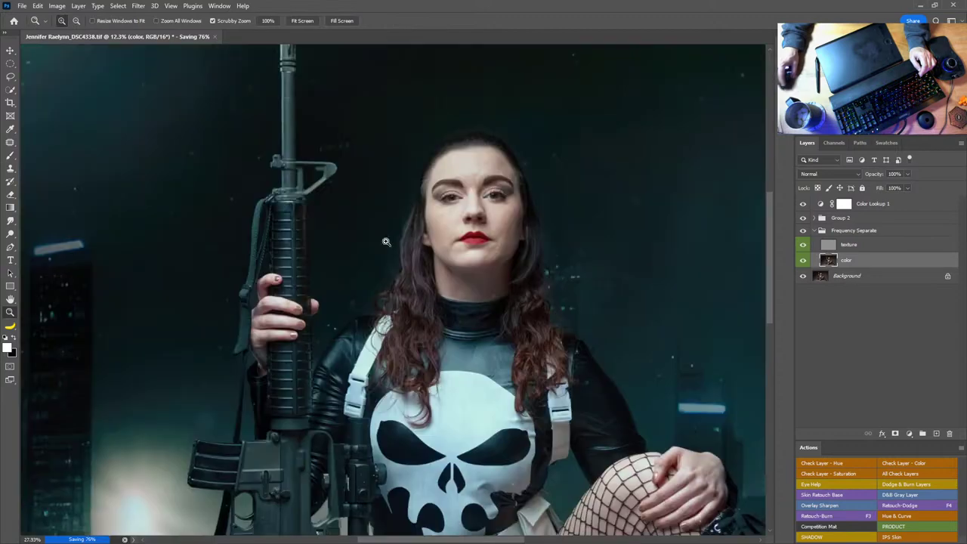
drag(475, 207, 541, 209)
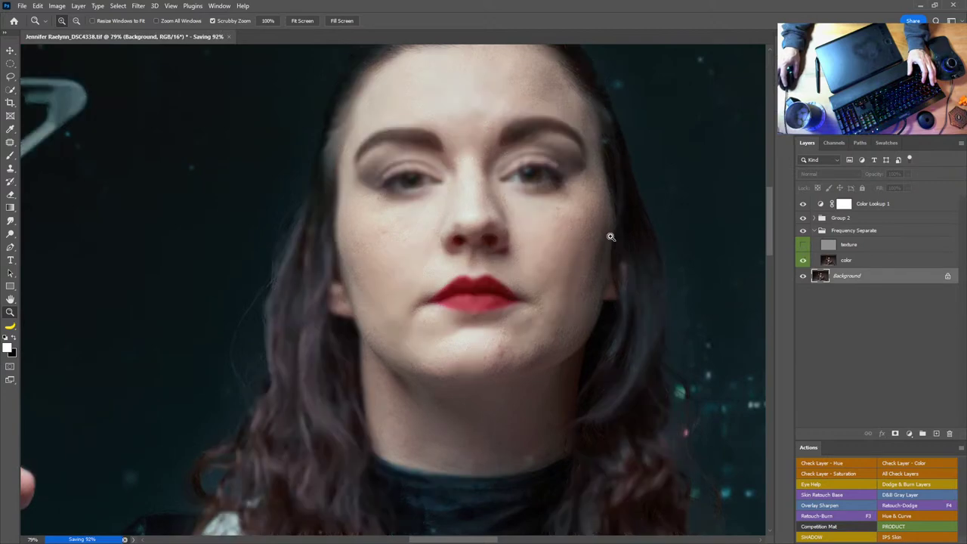
drag(581, 160, 589, 224)
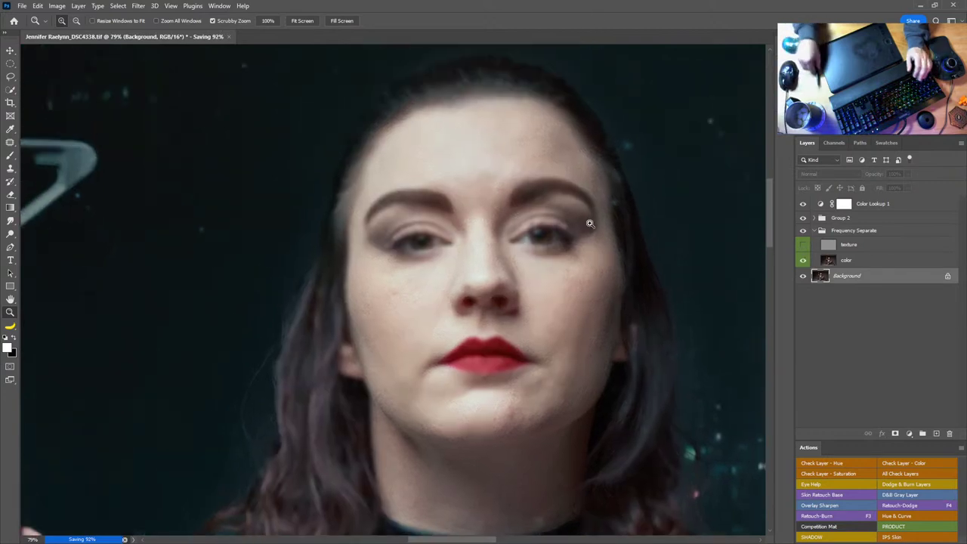
Try to heal the uneven patches on the woman's forehead with the Healing Brush on the Background layer
key(j)
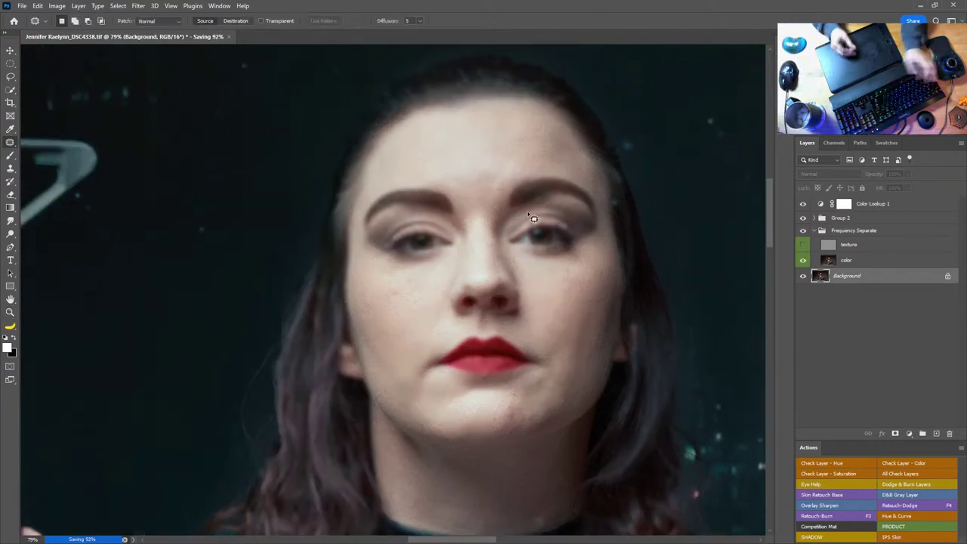
click(9, 155)
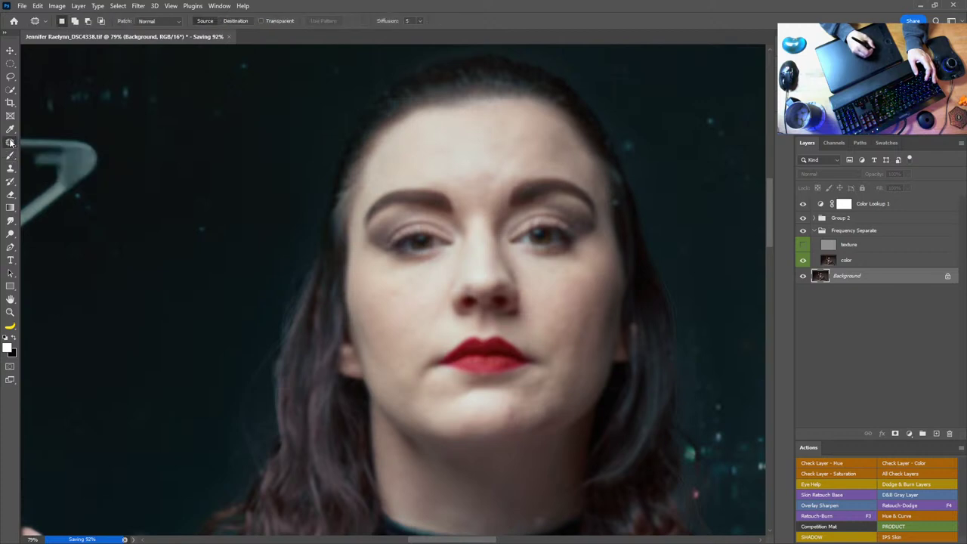
click(10, 142)
click(57, 152)
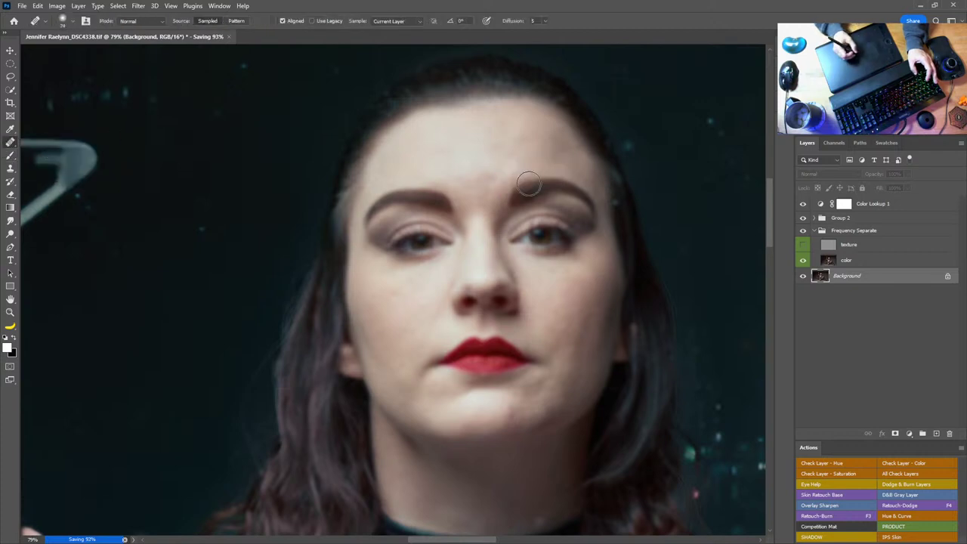
alt+click(514, 140)
mouse_move(529, 148)
mouse_down()
mouse_move(484, 174)
mouse_move(494, 178)
mouse_up()
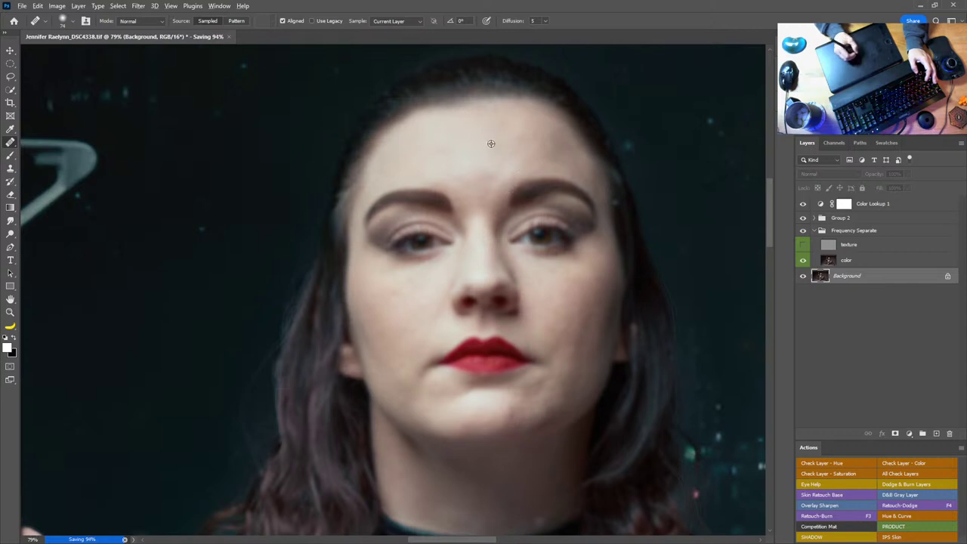
Select the color layer and heal the uneven patch above the brows using a clean forehead area as source
click(878, 262)
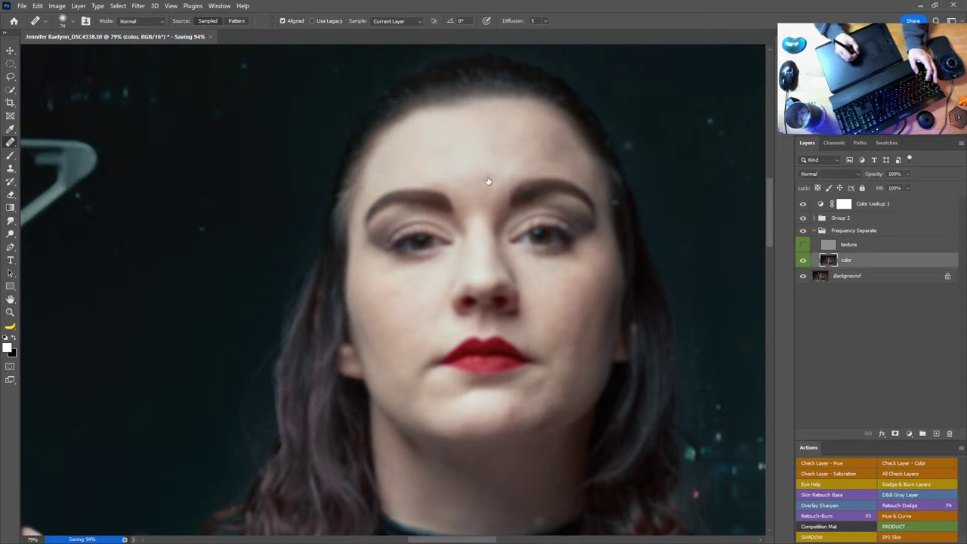
alt+click(484, 151)
drag(490, 175, 492, 166)
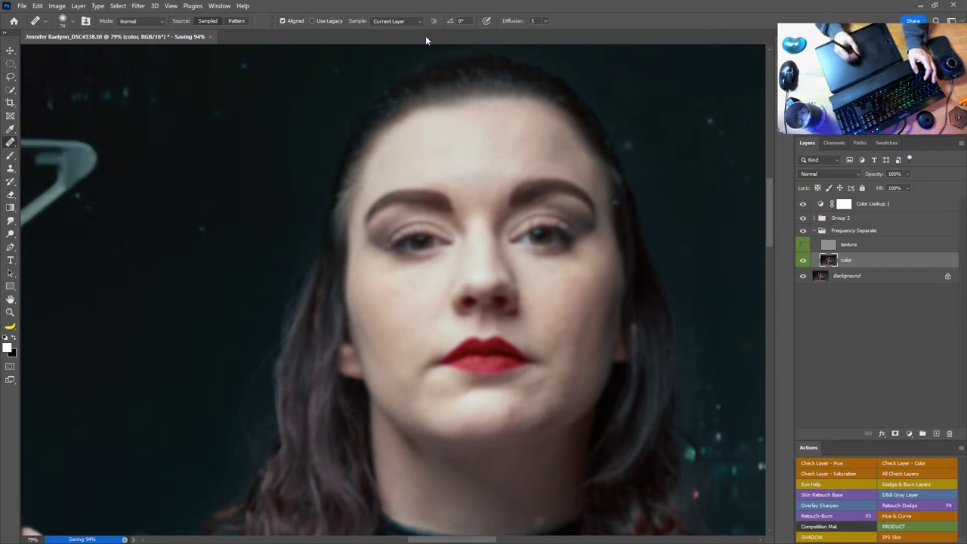
drag(500, 158, 487, 158)
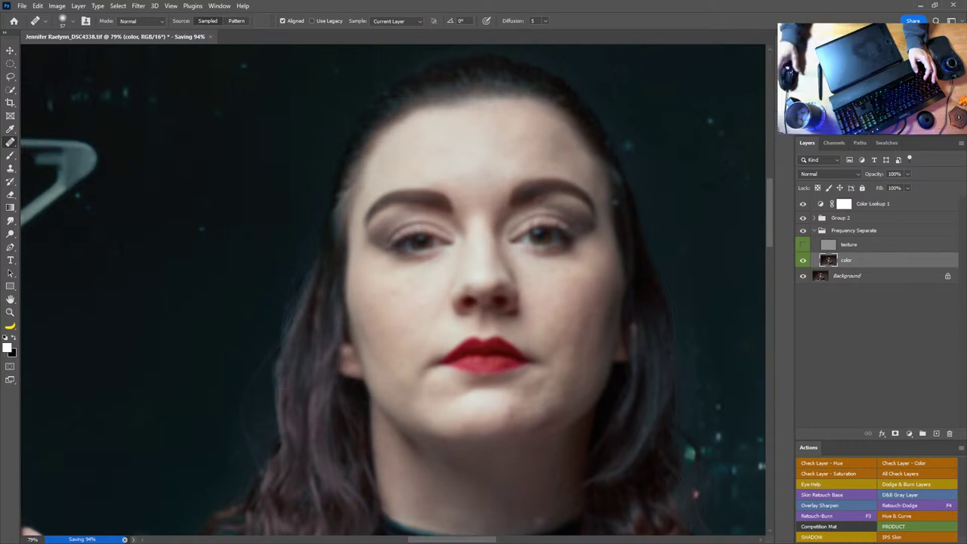
key(alt+Tab)
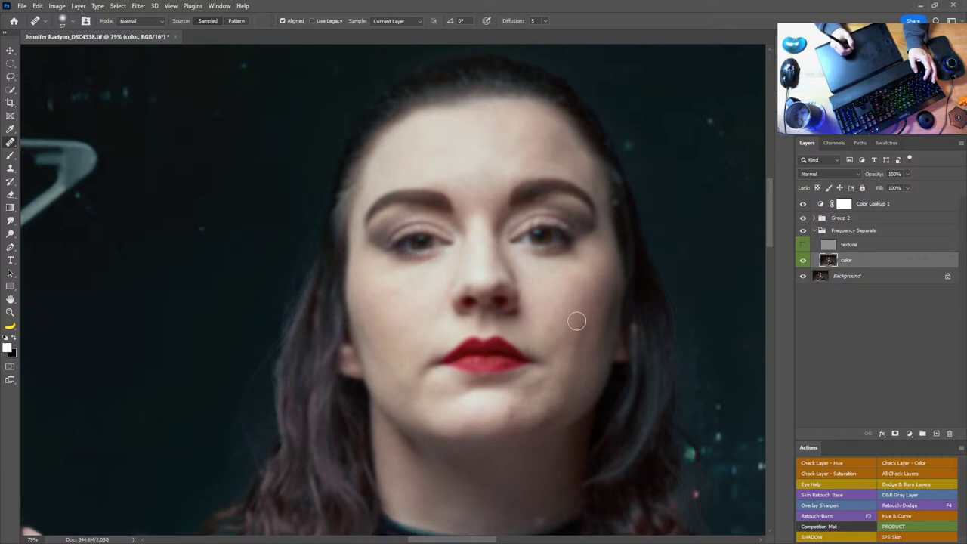
Even out blotches around the chin and cheeks on the color layer with the Healing Brush, trying the Mixer Brush as an alternative
drag(565, 341, 564, 242)
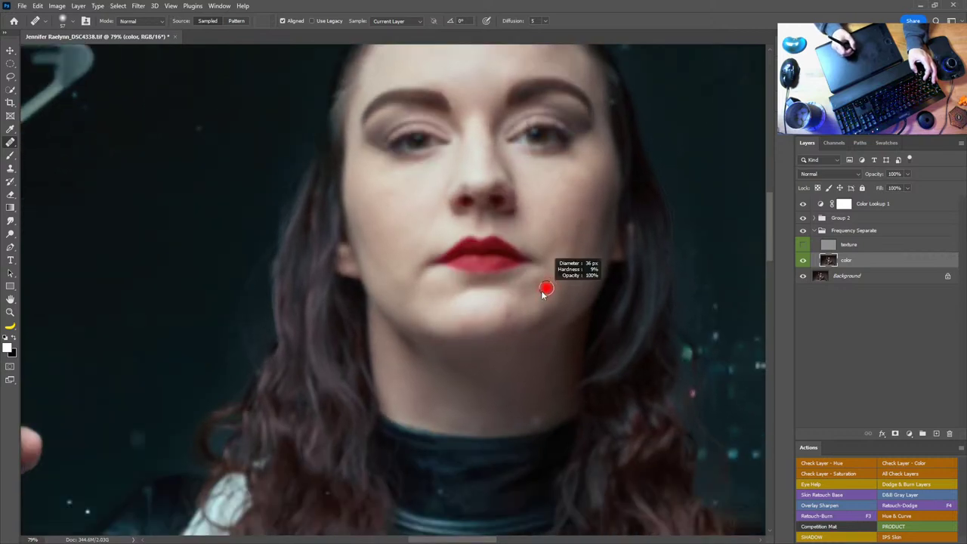
alt+right_click(550, 277)
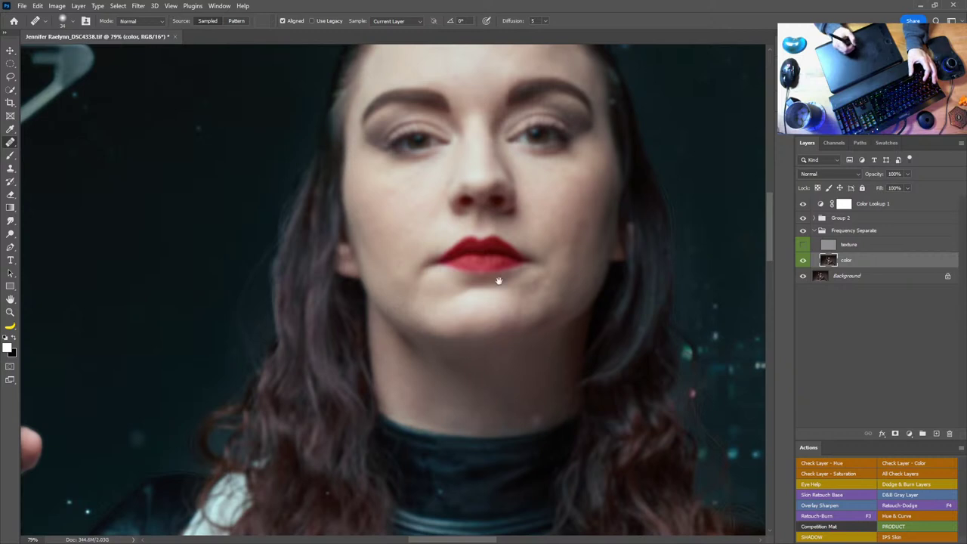
alt+right_click(579, 209)
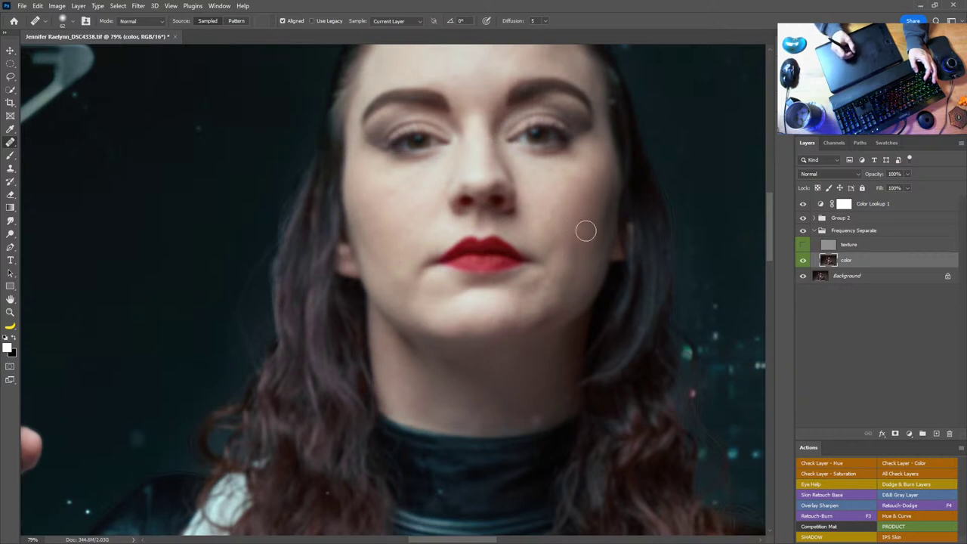
click(11, 155)
click(57, 185)
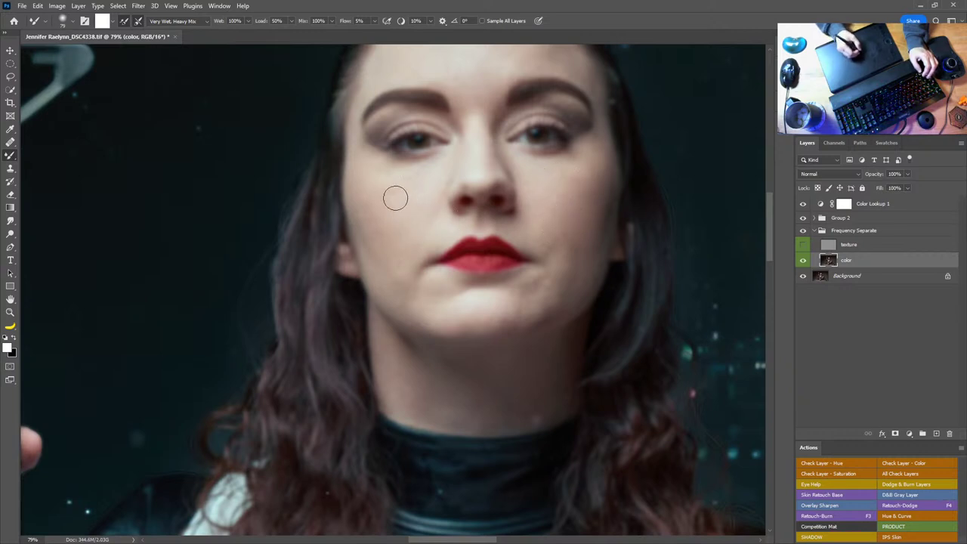
key(j)
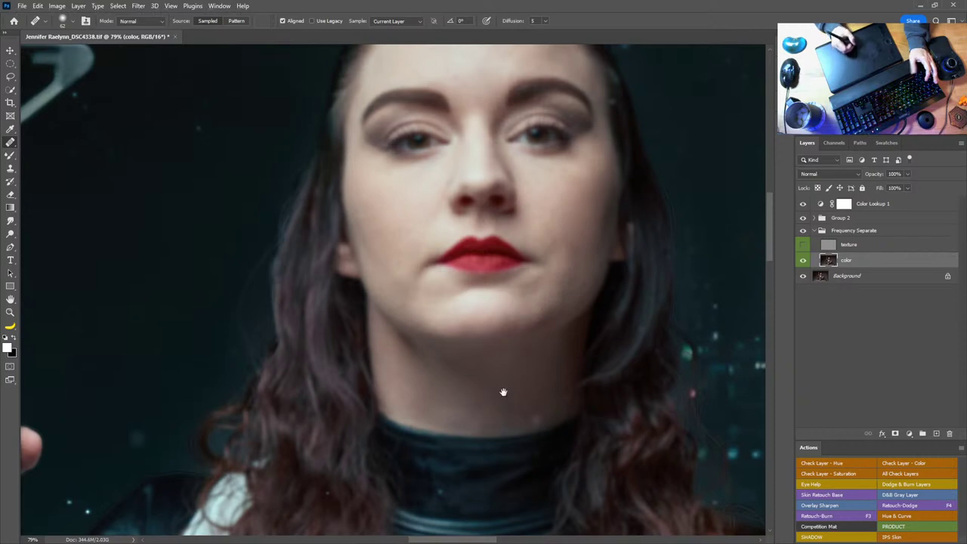
Examine the neck, the fishnet-covered knee and both laced boots for blemishes and masking flaws
drag(501, 397, 523, 268)
drag(83, 529, 479, 346)
scroll(479, 345, down, 10)
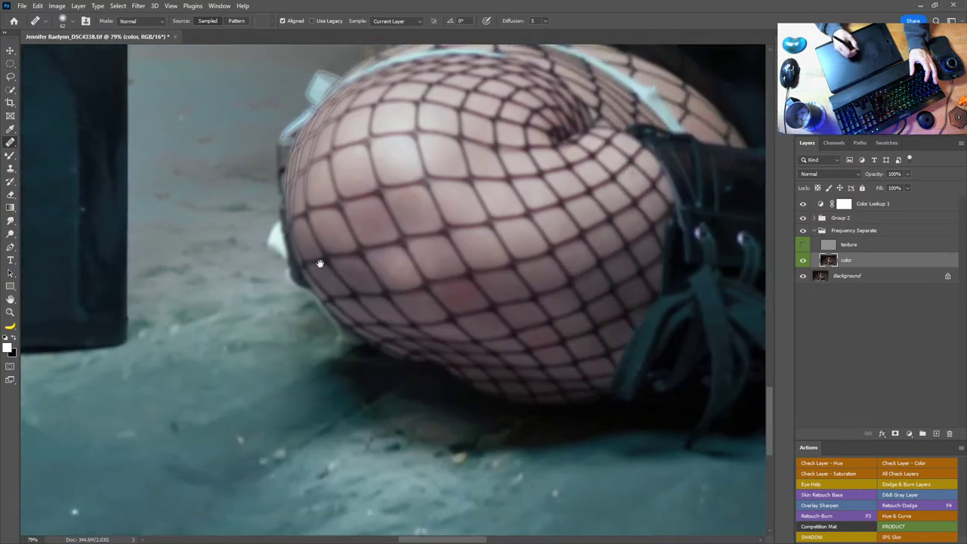
drag(321, 263, 147, 294)
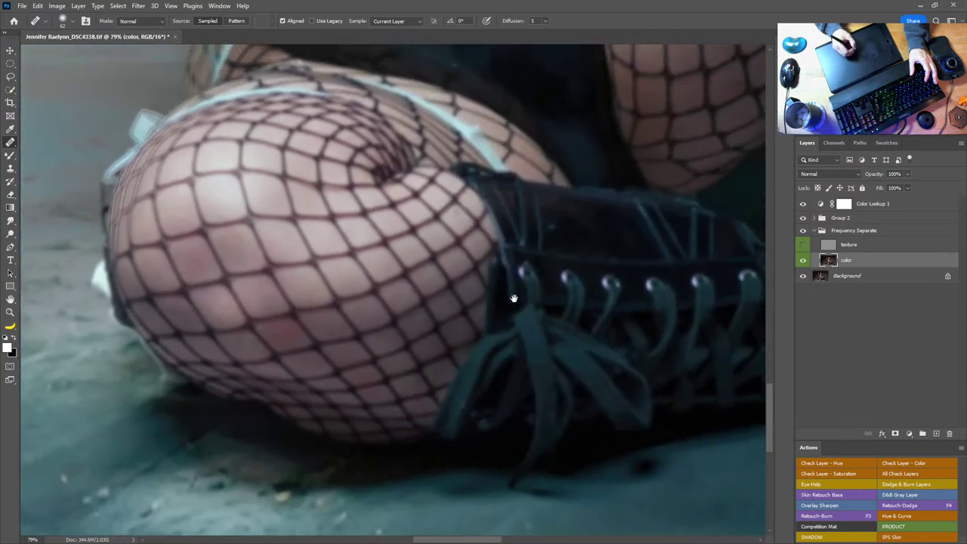
drag(514, 298, 227, 317)
drag(680, 333, 386, 281)
drag(414, 238, 471, 371)
drag(359, 187, 395, 186)
drag(574, 423, 390, 241)
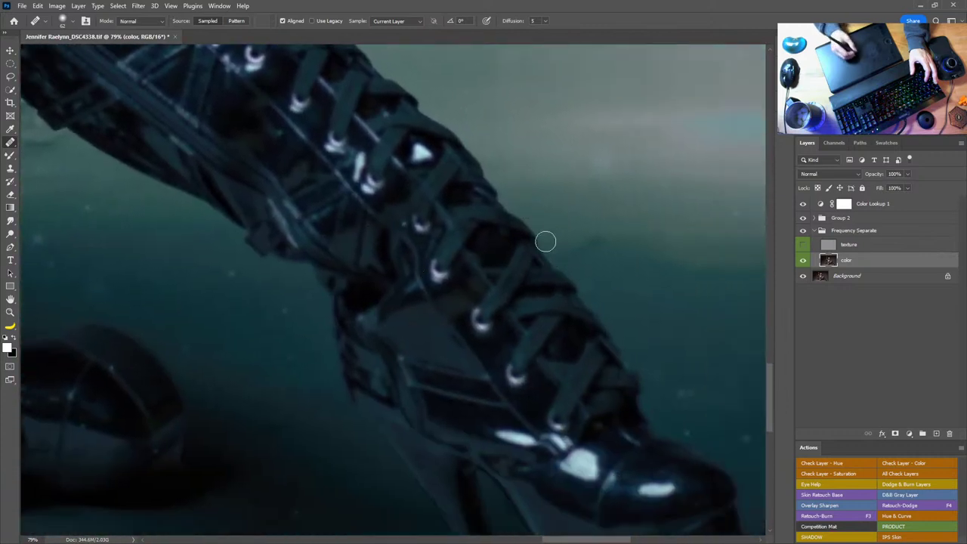
scroll(545, 241, down, 5)
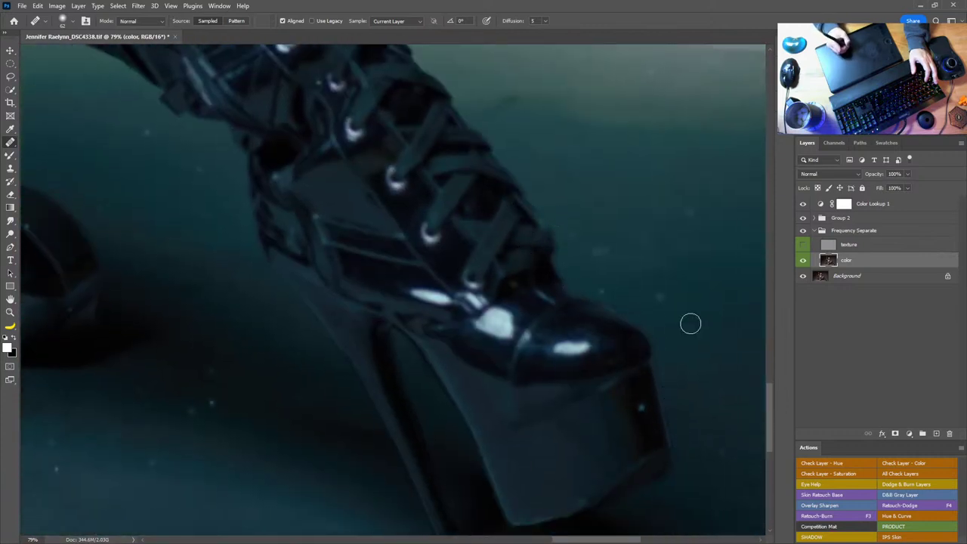
Select the night city layer's mask inside Group 2 and refine it around the outstretched boot with the standard Brush, using white at 201 px
click(816, 219)
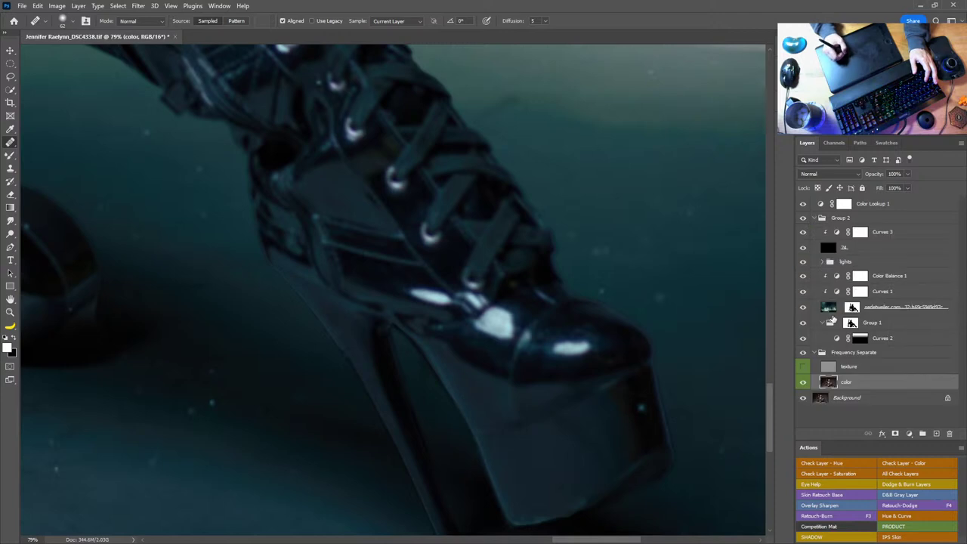
click(853, 307)
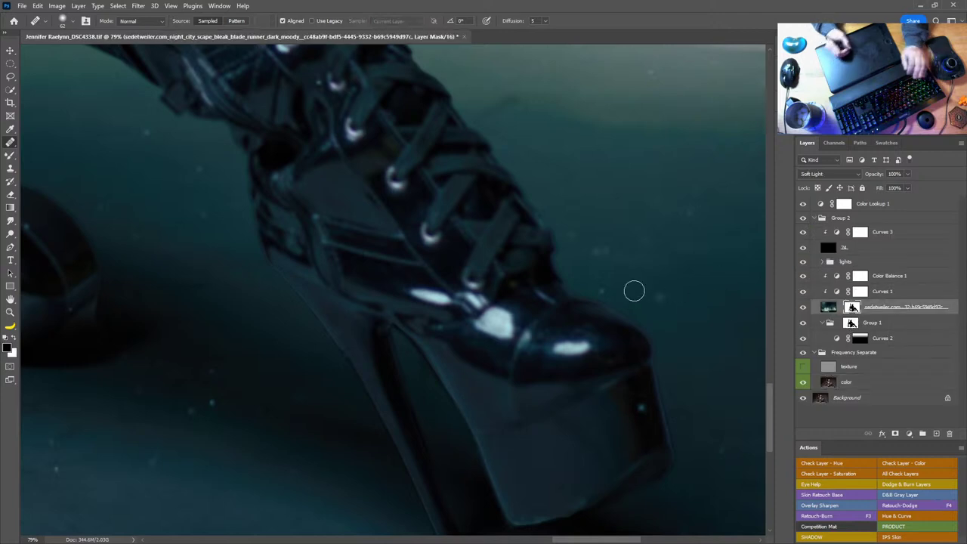
key(b)
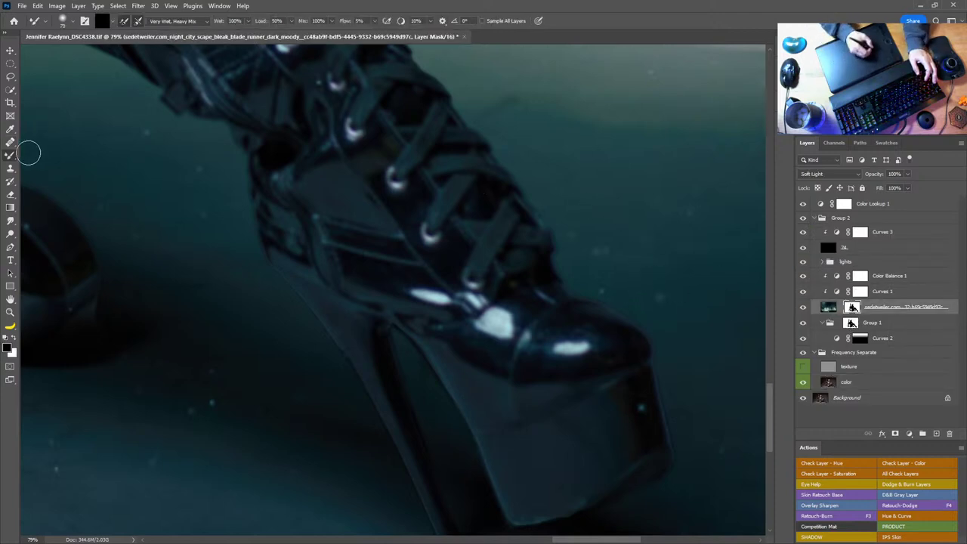
right_click(11, 156)
click(58, 157)
drag(581, 213, 514, 225)
mouse_move(528, 149)
mouse_down()
mouse_move(505, 118)
mouse_move(586, 243)
mouse_move(549, 151)
mouse_up()
key(x)
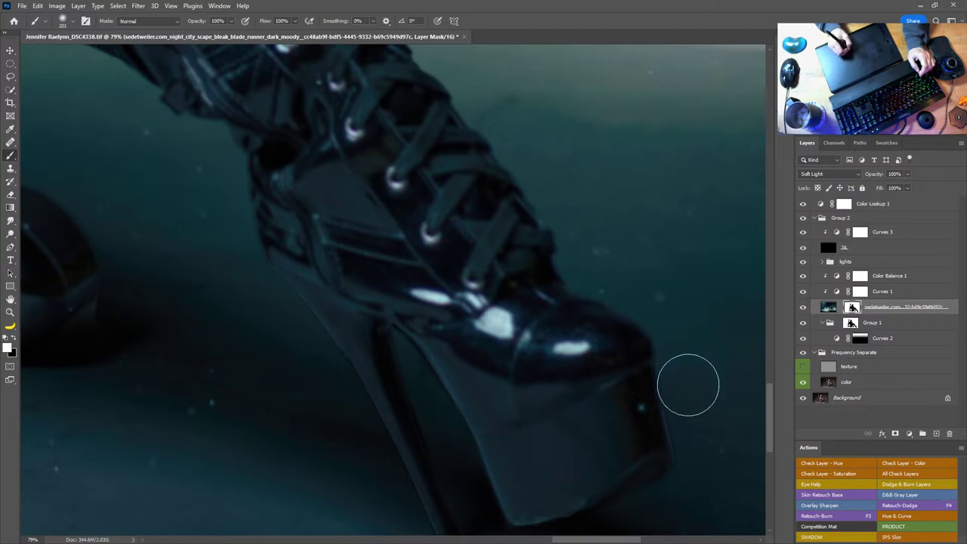
Paint white on the night city layer's mask around the platform heel and along the edges of the boot lying on the ground
drag(571, 238, 654, 68)
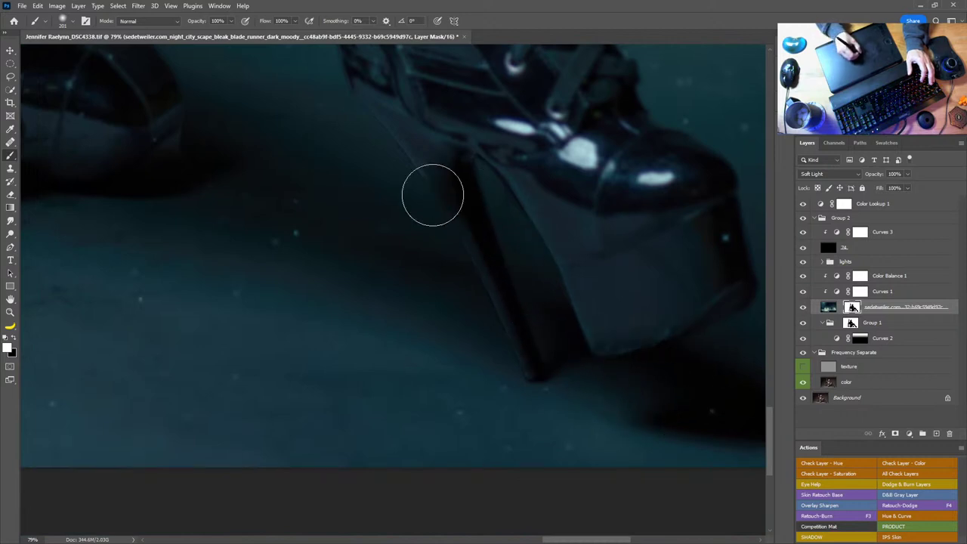
drag(303, 141, 604, 386)
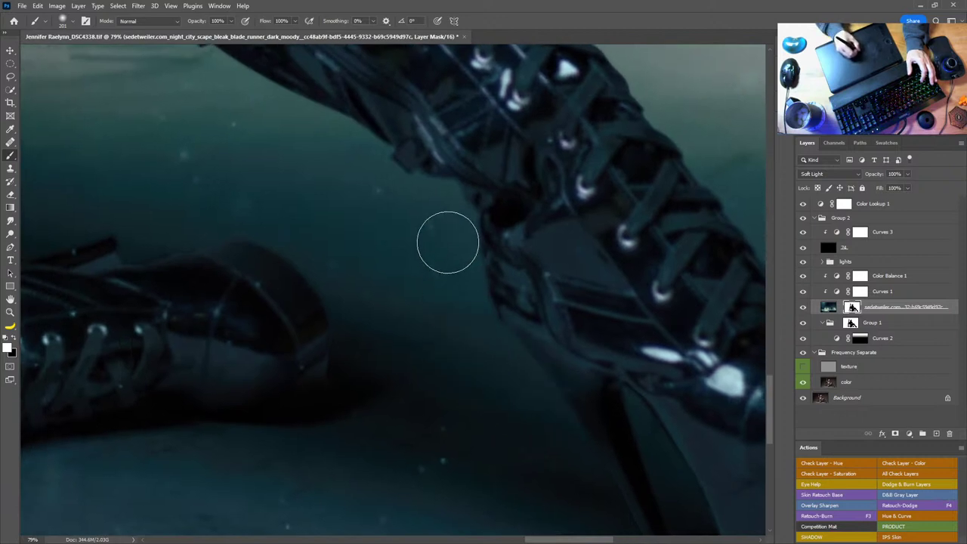
drag(393, 193, 620, 224)
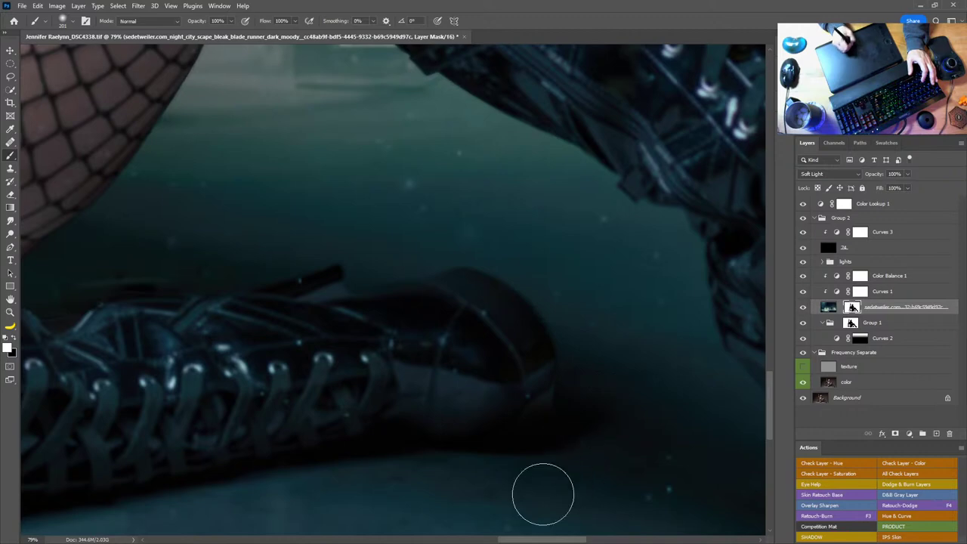
drag(538, 450, 600, 298)
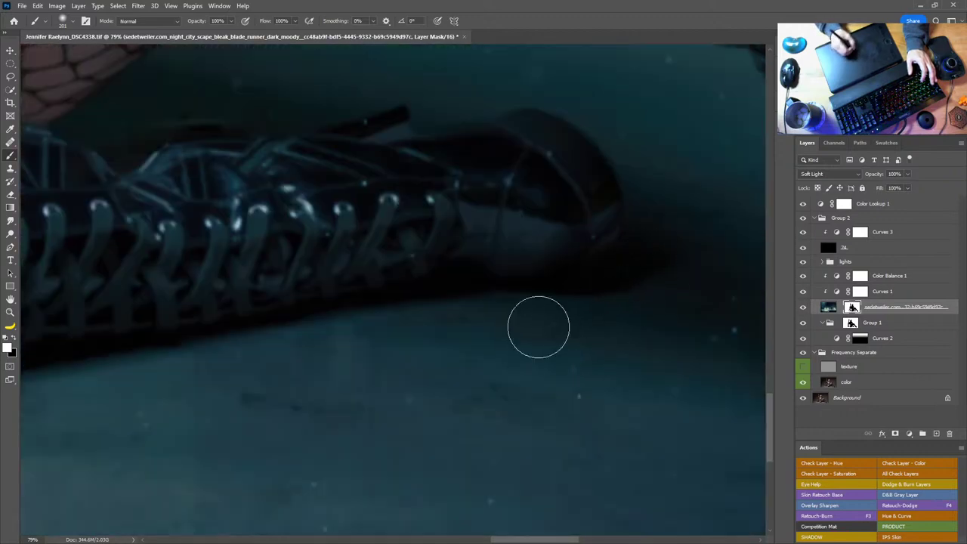
drag(268, 373, 704, 350)
drag(368, 324, 542, 237)
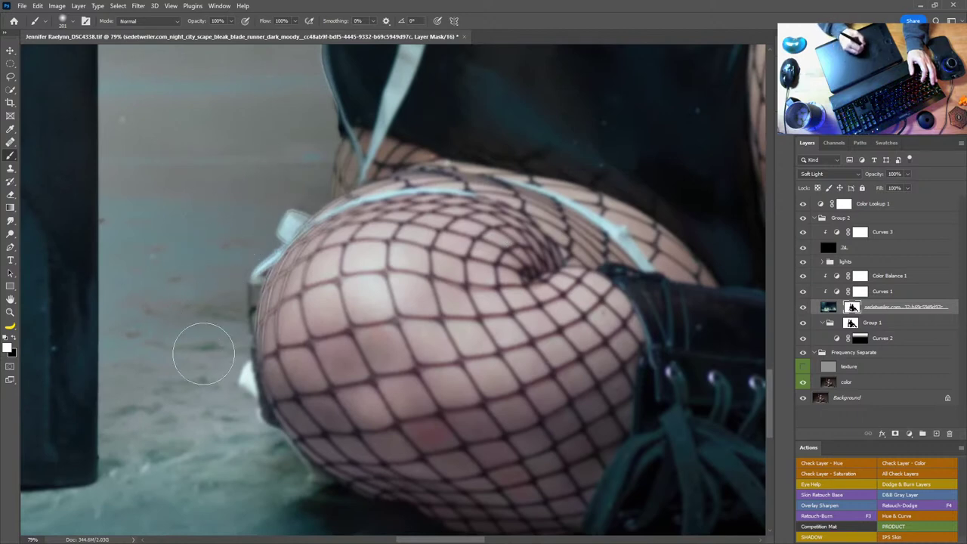
Examine the fishnet-covered knee, the bodysuit, the skull print and both leather shoulders for remaining masking flaws
drag(244, 313, 310, 333)
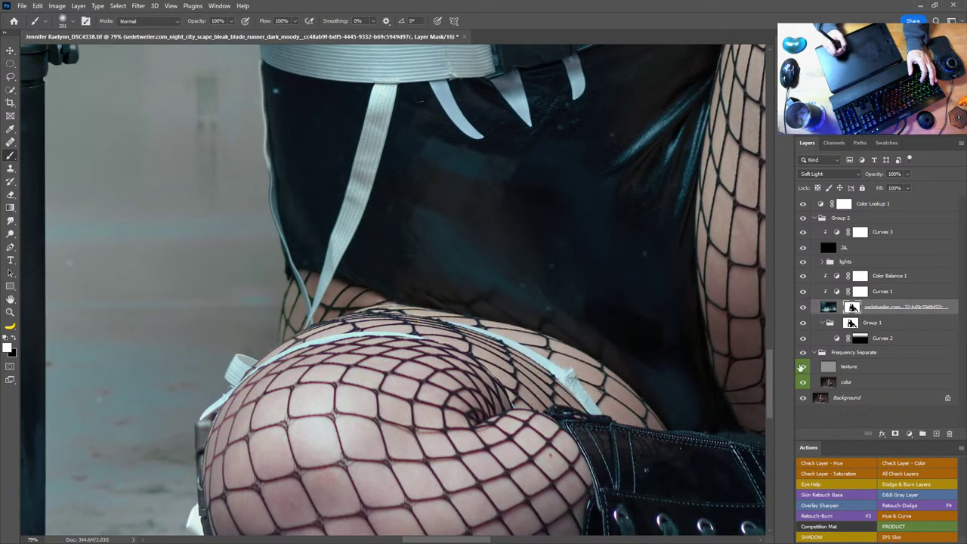
drag(634, 422, 516, 336)
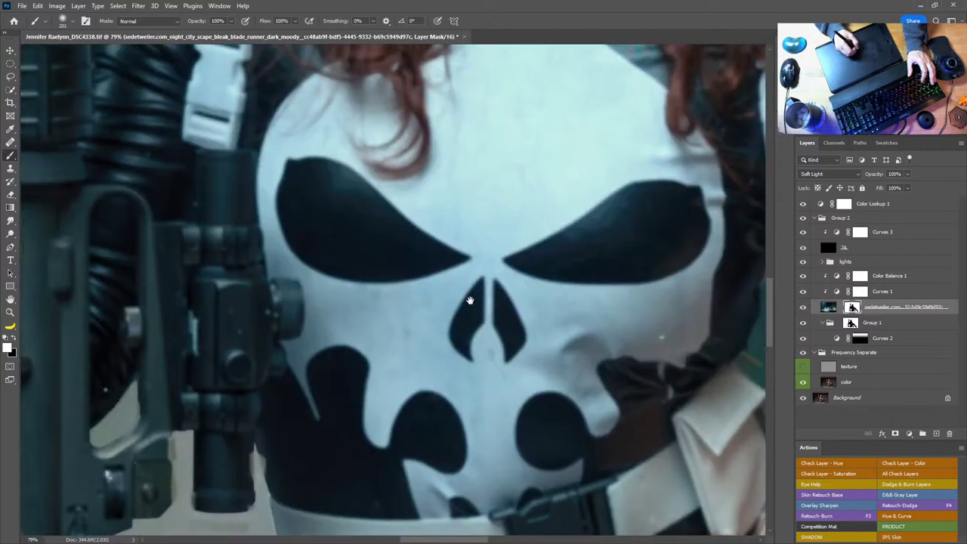
drag(471, 302, 365, 345)
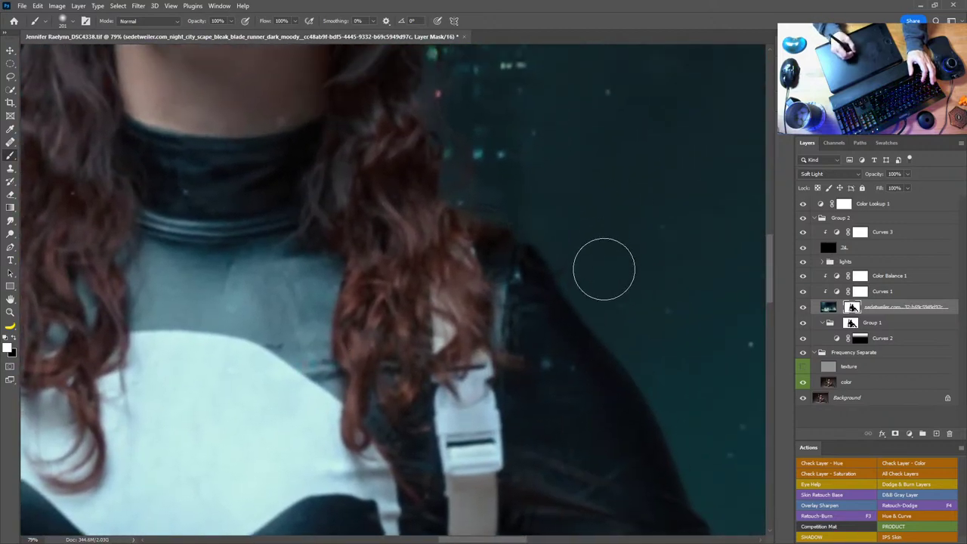
drag(673, 393, 560, 218)
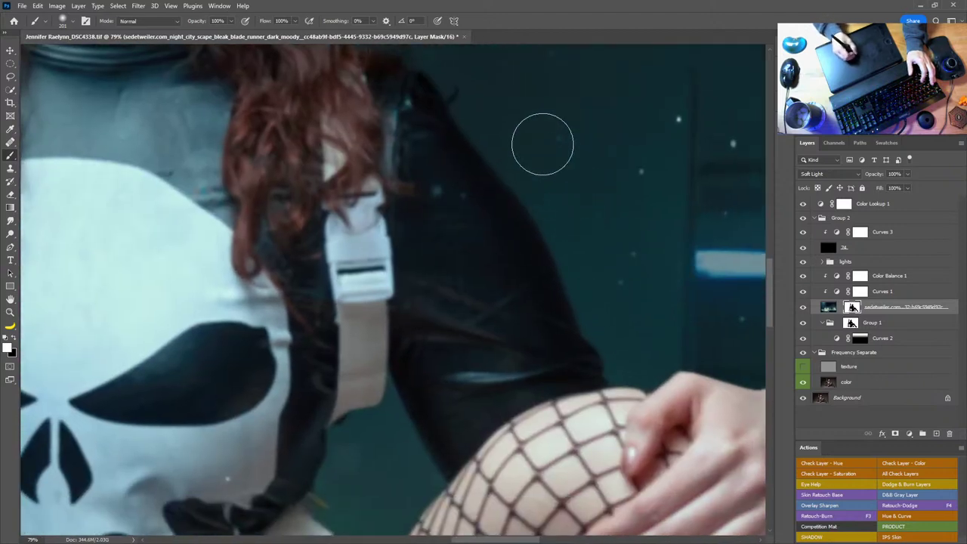
drag(498, 123, 667, 408)
drag(551, 208, 598, 365)
drag(370, 328, 645, 228)
drag(443, 368, 608, 227)
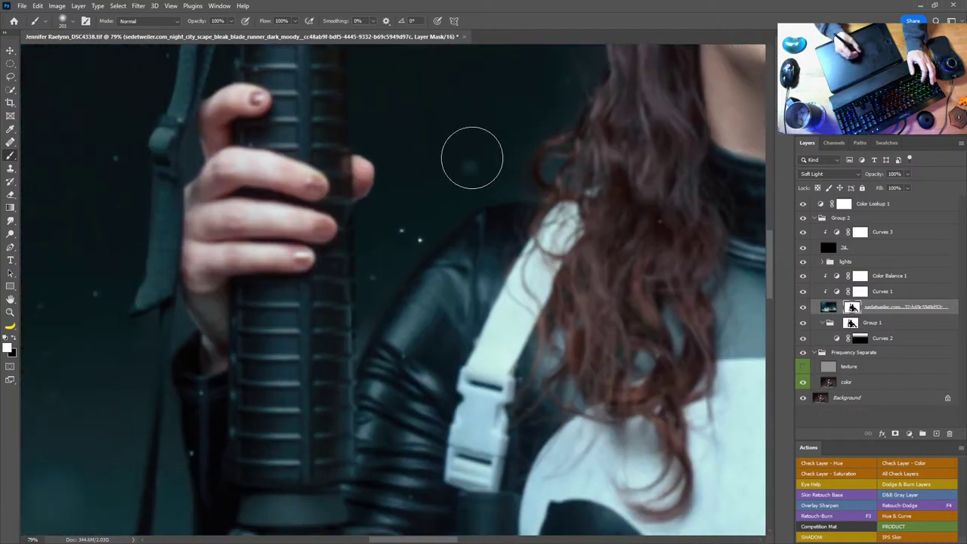
Paint white on the night city layer's mask in the gap between the thumb and the leather shoulder
drag(469, 162, 435, 179)
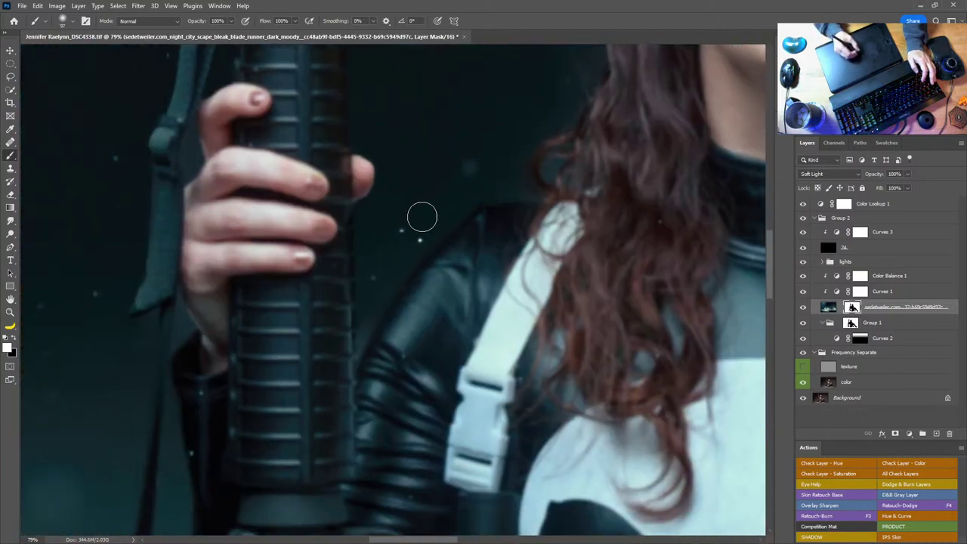
drag(427, 212, 426, 198)
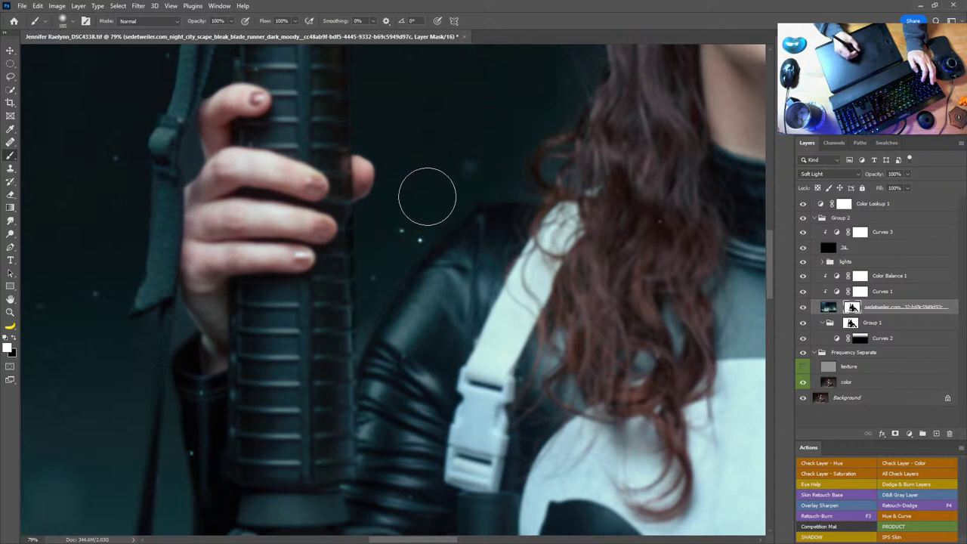
drag(423, 153, 568, 251)
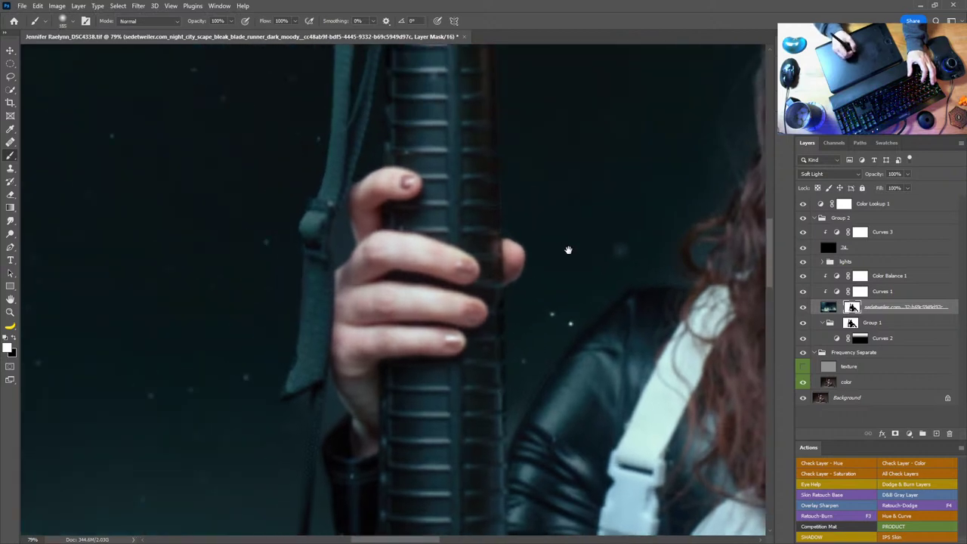
Refine the mask around the rifle's sling strap and the raised hand and cuff, alternating black and white at 46 px
mouse_move(354, 227)
mouse_down()
mouse_move(320, 242)
mouse_move(335, 238)
mouse_move(341, 201)
mouse_move(367, 194)
mouse_up()
key(x)
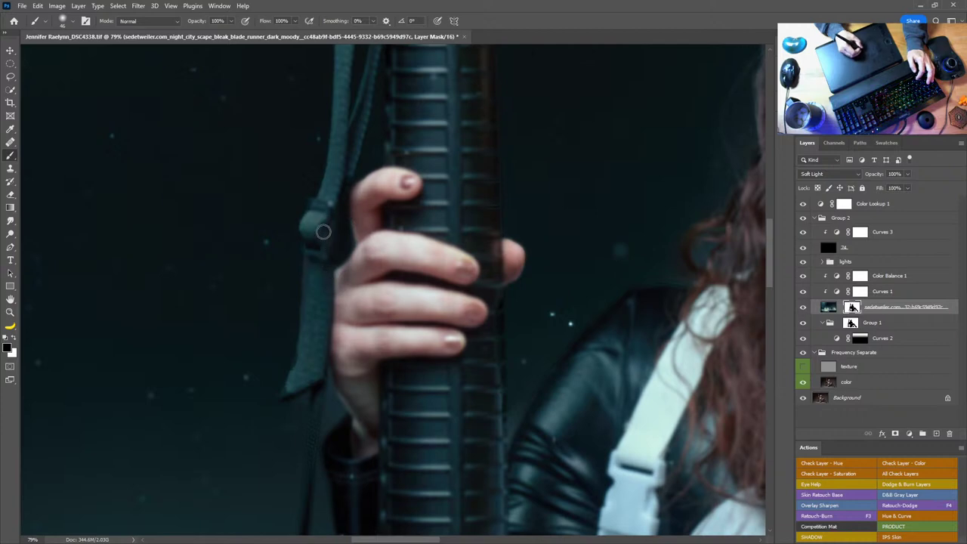
mouse_move(358, 396)
mouse_down()
mouse_move(393, 276)
mouse_move(367, 260)
mouse_up()
key(x)
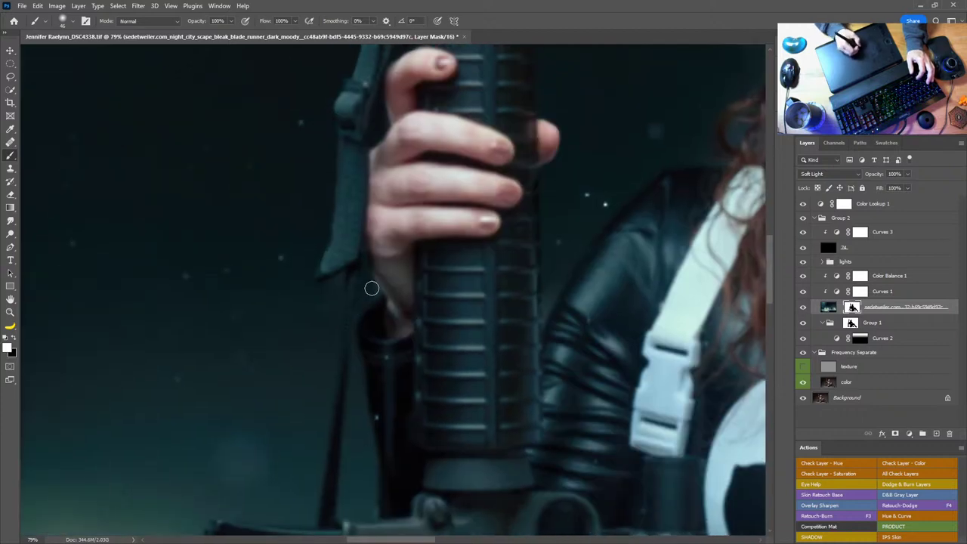
key(x)
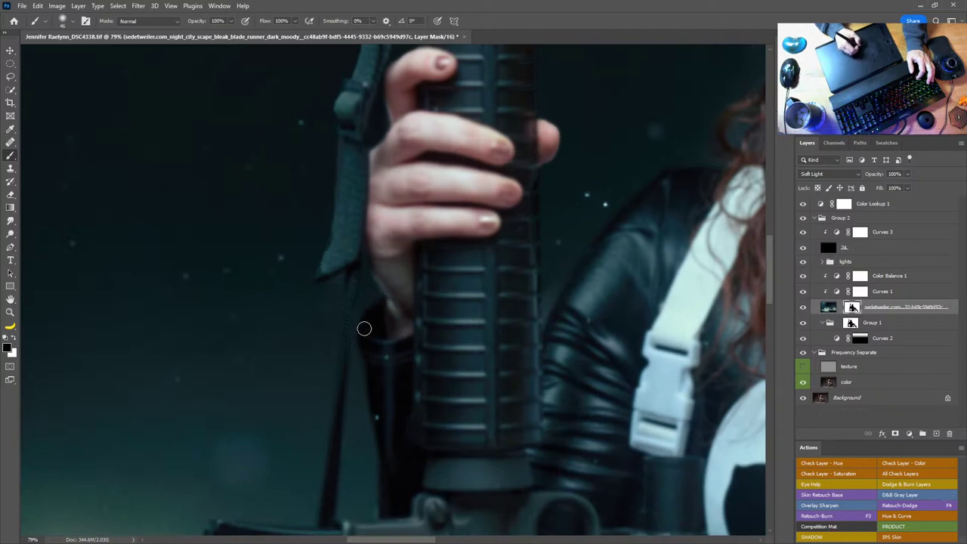
key(x)
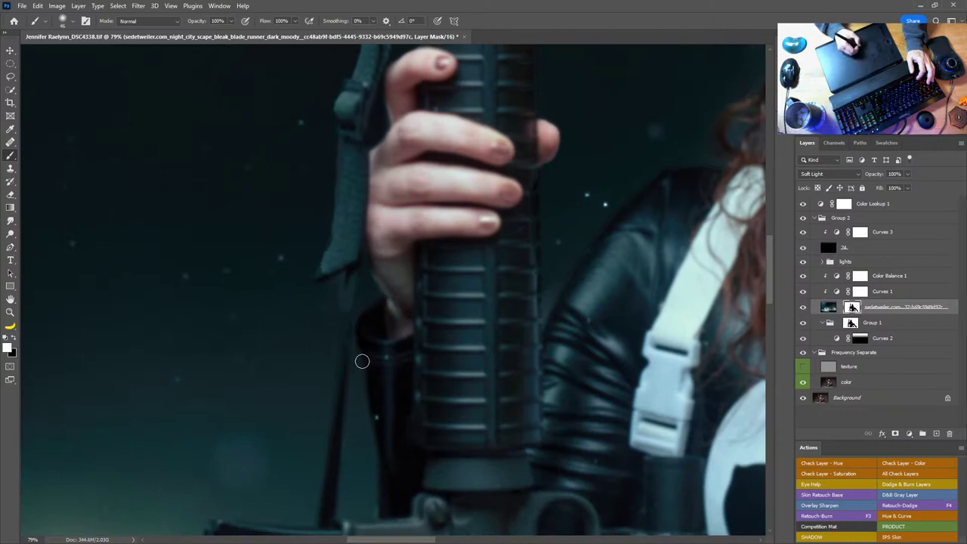
Paint black on the mask along the lower curve of the rifle's carrying handle and touch up its opening with white
drag(458, 425, 478, 145)
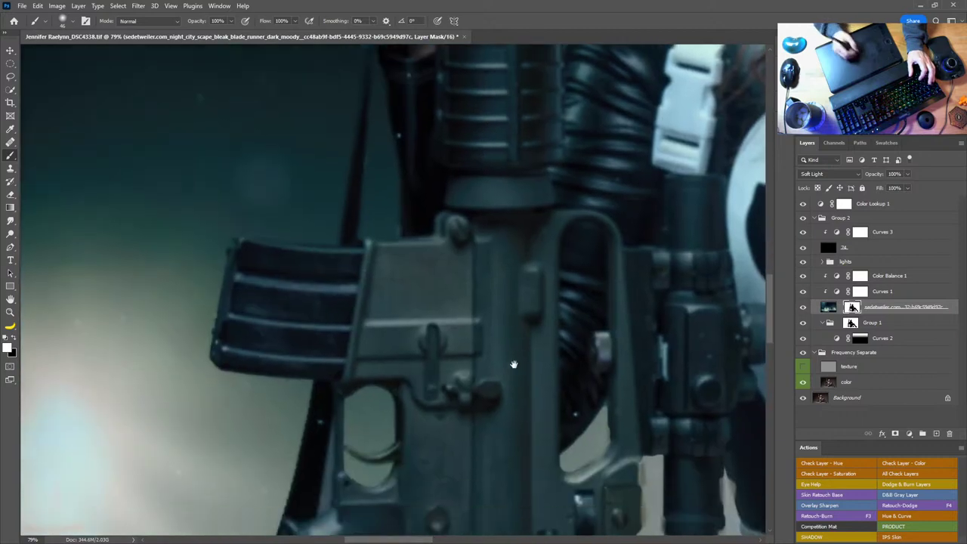
drag(514, 365, 506, 186)
drag(409, 187, 370, 196)
drag(537, 216, 365, 216)
key(x)
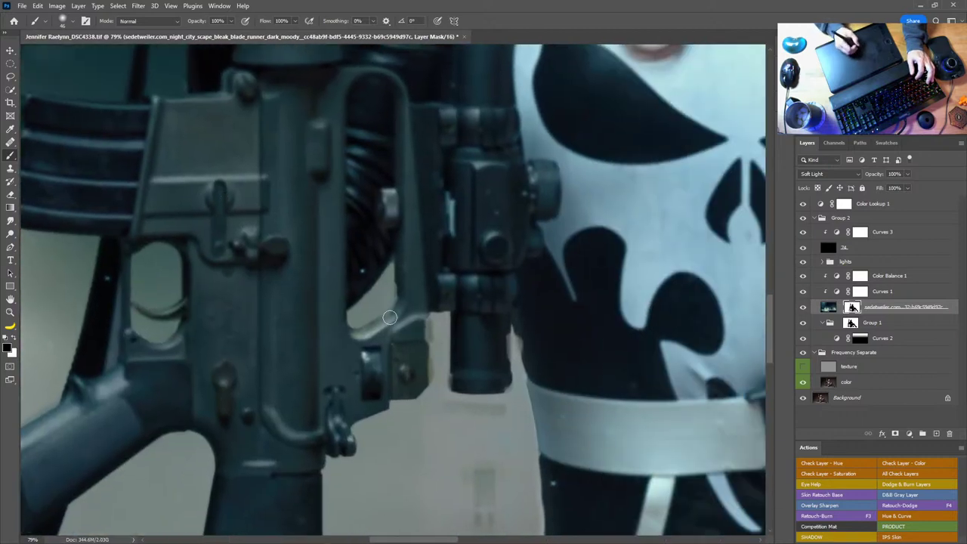
drag(395, 310, 340, 328)
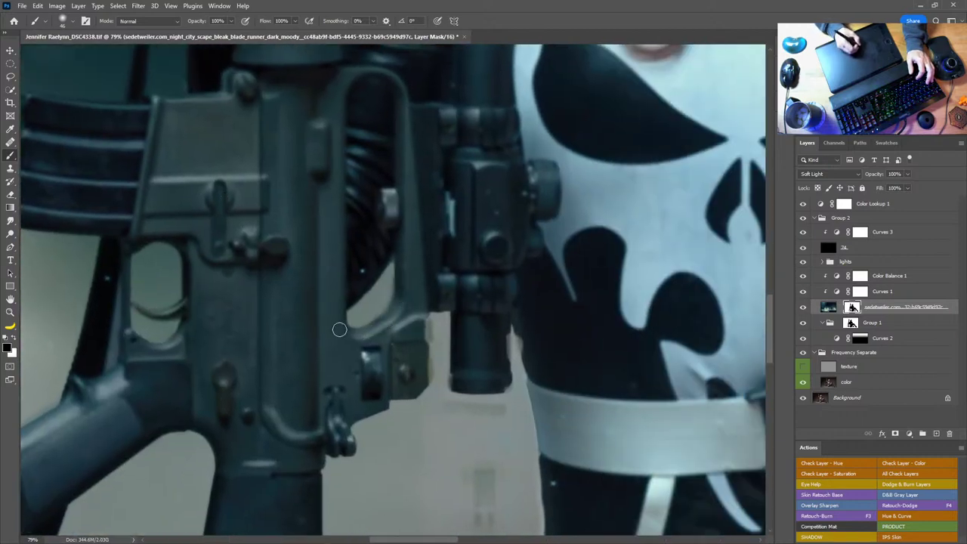
key(x)
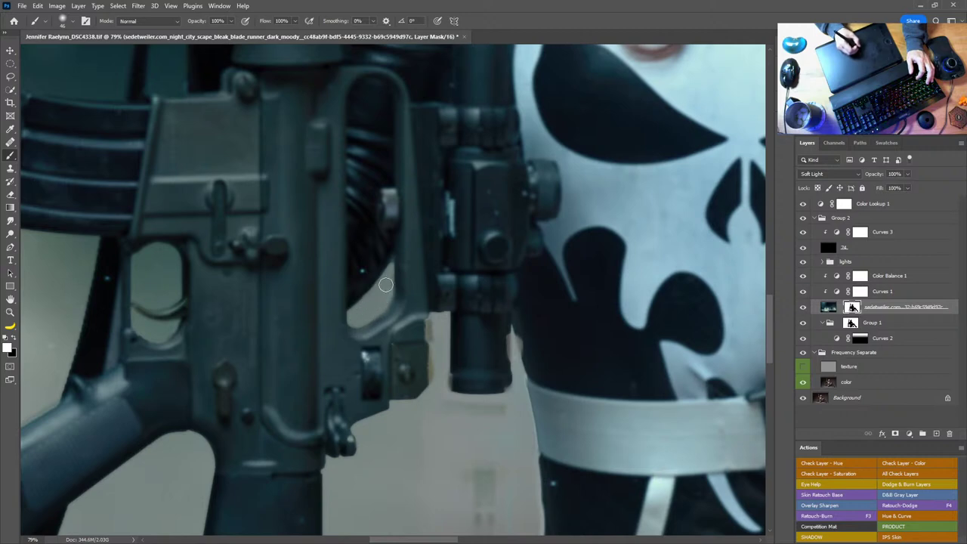
Paint away the pale fringe beside the rifle's rear sight plate on the mask with a 97 px brush, and undo the last stroke
mouse_move(434, 349)
mouse_down()
mouse_move(423, 317)
mouse_move(425, 401)
mouse_up()
alt+right_click(433, 354)
drag(434, 327, 437, 383)
key(x)
mouse_move(441, 332)
mouse_down()
mouse_move(440, 357)
mouse_move(420, 394)
mouse_up()
key(ctrl+z)
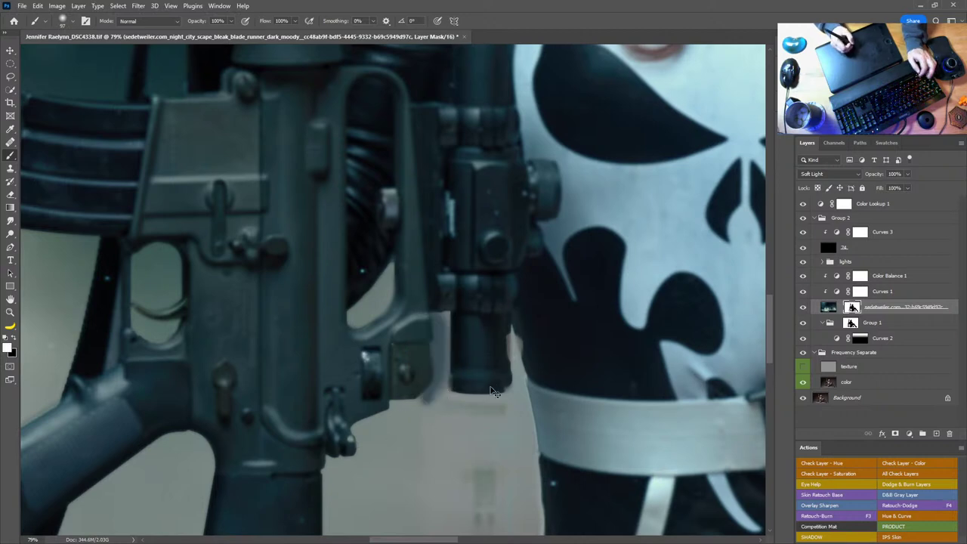
Show the texture layer again and refine the mask with white in the narrow gap between the scope tube and the torso
drag(482, 529, 488, 441)
key(z)
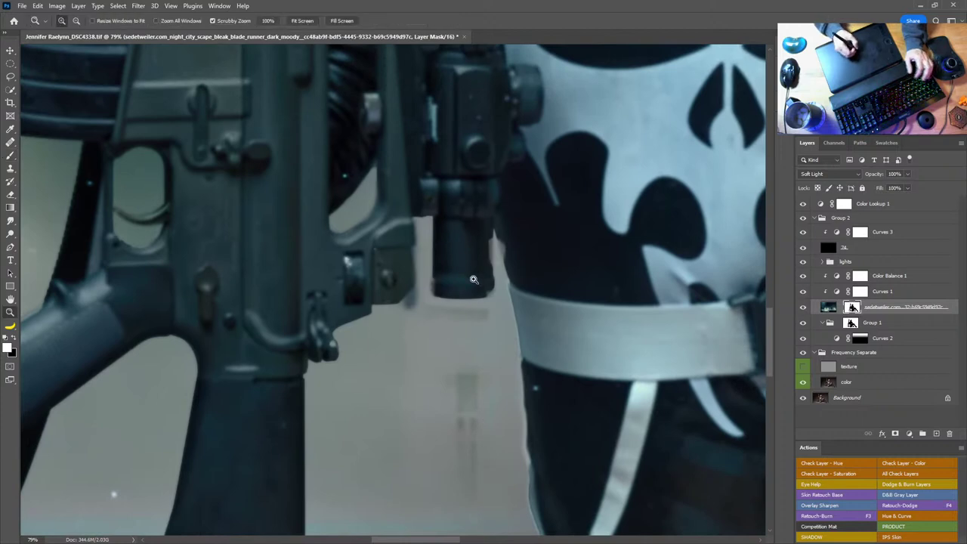
mouse_move(434, 275)
mouse_down()
mouse_move(486, 283)
mouse_move(462, 281)
mouse_up()
key(b)
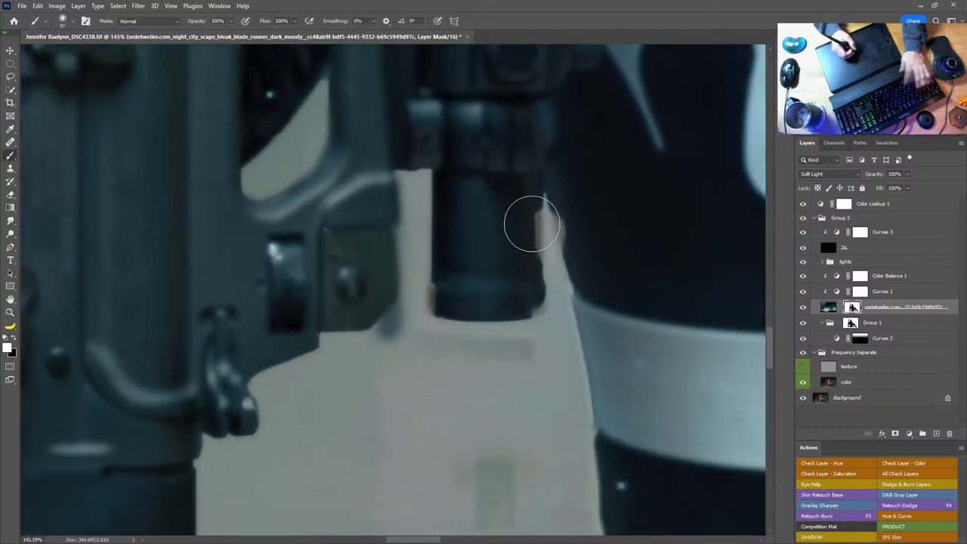
alt+right_click(593, 254)
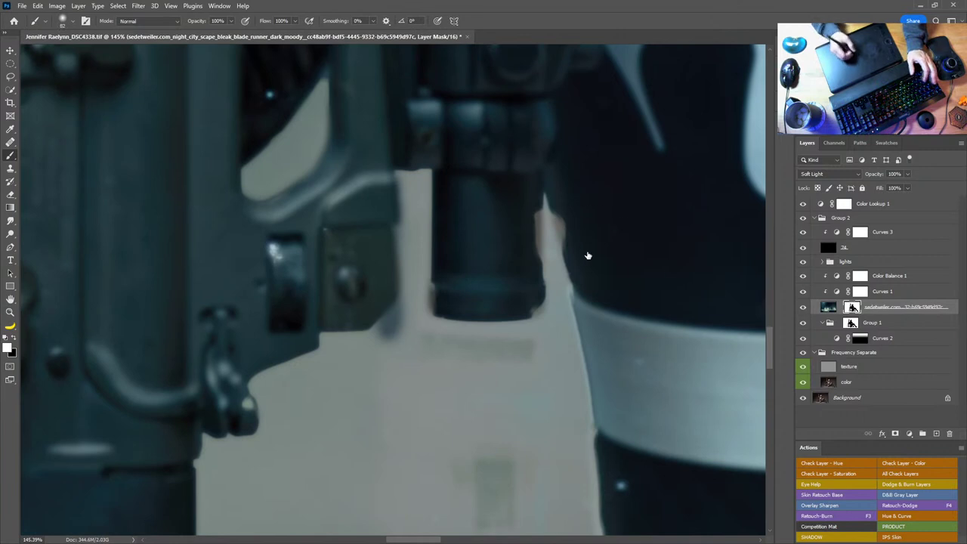
alt+right_click(598, 222)
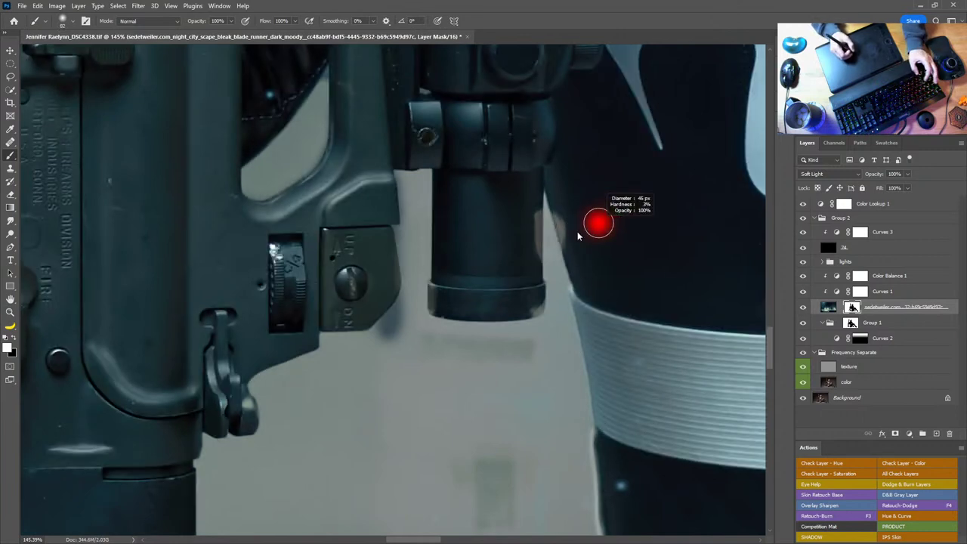
drag(574, 220, 581, 234)
Paint black at 28 px on the mask along the torso's dark edge and the scope tube's side
key(x)
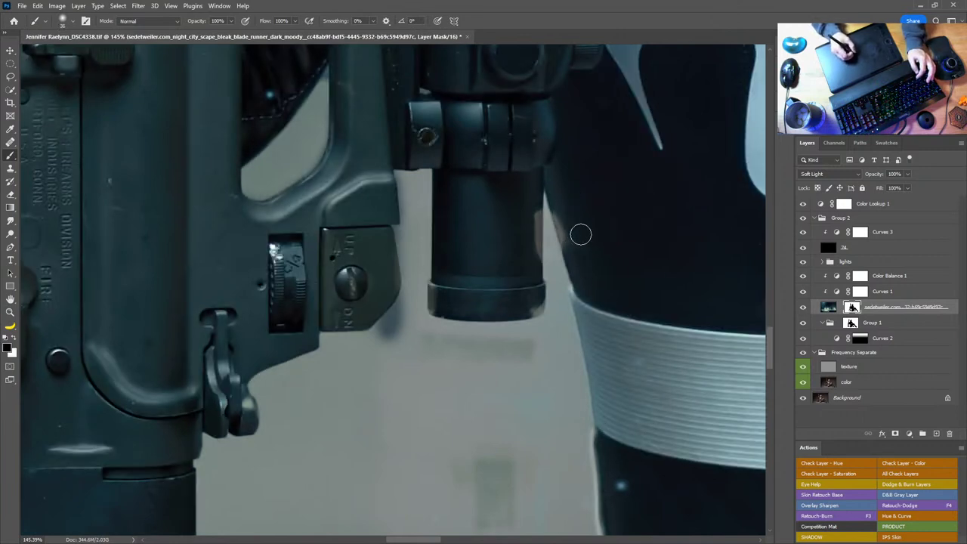
alt+right_click(578, 223)
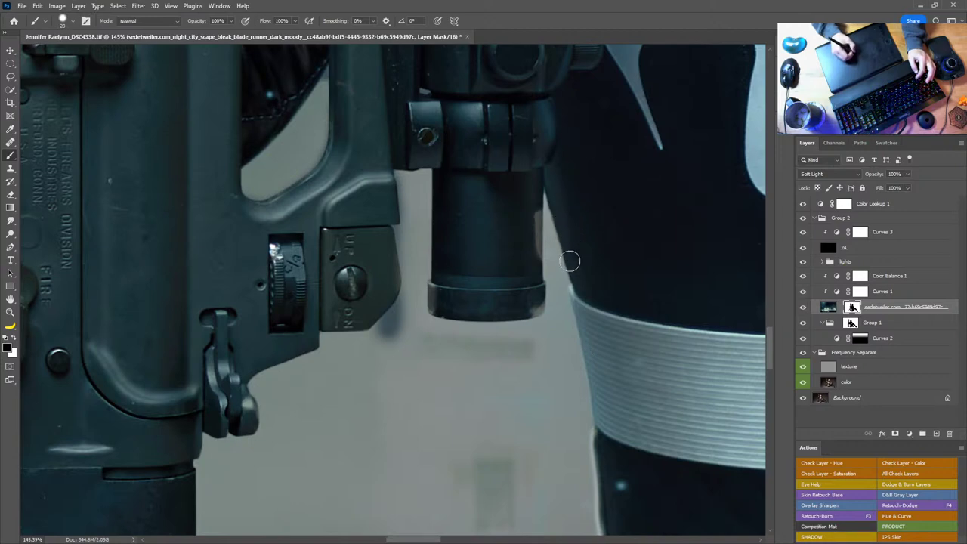
shift+click(531, 268)
Refine the mask inside the carrying handle's opening and beneath the rear sight plate, switching between black and white at 28 px
mouse_move(529, 299)
mouse_down()
mouse_move(531, 307)
mouse_move(444, 297)
mouse_move(562, 394)
mouse_move(604, 444)
mouse_up()
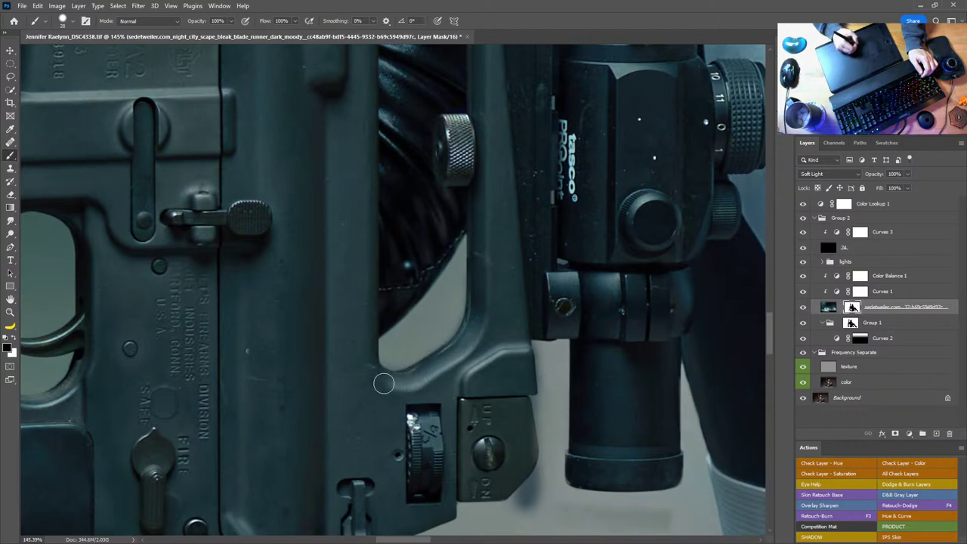
key(x)
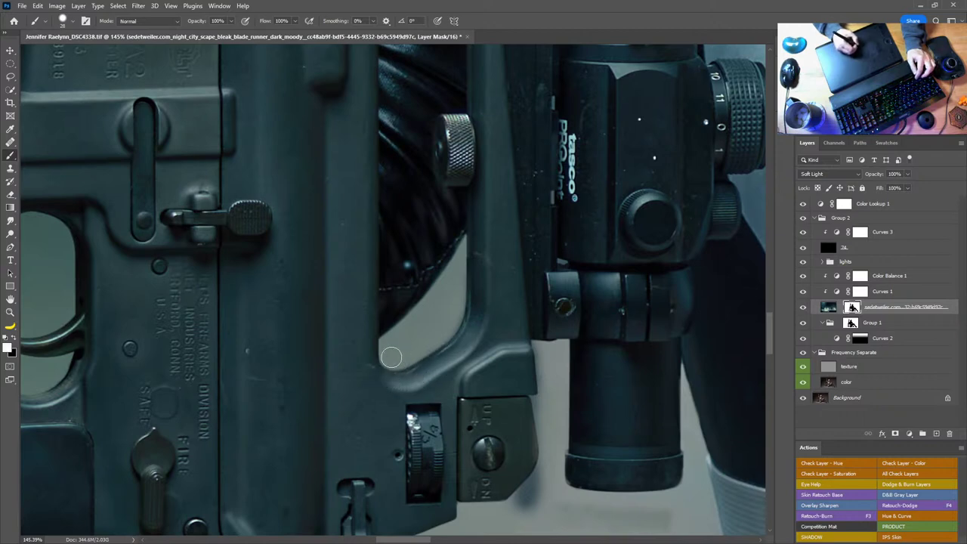
drag(414, 326, 475, 221)
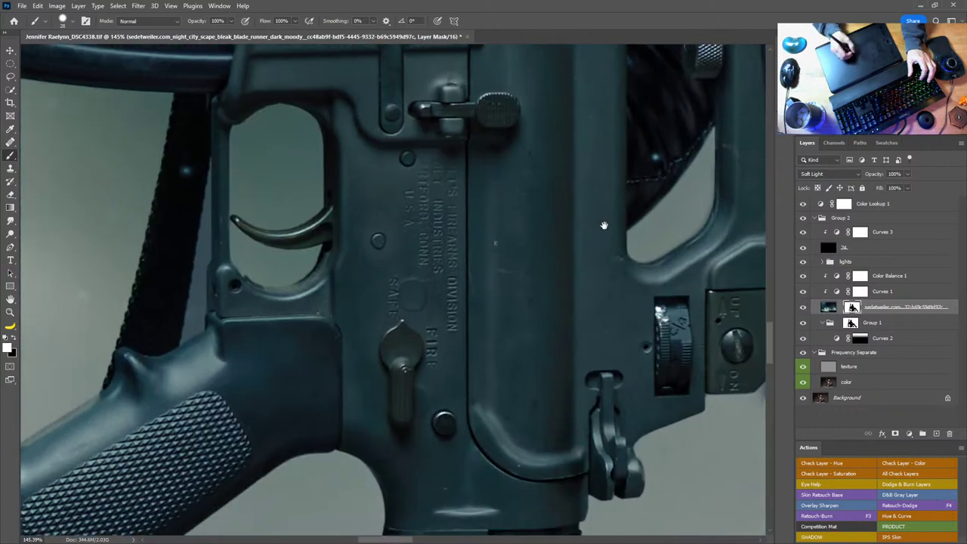
drag(387, 356, 358, 247)
mouse_move(681, 325)
mouse_down()
mouse_move(444, 336)
mouse_move(509, 305)
mouse_move(511, 315)
mouse_move(528, 272)
mouse_move(485, 321)
mouse_up()
key(x)
key(x)
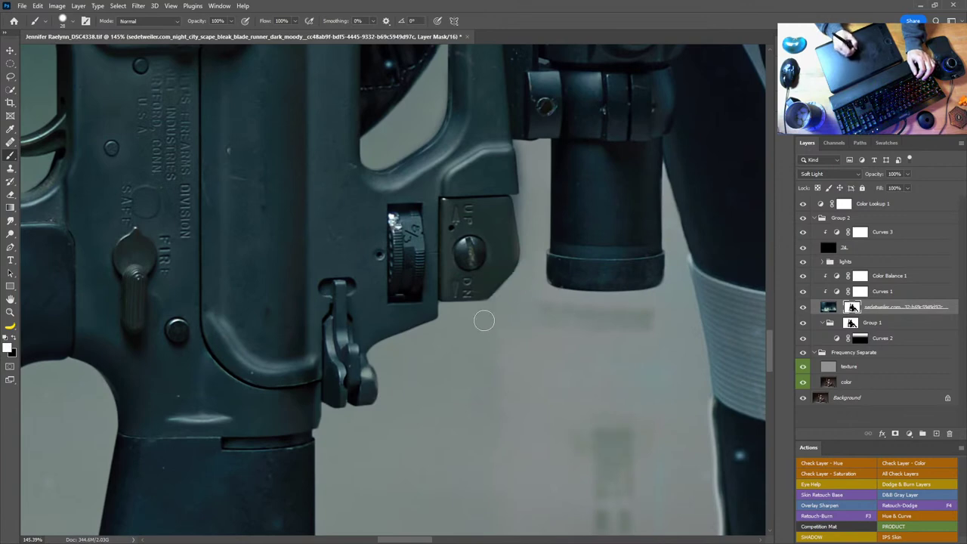
Paint white on the mask in the tight gap between the rear sight plate and the scope, reducing the brush to 10 px
mouse_move(523, 203)
mouse_down()
mouse_move(526, 226)
mouse_move(494, 341)
mouse_up()
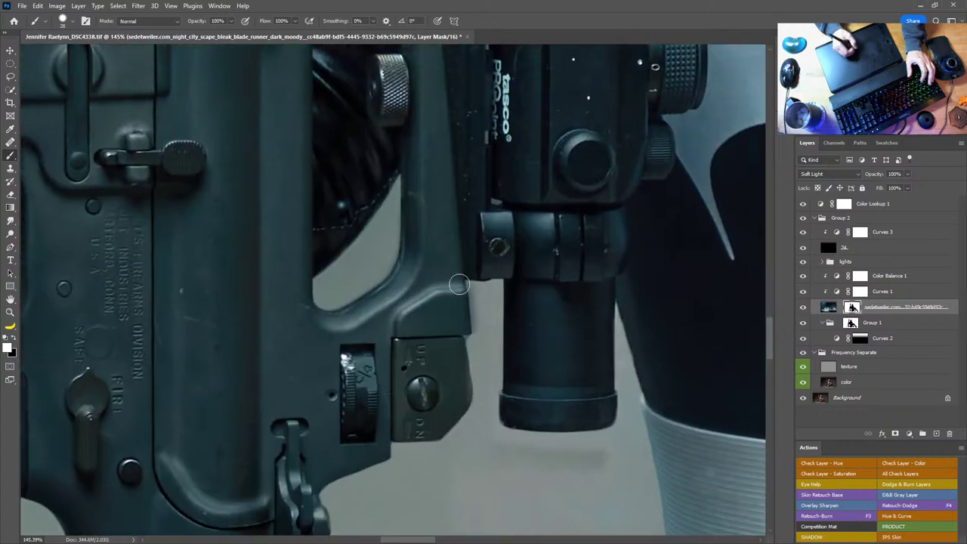
key([)
key([)
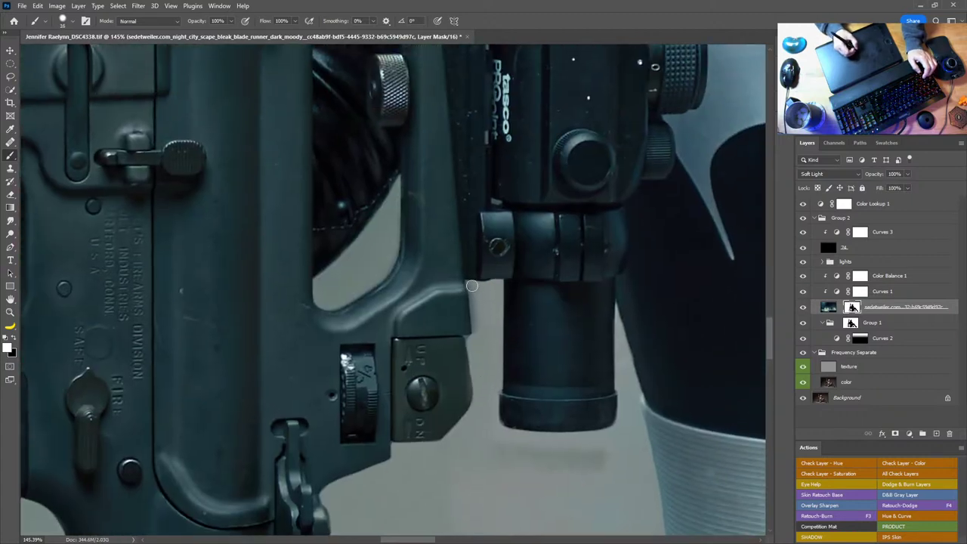
mouse_move(475, 306)
mouse_down()
mouse_move(480, 327)
mouse_move(481, 308)
mouse_up()
drag(476, 341, 469, 341)
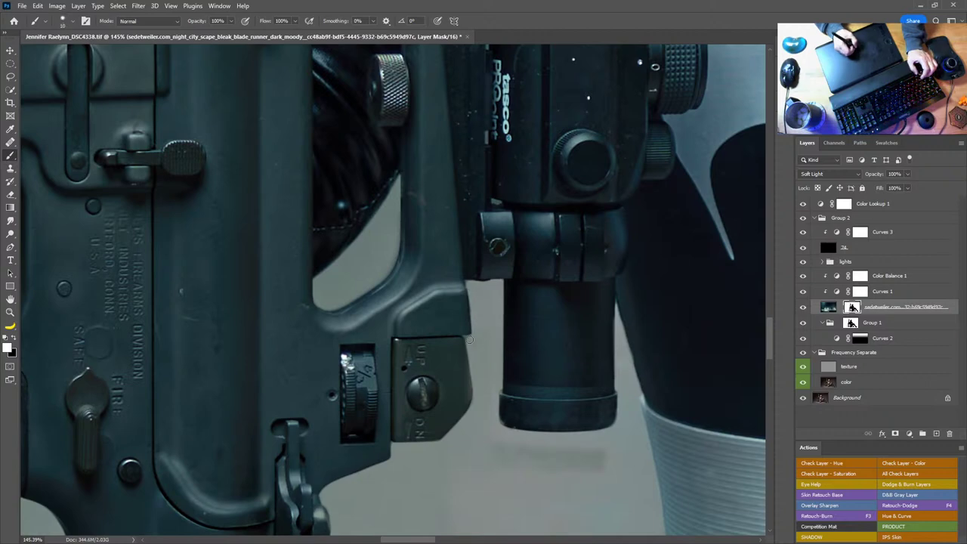
key(x)
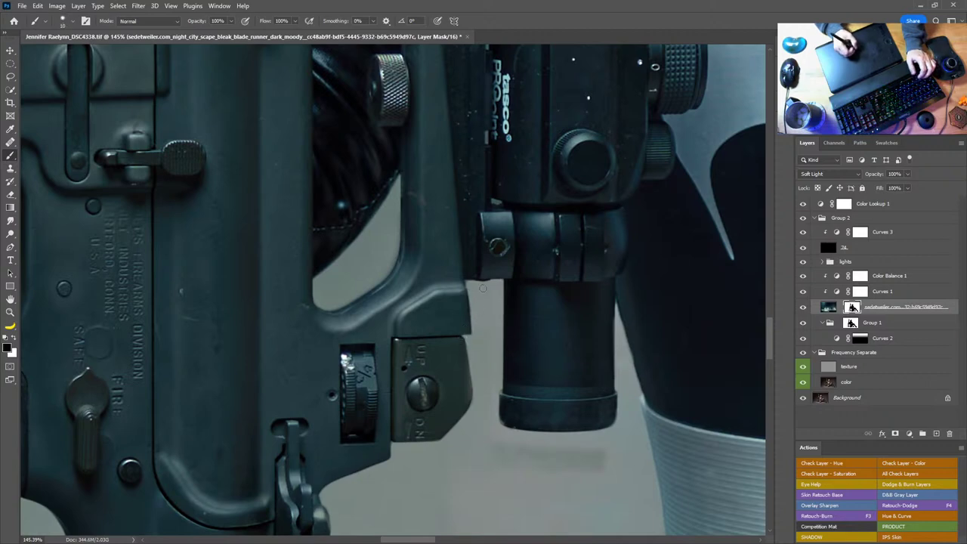
Refine the background mask along the black bodysuit's edge below the white belt, painting mainly with black at 29 px
drag(557, 337, 367, 324)
drag(508, 423, 460, 257)
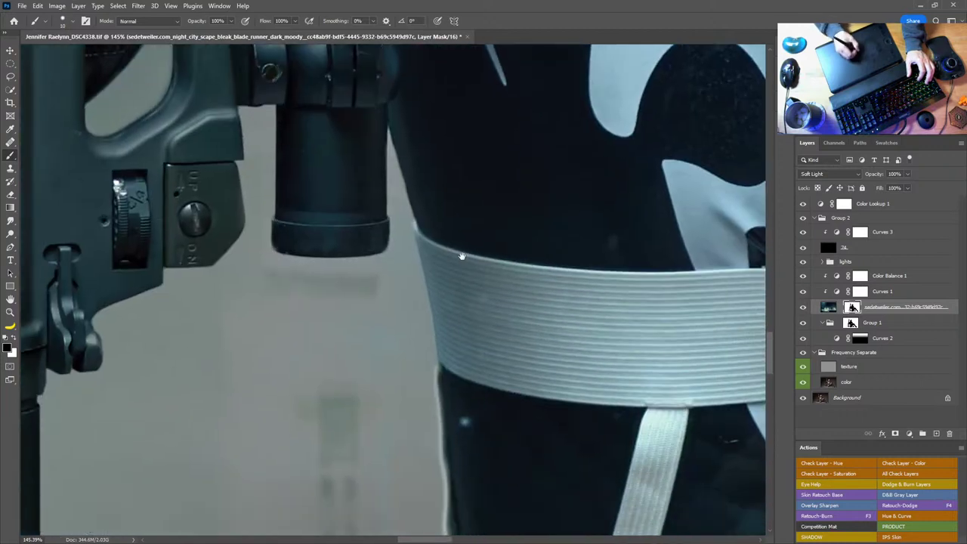
mouse_move(465, 334)
mouse_down()
mouse_move(529, 114)
mouse_move(520, 194)
mouse_move(485, 103)
mouse_up()
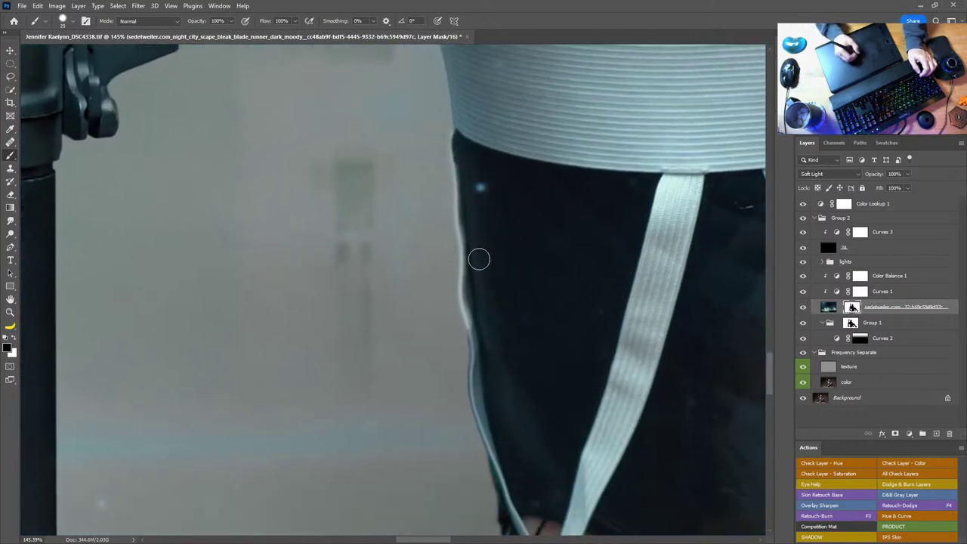
drag(474, 270, 488, 355)
key(x)
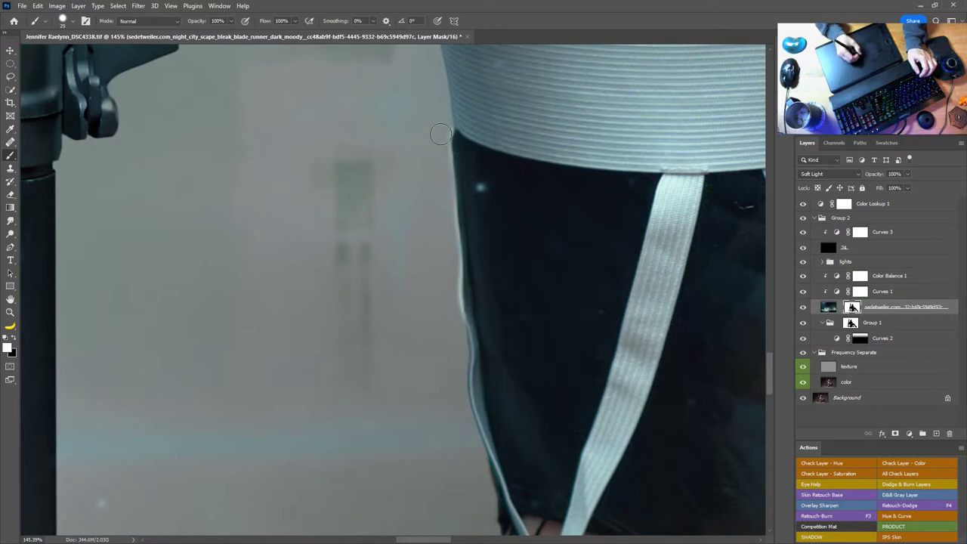
key(x)
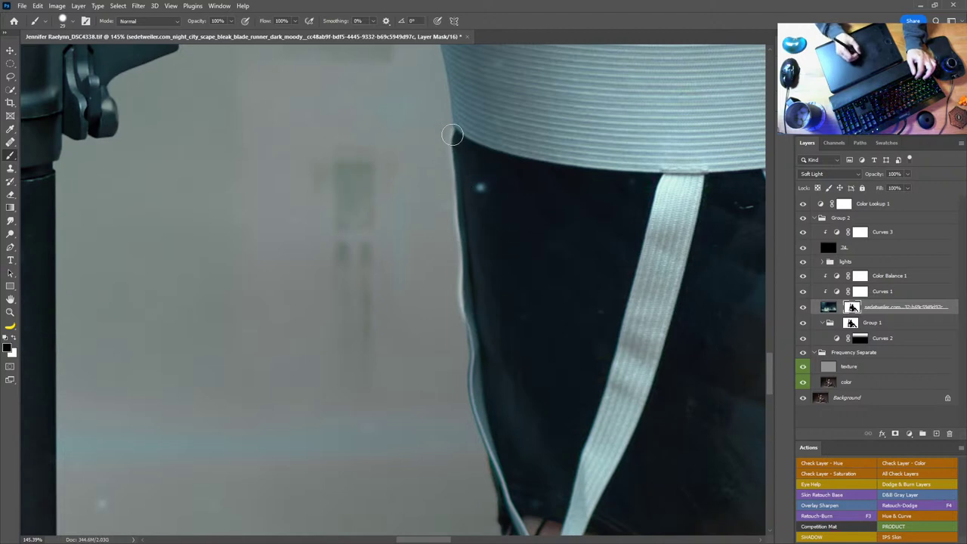
drag(454, 134, 463, 321)
key(ctrl+z)
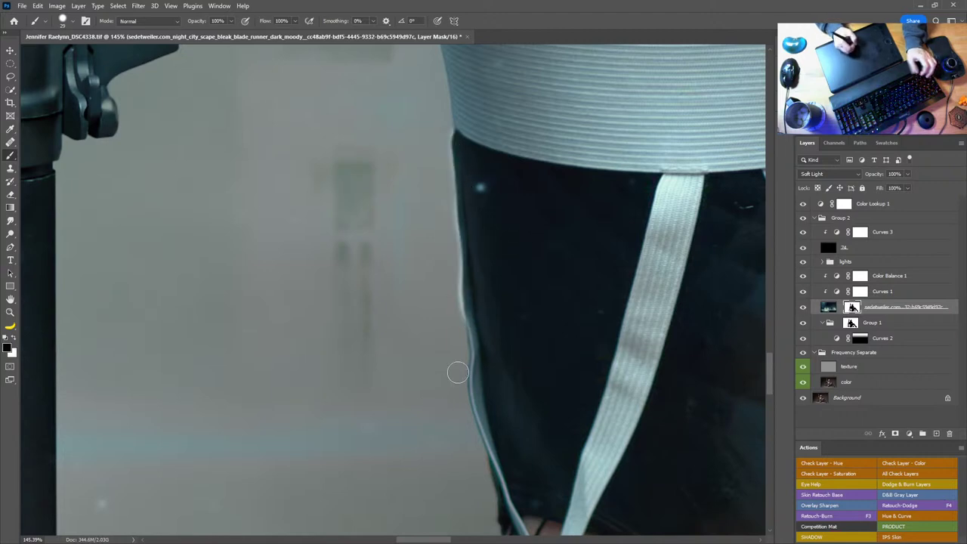
mouse_move(458, 371)
mouse_down()
mouse_move(509, 155)
mouse_move(464, 260)
mouse_up()
drag(459, 177, 443, 310)
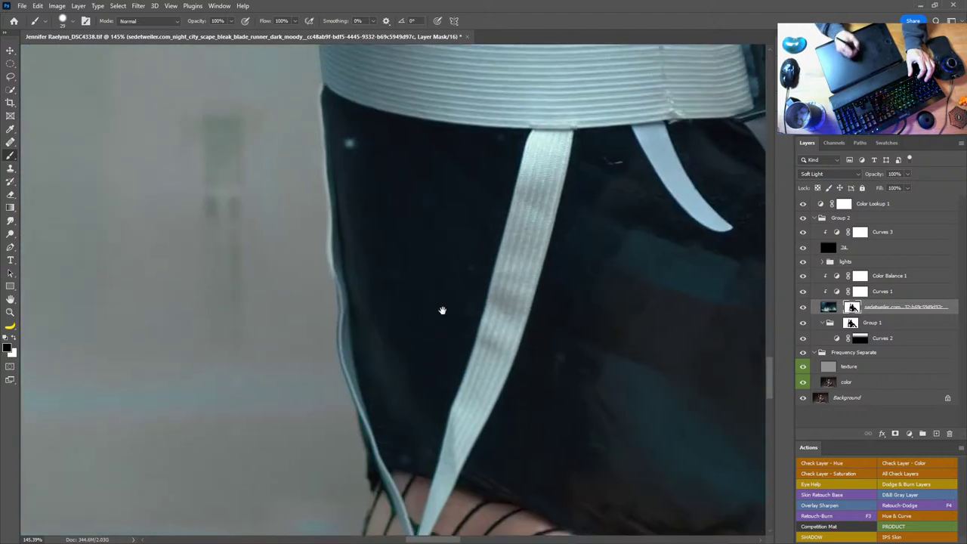
Fit the whole image in view and save the document
double_click(11, 300)
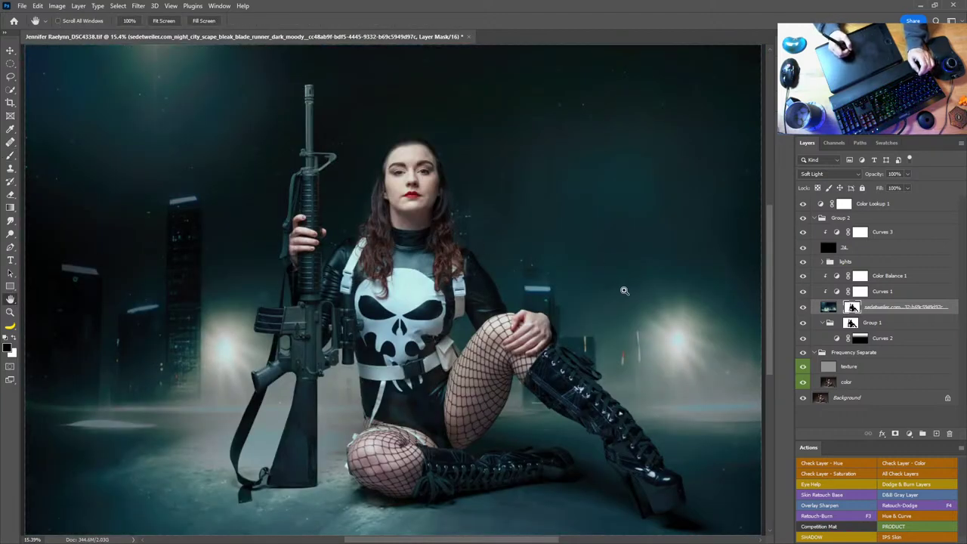
key(ctrl+s)
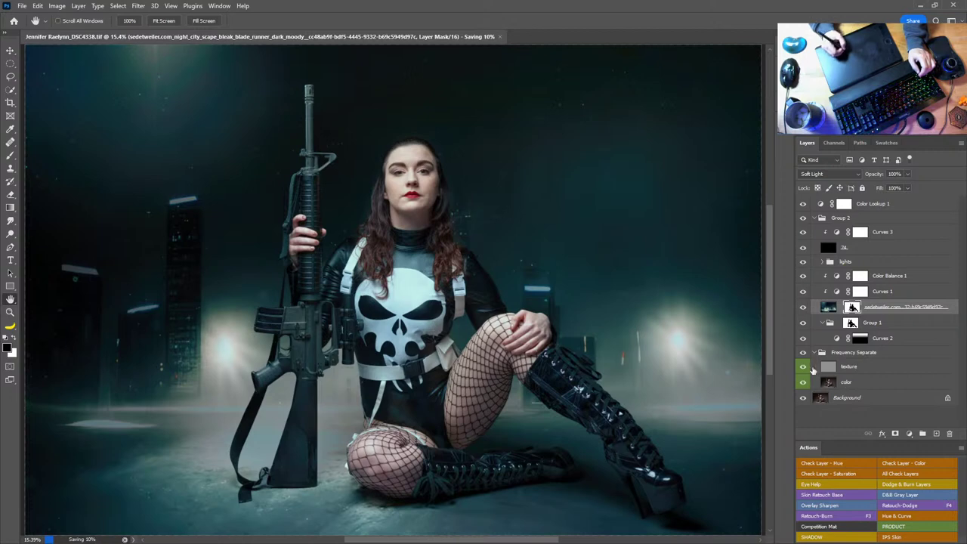
Hide the texture layer and examine the hand, fishnet legs and knee close up for light specks
key(z)
drag(550, 346, 600, 358)
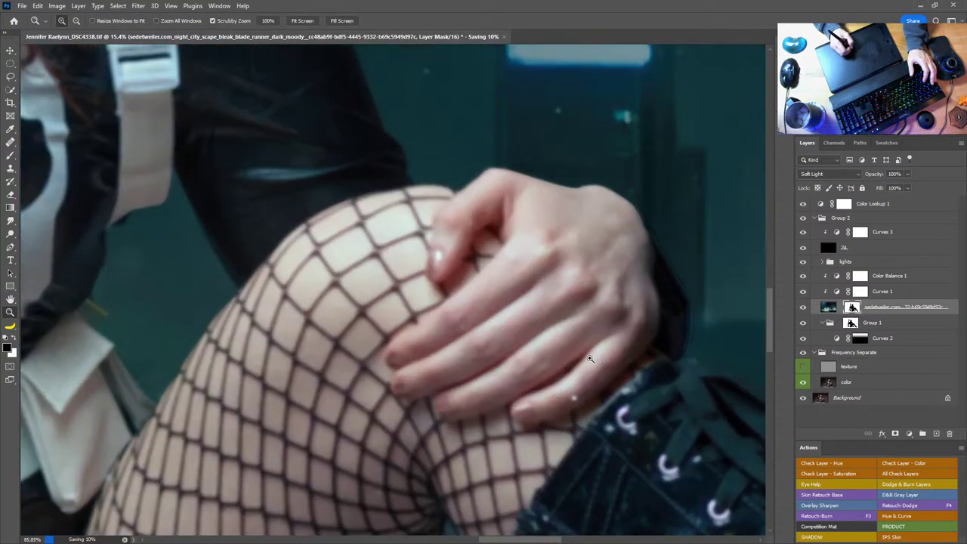
drag(599, 227, 605, 227)
drag(458, 412, 568, 256)
drag(486, 333, 557, 190)
drag(448, 375, 561, 260)
drag(603, 318, 520, 384)
Patch out light specks over the raised thigh with the Patch tool on the black Screen-mode layer
click(858, 250)
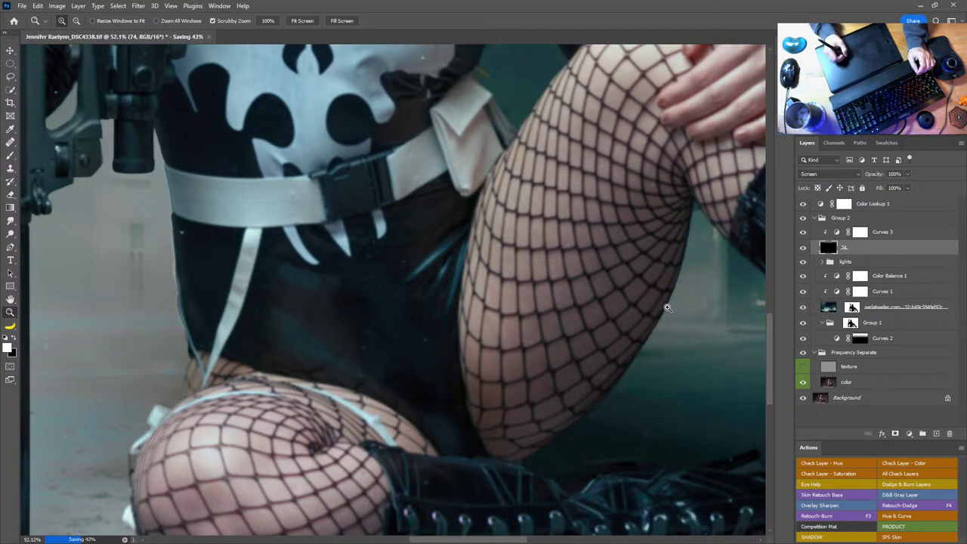
click(10, 142)
right_click(13, 144)
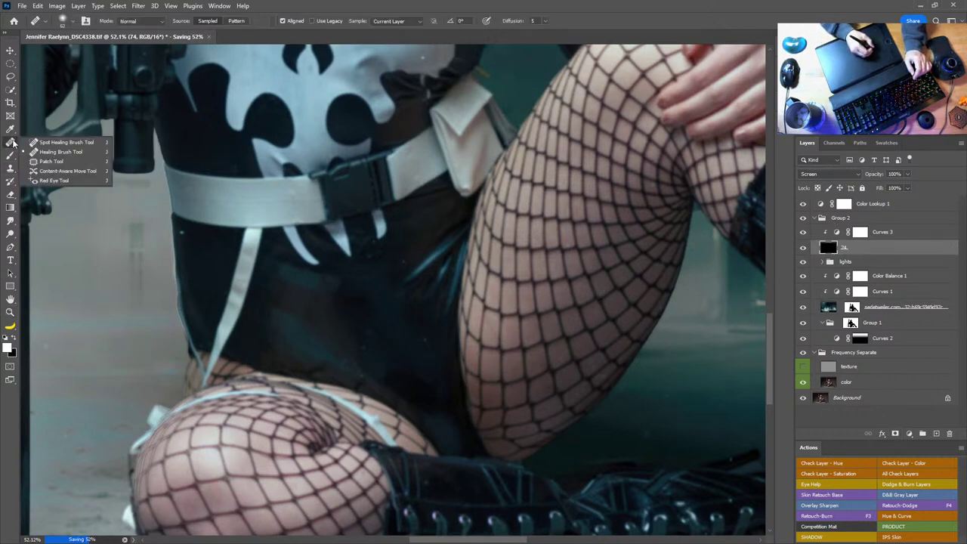
click(52, 161)
mouse_move(535, 314)
mouse_down()
mouse_move(613, 293)
mouse_move(574, 287)
mouse_up()
mouse_move(578, 390)
mouse_down()
mouse_move(578, 231)
mouse_move(587, 265)
mouse_move(605, 276)
mouse_up()
key(ctrl+d)
mouse_move(522, 328)
mouse_down()
mouse_move(619, 336)
mouse_move(584, 305)
mouse_up()
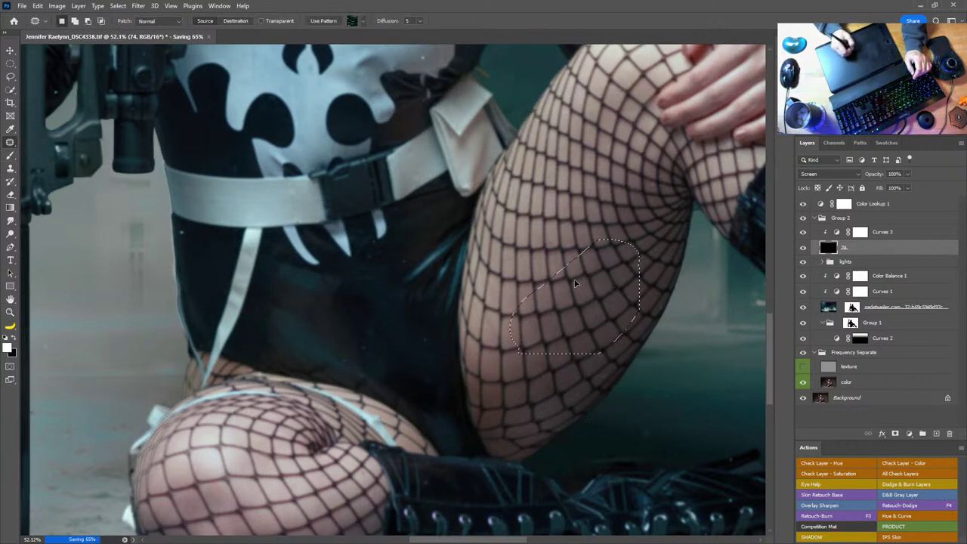
drag(563, 349, 602, 154)
key(ctrl+d)
Patch smaller areas on the underside and middle of the raised thigh to clear the remaining specks
drag(638, 280, 621, 309)
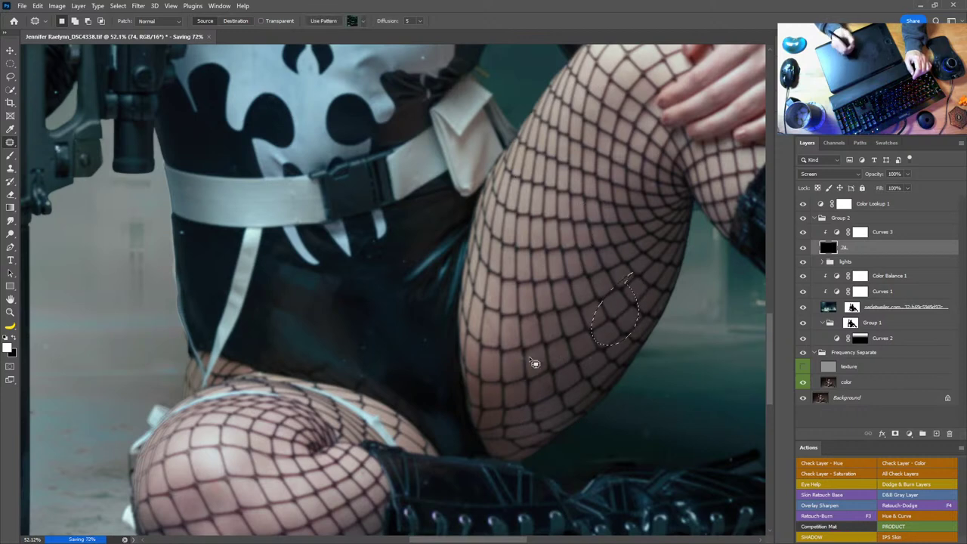
drag(529, 357, 540, 299)
drag(610, 331, 554, 307)
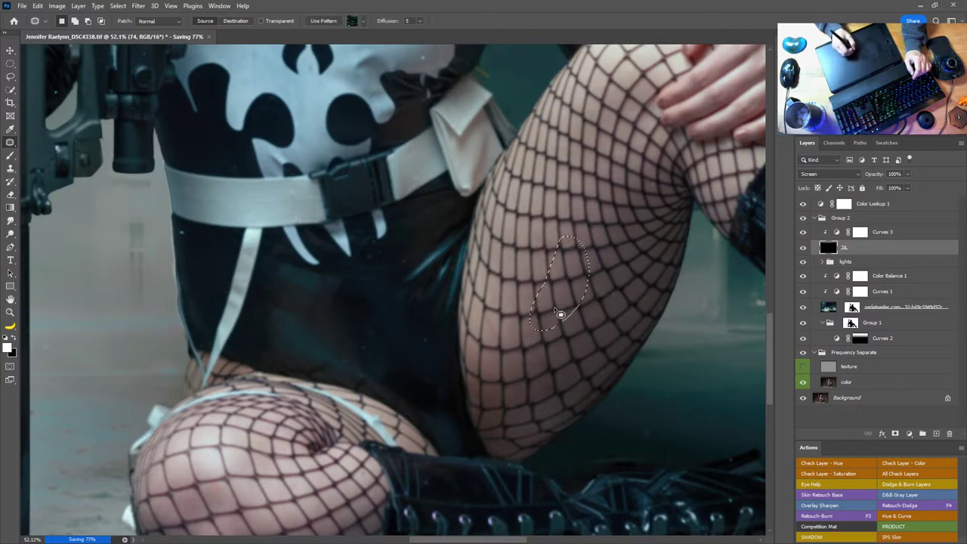
key(ctrl+d)
drag(502, 375, 589, 256)
drag(587, 168, 589, 154)
drag(687, 183, 695, 178)
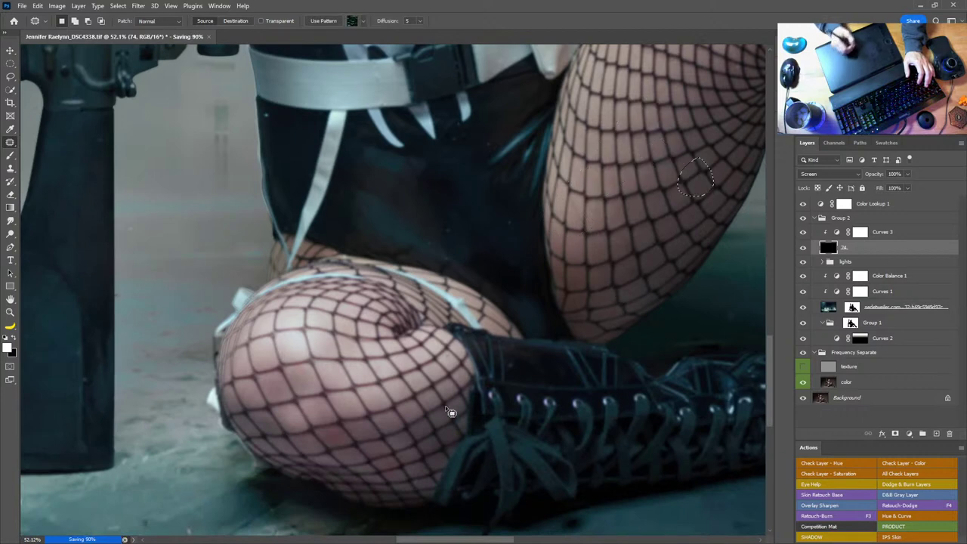
Patch out the light speck beside the little finger of the hand resting on the knee
drag(520, 385, 321, 363)
drag(617, 231, 432, 451)
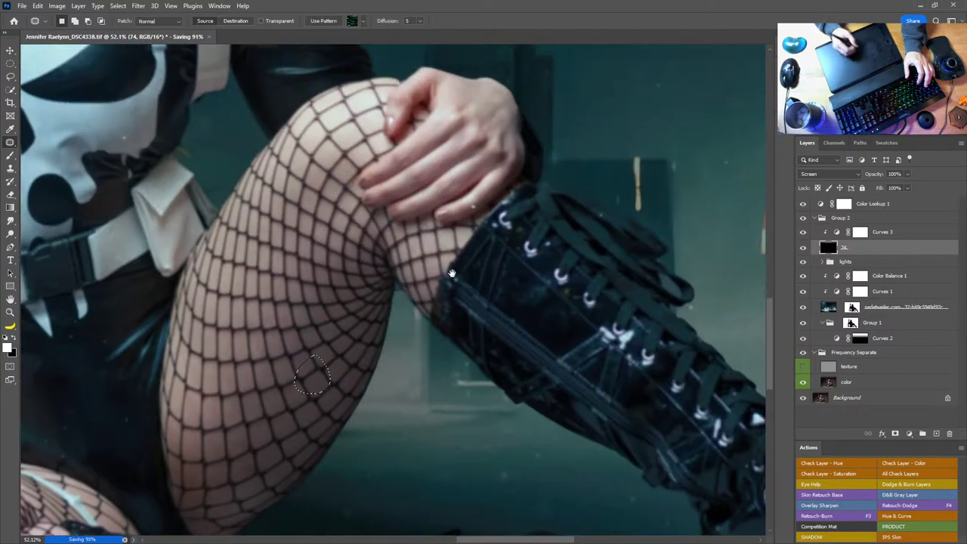
drag(452, 273, 509, 385)
drag(530, 321, 463, 267)
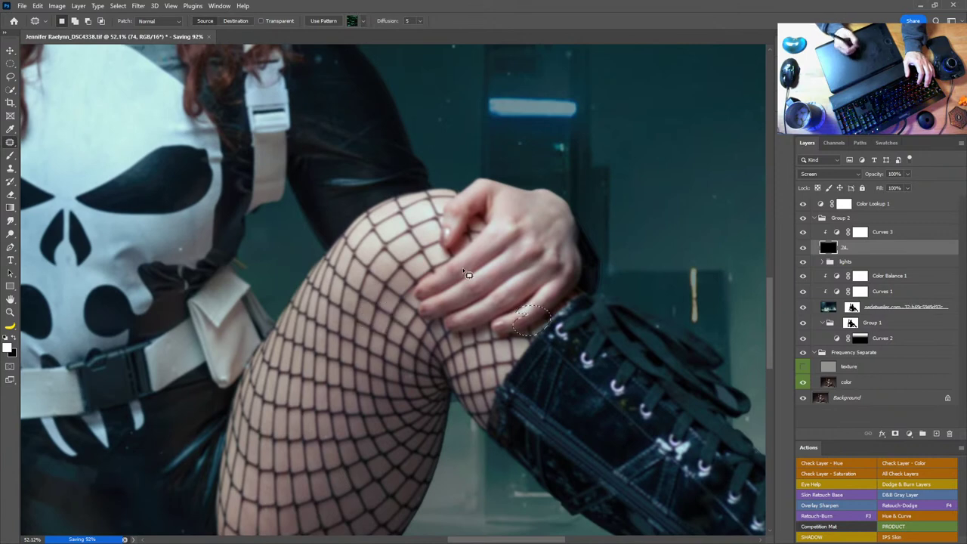
key(ctrl+d)
Patch the specks over the collar and the whole face on the black Screen-mode layer, clearing each selection
drag(401, 255, 505, 338)
mouse_move(398, 249)
mouse_down()
mouse_move(416, 293)
mouse_move(397, 250)
mouse_up()
drag(382, 289, 370, 440)
drag(402, 301, 366, 389)
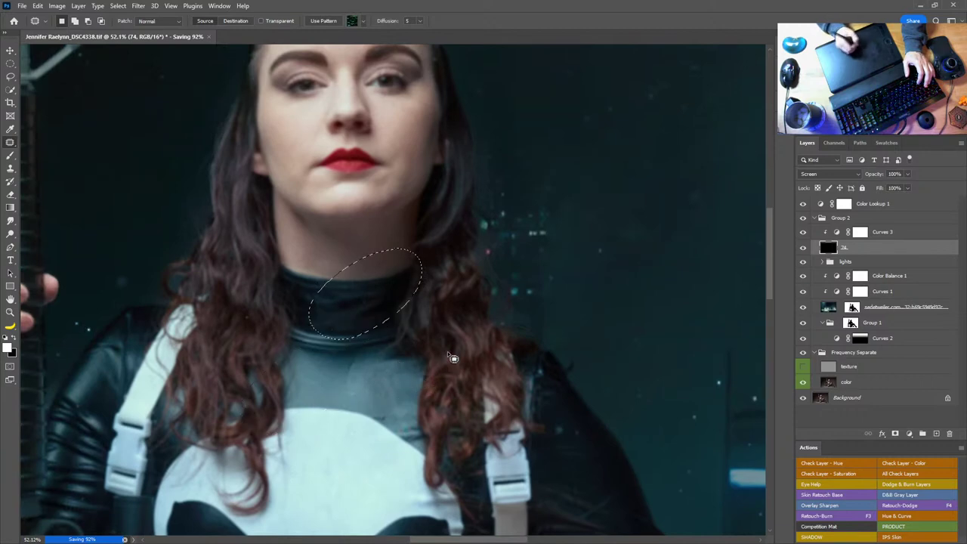
key(ctrl+d)
drag(444, 198, 470, 383)
mouse_move(389, 181)
mouse_down()
mouse_move(314, 242)
mouse_move(376, 215)
mouse_up()
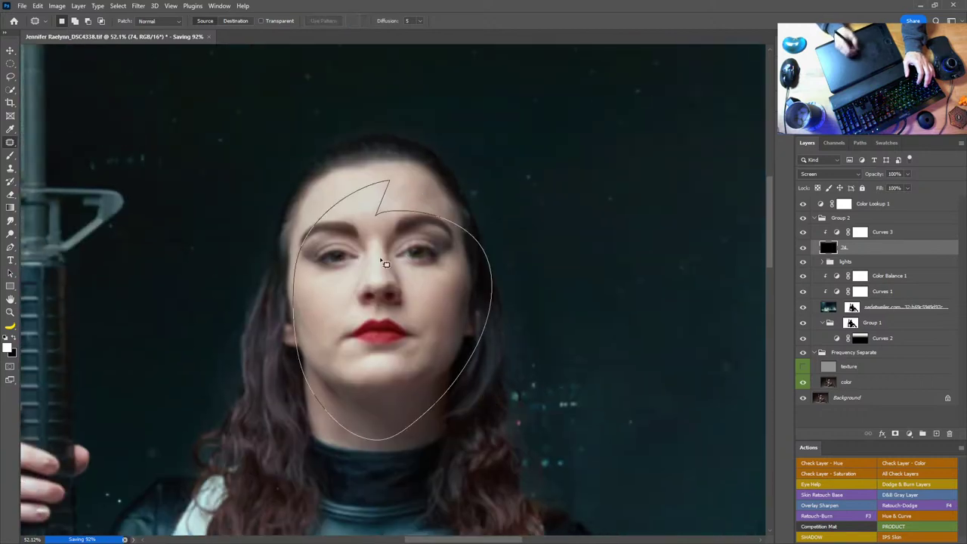
drag(386, 264, 269, 435)
key(ctrl+d)
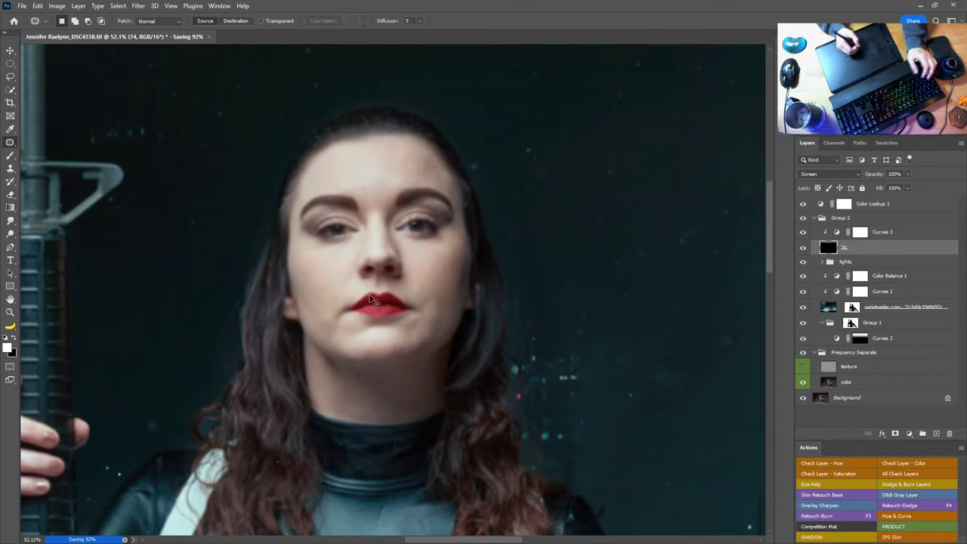
Show and select the texture layer and patch the inner corner of the eye beside the nose
click(849, 368)
key(z)
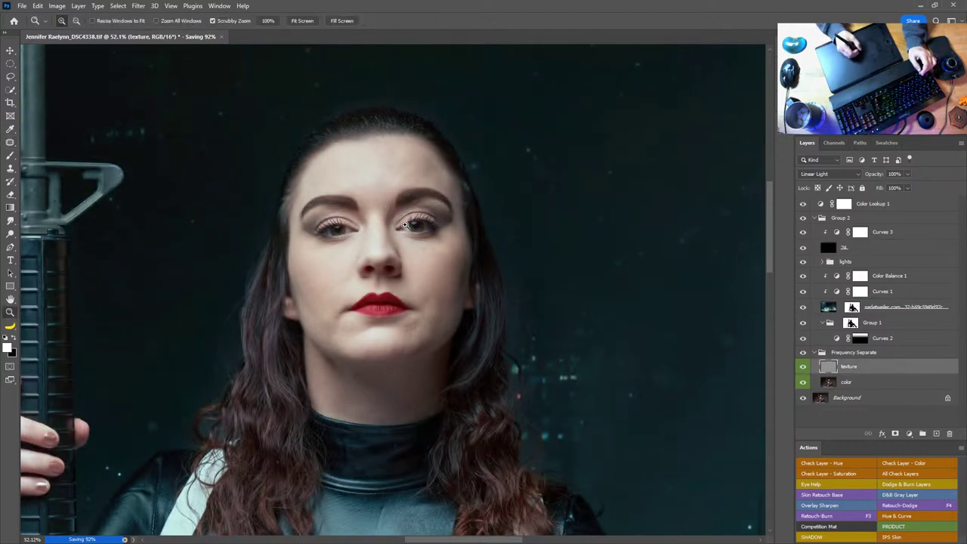
key(j)
mouse_move(411, 225)
mouse_down()
mouse_move(387, 216)
mouse_move(416, 229)
mouse_move(432, 219)
mouse_up()
key(ctrl+d)
key(z)
Clone skin texture over the upper eyelid below the eyebrow with a small Clone Stamp brush, keeping sampling on Current Layer
key(s)
alt+right_click(451, 192)
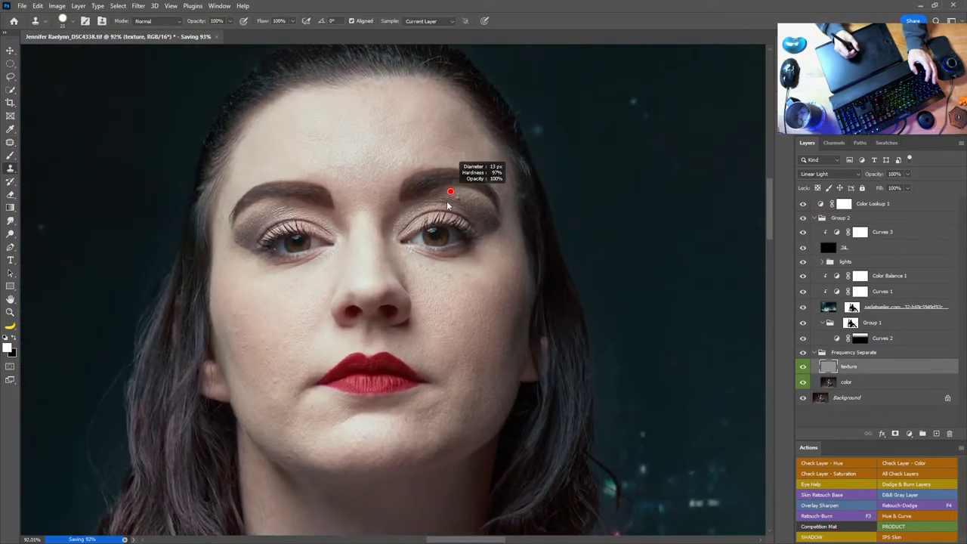
alt+right_click(462, 190)
alt+right_click(470, 202)
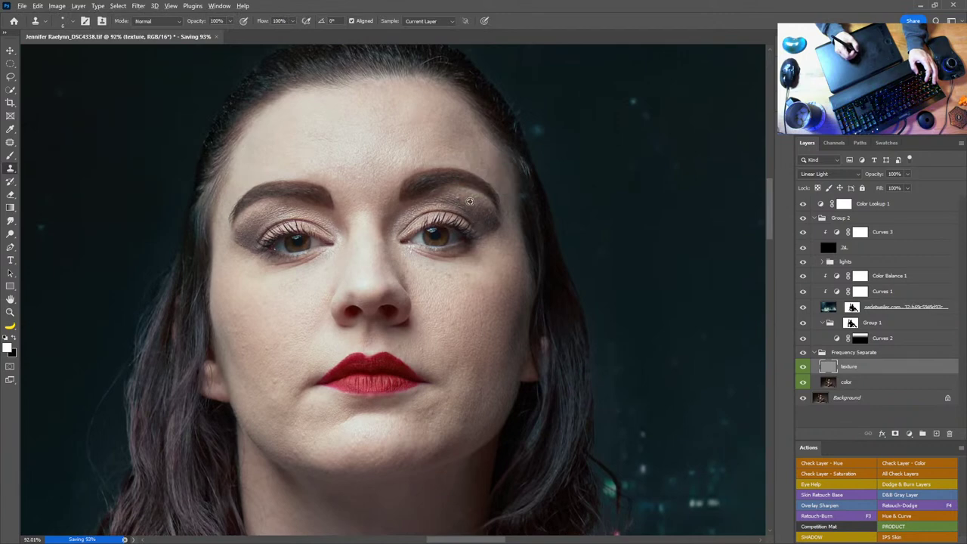
drag(469, 201, 474, 205)
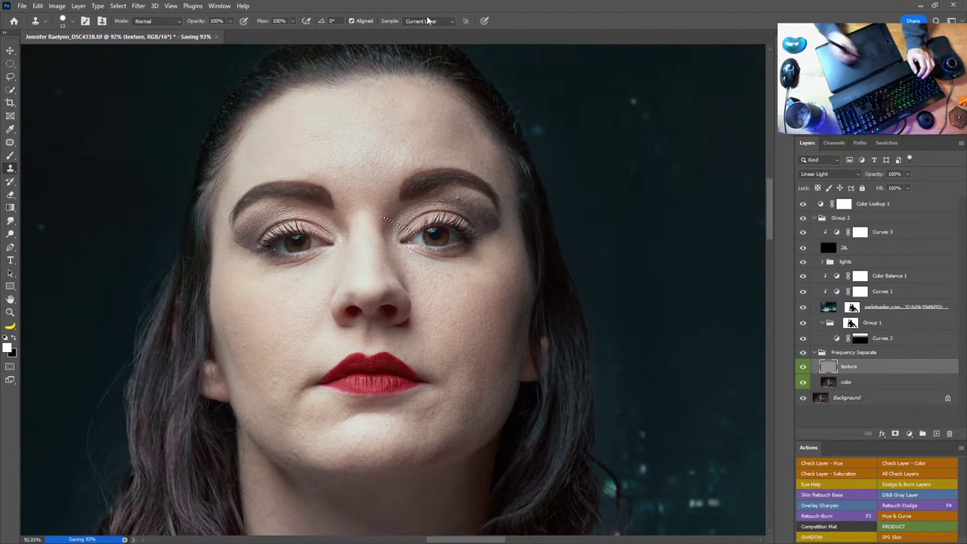
click(446, 21)
click(441, 31)
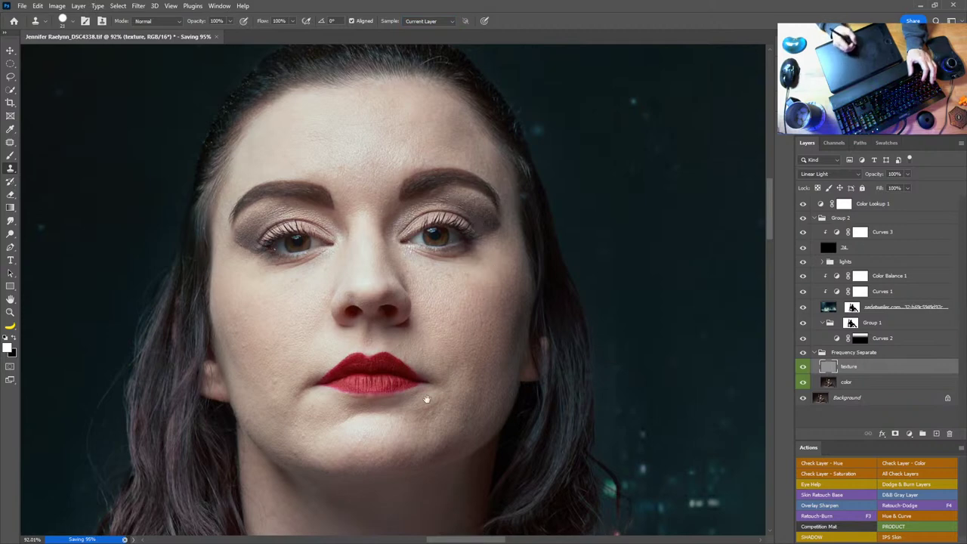
Inspect the face, rifle, knee, boots and hand at close range, and finish with the whole image in view
drag(428, 399, 498, 270)
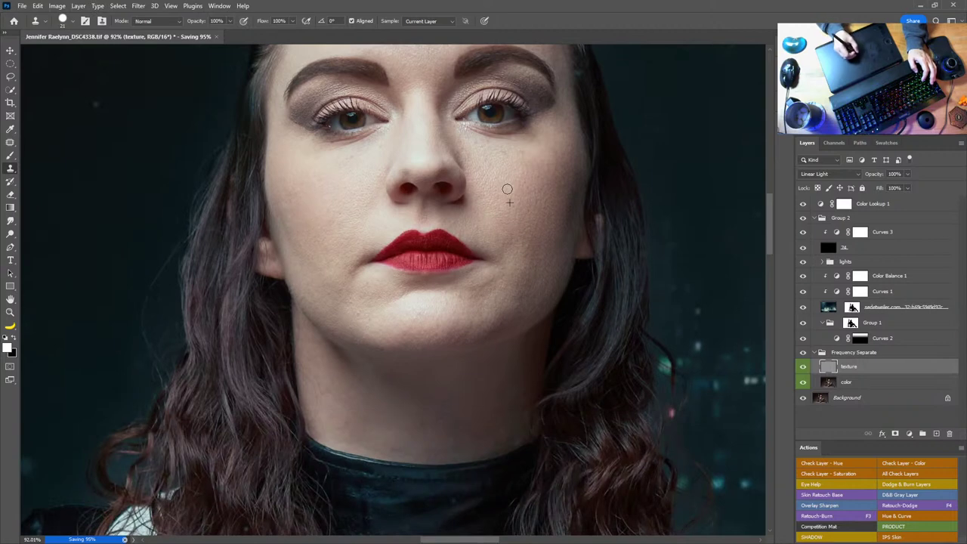
scroll(481, 172, down, 15)
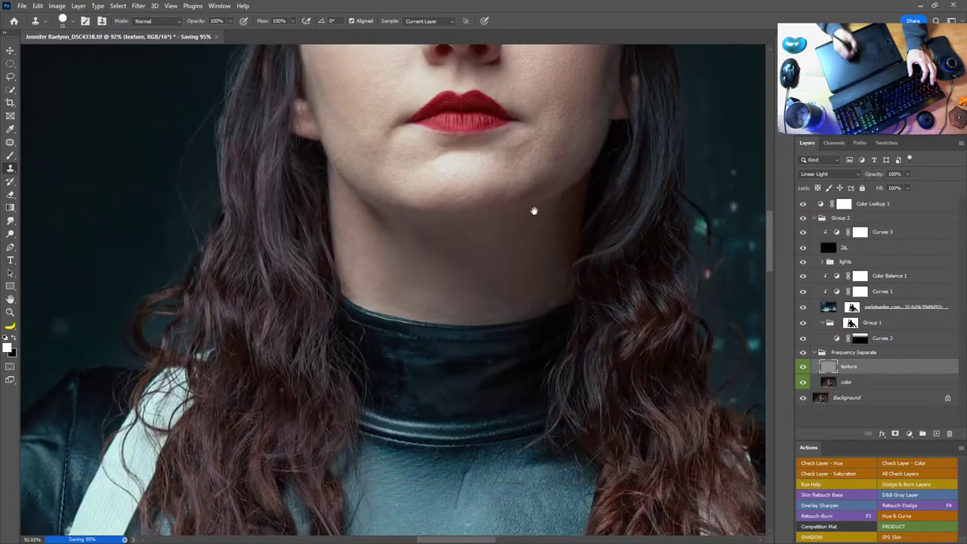
scroll(470, 416, down, 15)
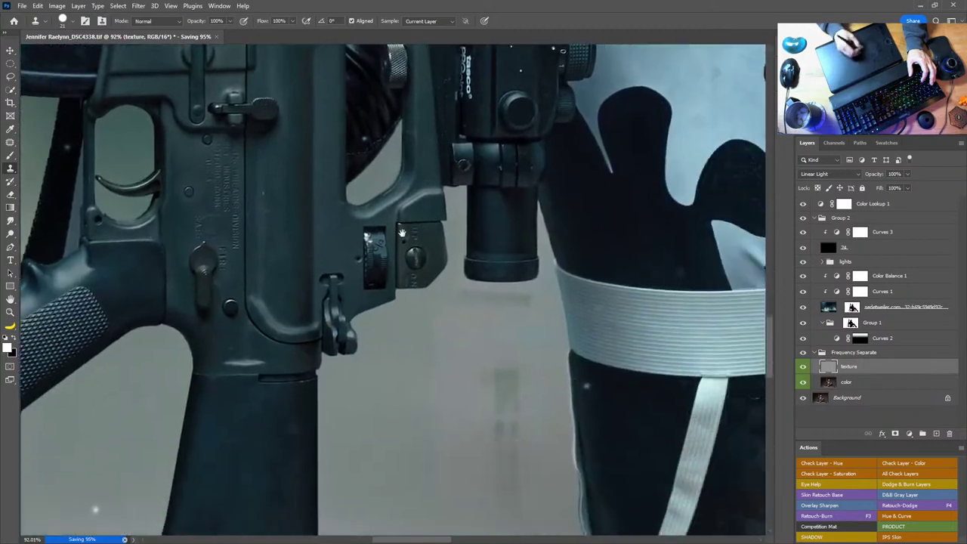
scroll(497, 206, right, 3)
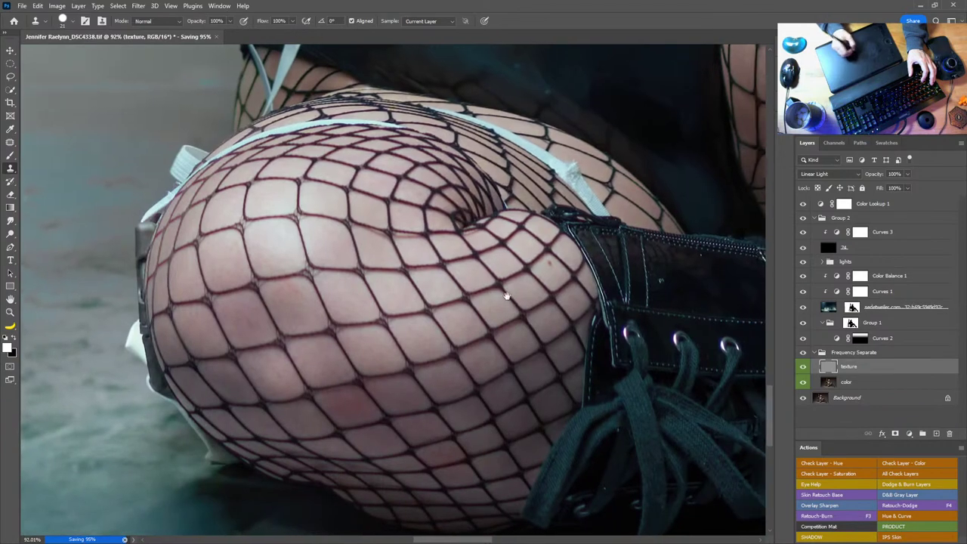
scroll(581, 360, down, 15)
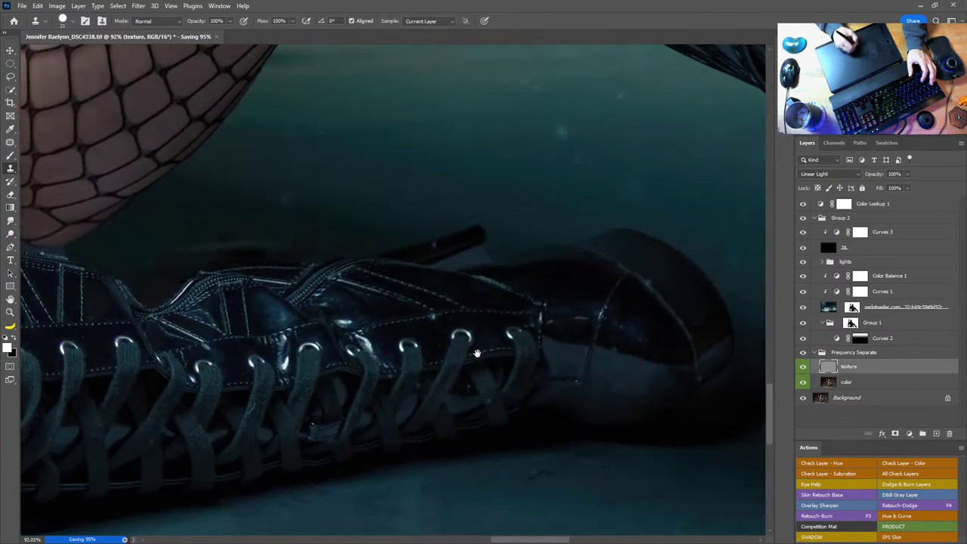
scroll(456, 238, up, 15)
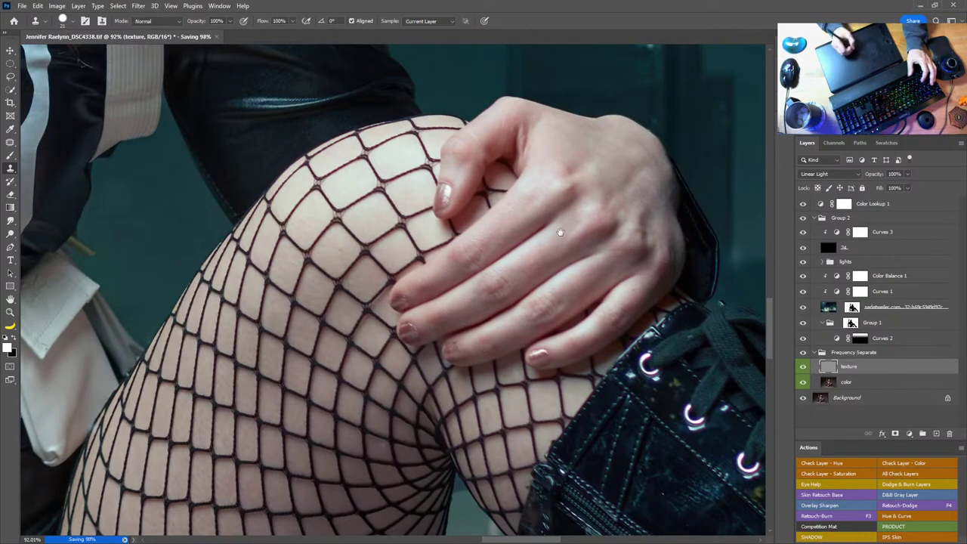
drag(560, 232, 517, 343)
scroll(442, 214, up, 15)
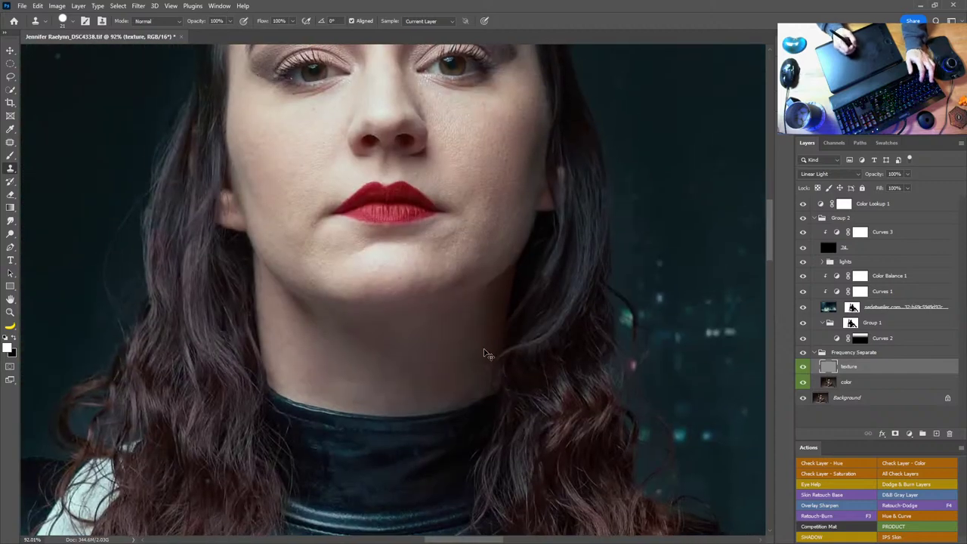
double_click(11, 301)
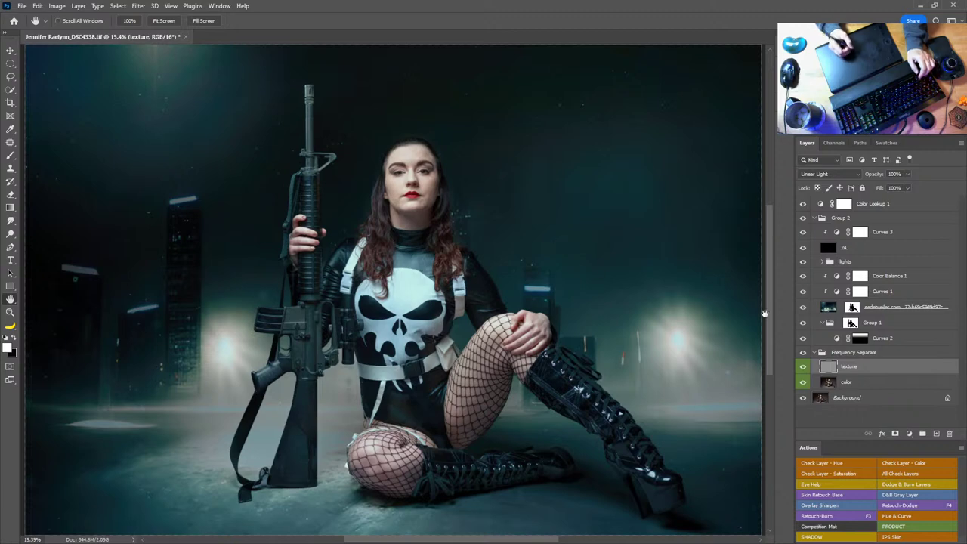
Add a Soft Light Dodge&Burn gray layer above Color Lookup 1 by running the D&B Gray Layer action
click(882, 206)
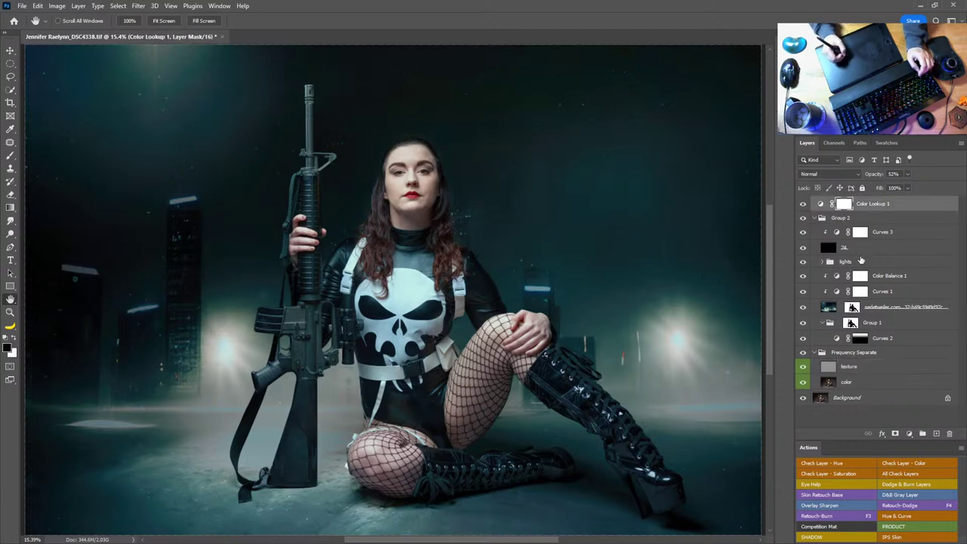
click(908, 495)
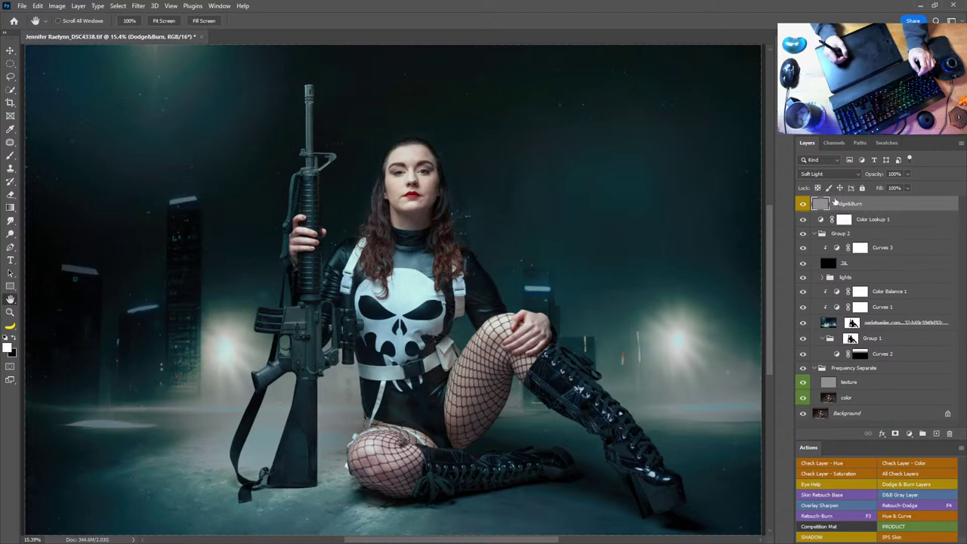
Paint a white test stroke across the forehead above the eyebrow on the Dodge&Burn layer with the brush at 100% flow
key(z)
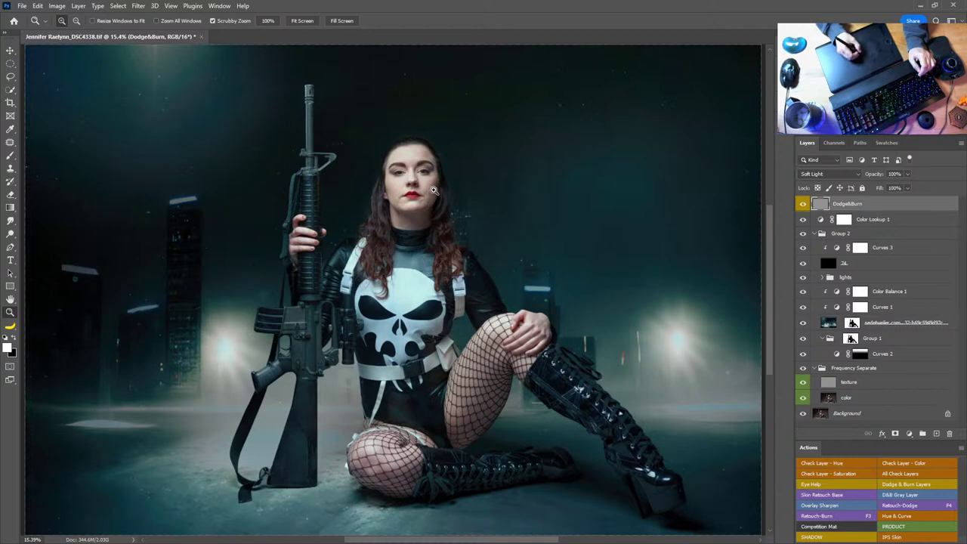
key(space)
drag(406, 176, 438, 192)
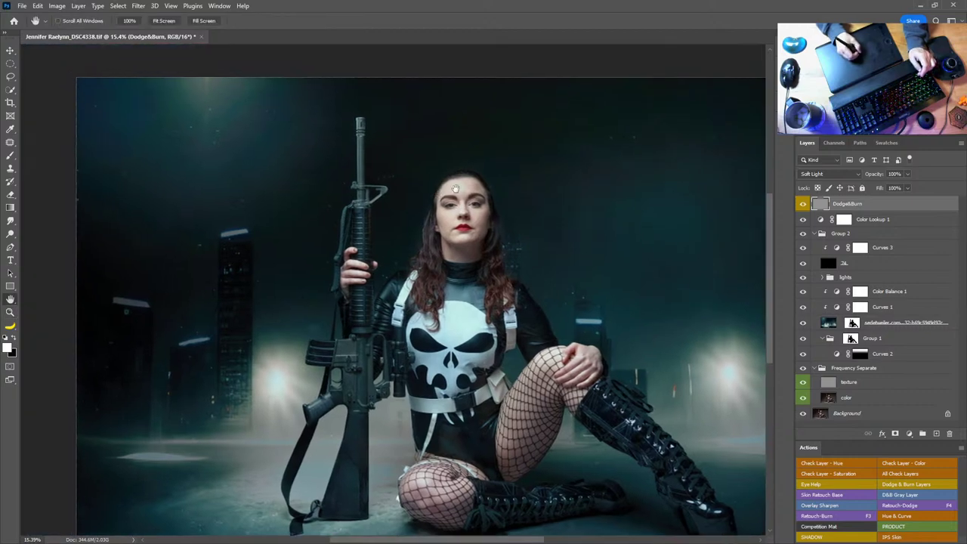
drag(478, 232, 527, 263)
key(space)
drag(498, 203, 484, 307)
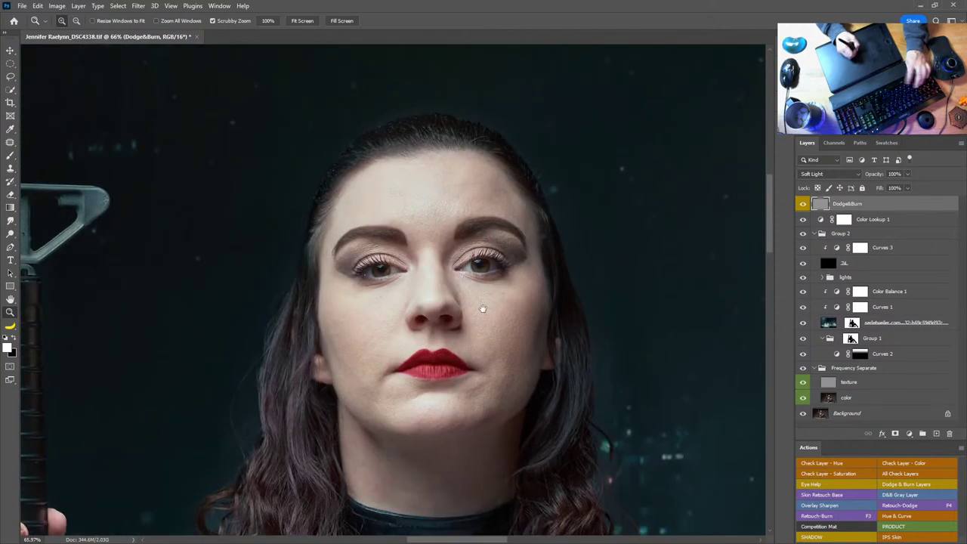
key(b)
mouse_move(450, 242)
mouse_down()
mouse_move(467, 237)
mouse_move(446, 60)
mouse_up()
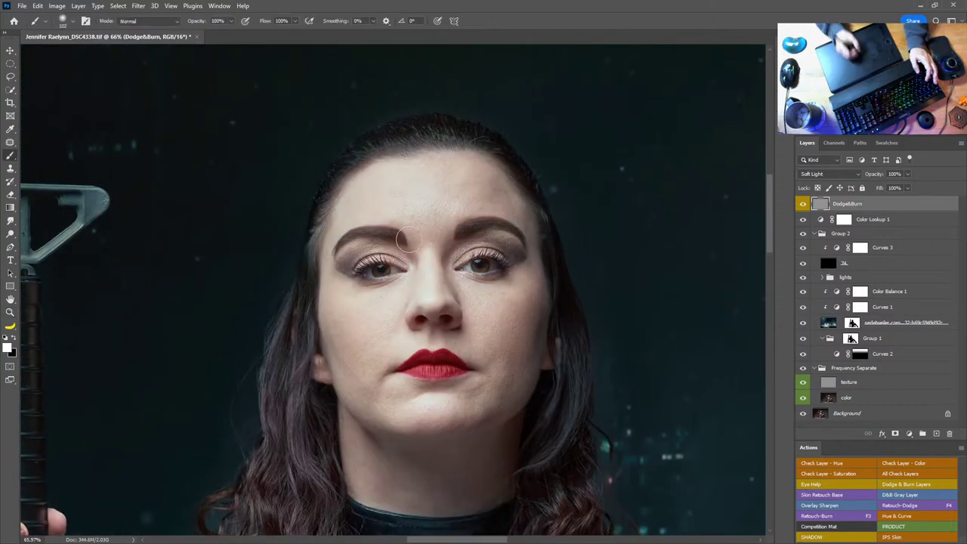
mouse_move(411, 236)
mouse_down()
mouse_move(408, 203)
mouse_move(462, 187)
mouse_up()
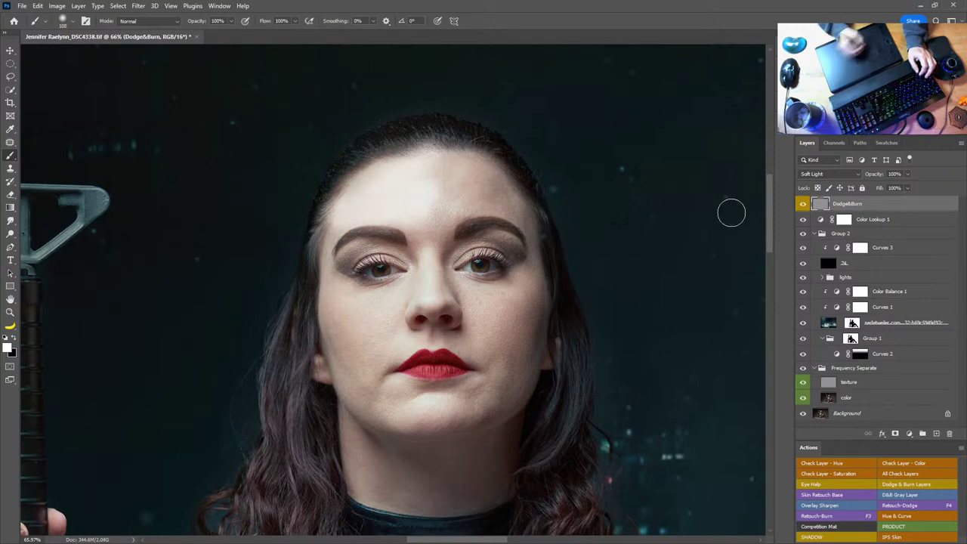
Set the Dodge&Burn layer to Overlay and paint out its white forehead stroke with gray sampled from the layer
click(829, 174)
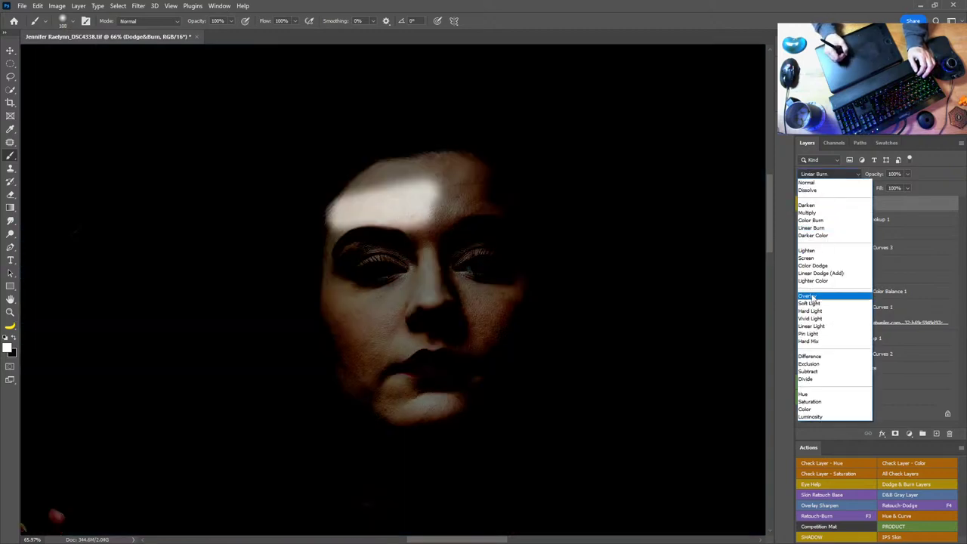
click(813, 286)
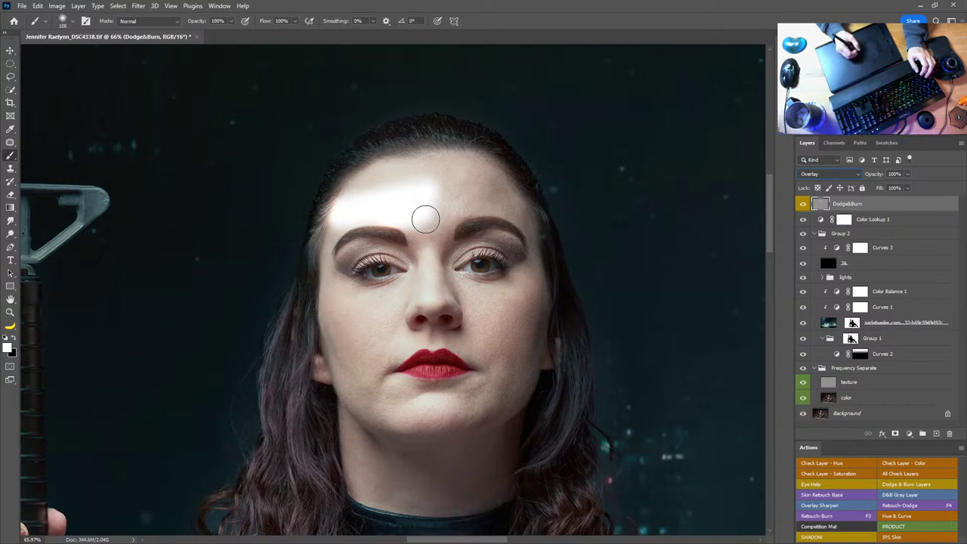
alt+click(803, 203)
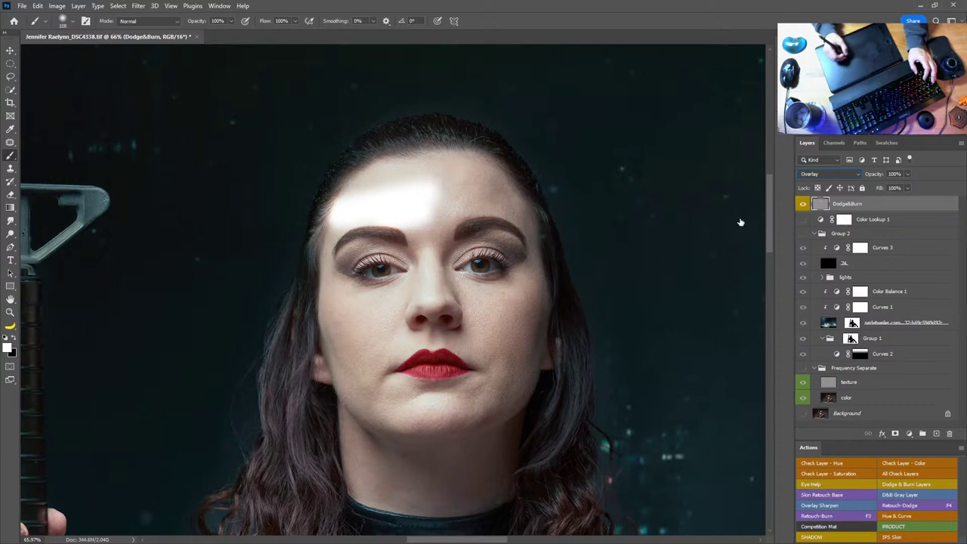
alt+click(623, 204)
mouse_move(416, 219)
mouse_down()
mouse_move(432, 171)
mouse_move(387, 175)
mouse_move(346, 220)
mouse_move(450, 212)
mouse_move(382, 278)
mouse_up()
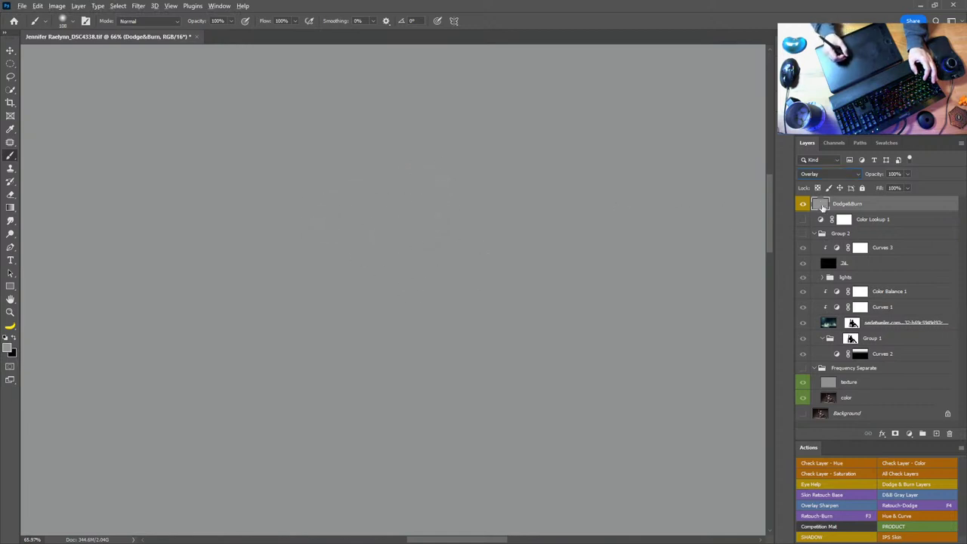
alt+click(804, 204)
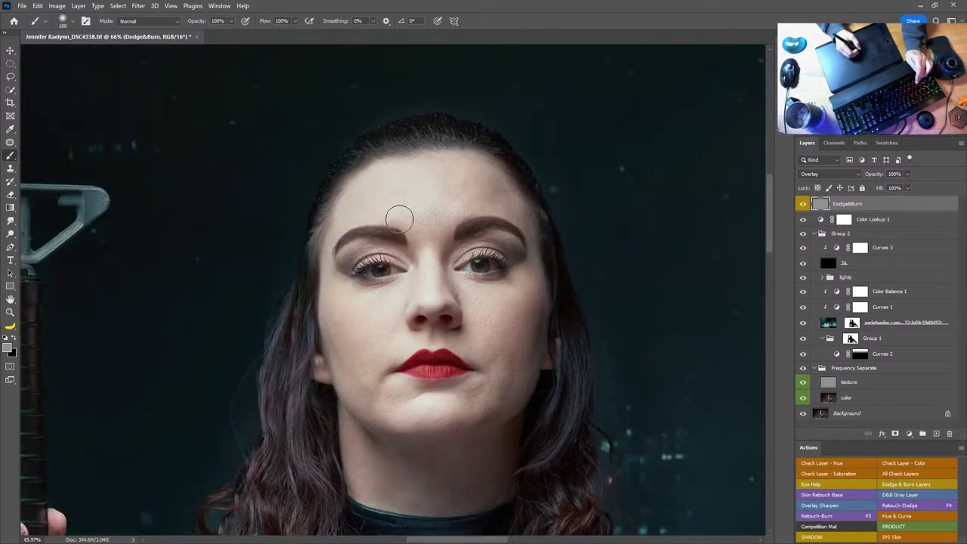
Make white the painting colour with black as background, and set the brush flow to 1%
key(x)
key(x)
key(x)
key(x)
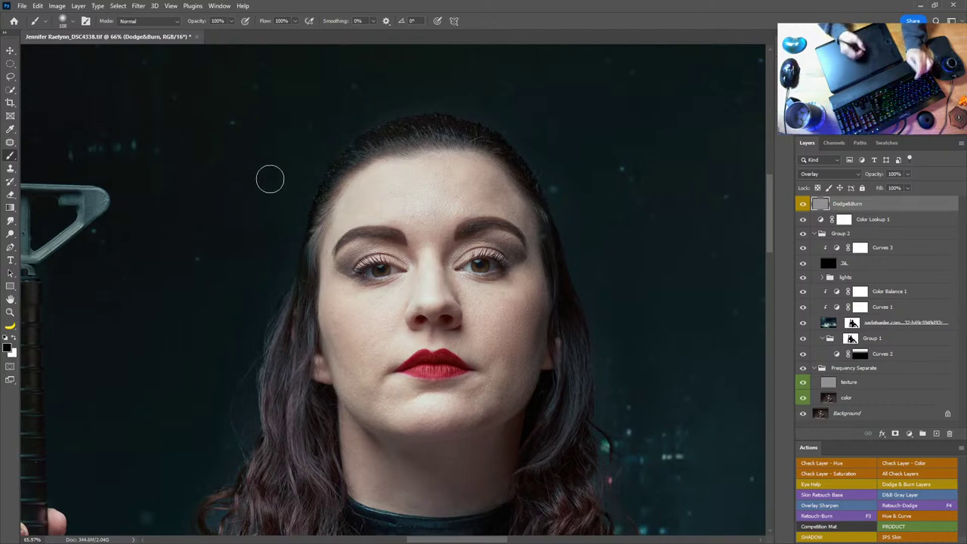
key(x)
key(x)
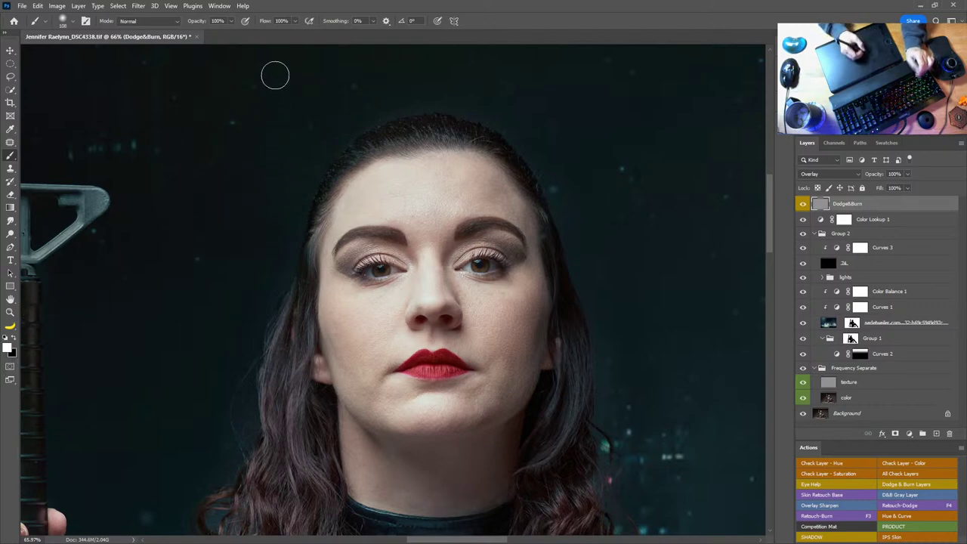
drag(273, 25, 230, 36)
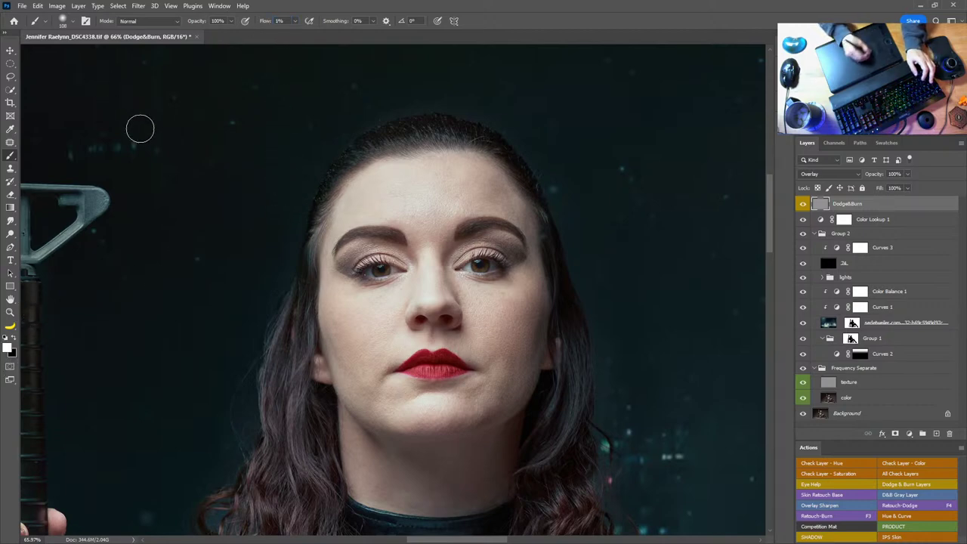
Dodge the forehead, under-eye area, nose bridge and upper lip edge with a soft white brush, shrinking it from about 166 px to 25 px
alt+right_click(388, 210)
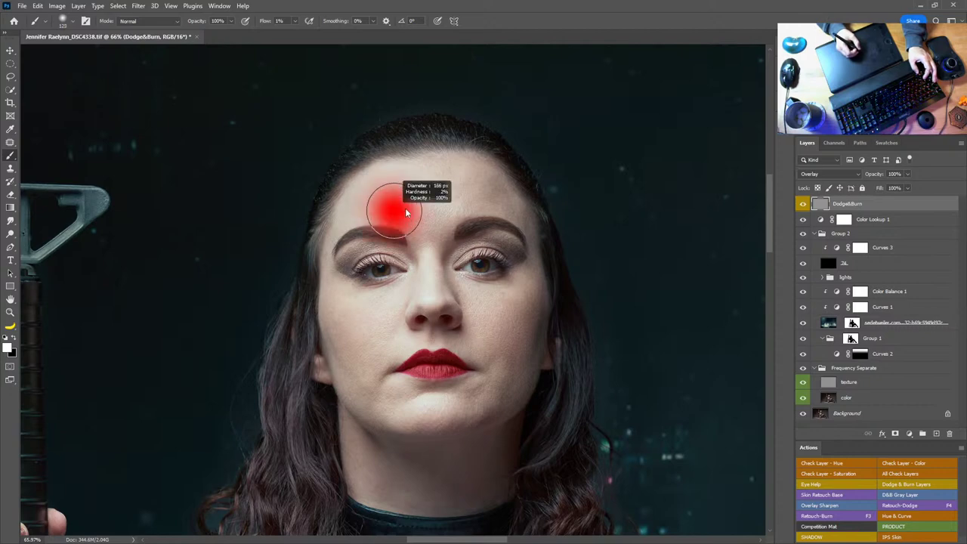
alt+right_click(391, 272)
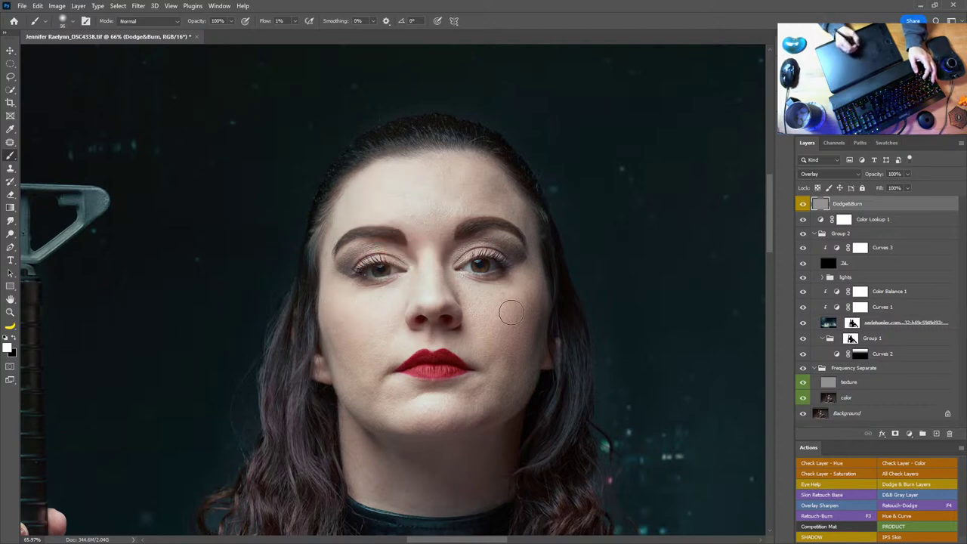
alt+right_click(430, 249)
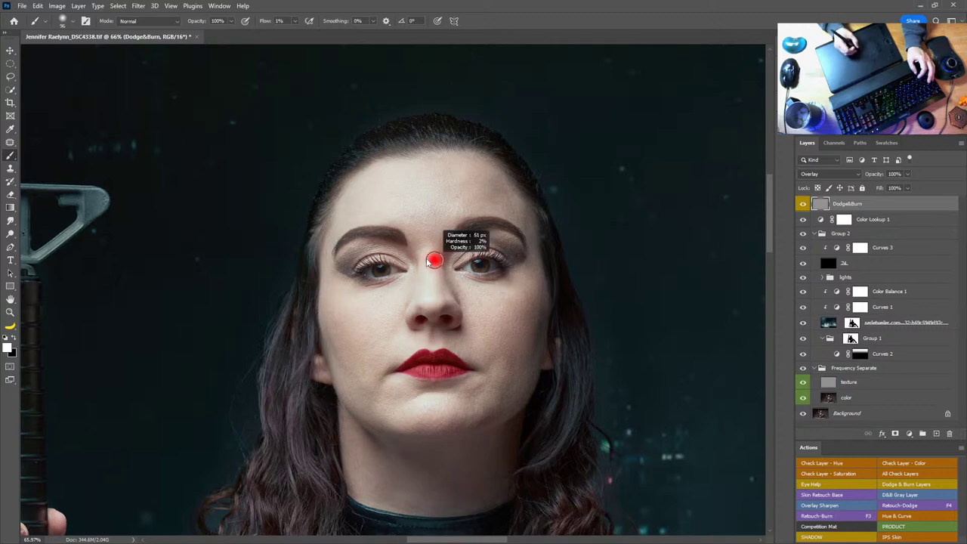
alt+right_click(444, 339)
alt+right_click(425, 341)
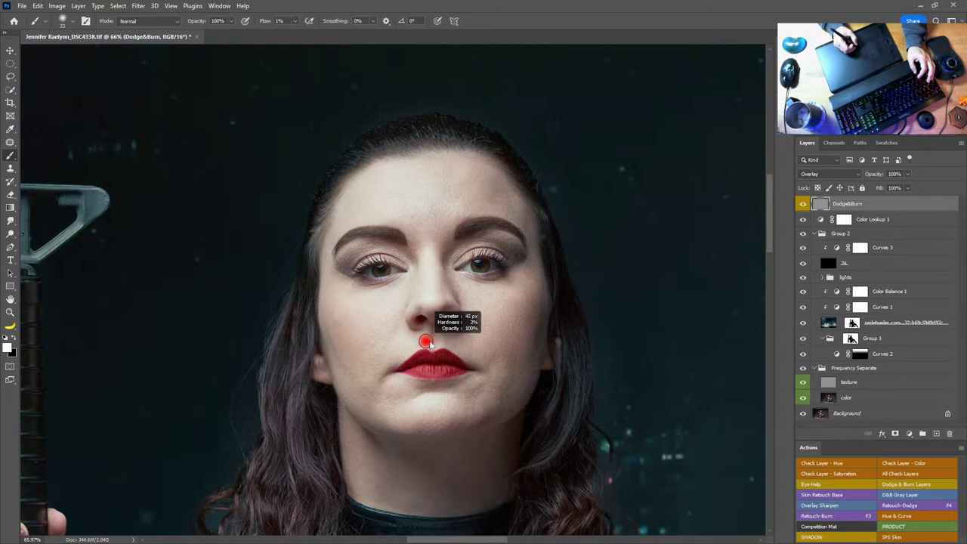
alt+right_click(437, 347)
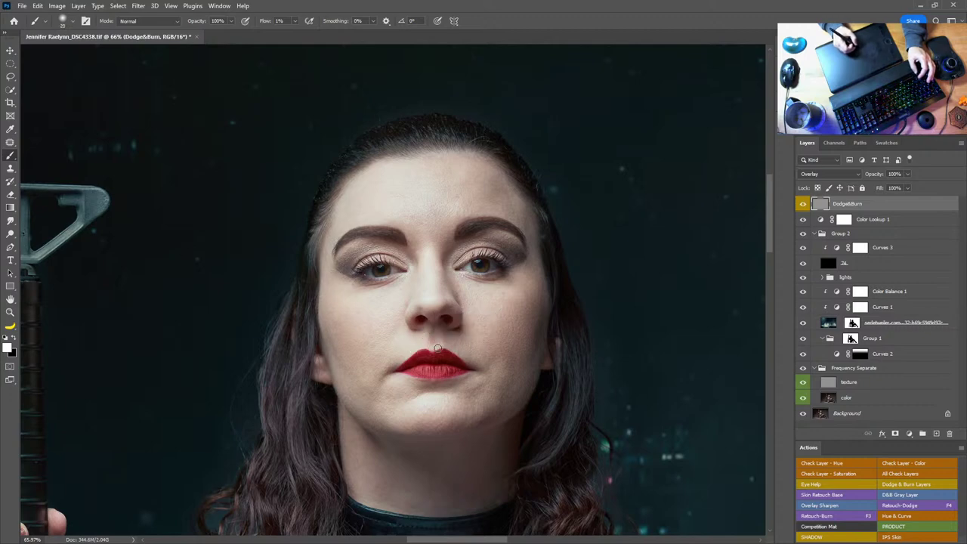
Shade the chin area below the lips with an enlarged soft brush, ending with white as the painting colour
key(x)
drag(448, 366, 456, 270)
alt+right_click(446, 306)
key(x)
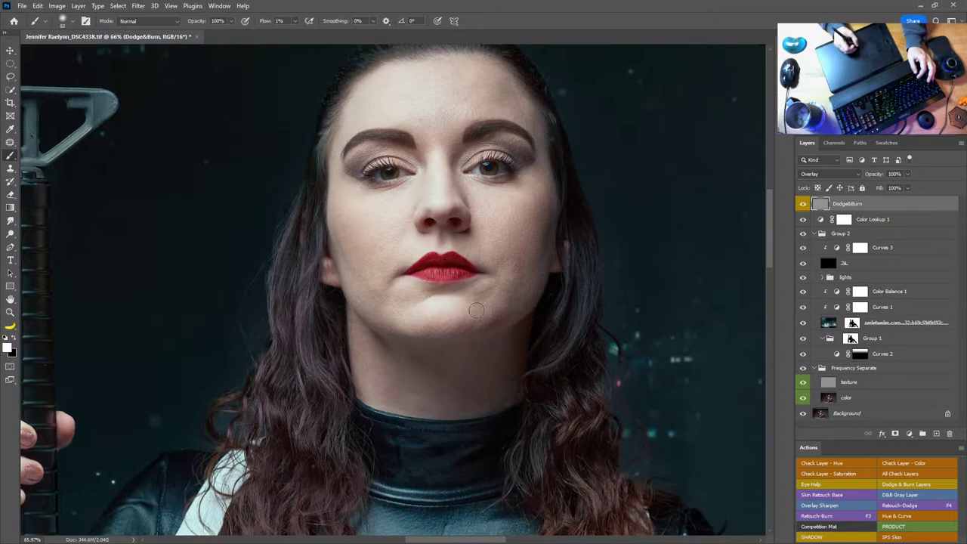
Dodge the knuckles and fingers of the hand gripping the rifle with a smaller soft white brush
drag(442, 348, 567, 182)
drag(578, 305, 543, 338)
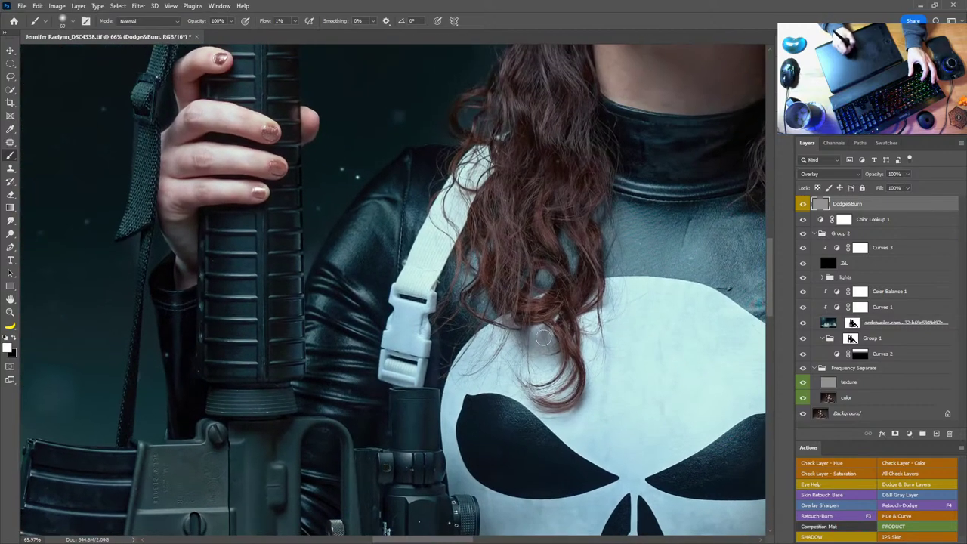
drag(380, 203, 542, 316)
alt+right_click(355, 269)
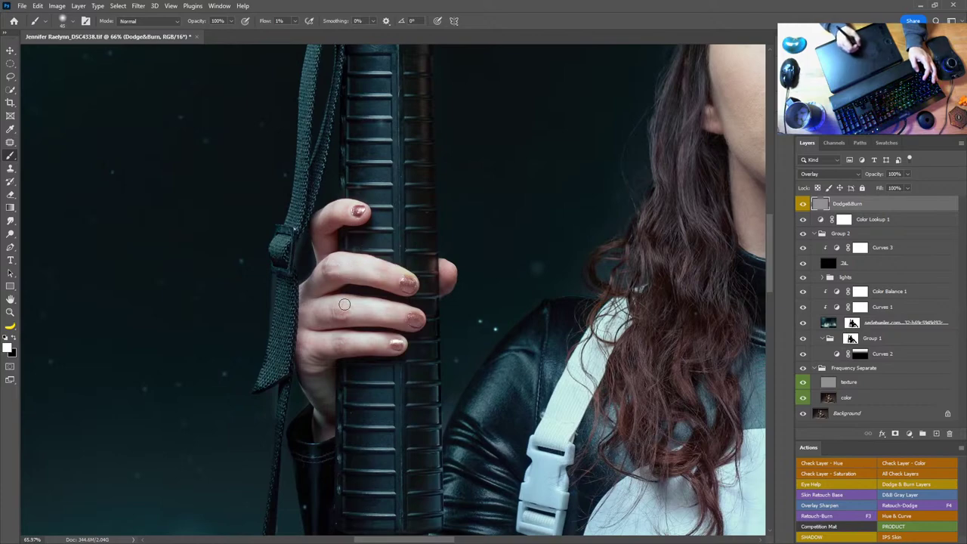
Dodge the fingers and back of the hand resting on the raised knee with the 1% flow white brush
drag(634, 375, 91, 195)
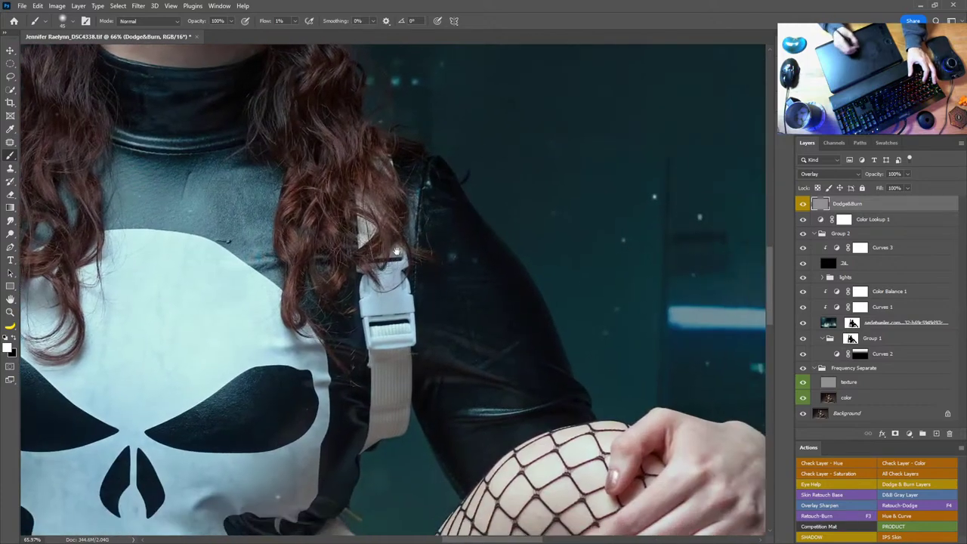
drag(580, 370, 544, 259)
drag(589, 342, 474, 246)
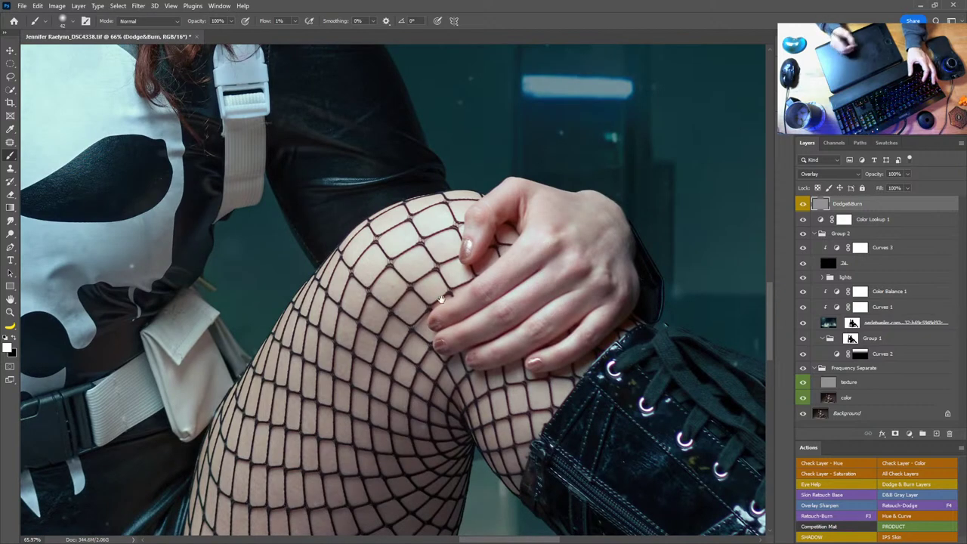
Brighten the irises of both eyes at close range with a soft white brush of about 17 px
drag(441, 299, 749, 522)
drag(507, 204, 384, 446)
key(z)
drag(541, 237, 665, 238)
key(b)
drag(370, 235, 353, 246)
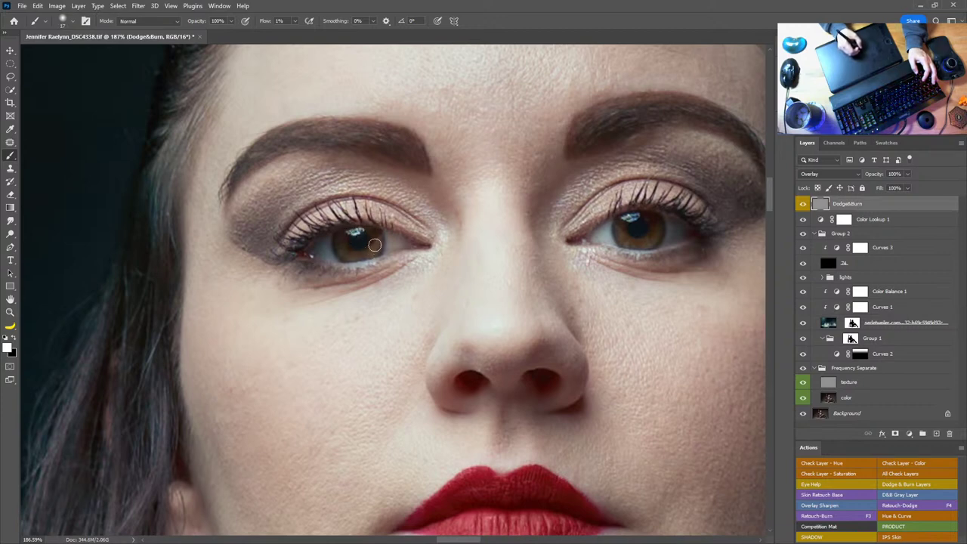
drag(624, 250, 461, 248)
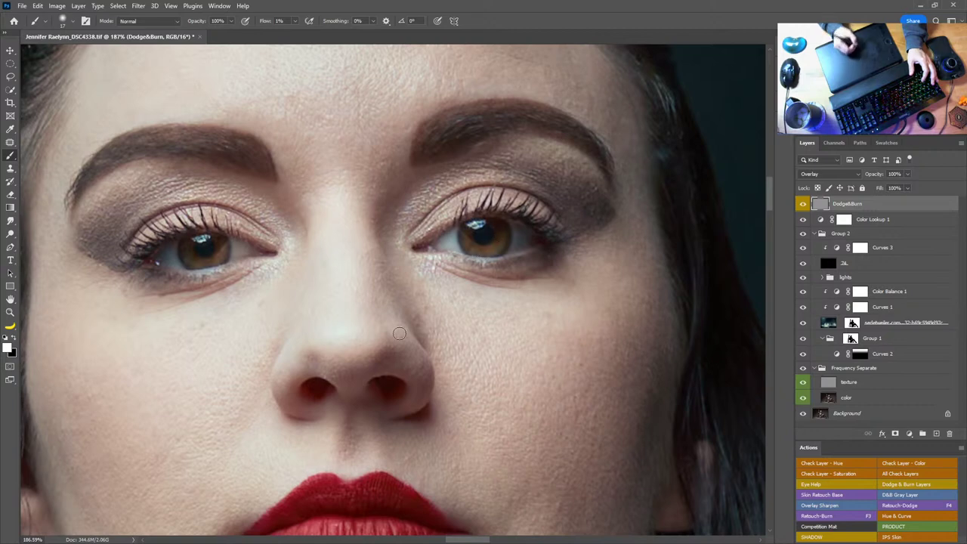
Lighten the highlights on the red lips with a slightly larger soft white brush
drag(479, 464, 555, 209)
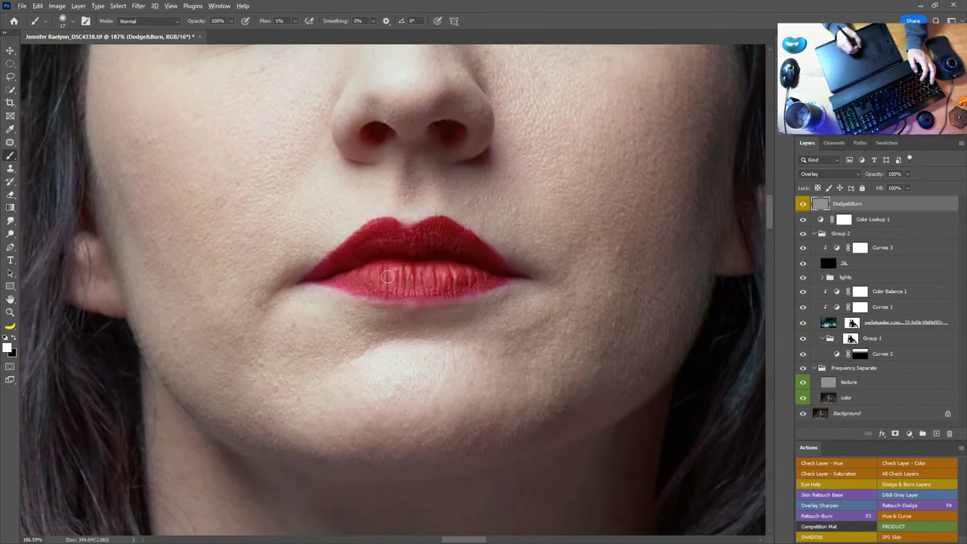
drag(444, 245, 457, 249)
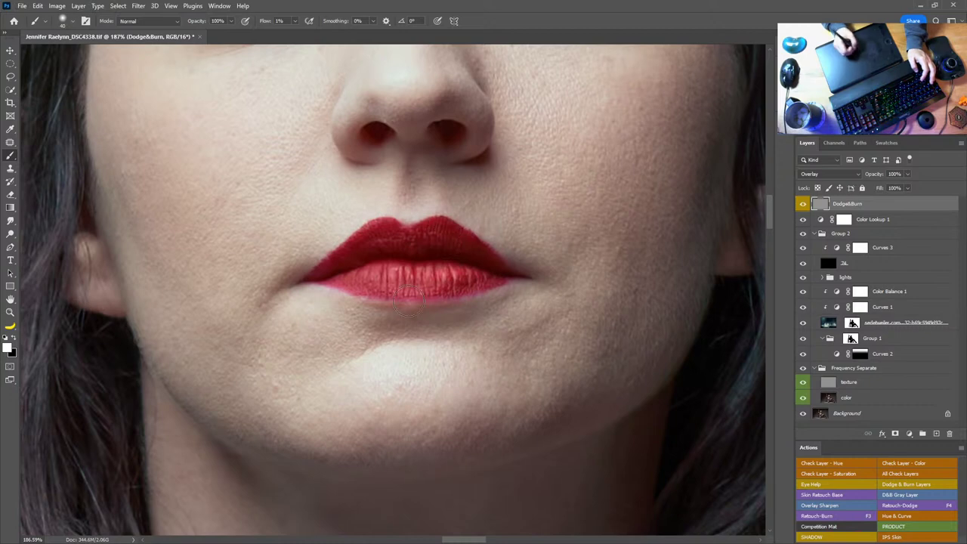
Fit the whole image in view and compare it with the Dodge&Burn layer hidden and shown
click(9, 299)
double_click(10, 299)
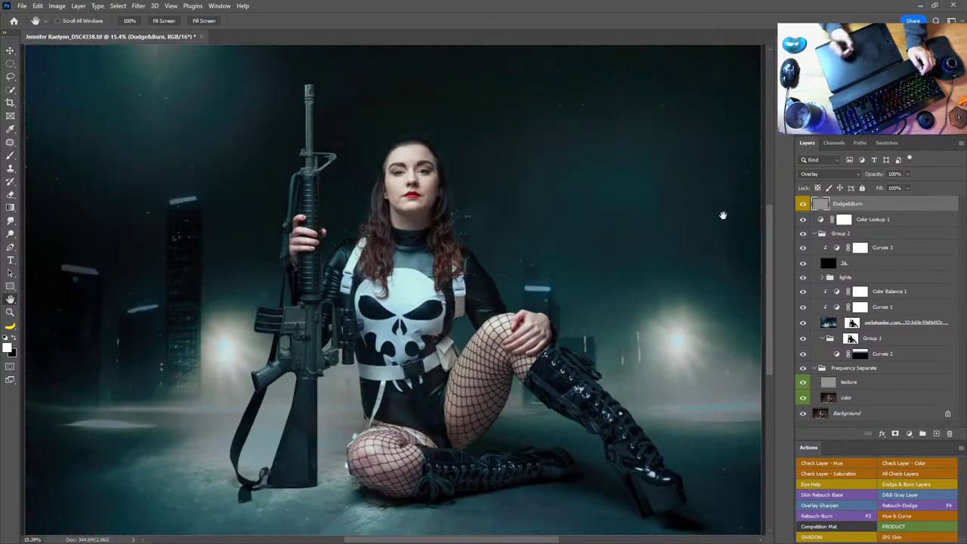
click(803, 206)
click(804, 206)
click(804, 206)
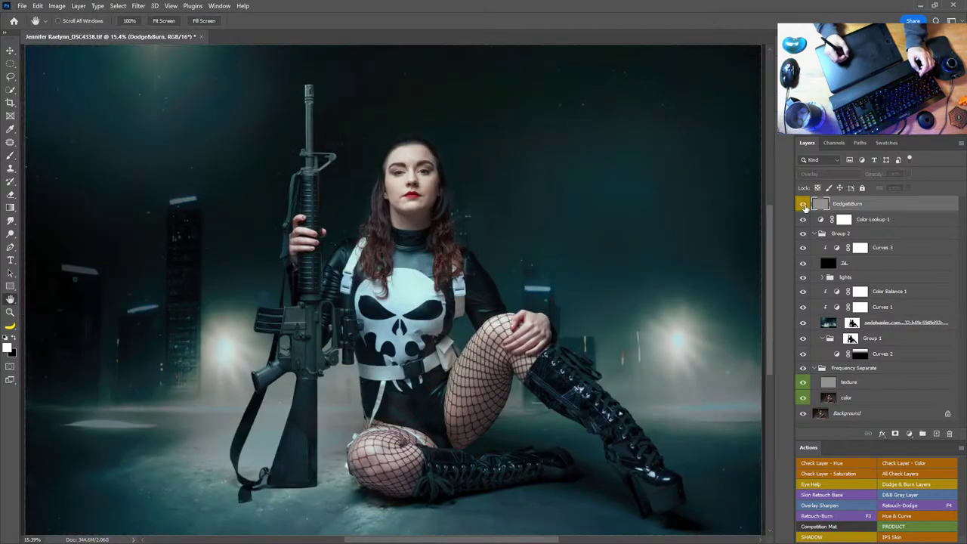
click(804, 205)
Dodge the folded knee and the raised thigh and knee in fishnet with a much larger soft white brush
key(b)
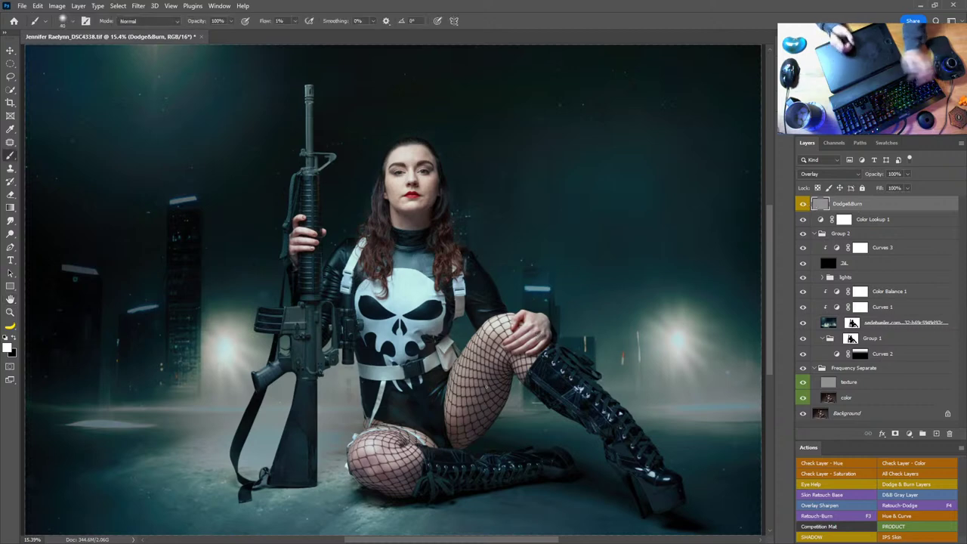
alt+right_click(478, 392)
mouse_move(394, 461)
mouse_down()
mouse_move(416, 465)
mouse_move(373, 451)
mouse_up()
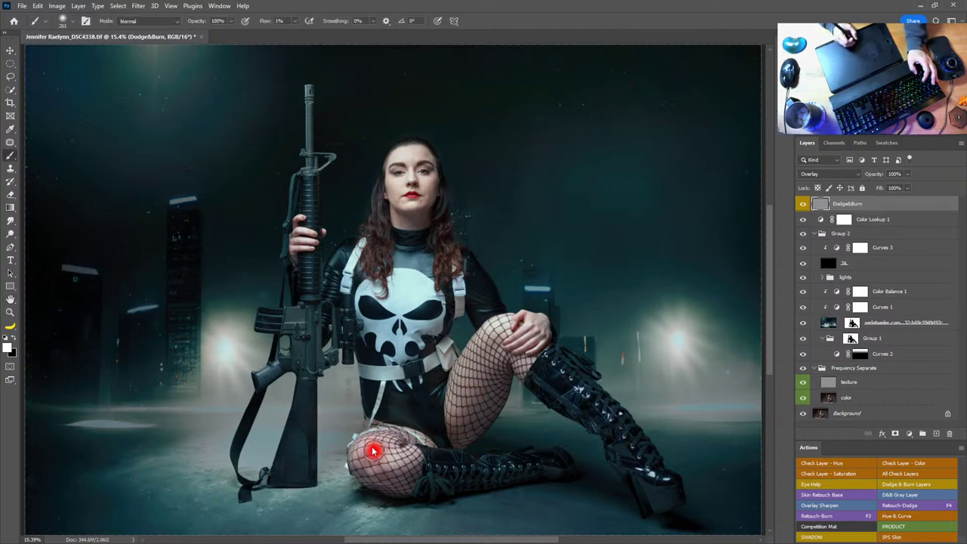
alt+right_click(464, 394)
mouse_move(462, 386)
mouse_down()
mouse_move(452, 391)
mouse_move(497, 334)
mouse_up()
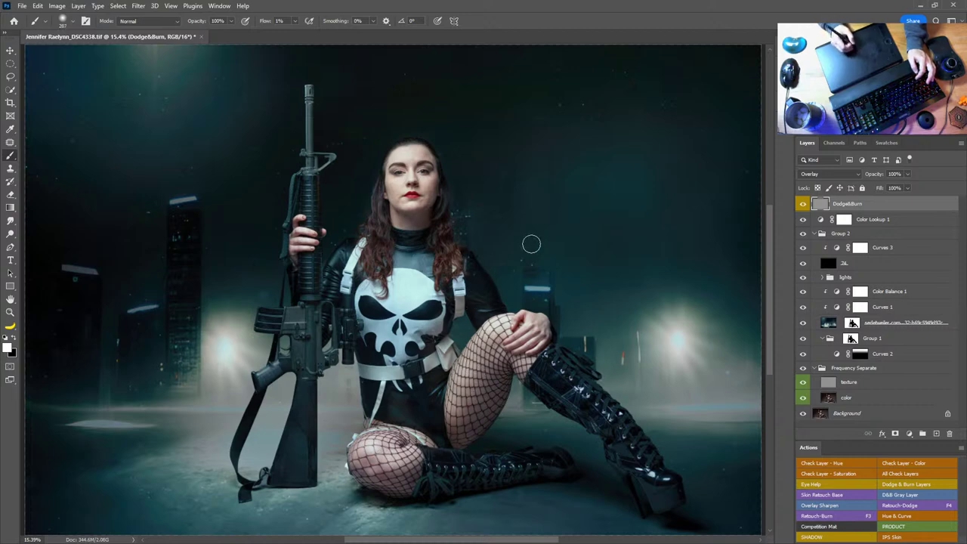
Toggle the Dodge&Burn layer's visibility to check the leg shading, leaving the layer visible
click(804, 204)
click(804, 204)
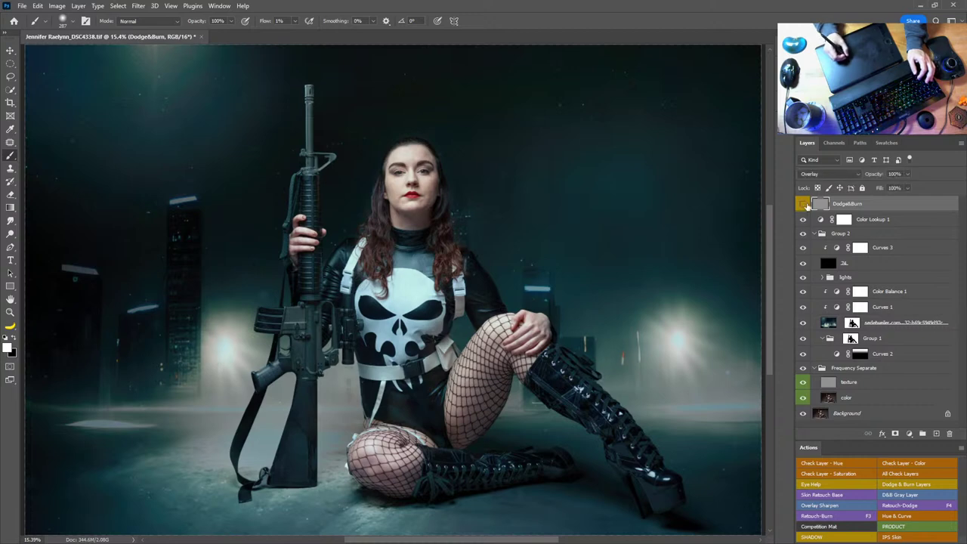
click(803, 204)
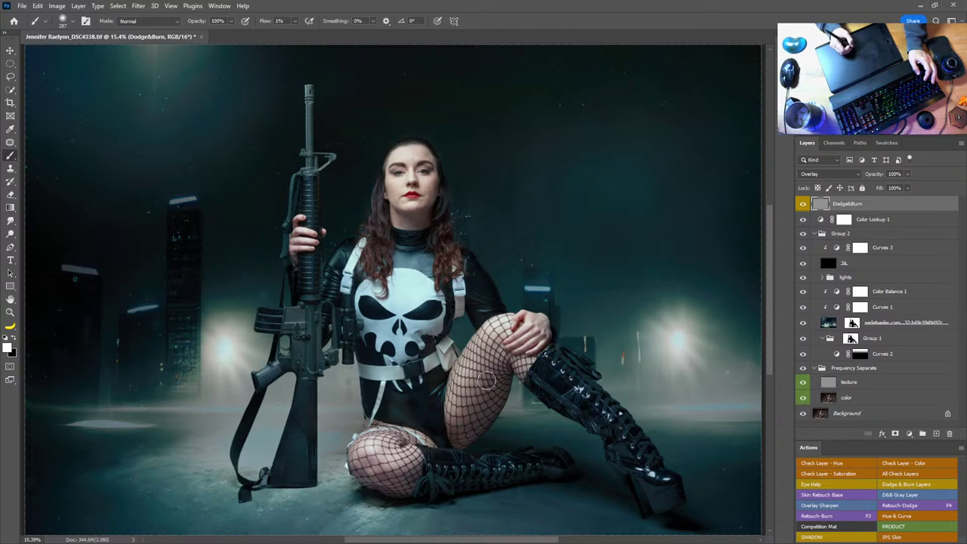
Save the composite with the finished dodge and burn work
drag(447, 505, 466, 521)
drag(491, 373, 469, 349)
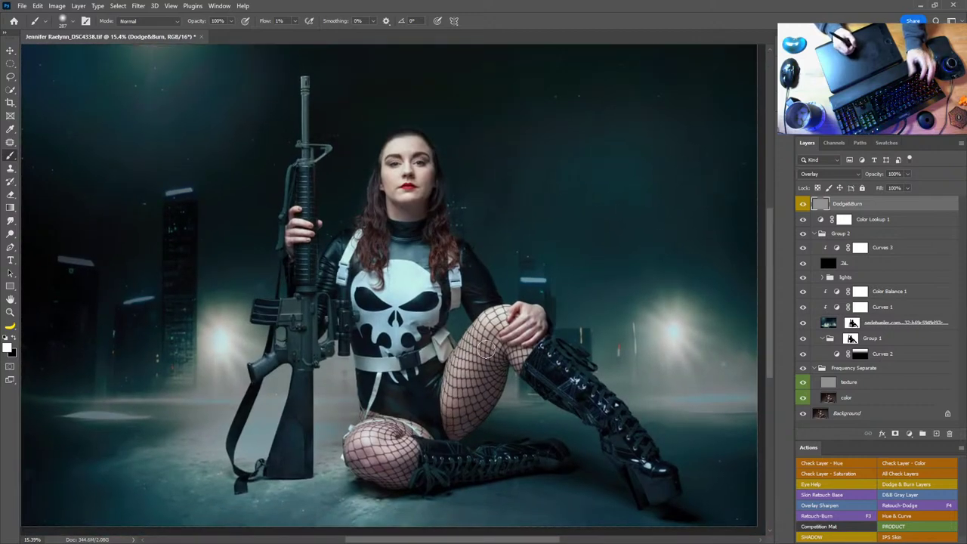
key(ctrl+s)
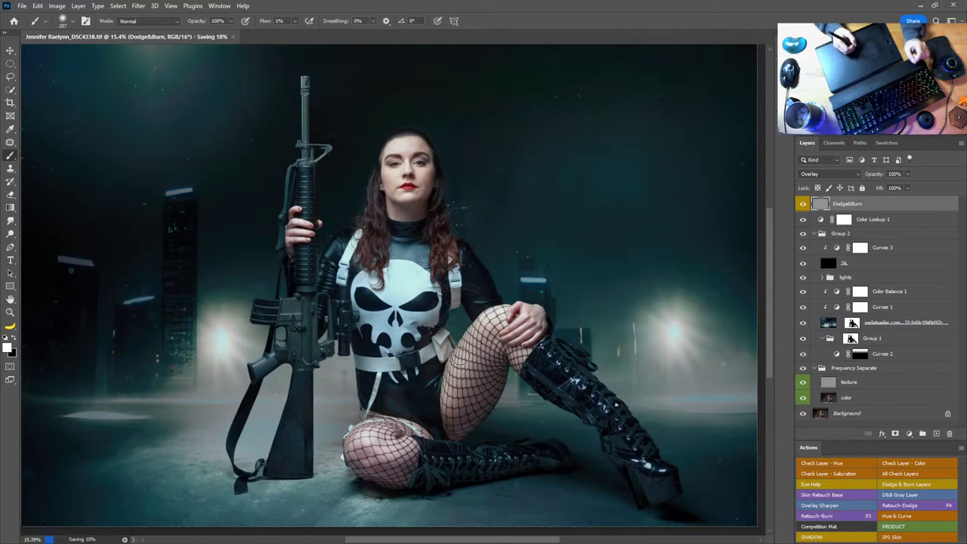
Fit the image in view and compare the composite with the Background layer shown alone, restoring all layers
click(15, 301)
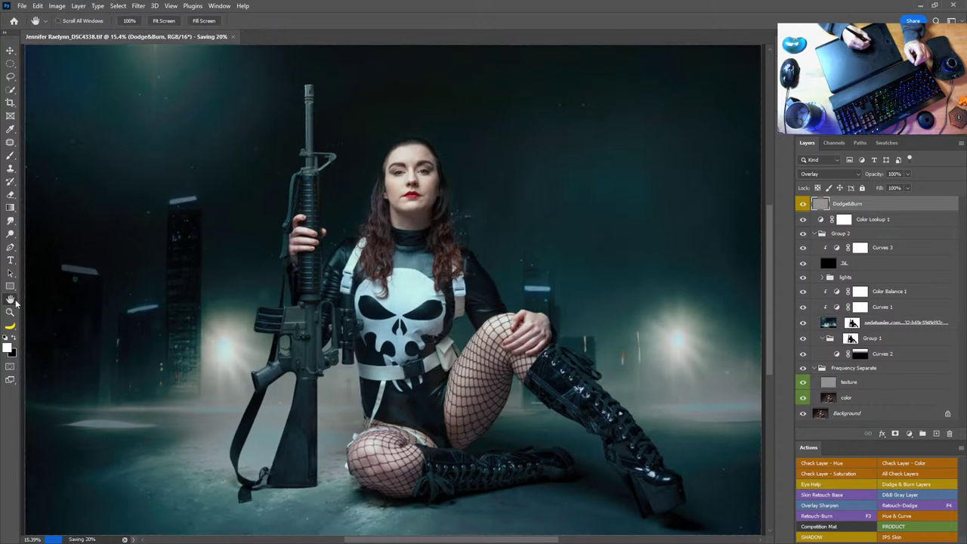
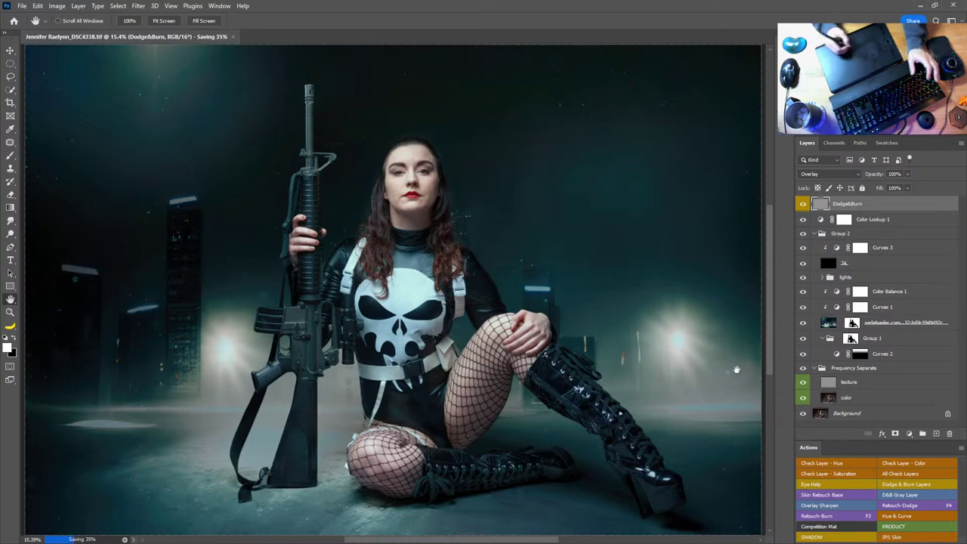
scroll(772, 336, down, 2)
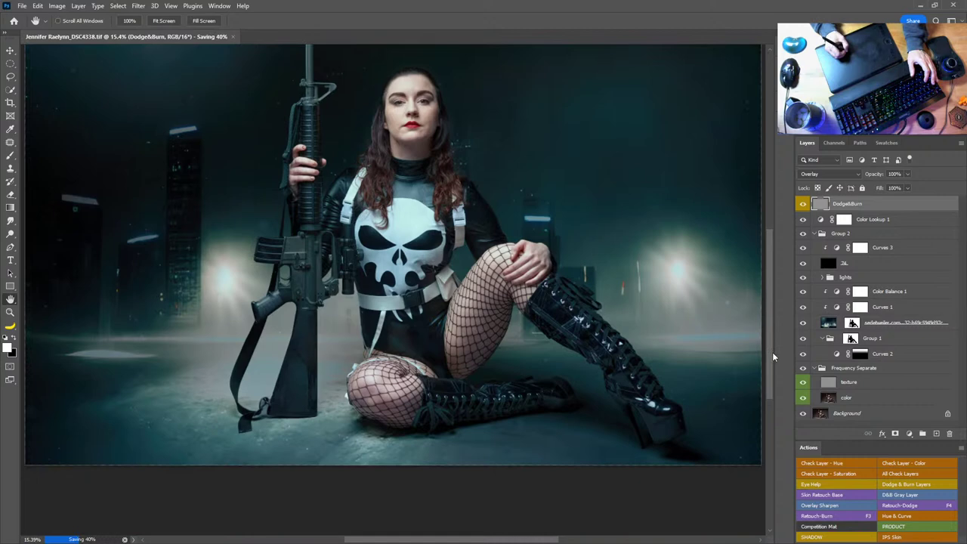
alt+click(803, 417)
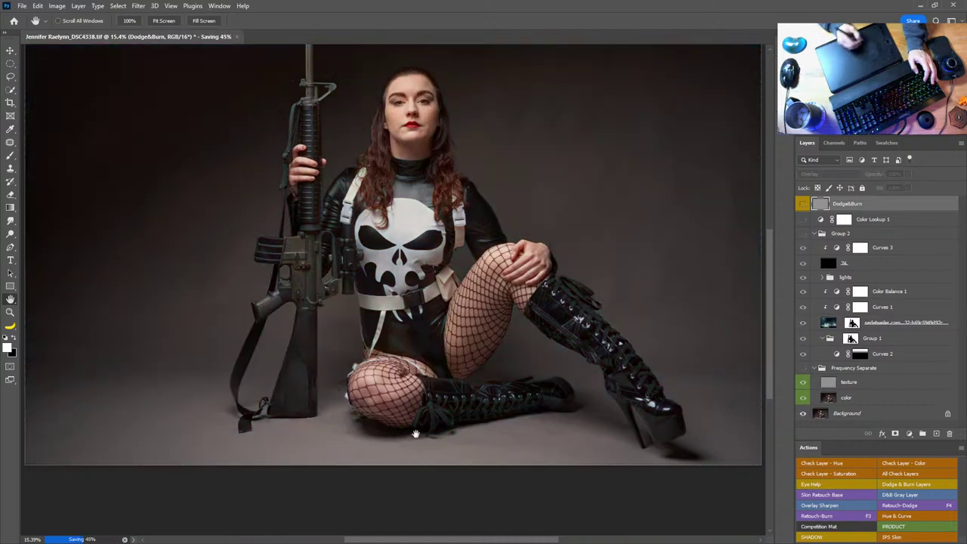
alt+click(803, 414)
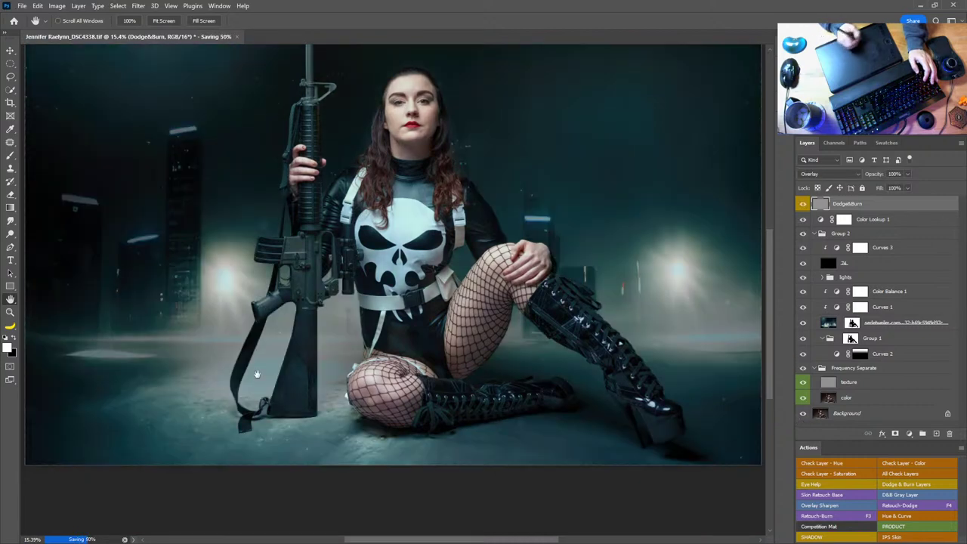
Toggle the Curves 2 and Curves 1 layers off and on to check their effect, leaving Curves 1 selected
drag(305, 404, 359, 367)
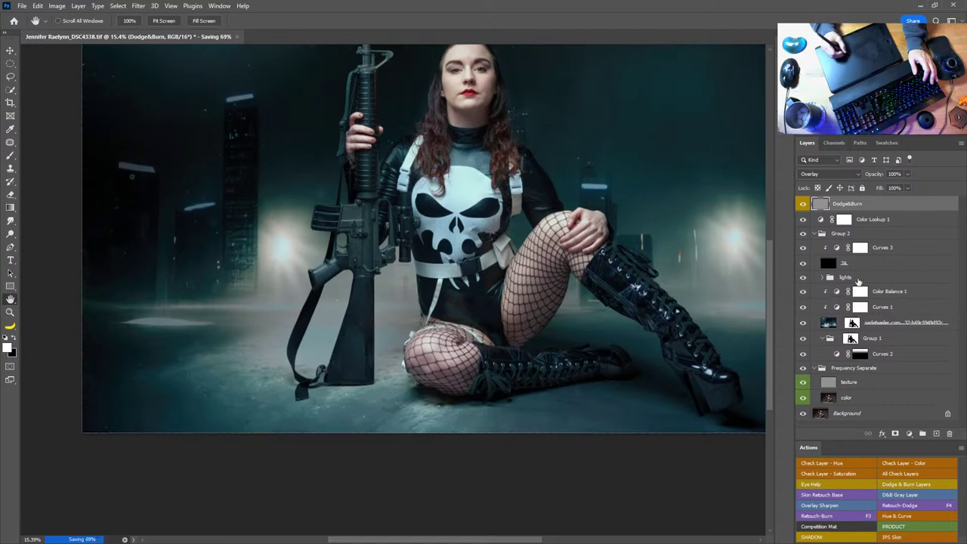
click(862, 355)
click(804, 355)
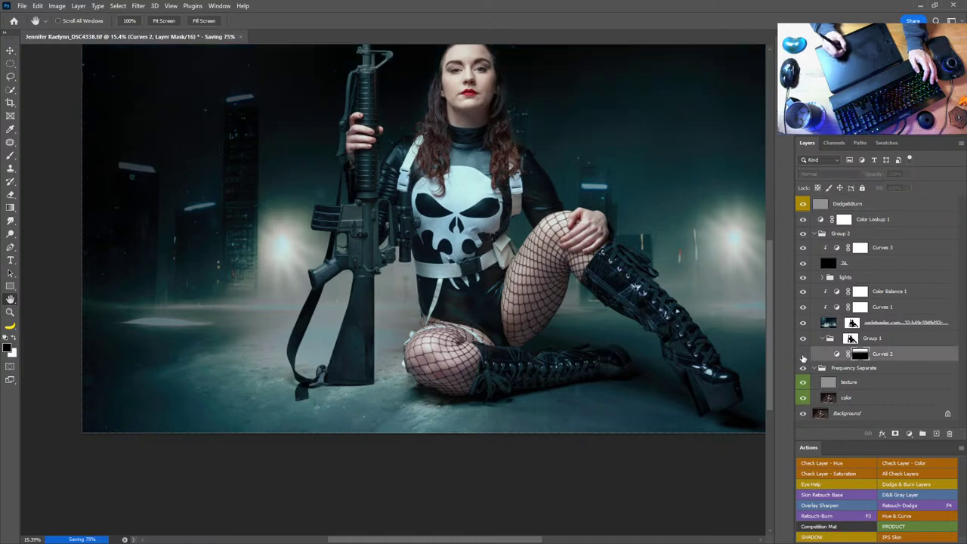
click(803, 356)
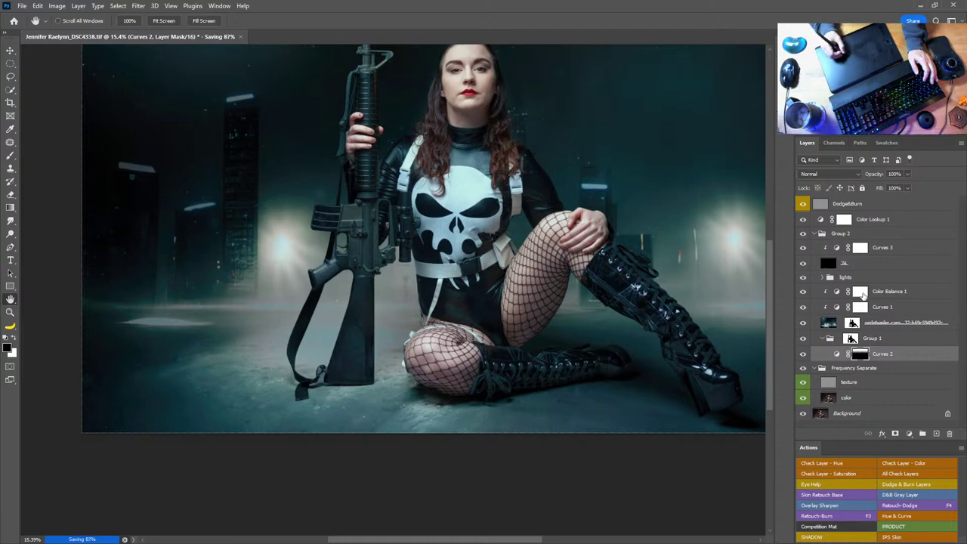
click(900, 310)
click(803, 309)
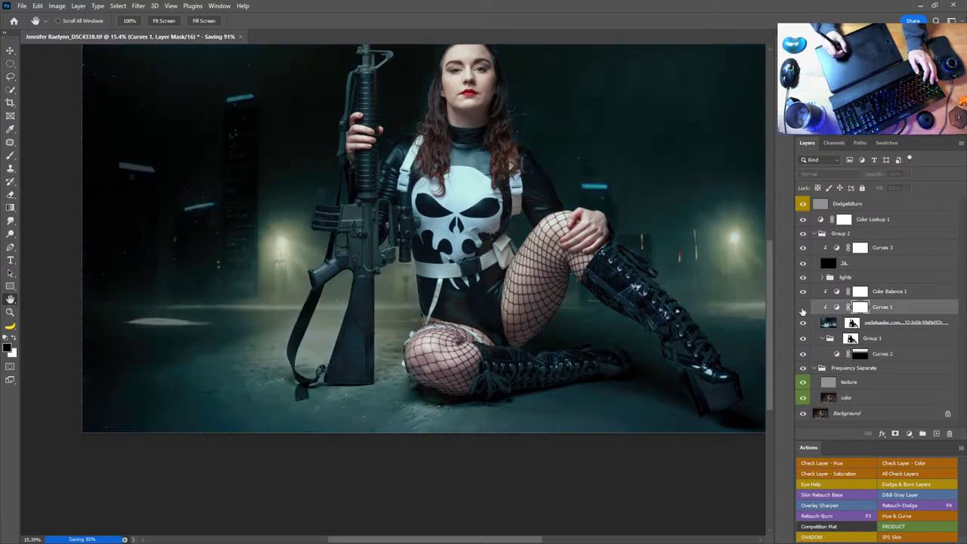
click(804, 309)
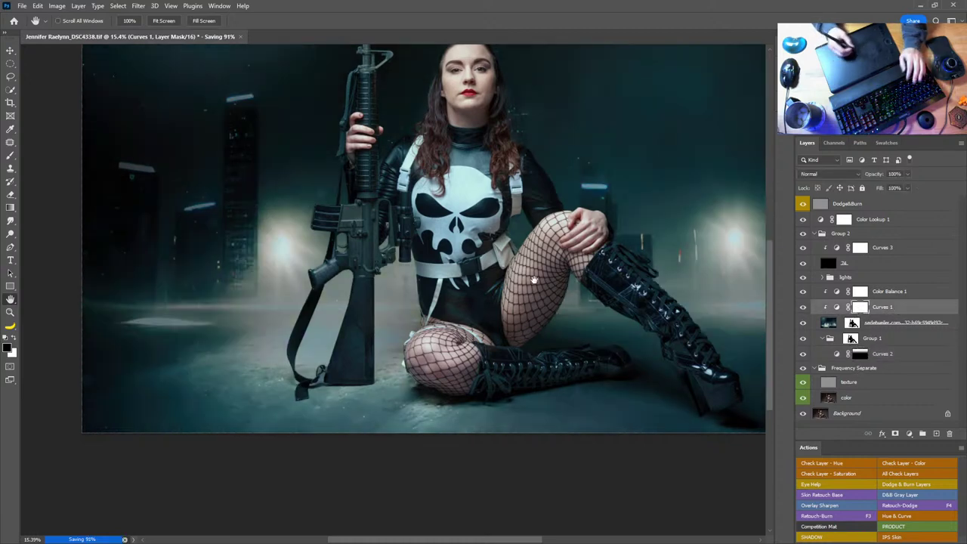
Mask the Curves 1 adjustment off the lower ground with a black-to-transparent gradient drawn upward from the floor
key(g)
drag(433, 409, 400, 289)
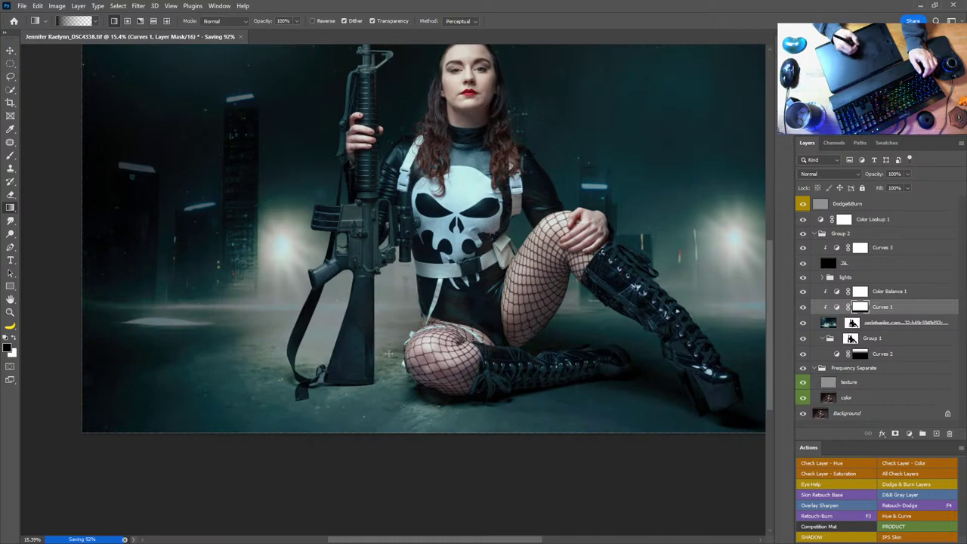
drag(396, 388, 397, 316)
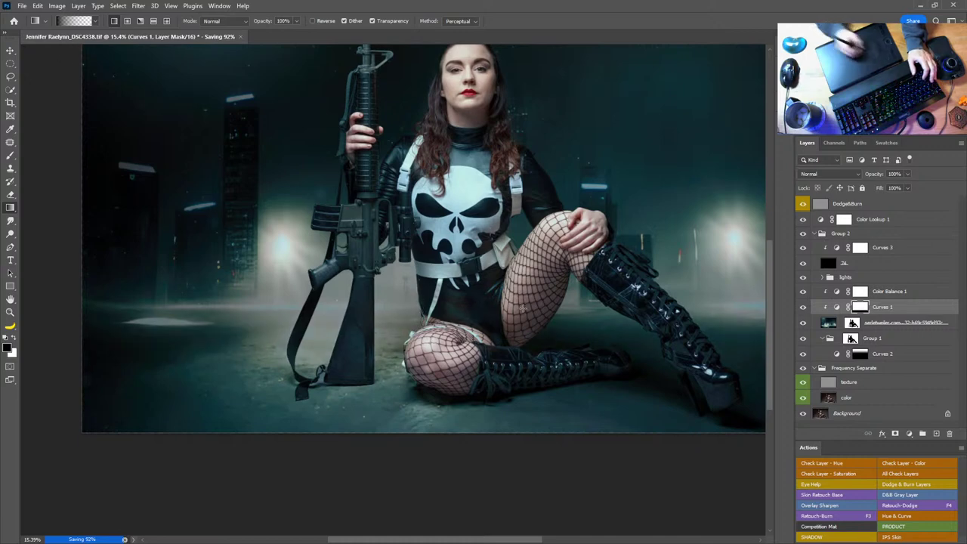
Try a black gradient on the Color Balance 1 mask over the bottom of the floor
click(861, 292)
drag(440, 422, 440, 421)
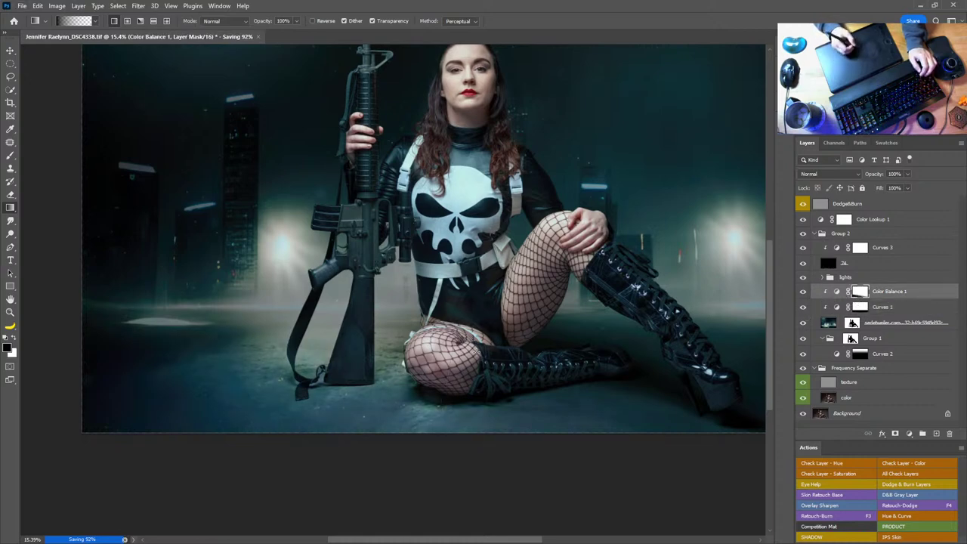
drag(550, 215, 511, 277)
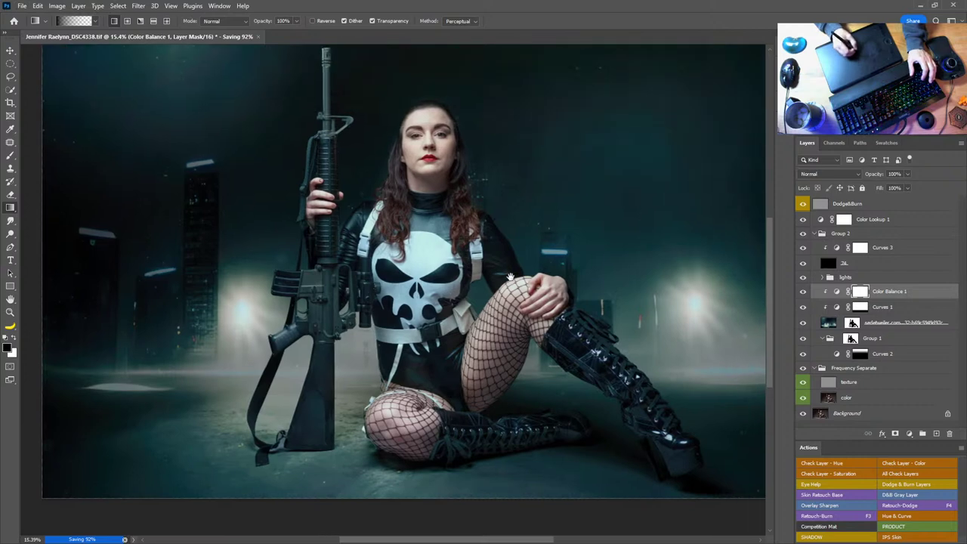
Extend the black gradient on the Curves 1 mask so the adjustment fades out across the ground near the horizon
click(861, 307)
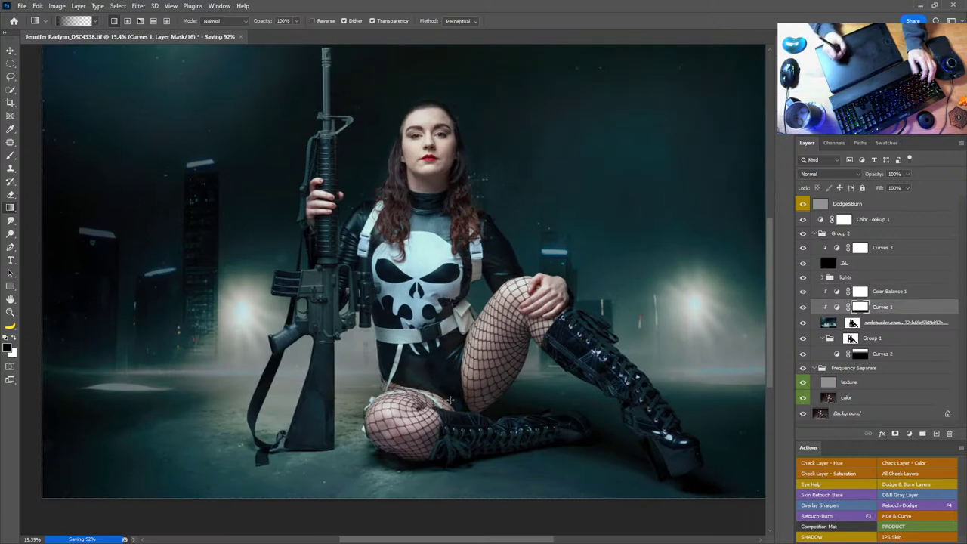
drag(359, 371, 363, 359)
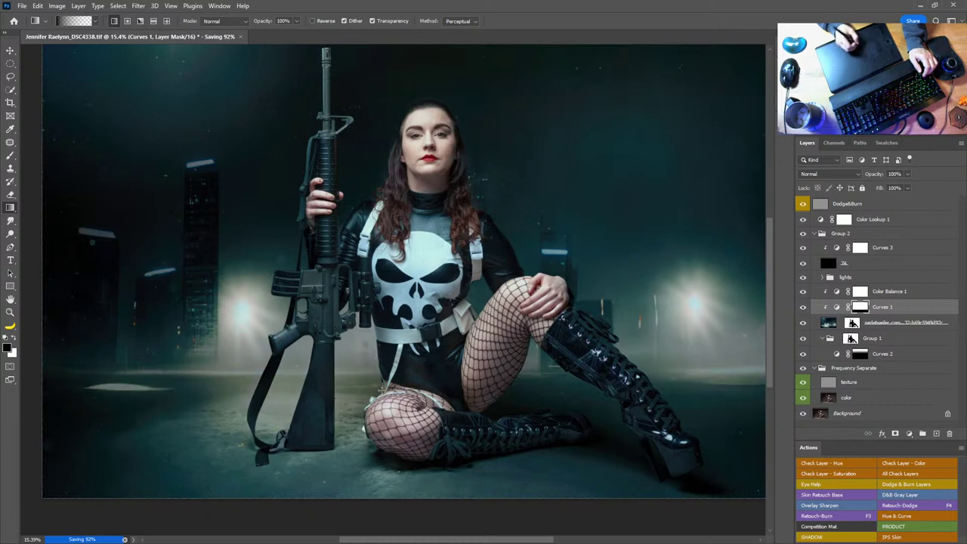
drag(380, 353, 368, 378)
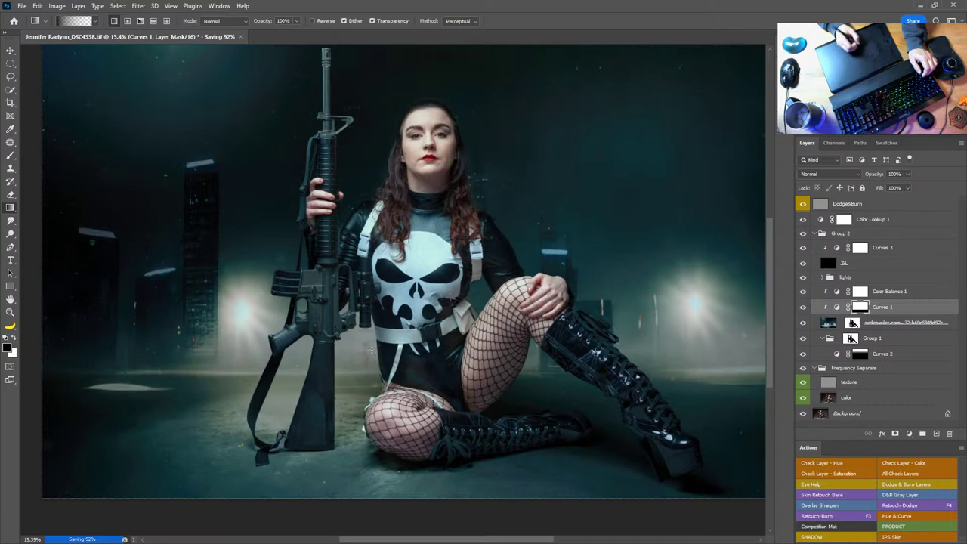
drag(367, 372, 370, 387)
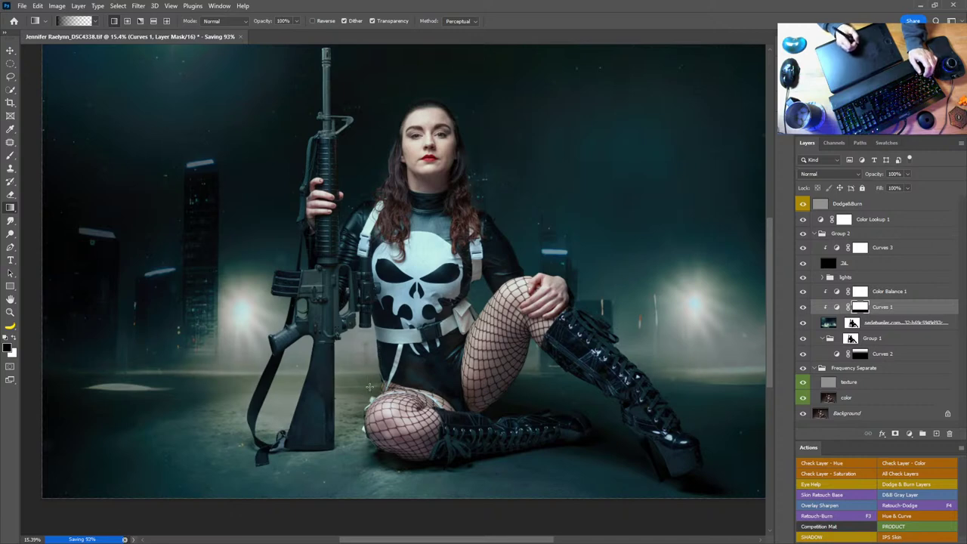
drag(448, 344, 393, 371)
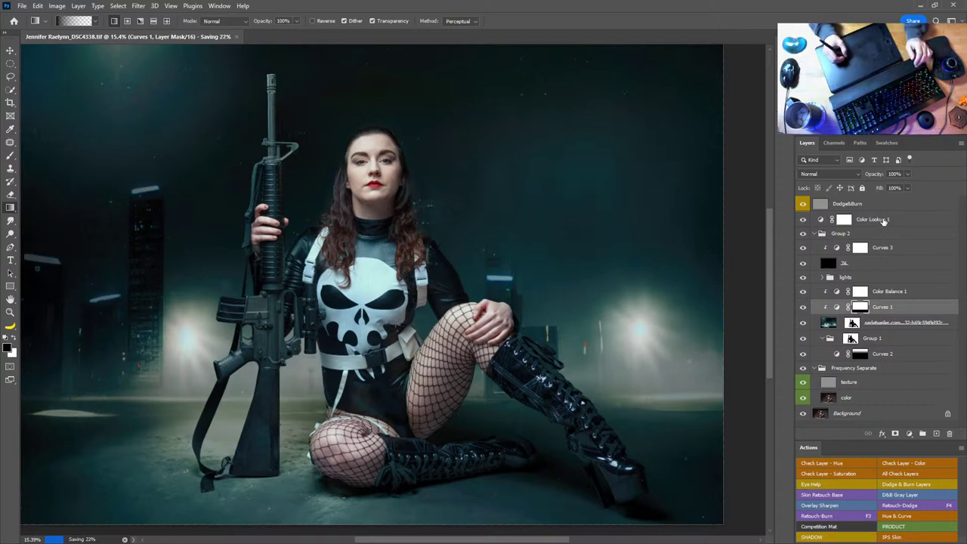
Move the Color Lookup 1 layer above the Dodge&Burn layer and view the whole image at 12.5%
drag(878, 221, 882, 198)
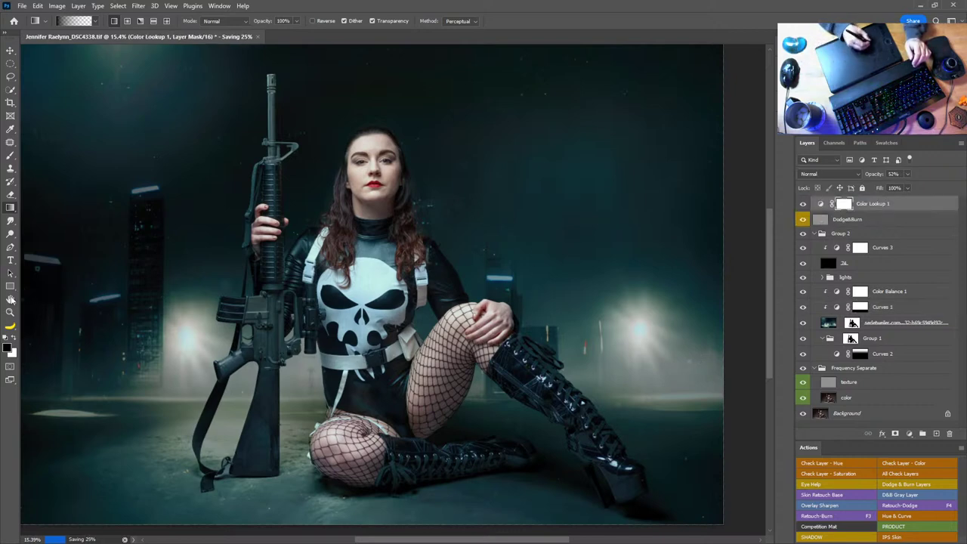
double_click(11, 300)
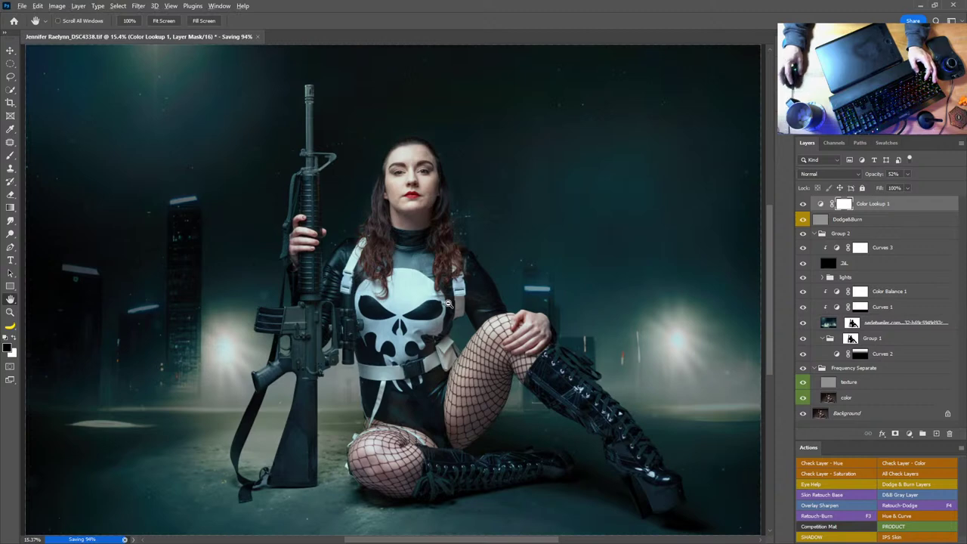
scroll(436, 304, down, 1)
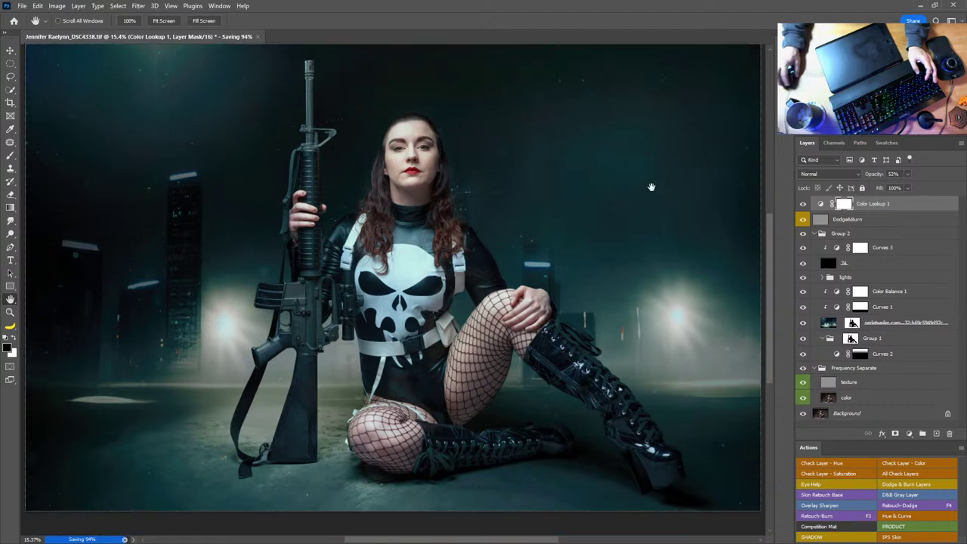
alt+click(428, 256)
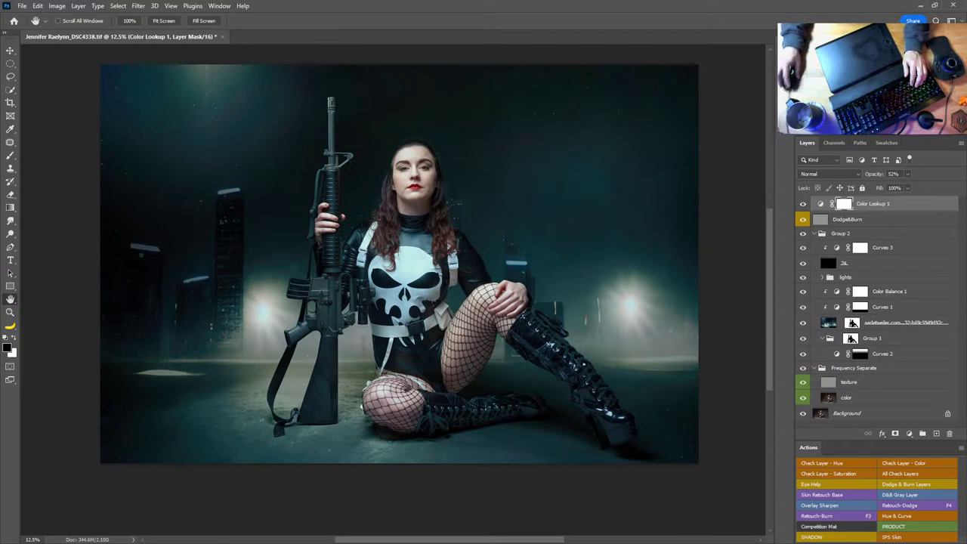
Quit Photoshop without saving the remaining changes and switch to the Studio Cosplay session in Capture One
click(953, 6)
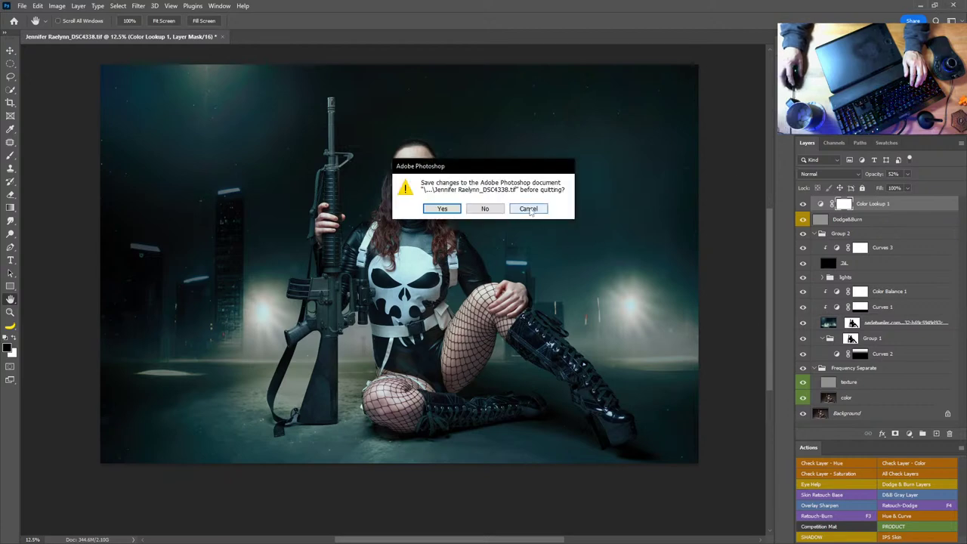
click(485, 209)
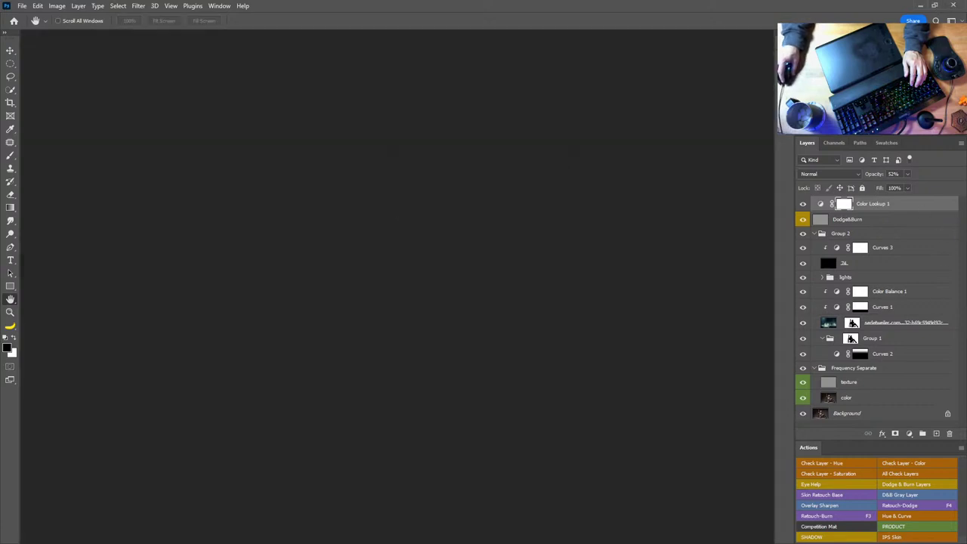
key(alt+Tab)
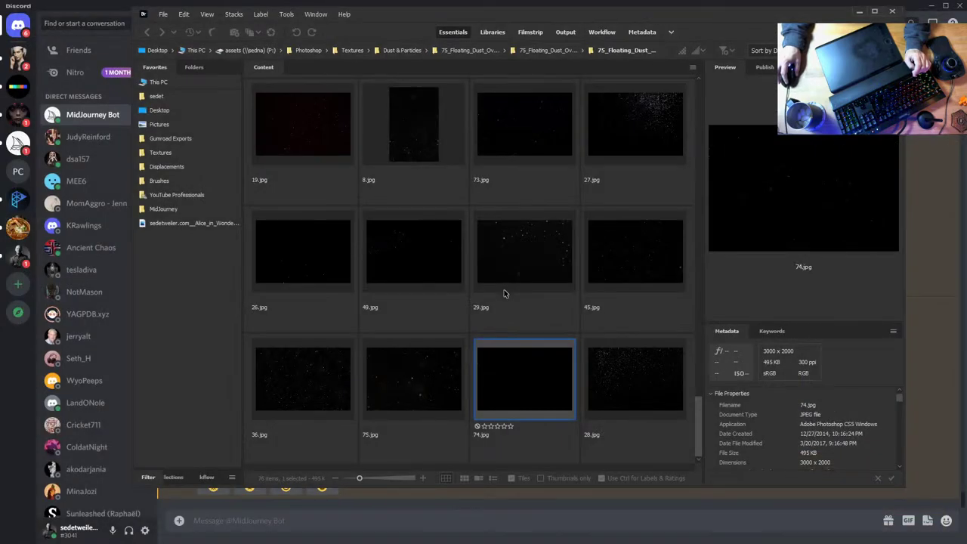
key(ctrl+o)
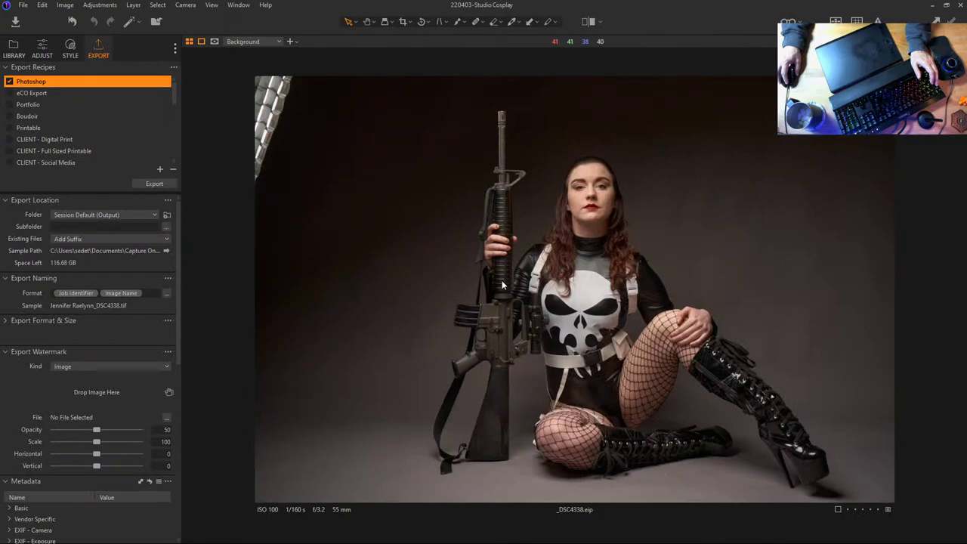
Open the retouched DSC4338 TIFF from the session's Output Location in the viewer and show its adjustment tools
key(g)
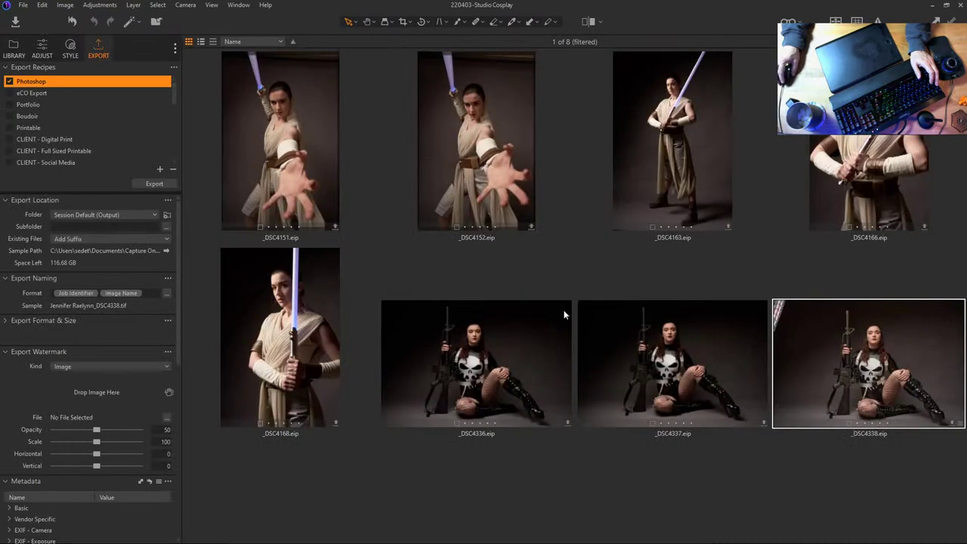
click(19, 50)
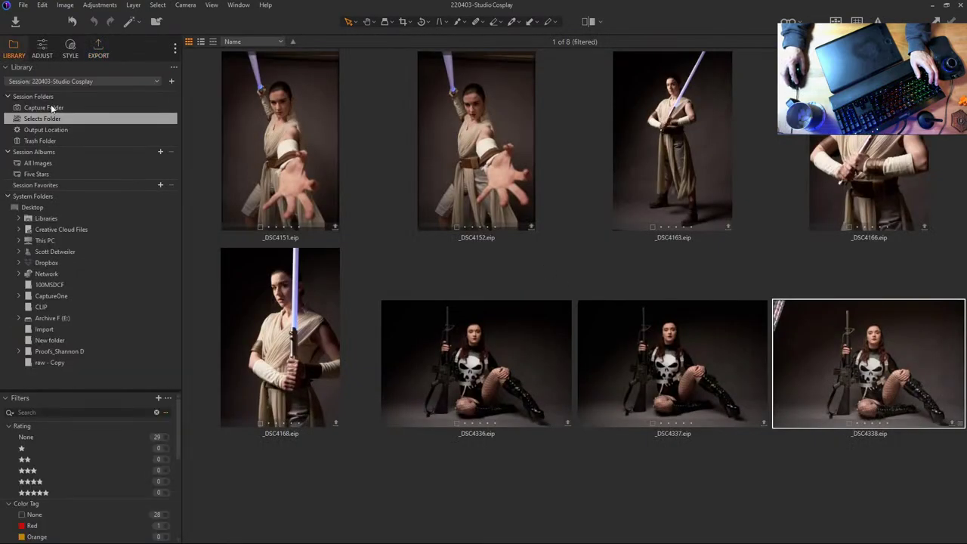
click(47, 130)
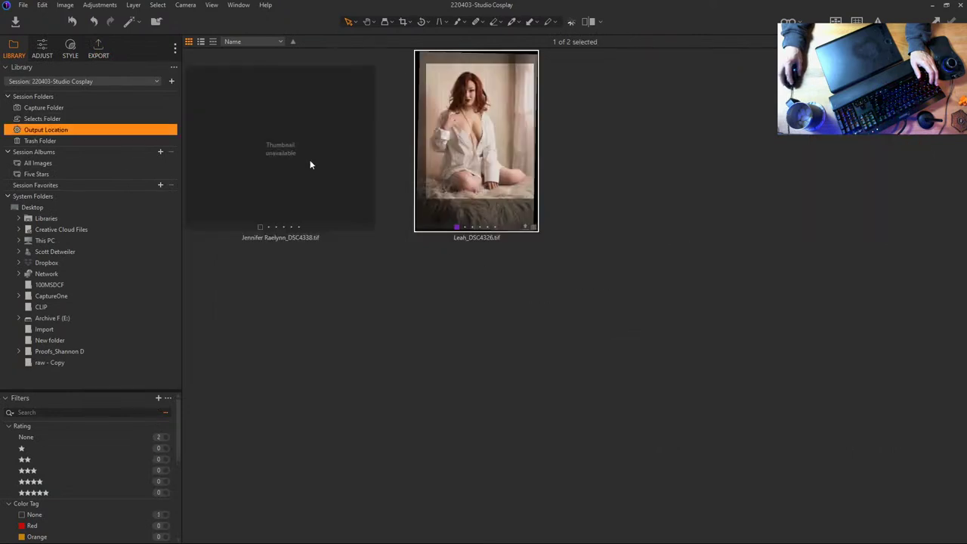
click(310, 163)
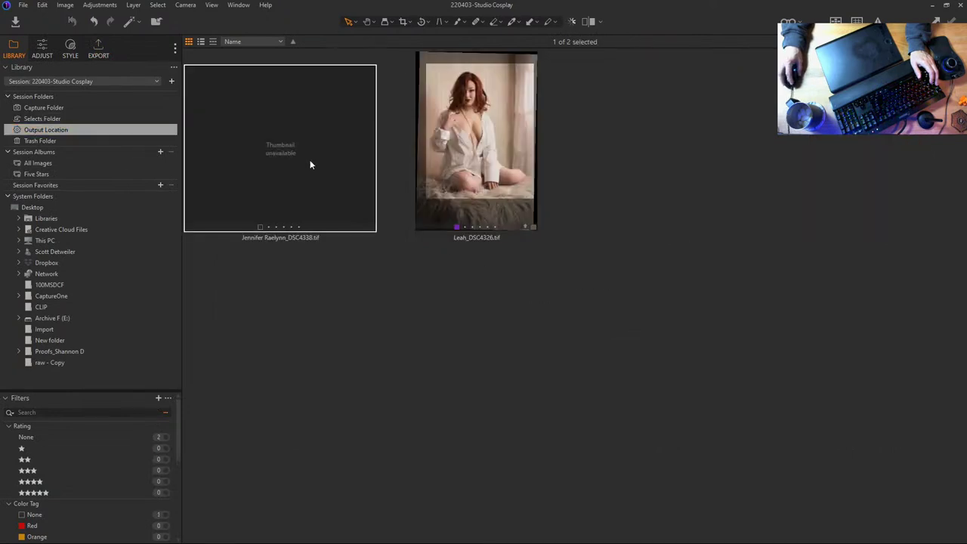
double_click(321, 203)
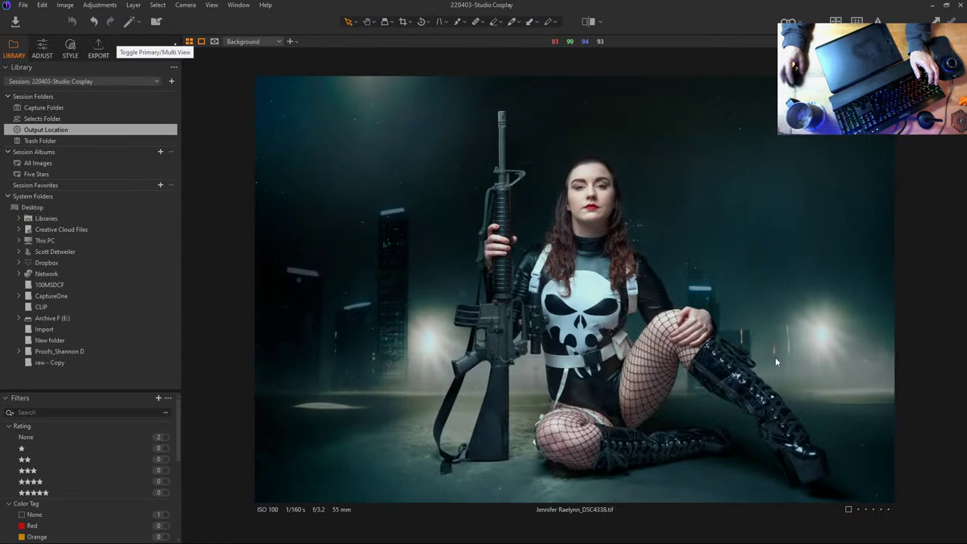
click(41, 48)
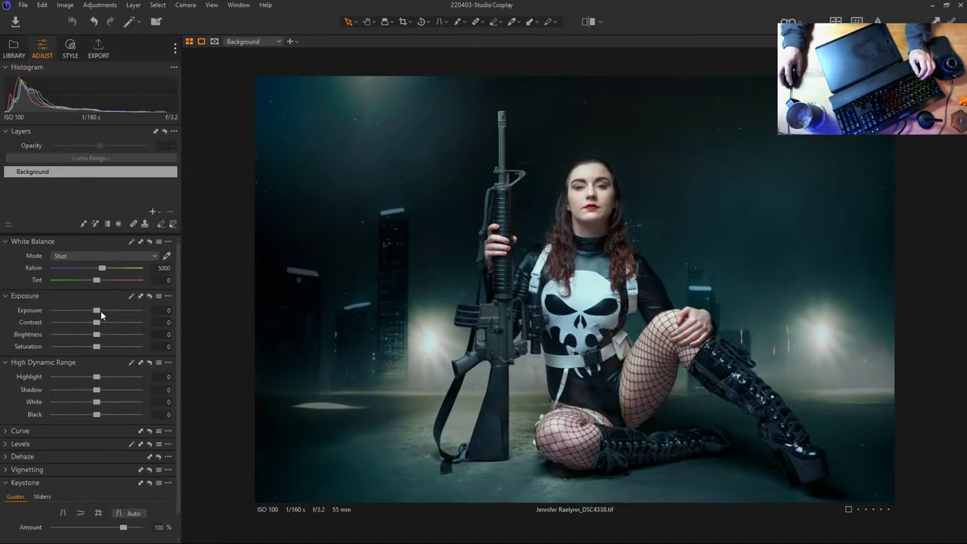
Set the Brightness to -14 and try a High Dynamic Range Black value of 11, then reset Black
mouse_move(100, 311)
mouse_down()
mouse_move(74, 311)
mouse_move(95, 325)
mouse_up()
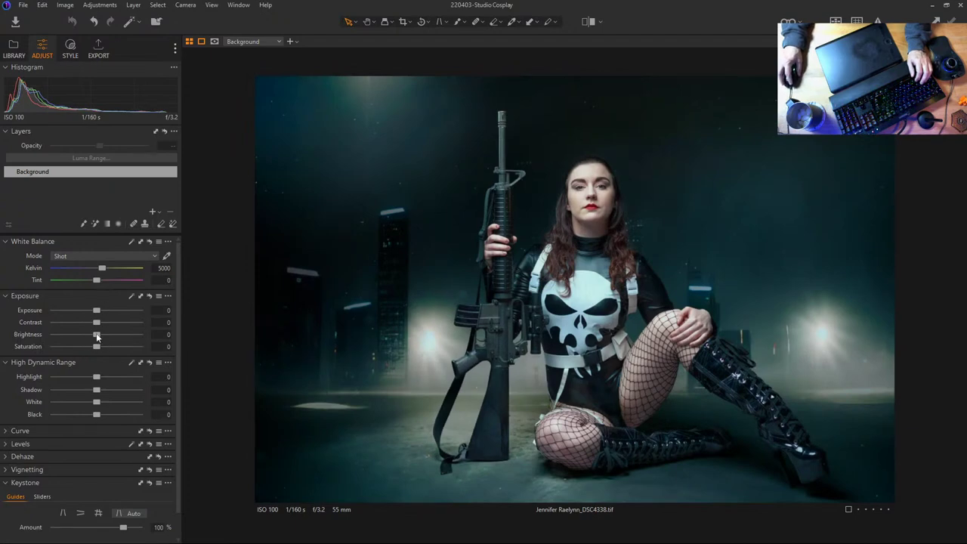
mouse_move(96, 335)
mouse_down()
mouse_move(77, 334)
mouse_move(84, 331)
mouse_up()
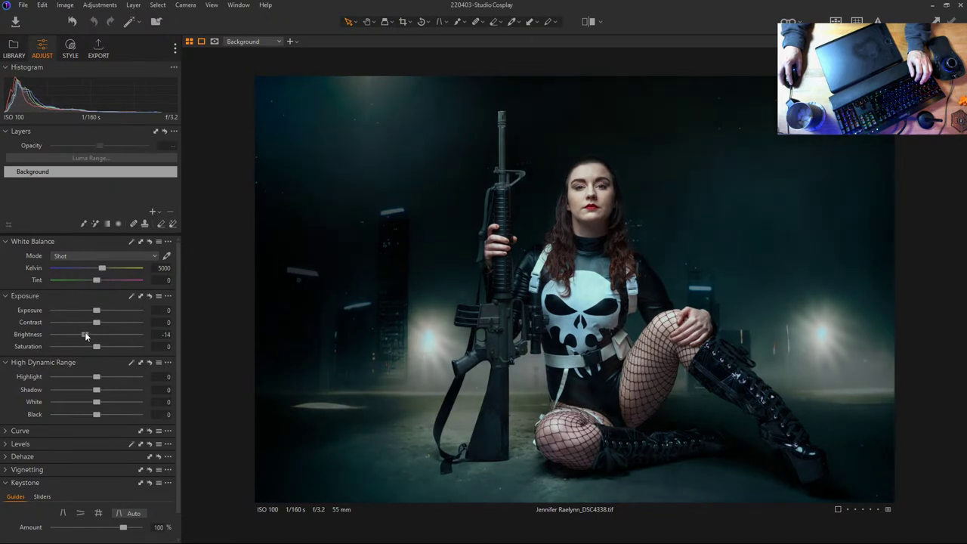
drag(94, 414, 99, 413)
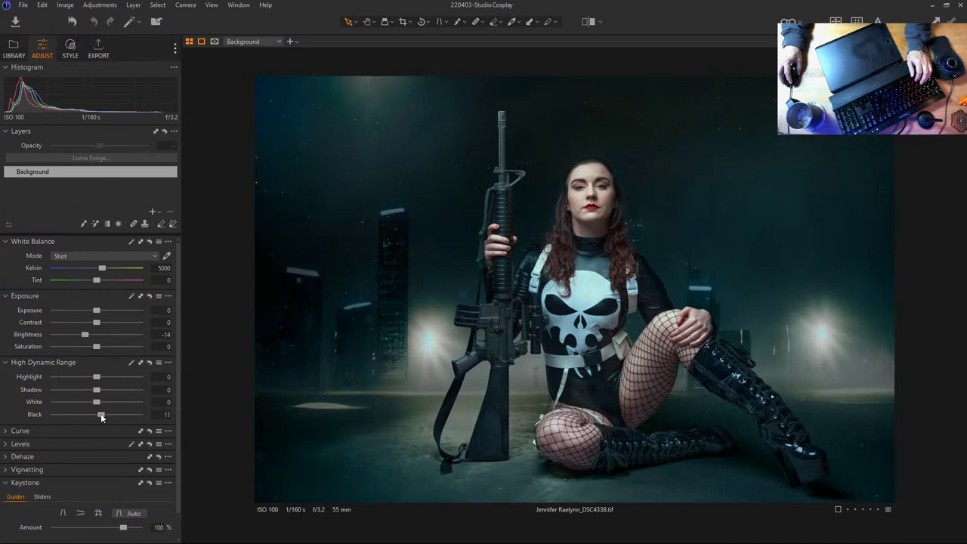
double_click(101, 414)
Lift the black point of the RGB curve slightly and pull its midpoint down to input 140, output 132
scroll(95, 370, down, 1)
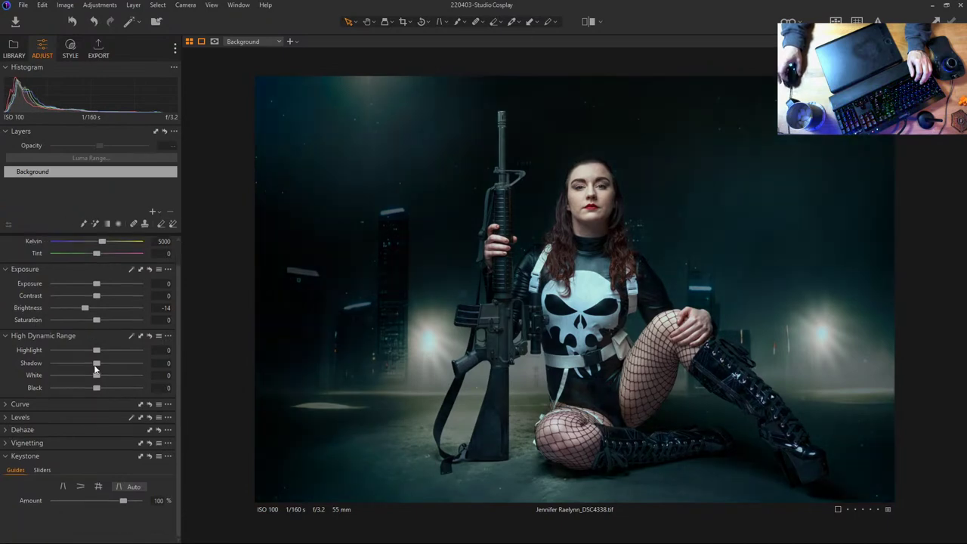
click(21, 406)
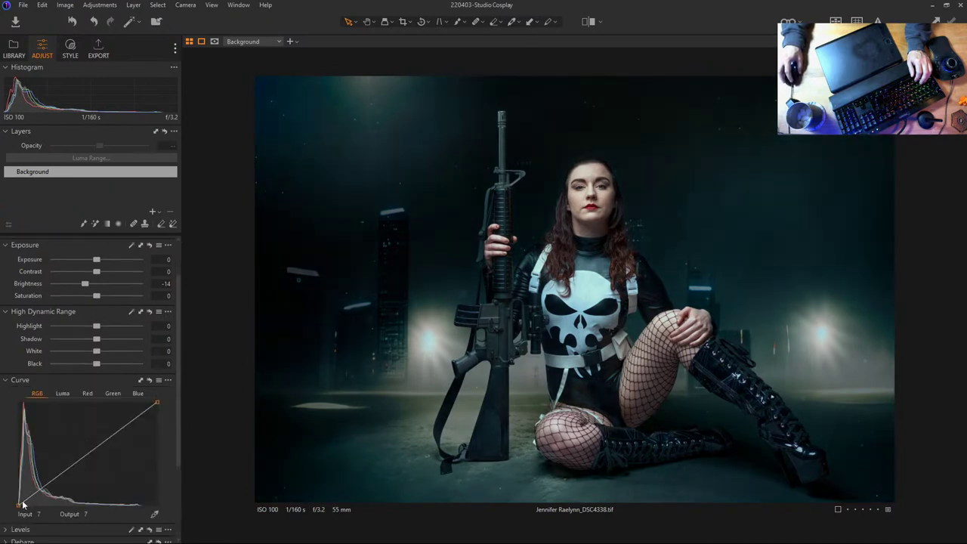
drag(23, 505, 17, 502)
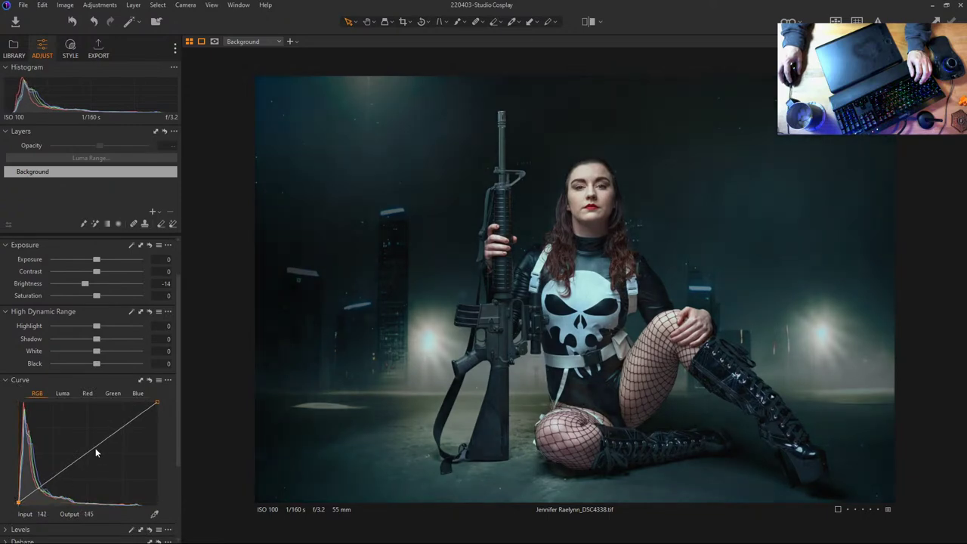
drag(90, 453, 92, 453)
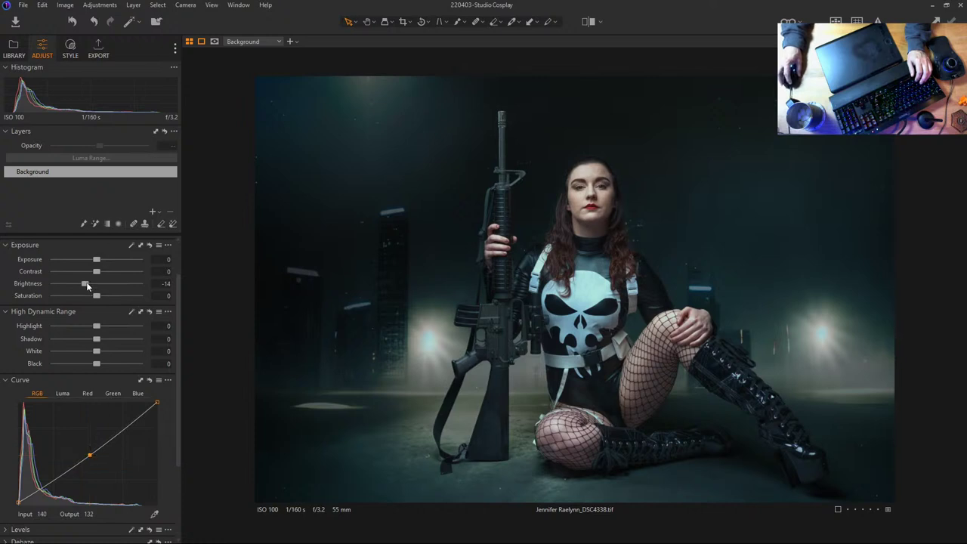
Set Contrast to 2 and Brightness to -18, try a Saturation of -12 and reset it to 0
mouse_move(99, 275)
mouse_down()
mouse_move(114, 273)
mouse_move(89, 276)
mouse_move(119, 275)
mouse_move(75, 277)
mouse_move(117, 277)
mouse_move(100, 282)
mouse_up()
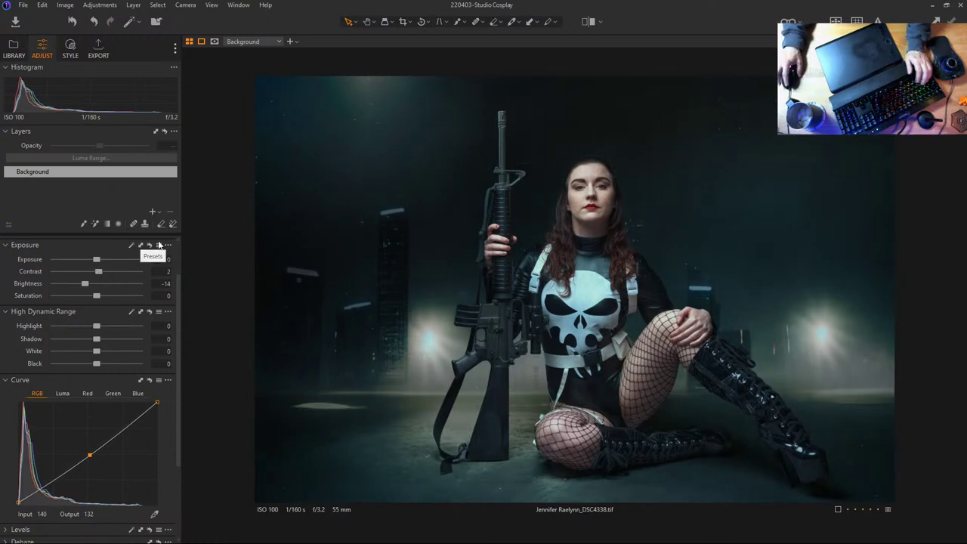
drag(84, 283, 82, 285)
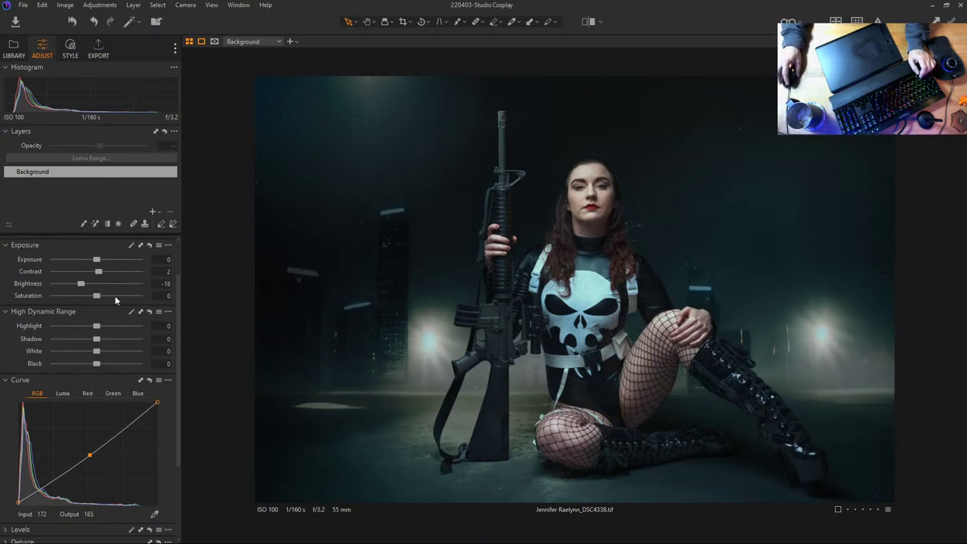
drag(101, 299, 97, 295)
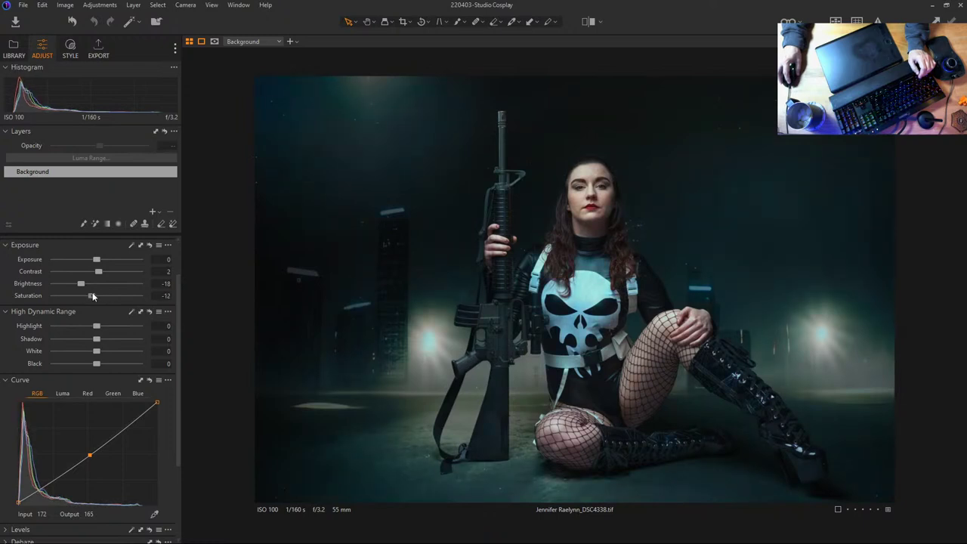
double_click(96, 296)
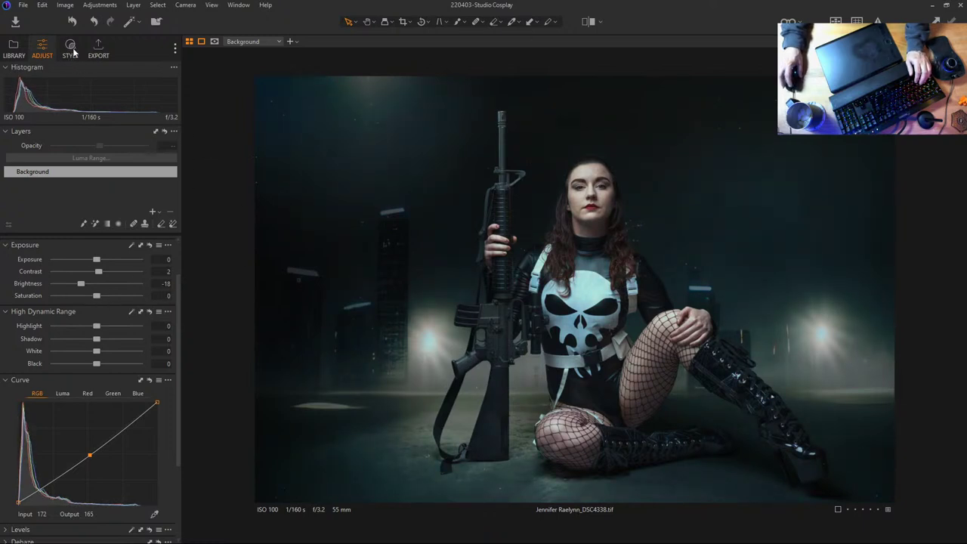
Tint the shadows cyan in Color Balance and reduce the tint to a low saturation
click(73, 52)
click(81, 165)
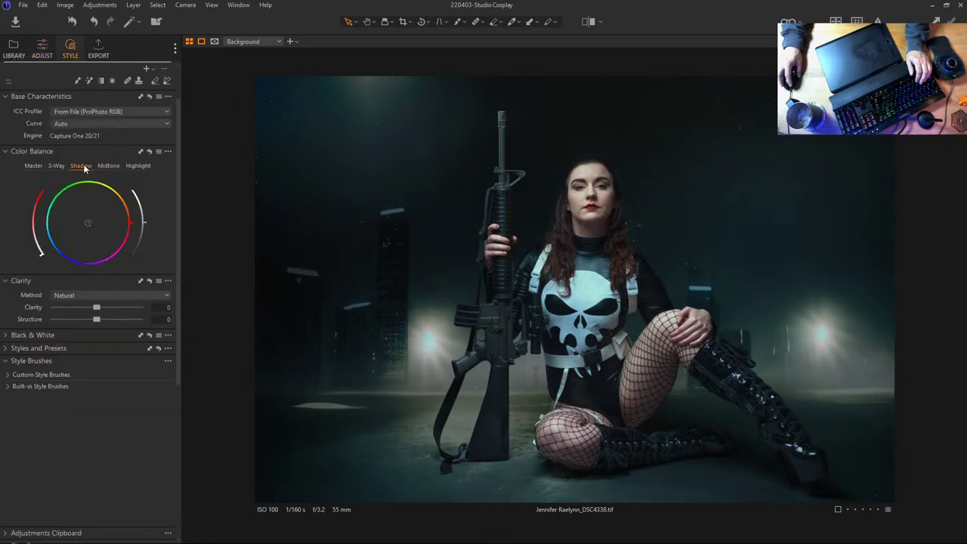
drag(87, 226, 148, 283)
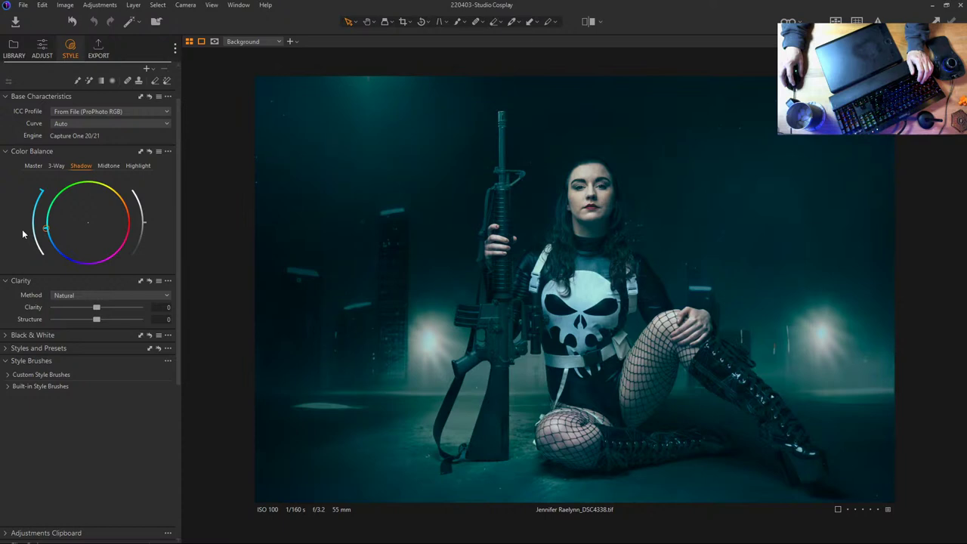
drag(37, 219, 40, 249)
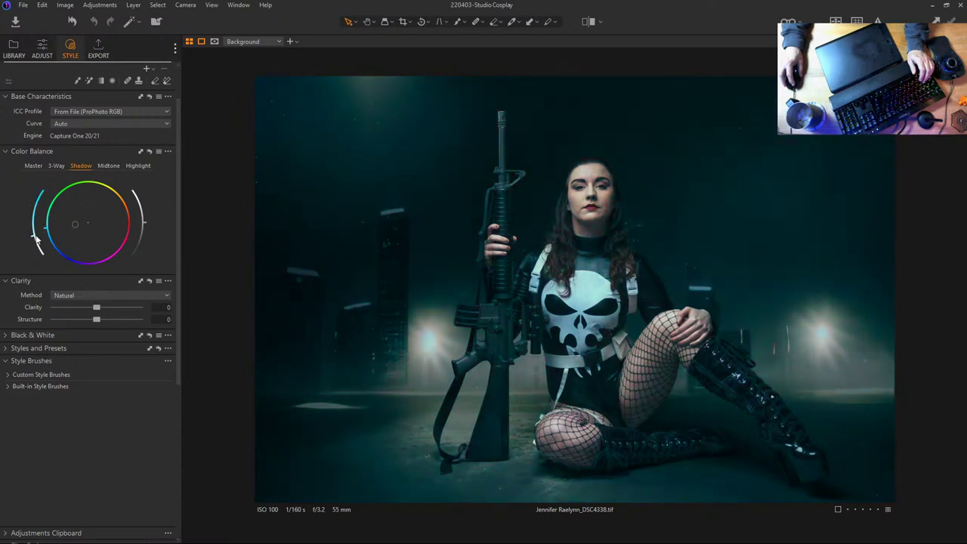
Try a warm orange-red tint on the midtones in Color Balance and return them to neutral
click(109, 166)
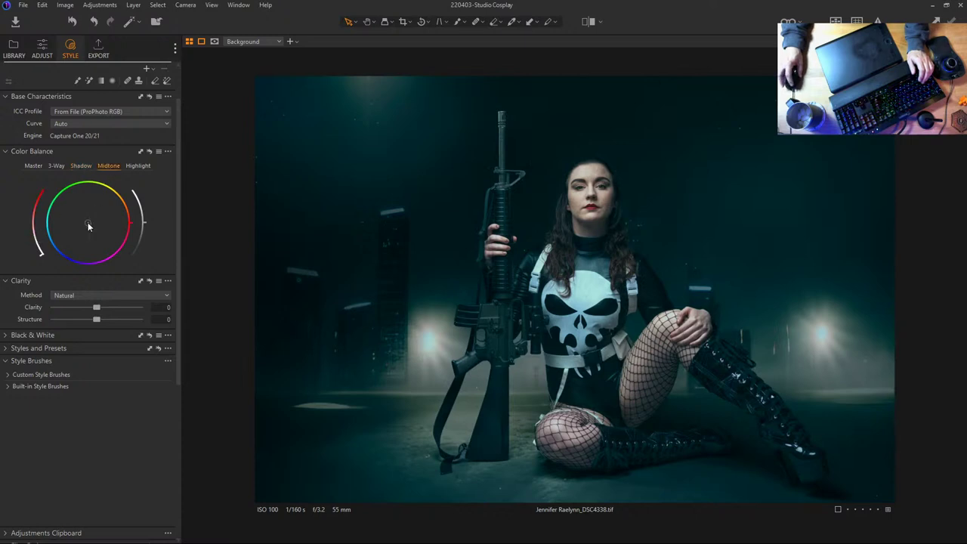
click(110, 167)
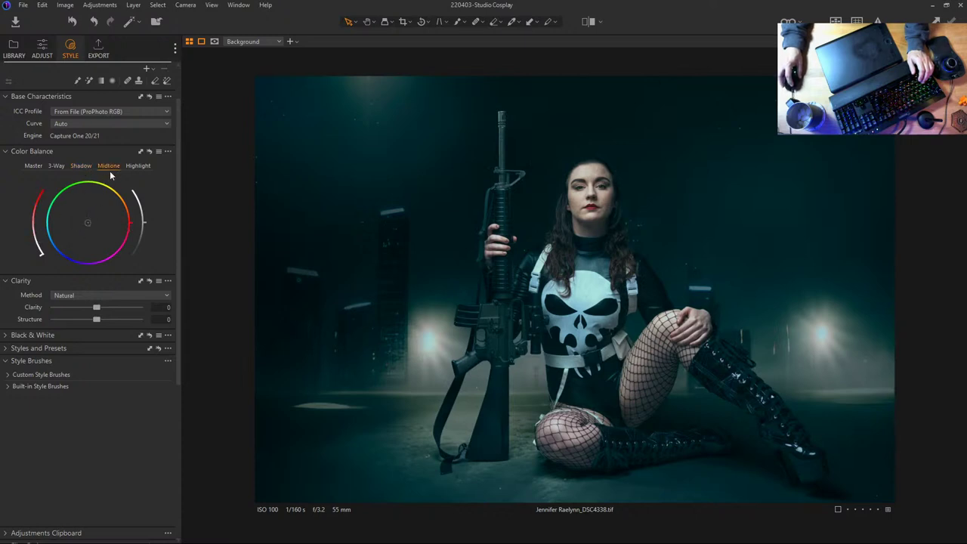
drag(89, 222, 96, 221)
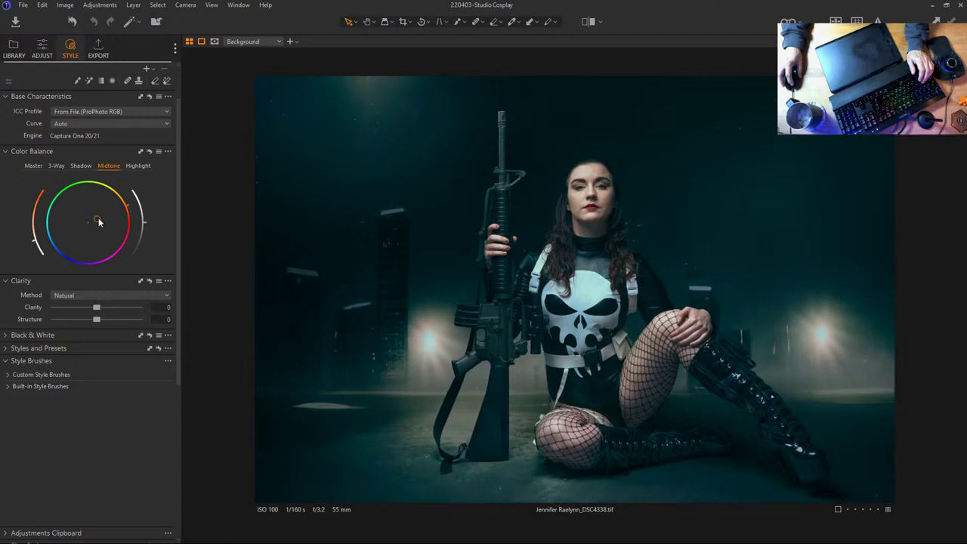
mouse_move(98, 219)
mouse_down()
mouse_move(75, 226)
mouse_move(86, 224)
mouse_up()
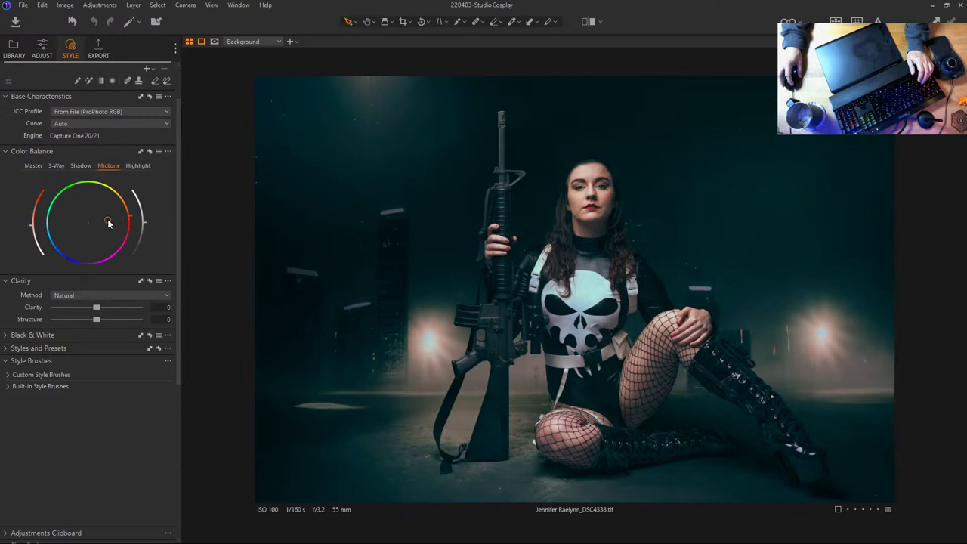
drag(96, 222, 87, 226)
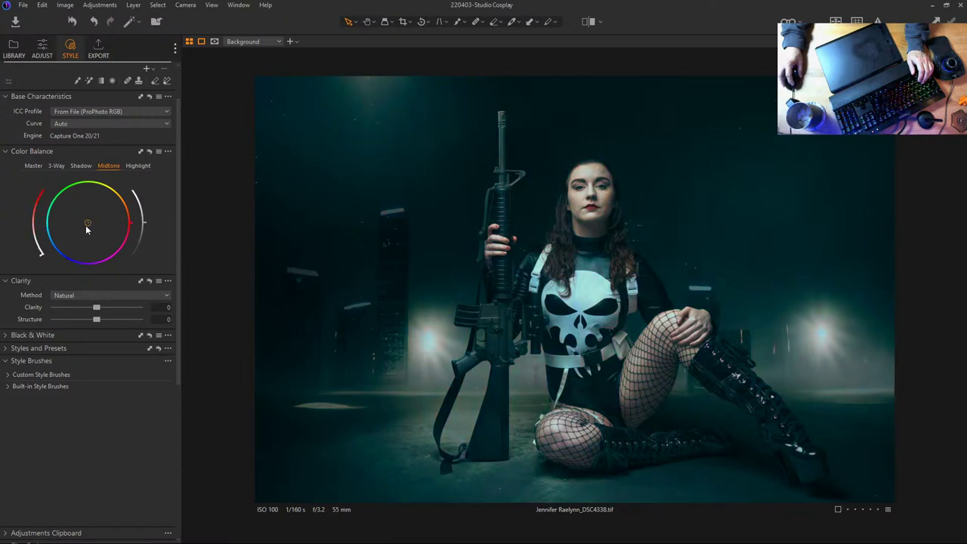
Tint the highlights a moderate warm orange in Color Balance
click(137, 166)
drag(87, 224, 86, 234)
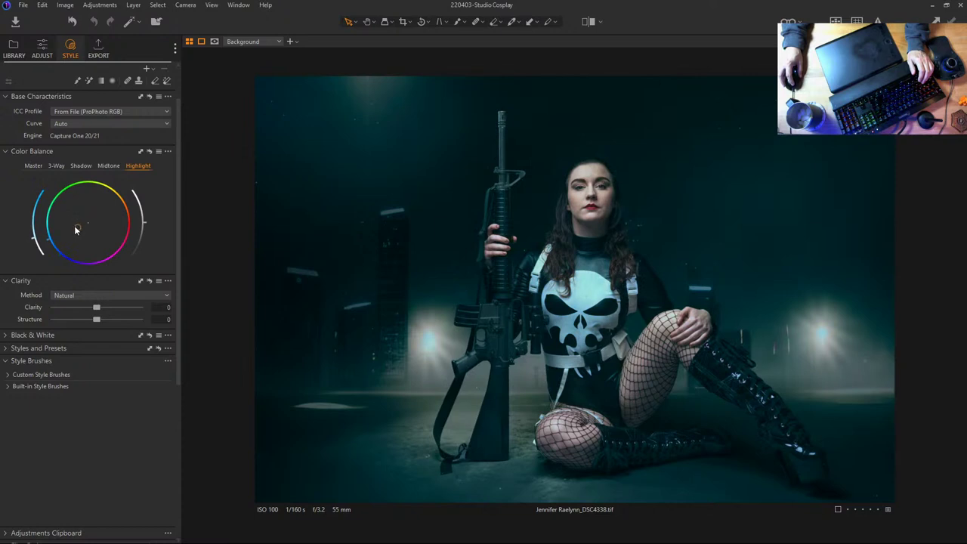
drag(106, 218, 127, 213)
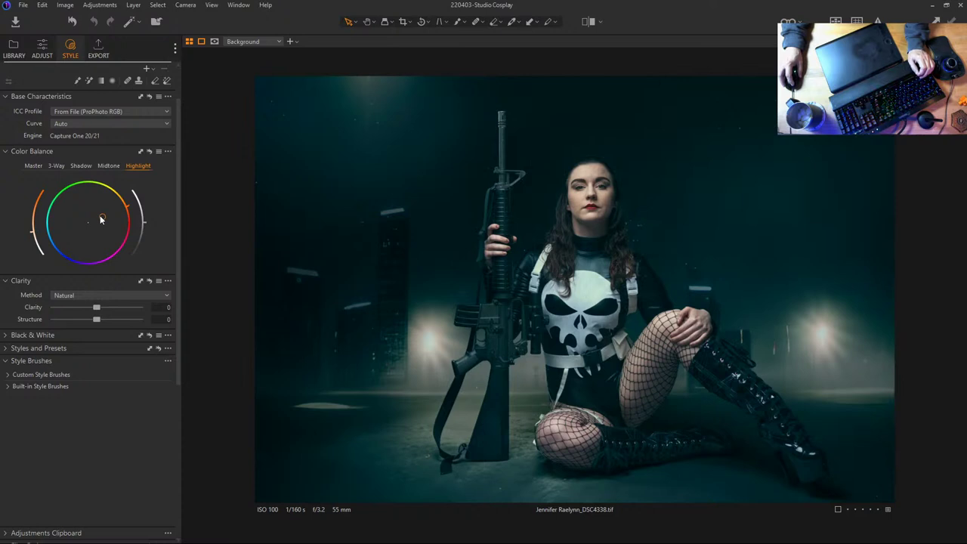
drag(162, 195, 246, 122)
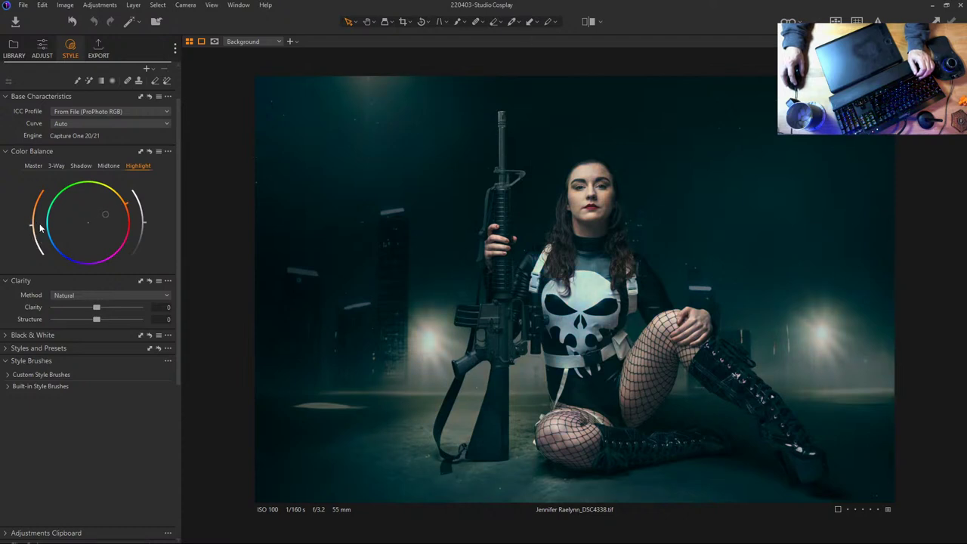
click(42, 49)
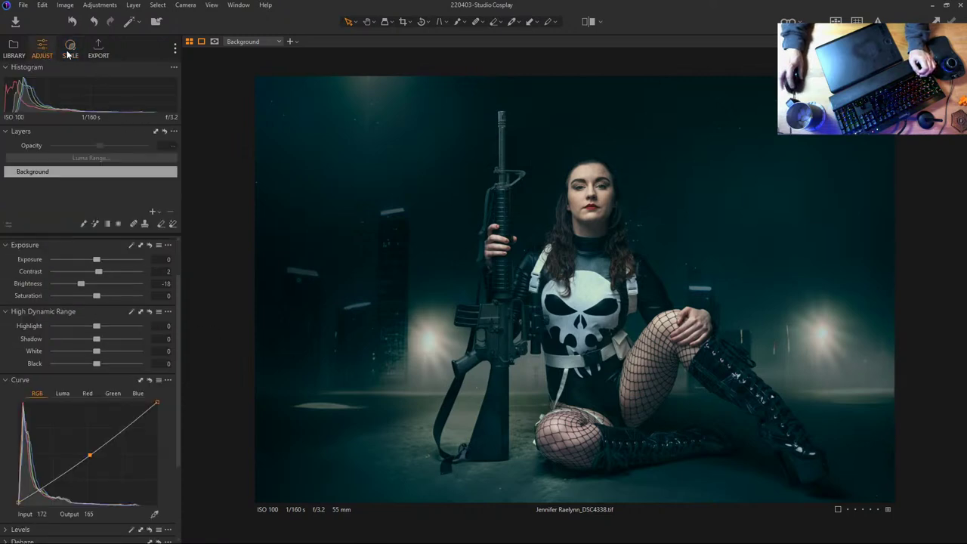
click(69, 49)
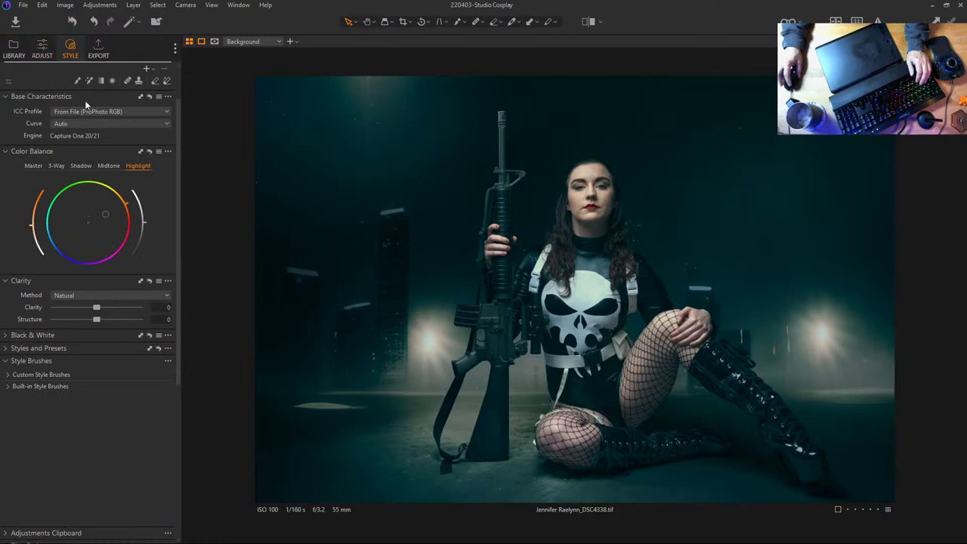
scroll(61, 136, up, 1)
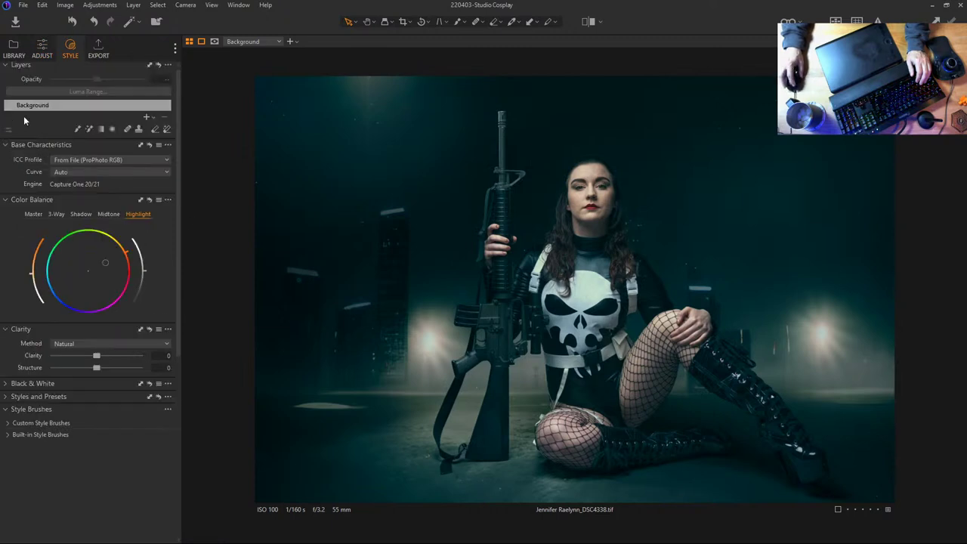
click(147, 119)
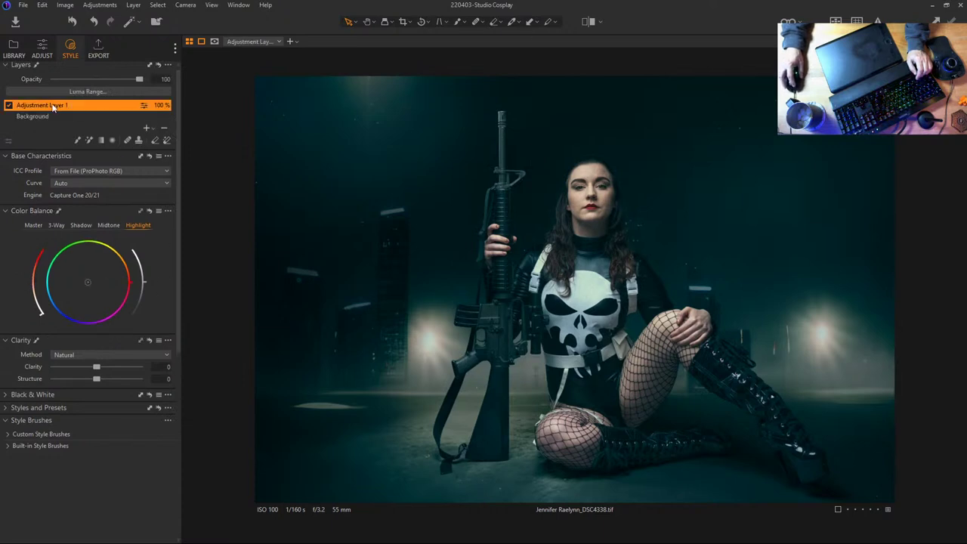
key(ctrl+z)
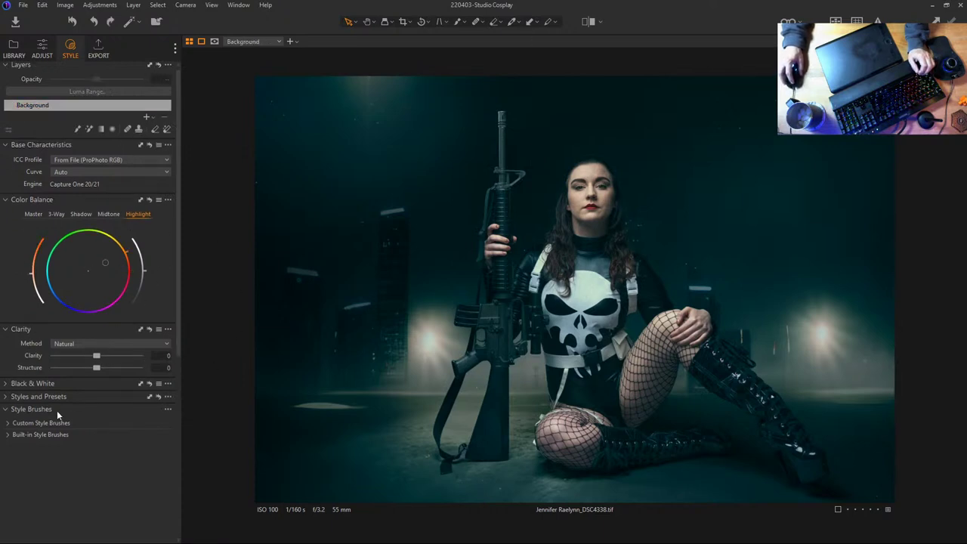
Choose the custom Background Pop style brush and paint it over the city background and ground around the subject
click(43, 408)
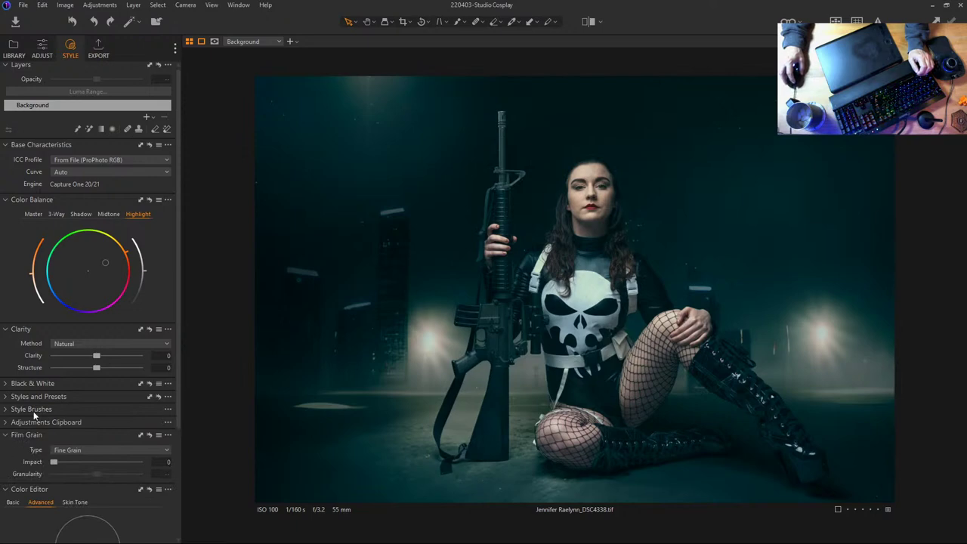
click(35, 410)
click(29, 425)
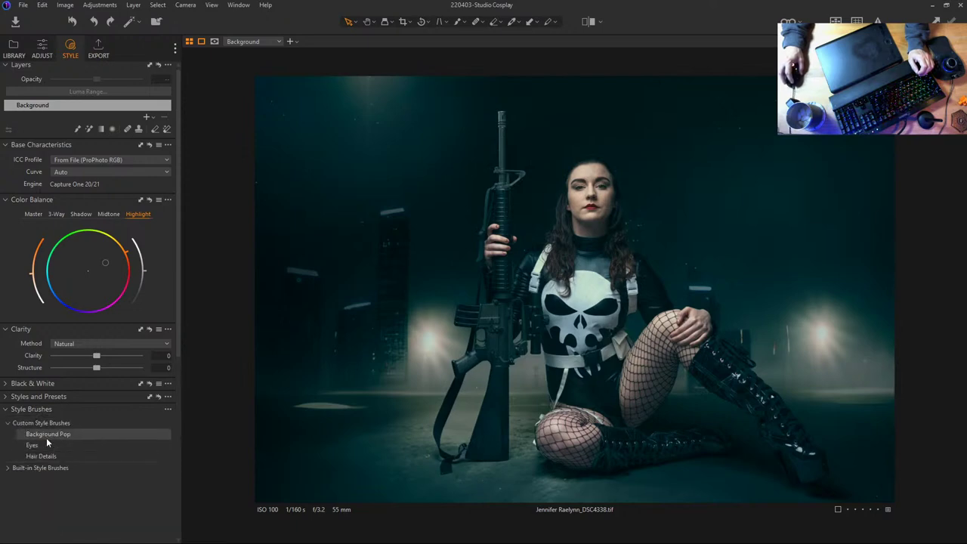
click(50, 434)
mouse_move(345, 356)
mouse_down()
mouse_move(356, 345)
mouse_move(427, 393)
mouse_up()
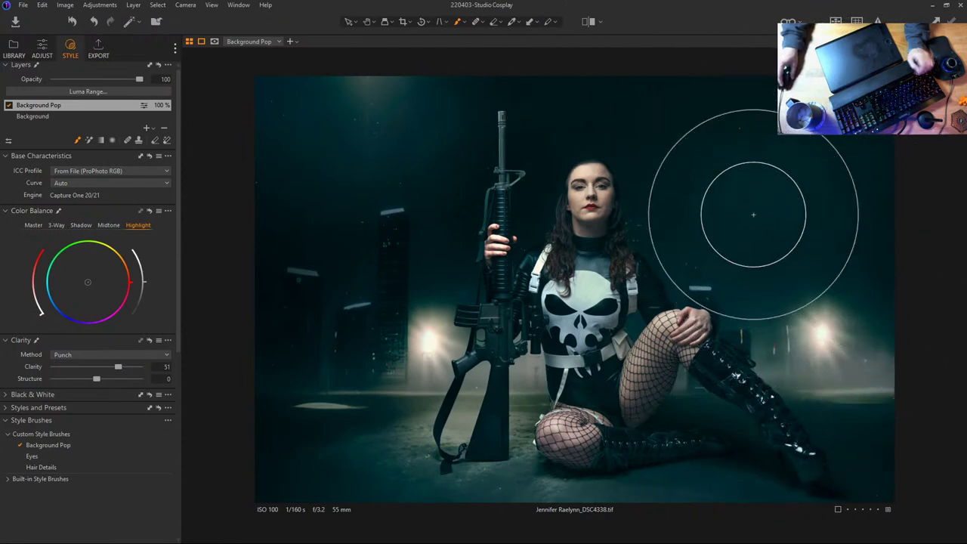
Show the mask overlay and extend the Background Pop mask across the upper sky and the dark area beside the subject
key(m)
drag(525, 97, 385, 104)
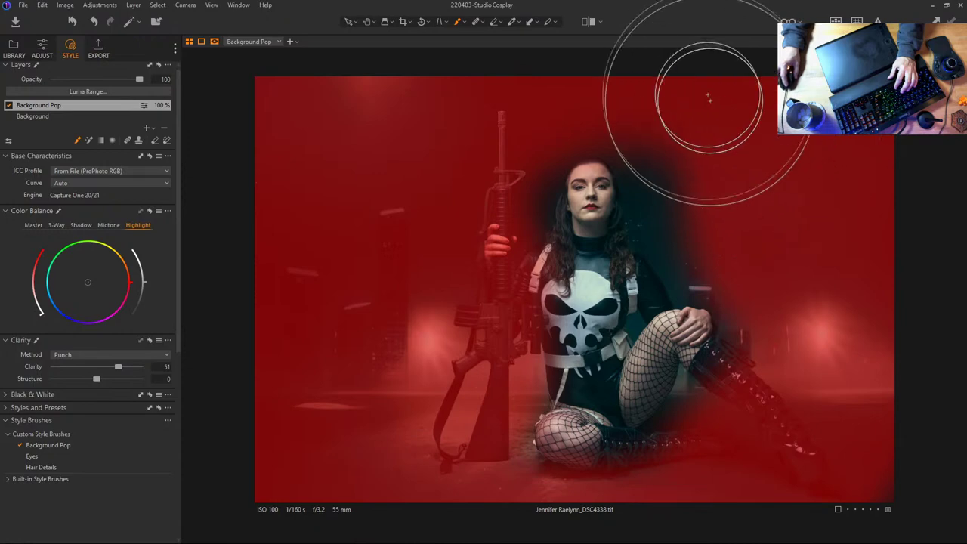
drag(709, 132, 719, 216)
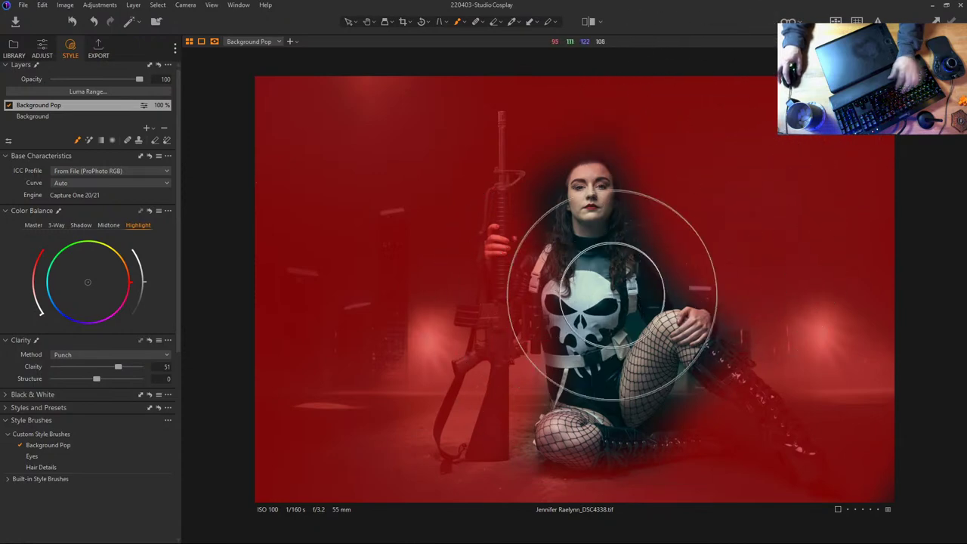
Erase the Background Pop mask from the subject's head, torso and raised knee, and hide the mask overlay
key(e)
mouse_move(597, 254)
mouse_down()
mouse_move(587, 280)
mouse_move(583, 227)
mouse_move(582, 307)
mouse_move(573, 231)
mouse_move(593, 408)
mouse_move(633, 349)
mouse_move(599, 275)
mouse_move(582, 303)
mouse_move(584, 330)
mouse_move(665, 326)
mouse_up()
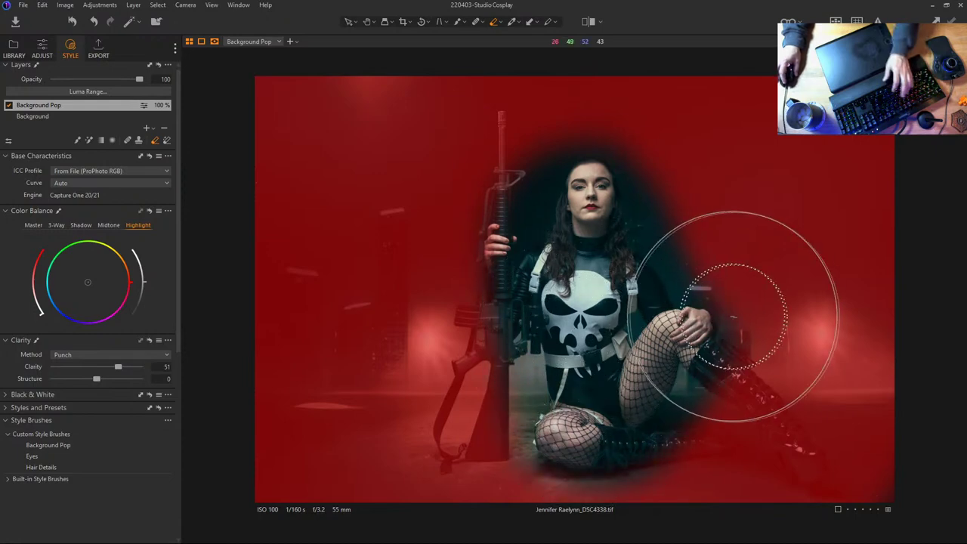
key(m)
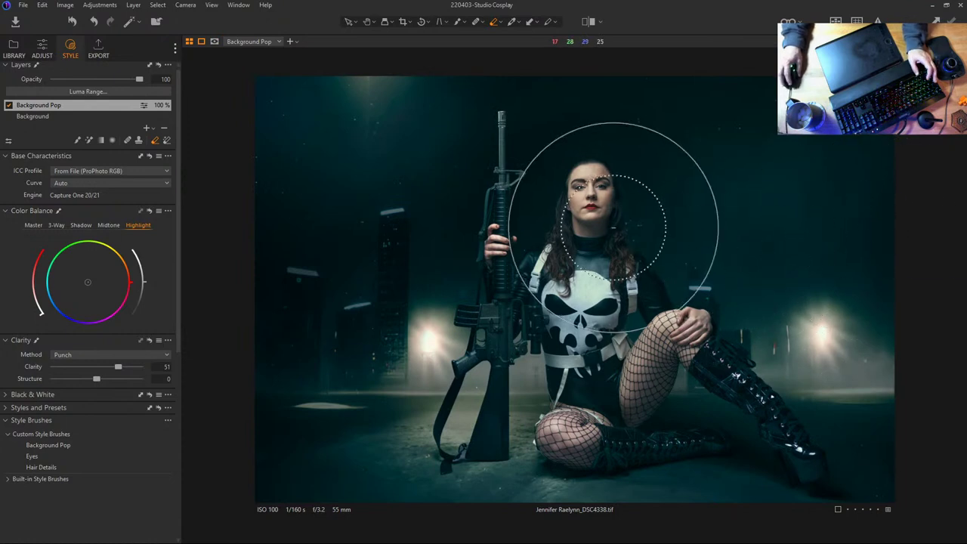
key([)
key(bracketleft)
key(bracketleft)
key(bracketleft)
key(bracketleft)
key(bracketleft)
key(bracketleft)
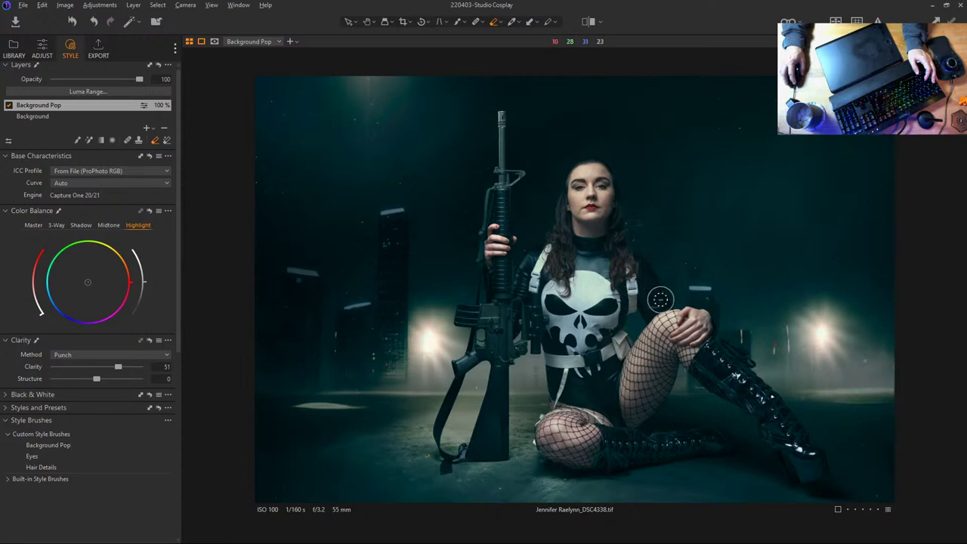
key(bracketright)
key(bracketright)
key(bracketright)
key(bracketright)
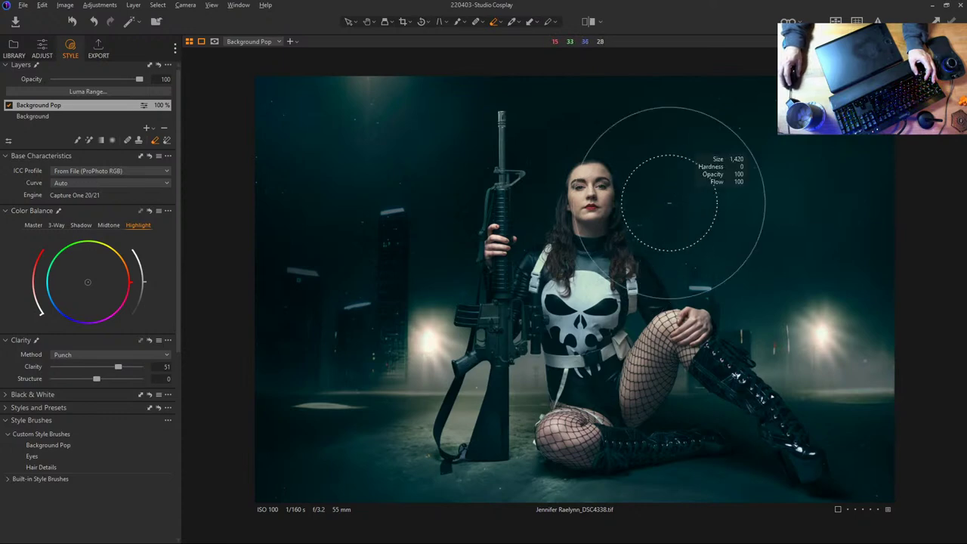
Check the Background Pop mask with the overlay, hide it again, and set the layer's Clarity to 38
key(m)
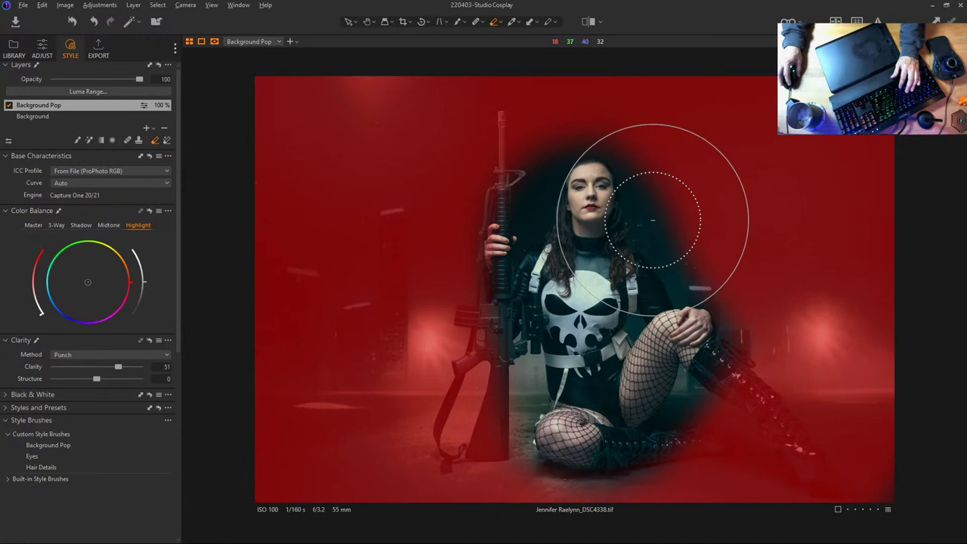
key(m)
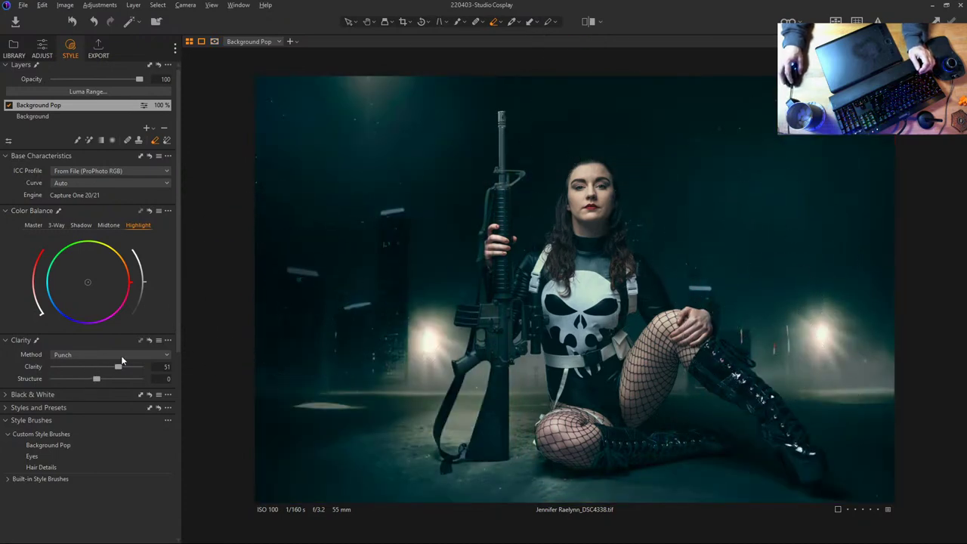
drag(118, 366, 114, 365)
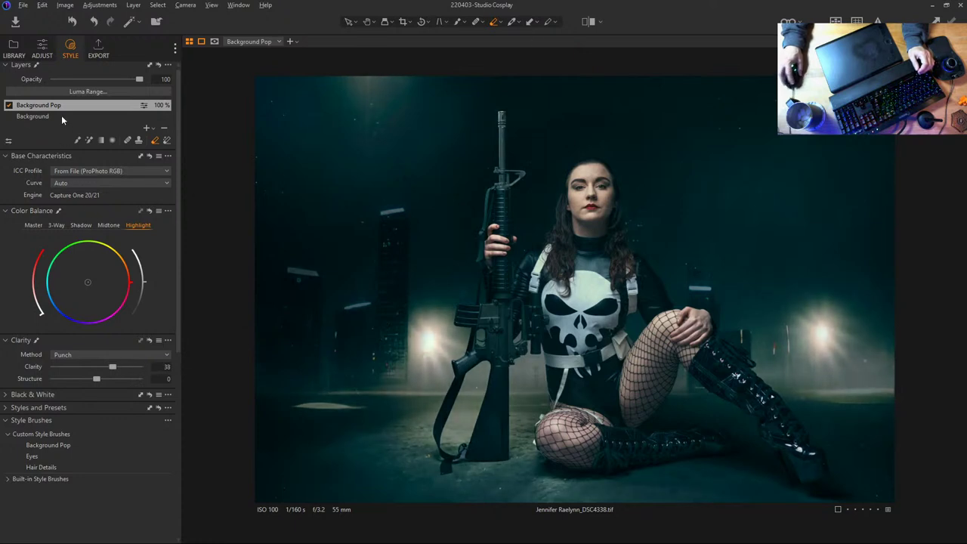
Choose the custom Eyes style brush, shrink it to about iris size, and paint over both of the subject's irises
click(32, 456)
scroll(518, 161, up, 3)
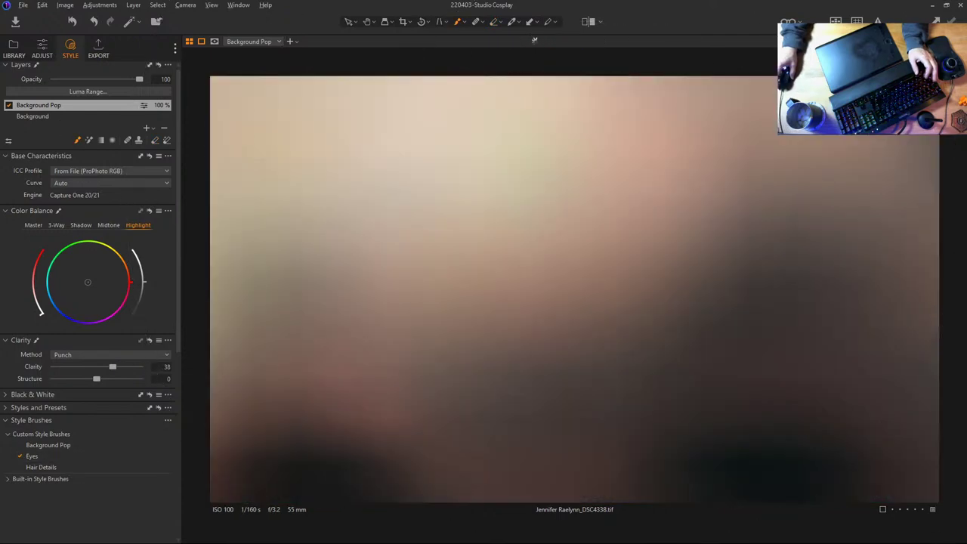
scroll(535, 39, down, 2)
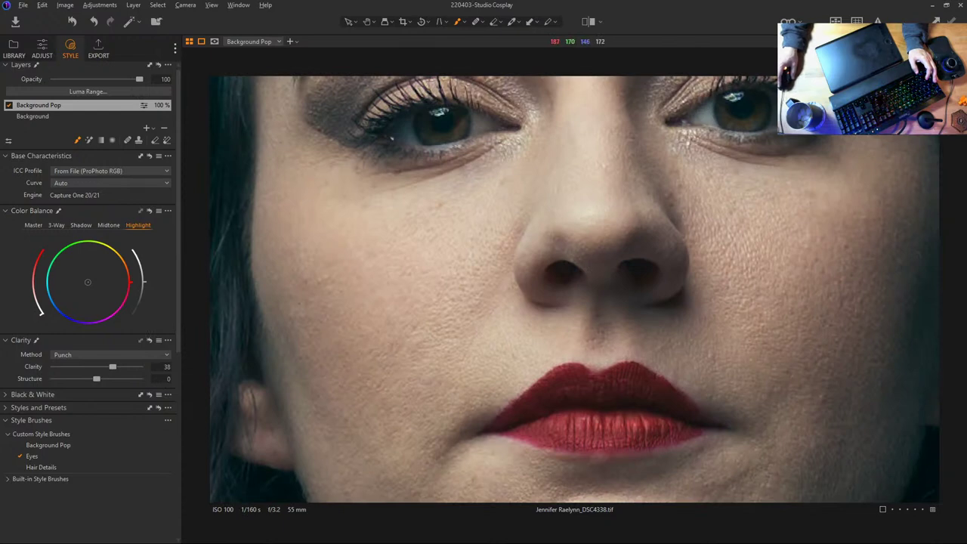
drag(576, 236, 545, 353)
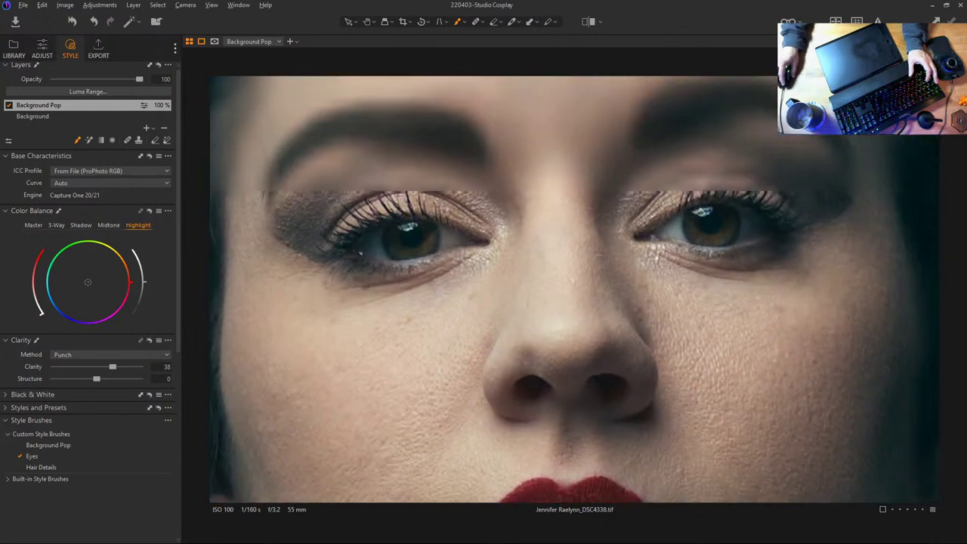
alt+right_click(566, 251)
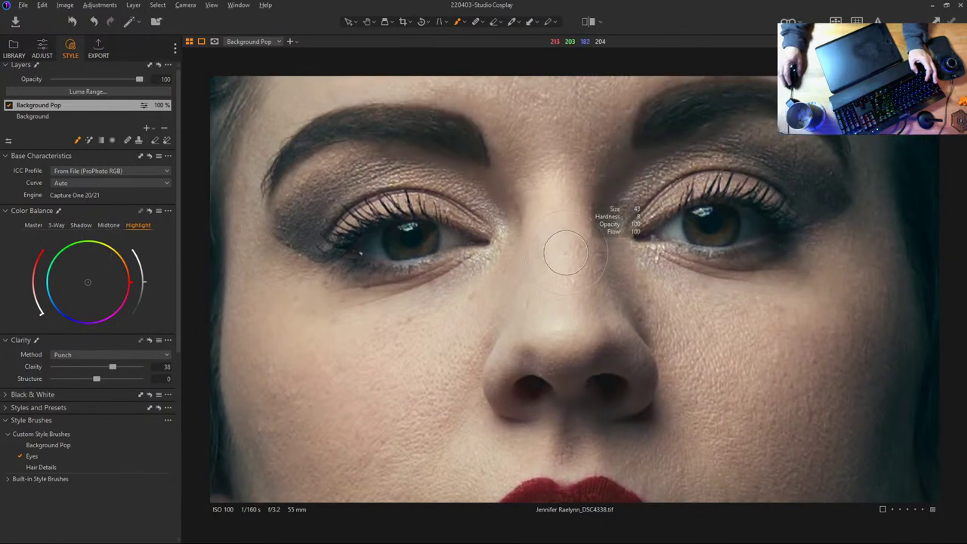
alt+right_click(432, 223)
mouse_move(385, 231)
mouse_down()
mouse_move(428, 219)
mouse_move(401, 246)
mouse_move(406, 231)
mouse_up()
mouse_move(703, 219)
mouse_down()
mouse_move(747, 191)
mouse_move(771, 204)
mouse_move(711, 219)
mouse_up()
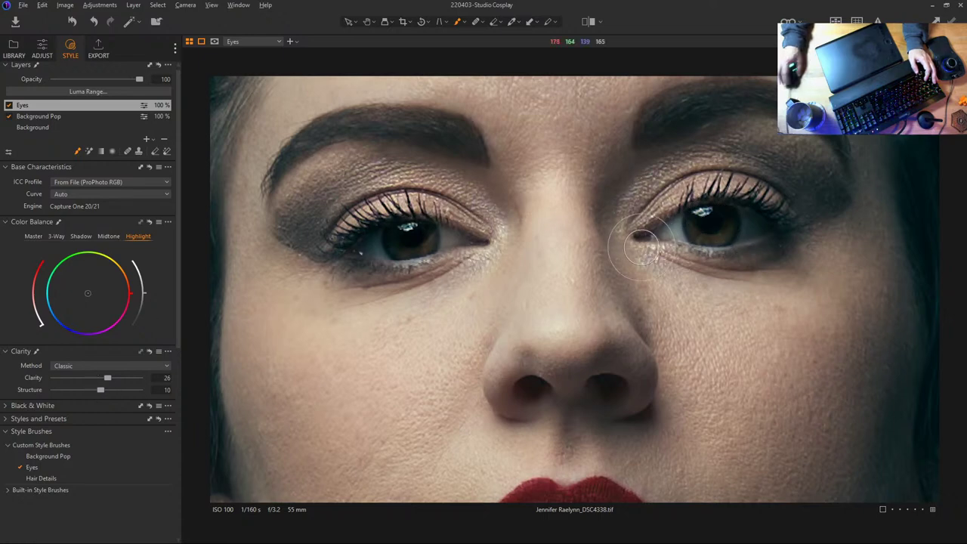
Choose the custom Hair Details style brush and paint it over the long hair on both sides of the subject's face
scroll(619, 249, down, 5)
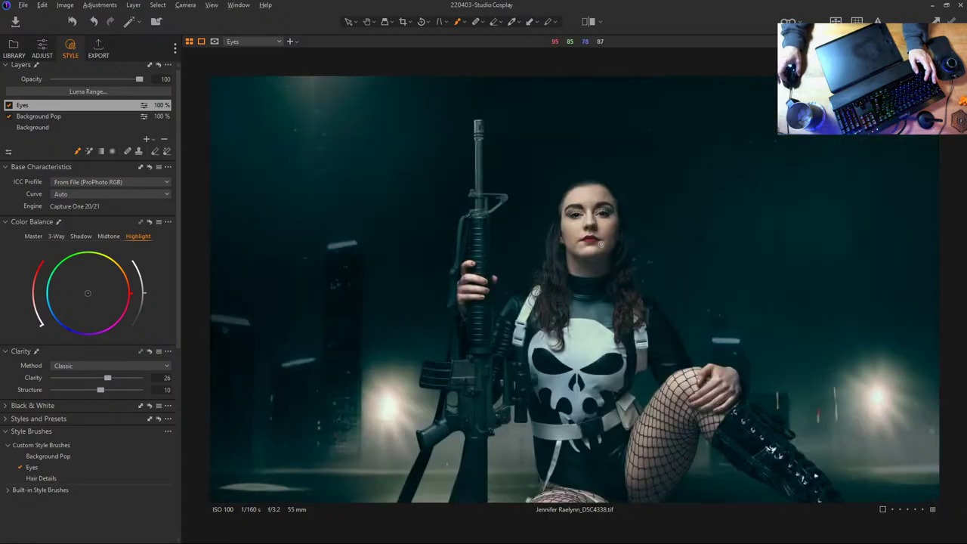
scroll(584, 310, down, 1)
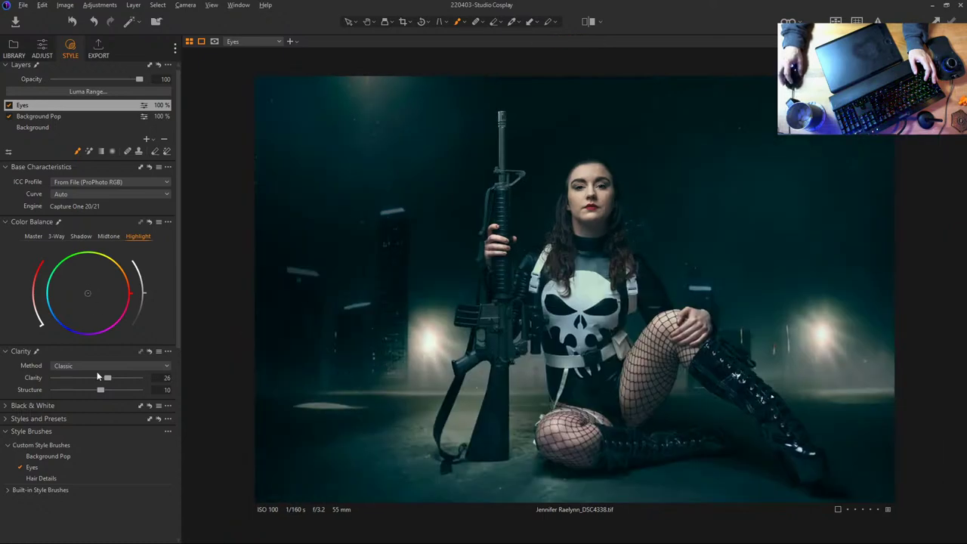
click(46, 477)
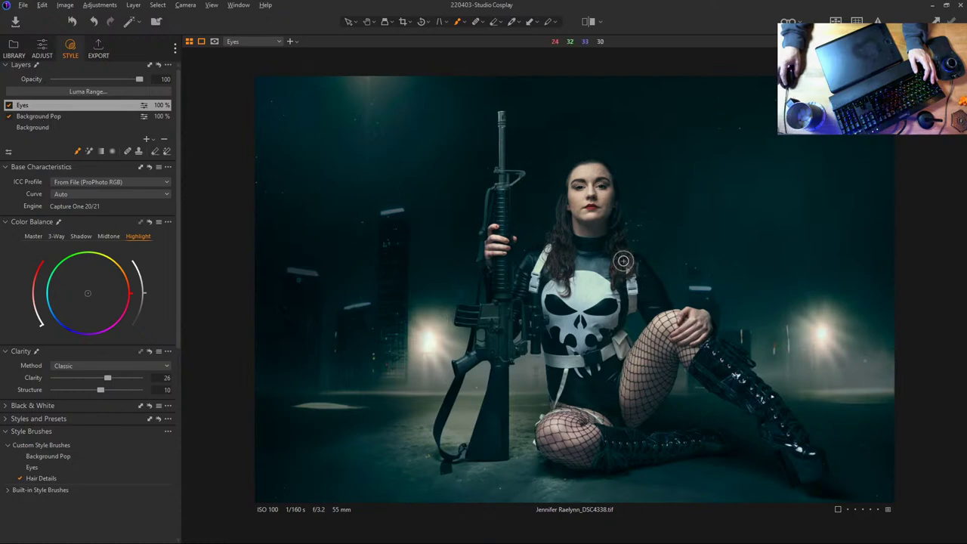
scroll(609, 177, up, 5)
scroll(623, 293, down, 3)
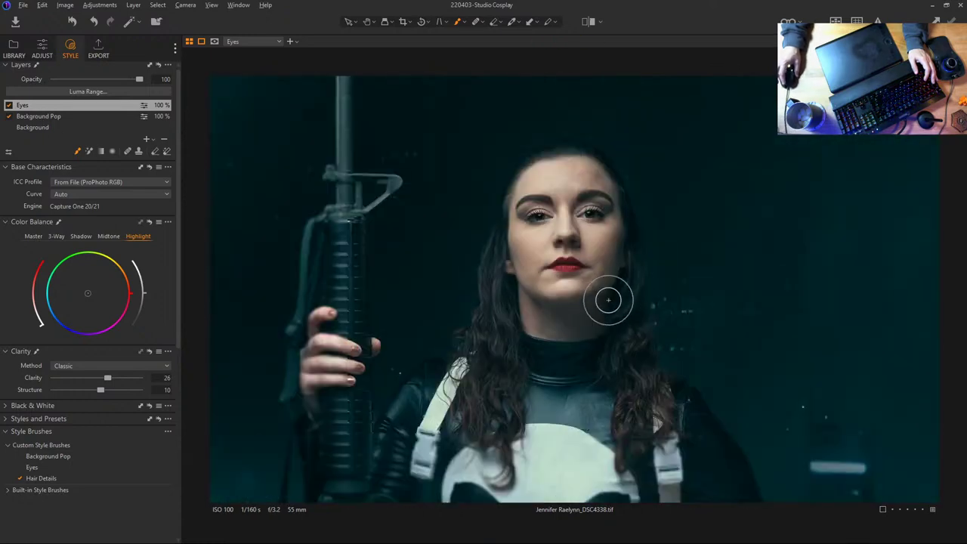
mouse_move(498, 295)
mouse_down()
mouse_move(501, 389)
mouse_move(490, 269)
mouse_up()
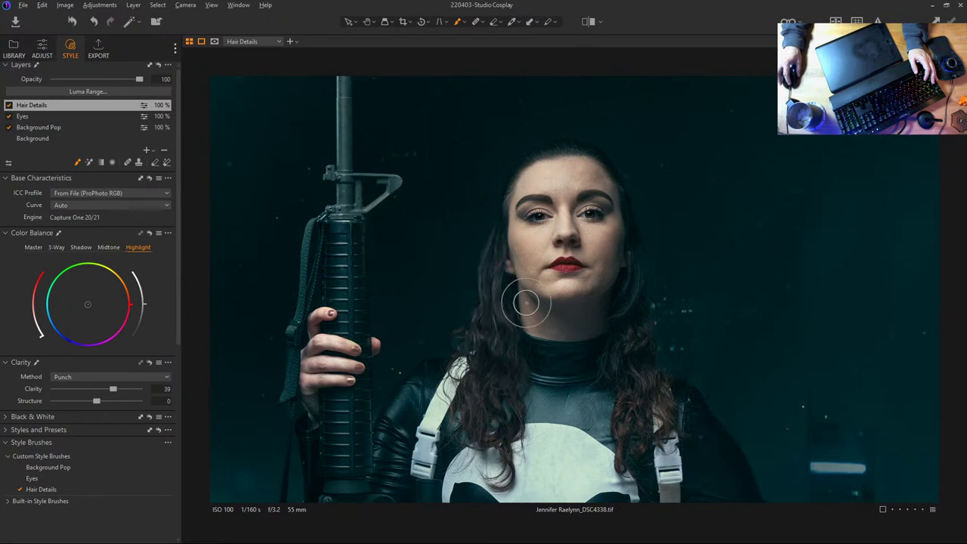
mouse_move(665, 384)
mouse_down()
mouse_move(652, 358)
mouse_move(633, 425)
mouse_move(639, 376)
mouse_up()
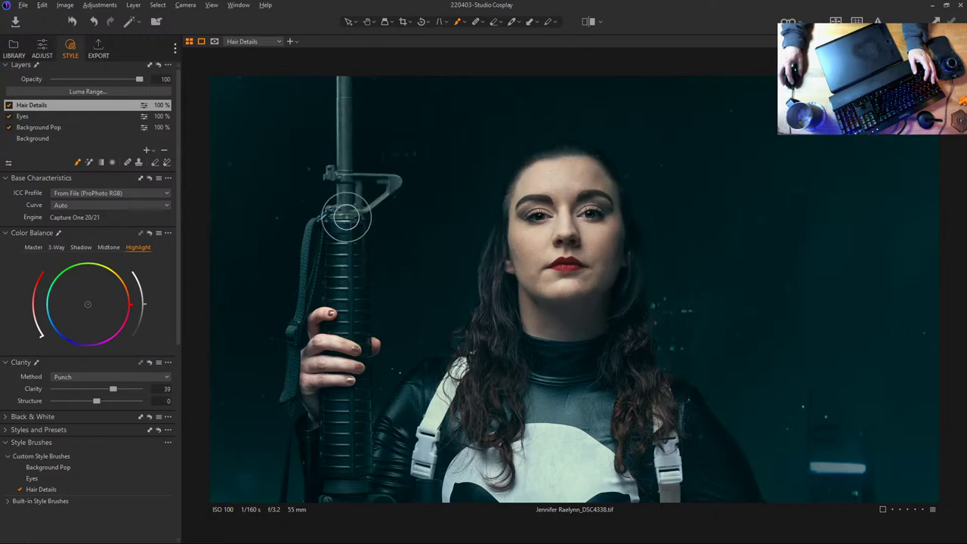
Paint the Hair Details adjustment along the rifle from the barrel through the receiver down to the stock
drag(406, 168, 473, 277)
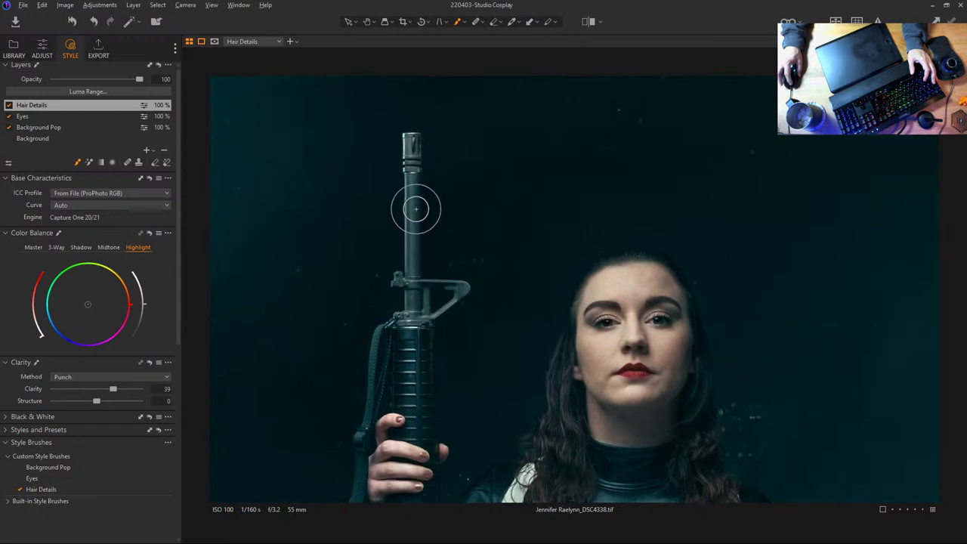
drag(506, 370, 517, 149)
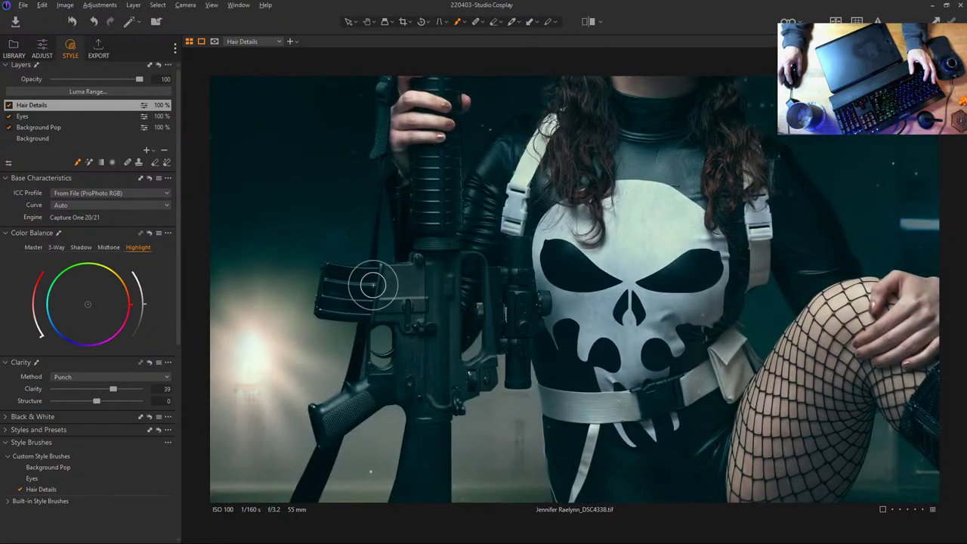
drag(423, 363, 460, 216)
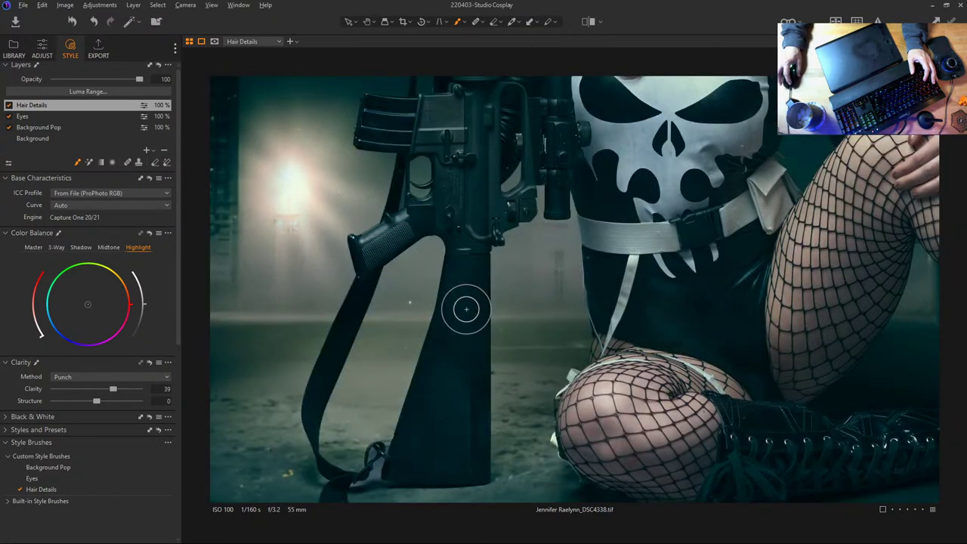
mouse_move(569, 256)
mouse_down()
mouse_move(485, 328)
mouse_move(436, 422)
mouse_up()
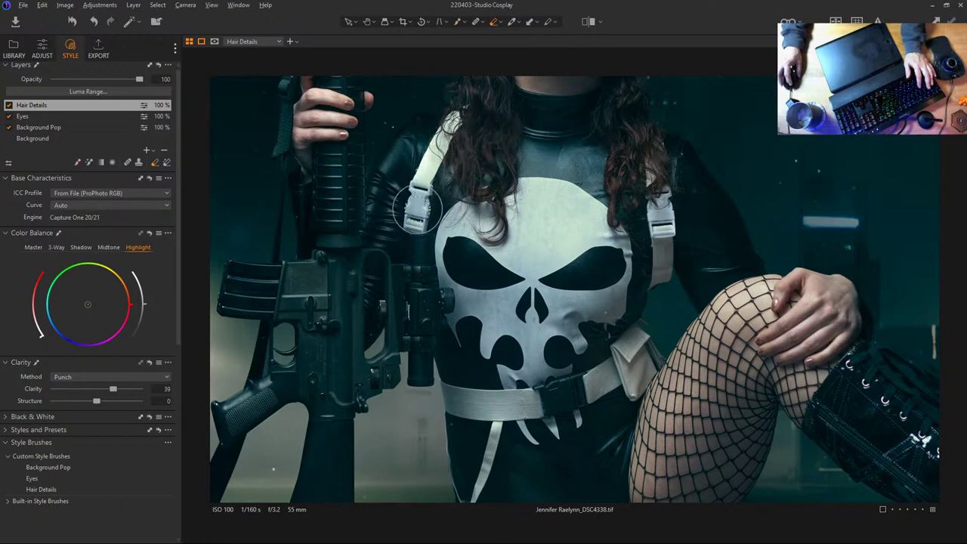
Paint the Hair Details adjustment over the raised boot, the boot on the ground and the black bodysuit
key(e)
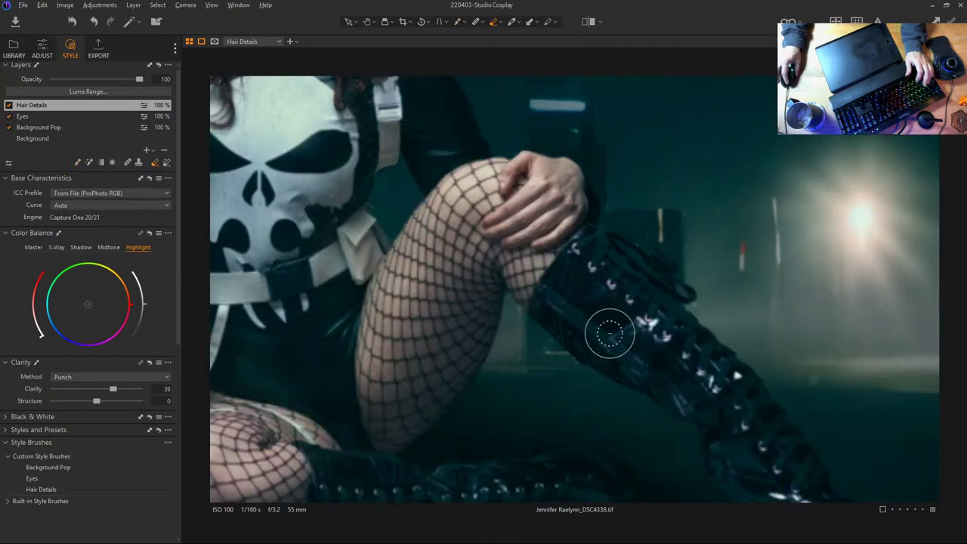
mouse_move(601, 309)
mouse_down()
mouse_move(728, 410)
mouse_move(580, 313)
mouse_move(748, 441)
mouse_move(780, 446)
mouse_up()
drag(758, 370, 700, 233)
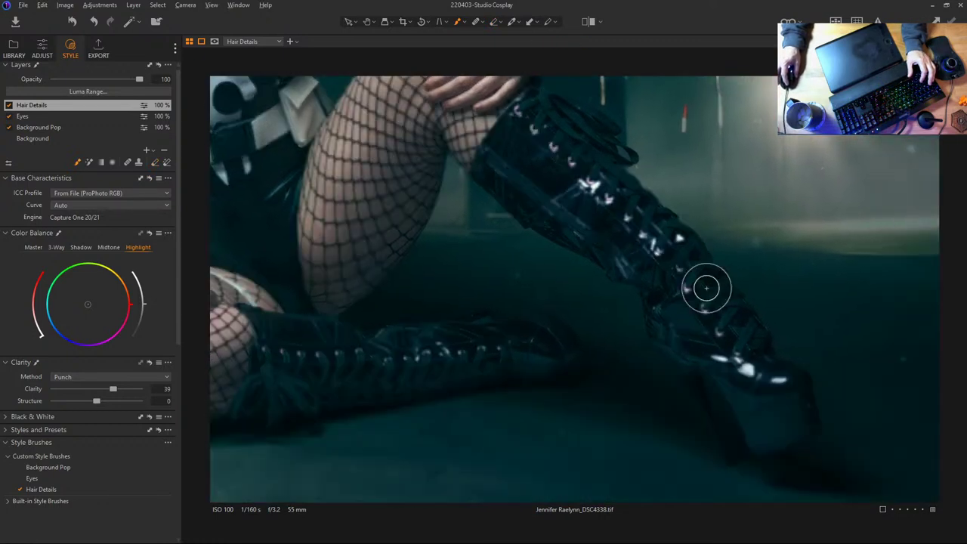
drag(462, 304, 759, 302)
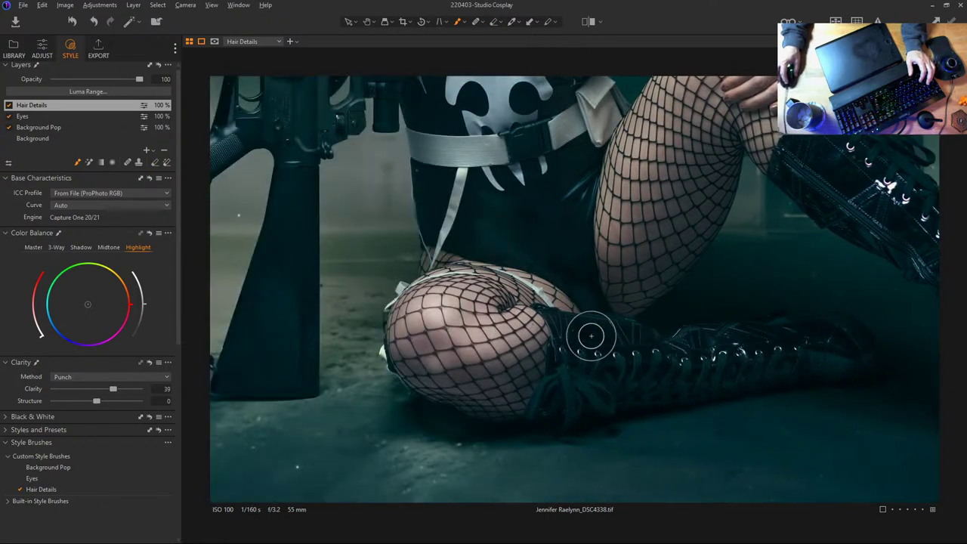
mouse_move(506, 223)
mouse_down()
mouse_move(594, 320)
mouse_move(601, 399)
mouse_up()
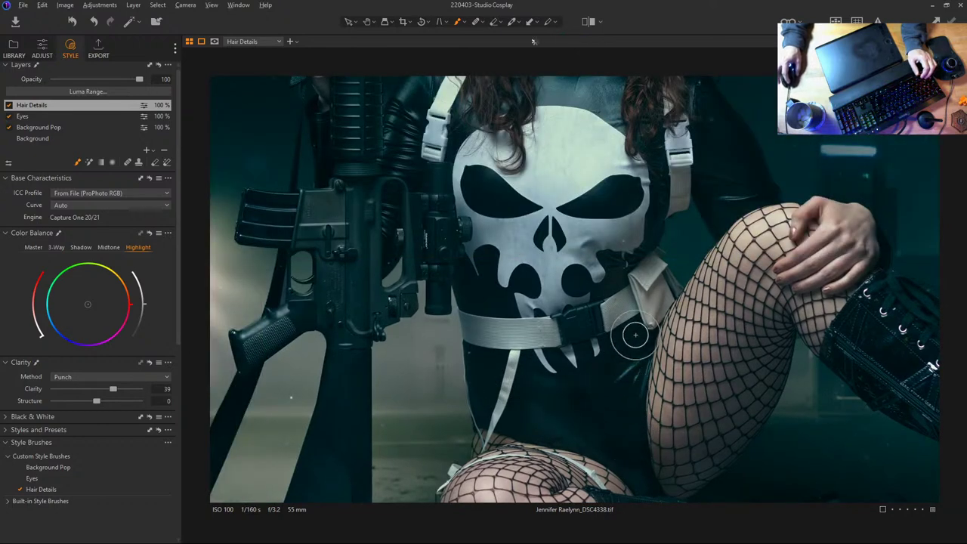
drag(655, 255, 642, 395)
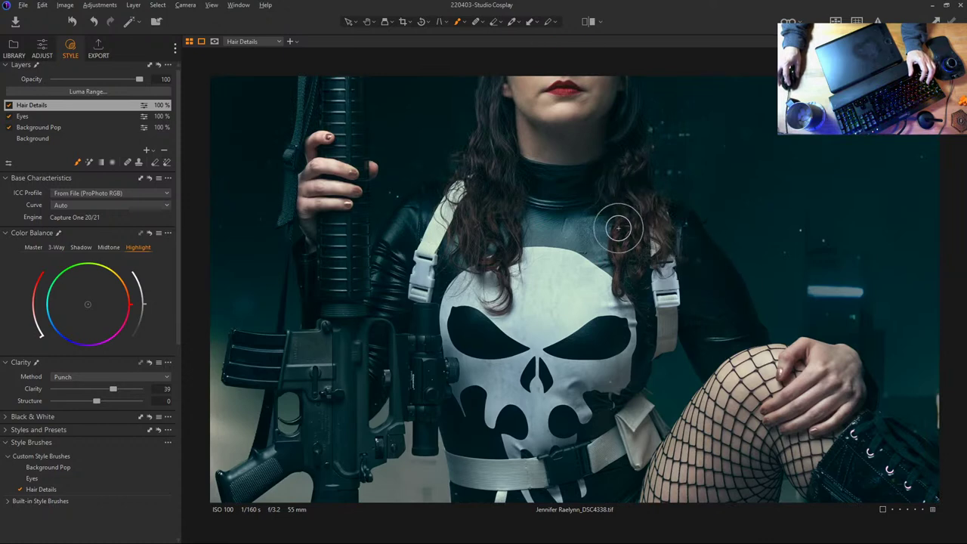
Show the mask overlay, extend the Hair Details mask over the top of the head, and erase the spill outside the hair
key(m)
scroll(653, 310, up, 5)
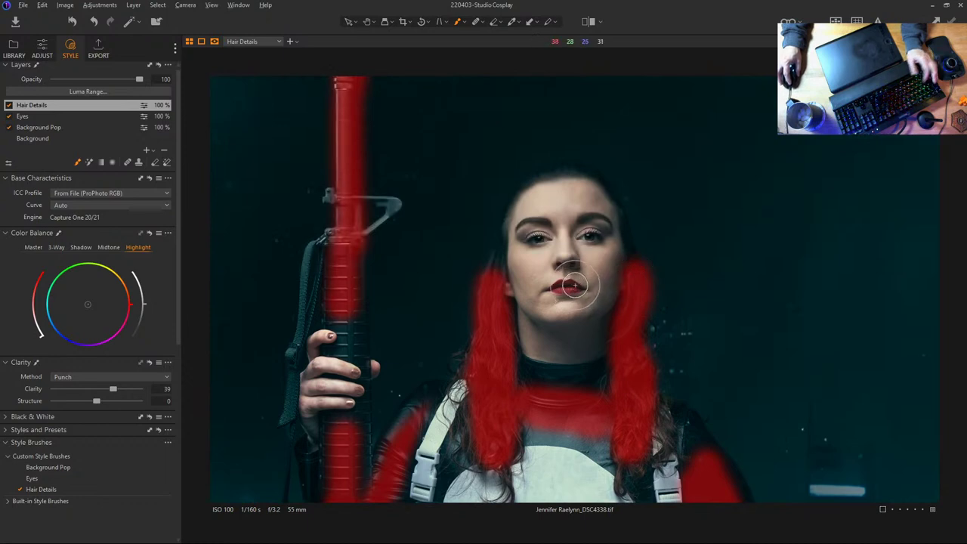
mouse_move(628, 235)
mouse_down()
mouse_move(645, 258)
mouse_move(638, 209)
mouse_move(631, 199)
mouse_move(636, 219)
mouse_move(617, 175)
mouse_move(569, 161)
mouse_move(538, 173)
mouse_move(497, 214)
mouse_move(486, 292)
mouse_move(484, 240)
mouse_up()
key(e)
drag(496, 166, 454, 348)
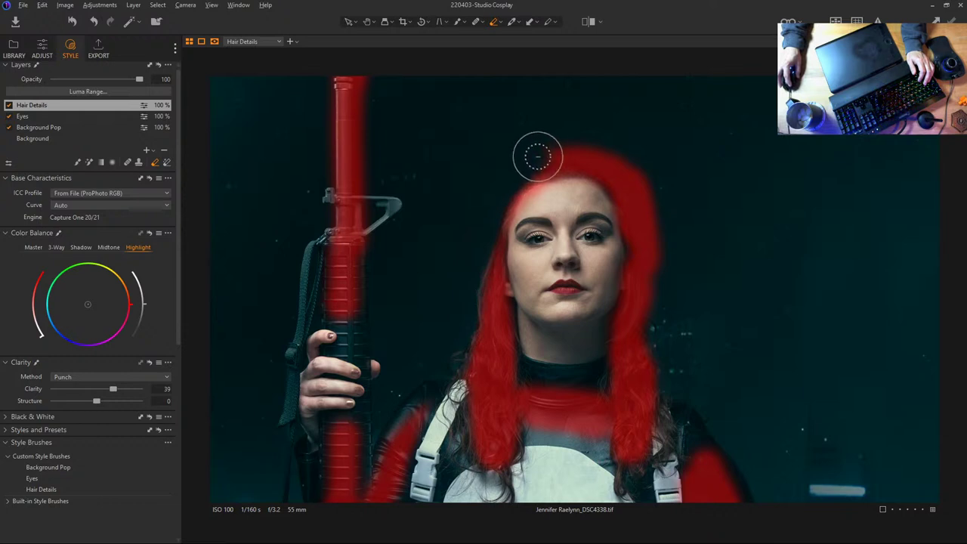
mouse_move(538, 157)
mouse_down()
mouse_move(596, 155)
mouse_move(641, 184)
mouse_move(625, 158)
mouse_move(650, 238)
mouse_move(640, 187)
mouse_move(613, 161)
mouse_move(645, 205)
mouse_move(671, 377)
mouse_up()
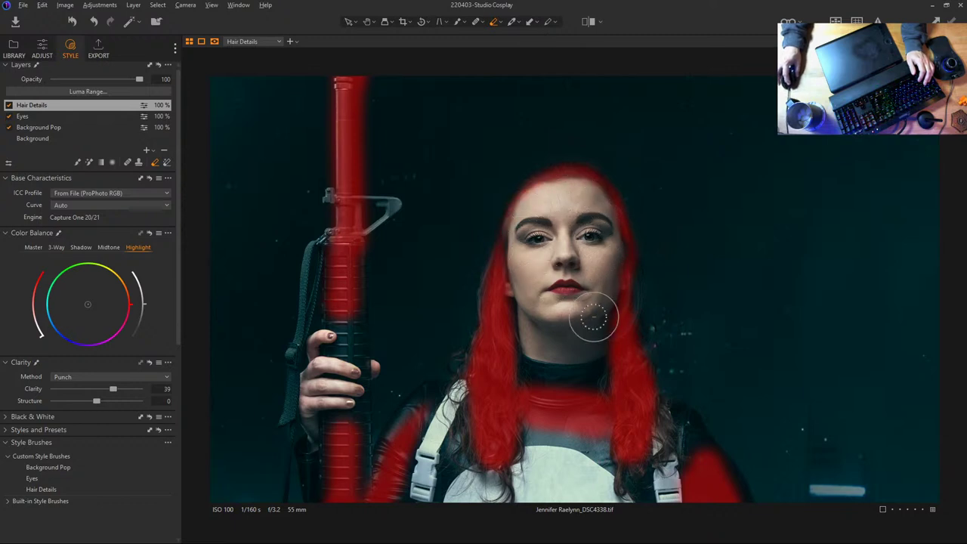
Extend the Hair Details mask across the upper chest and lower hair and over the sleeve beside the rifle
drag(592, 354, 590, 271)
key(b)
mouse_move(588, 328)
mouse_down()
mouse_move(612, 294)
mouse_move(589, 309)
mouse_move(506, 291)
mouse_move(556, 328)
mouse_move(510, 323)
mouse_move(559, 334)
mouse_move(514, 331)
mouse_move(609, 365)
mouse_move(514, 337)
mouse_up()
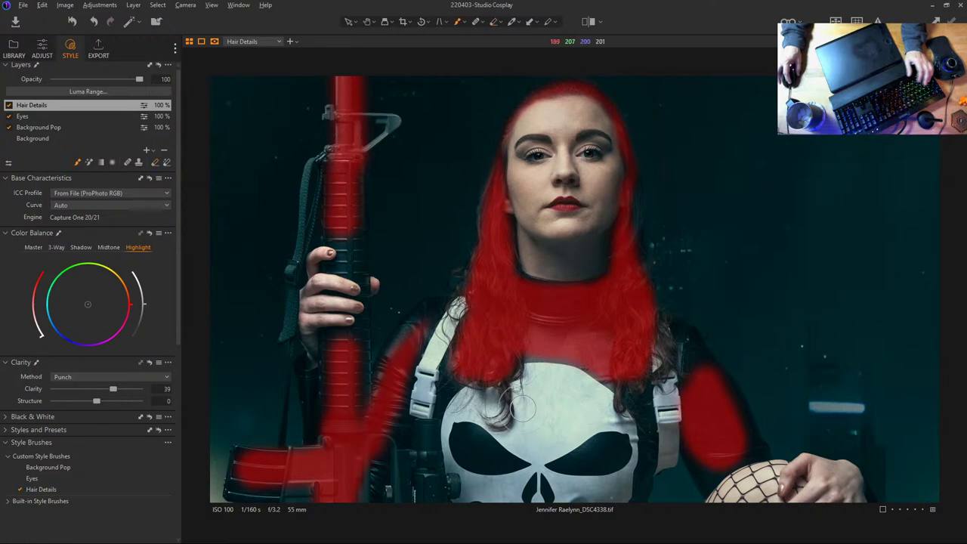
mouse_move(413, 361)
mouse_down()
mouse_move(415, 328)
mouse_move(389, 378)
mouse_move(393, 420)
mouse_up()
Compare the rifle area with and without the mask overlay, and erase the Hair Details mask spill beneath the pistol grip
key(space)
mouse_move(405, 401)
mouse_down()
mouse_move(500, 229)
mouse_move(471, 276)
mouse_move(512, 270)
mouse_move(458, 280)
mouse_move(517, 282)
mouse_move(518, 295)
mouse_move(449, 325)
mouse_move(446, 404)
mouse_move(473, 386)
mouse_move(503, 303)
mouse_up()
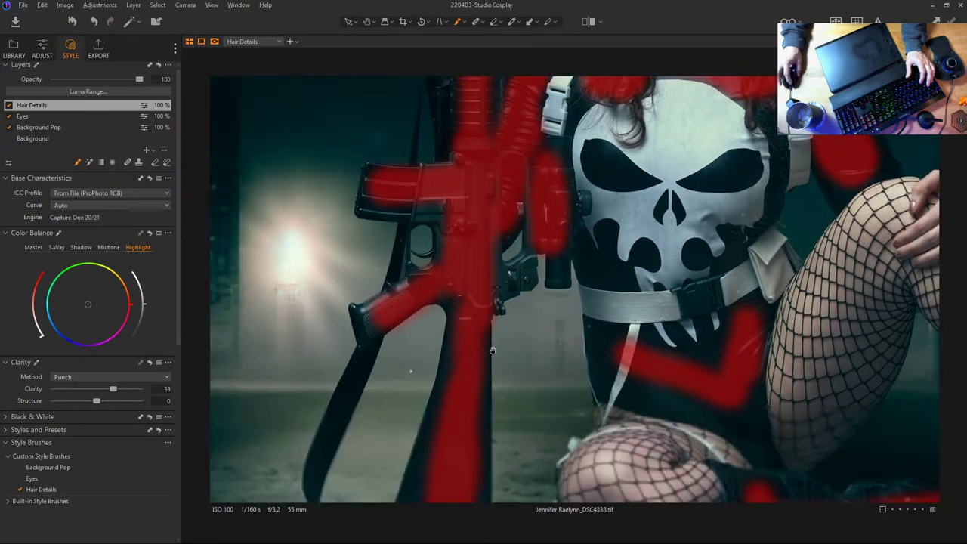
mouse_move(455, 379)
mouse_down()
mouse_move(417, 318)
mouse_move(391, 310)
mouse_move(443, 330)
mouse_move(425, 349)
mouse_up()
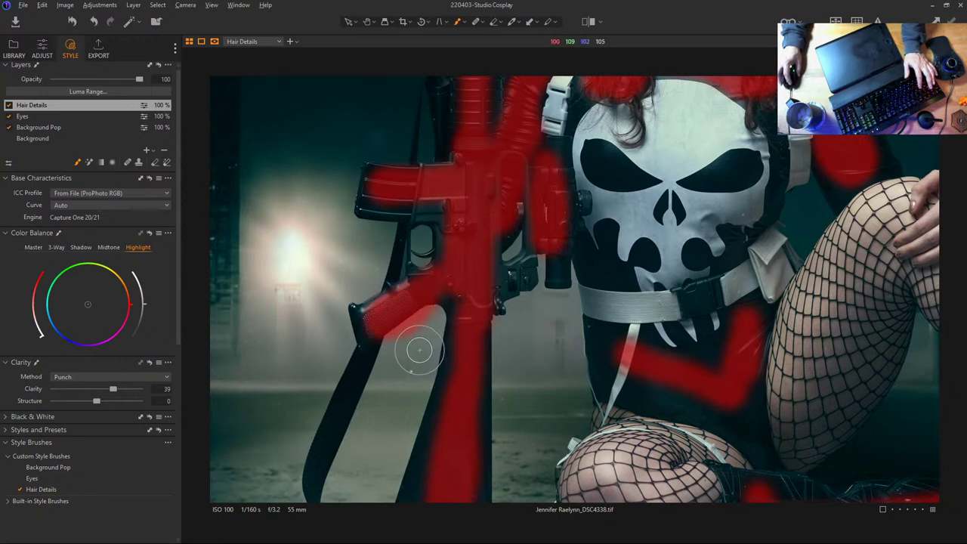
key(m)
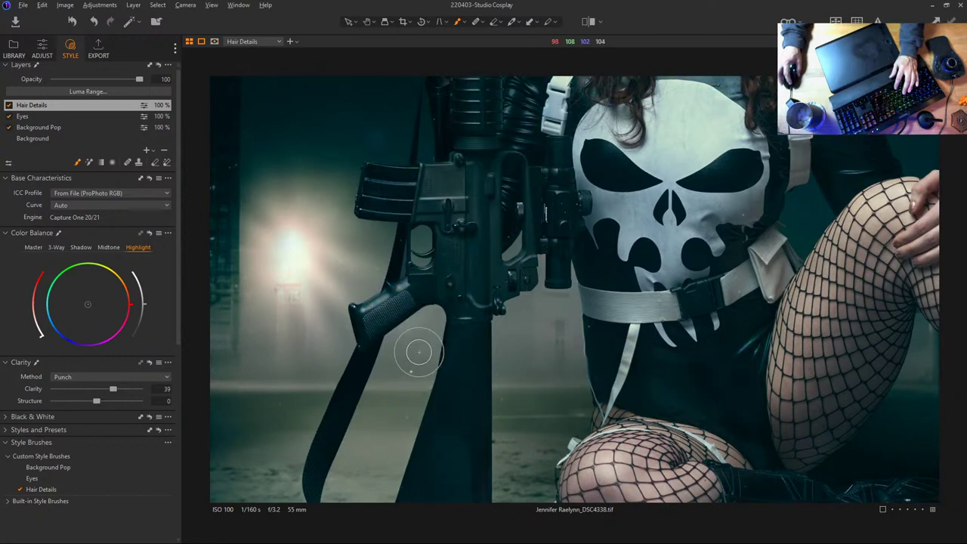
key(m)
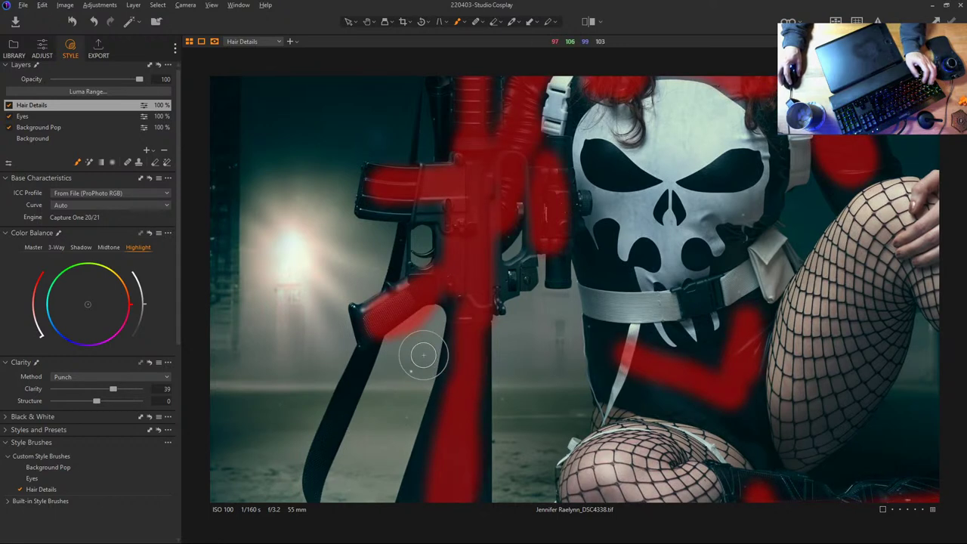
key(e)
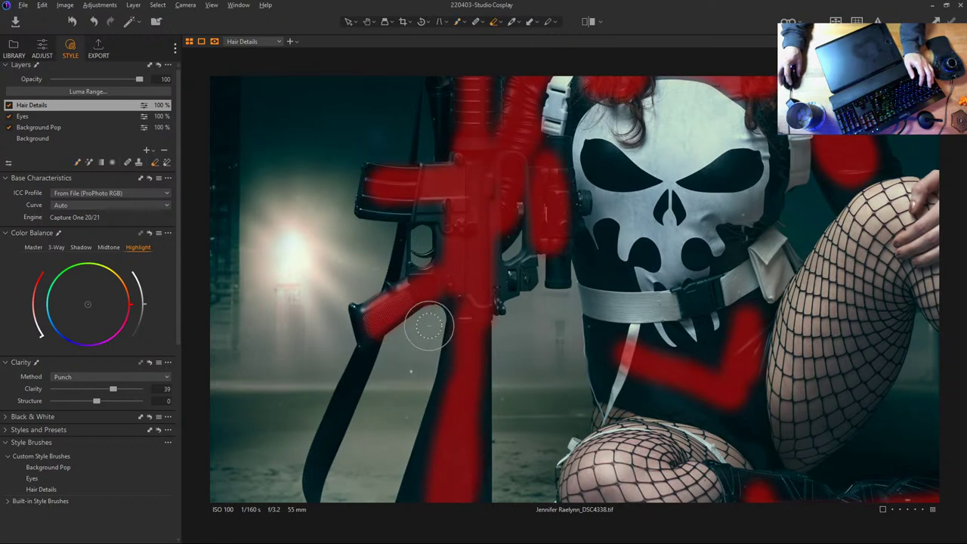
drag(429, 325, 453, 170)
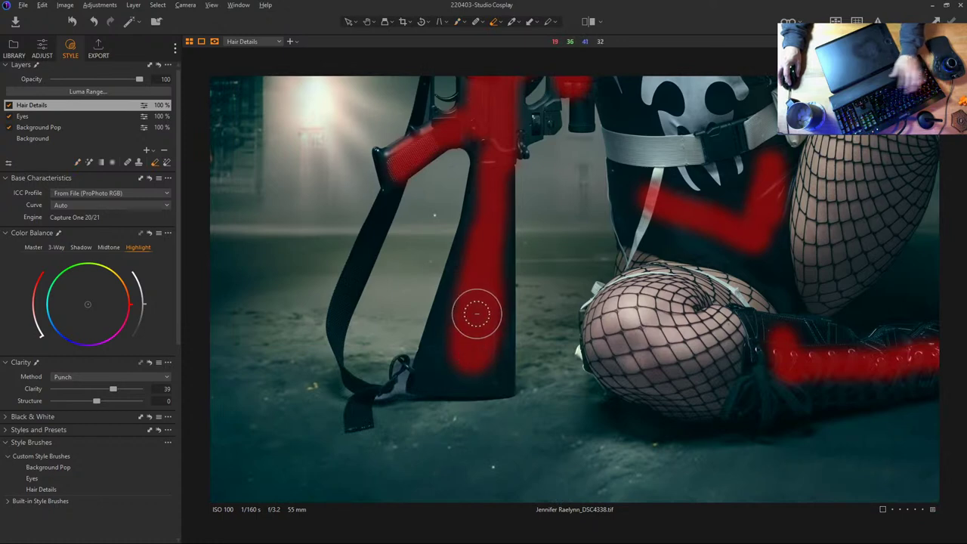
Paint the Hair Details mask across the lower part of the rifle's buttstock
key(b)
mouse_move(471, 280)
mouse_down()
mouse_move(440, 366)
mouse_move(476, 370)
mouse_up()
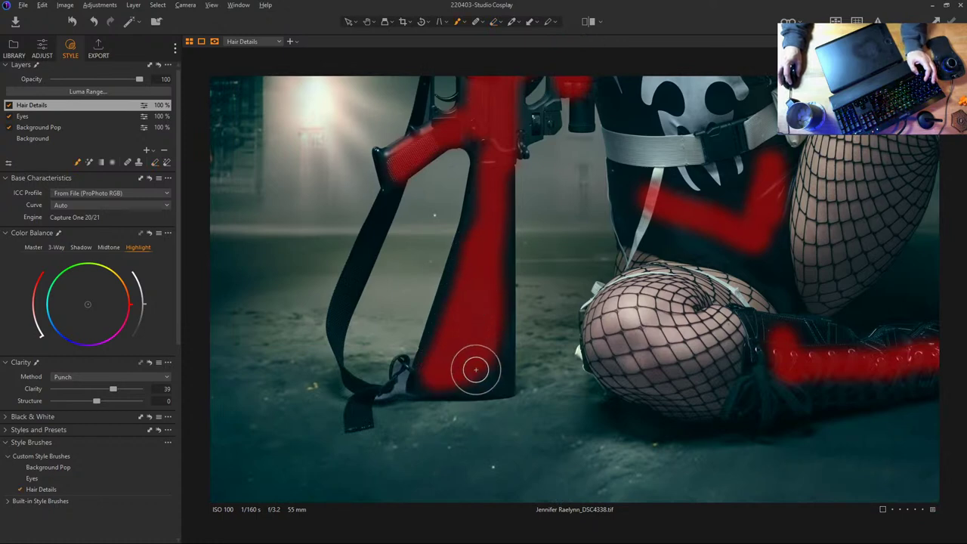
drag(573, 136, 569, 414)
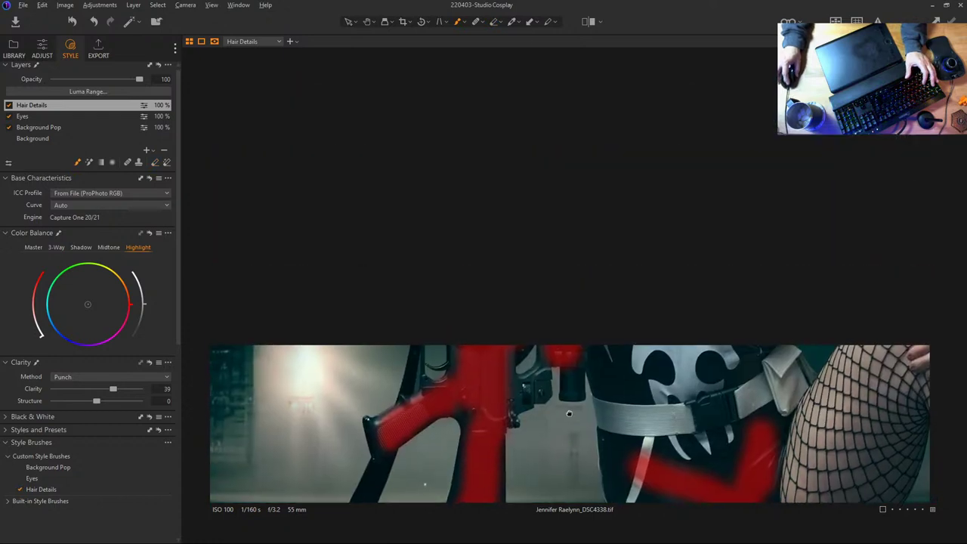
mouse_move(648, 287)
mouse_down()
mouse_move(567, 396)
mouse_move(573, 241)
mouse_up()
key(e)
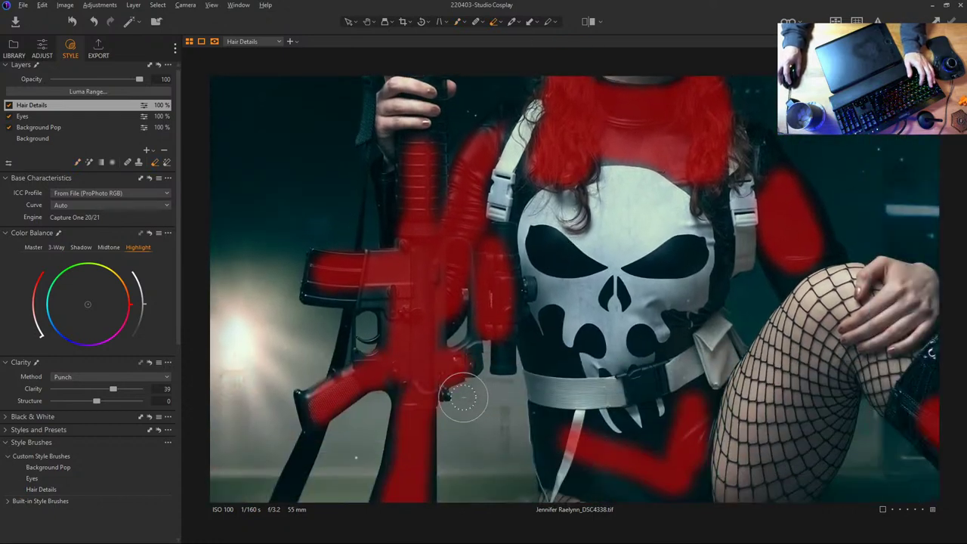
Fill in the Hair Details mask over the laced shaft and foot of the raised boot
drag(581, 388, 390, 396)
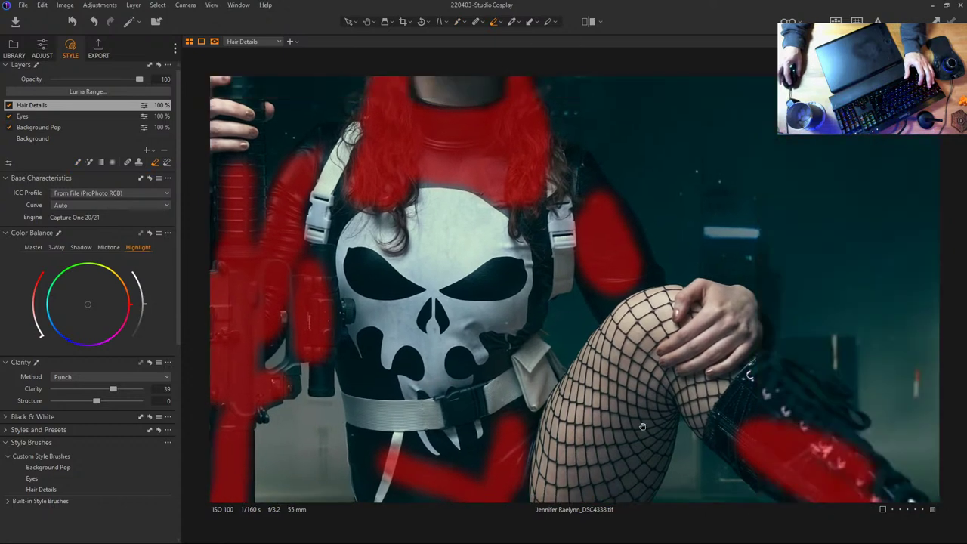
drag(683, 423, 528, 228)
key(b)
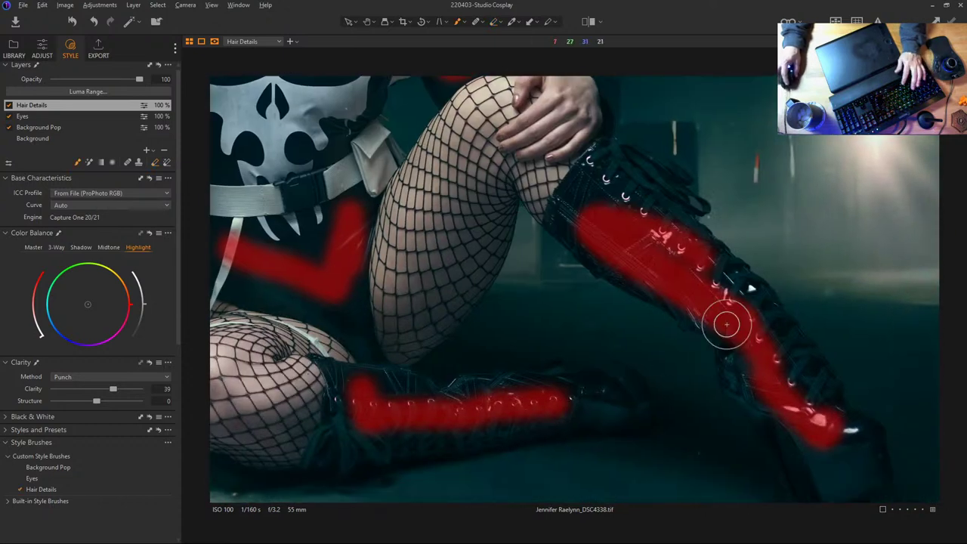
mouse_move(729, 312)
mouse_down()
mouse_move(630, 216)
mouse_move(735, 299)
mouse_move(820, 436)
mouse_move(728, 283)
mouse_move(703, 324)
mouse_move(793, 405)
mouse_move(763, 353)
mouse_up()
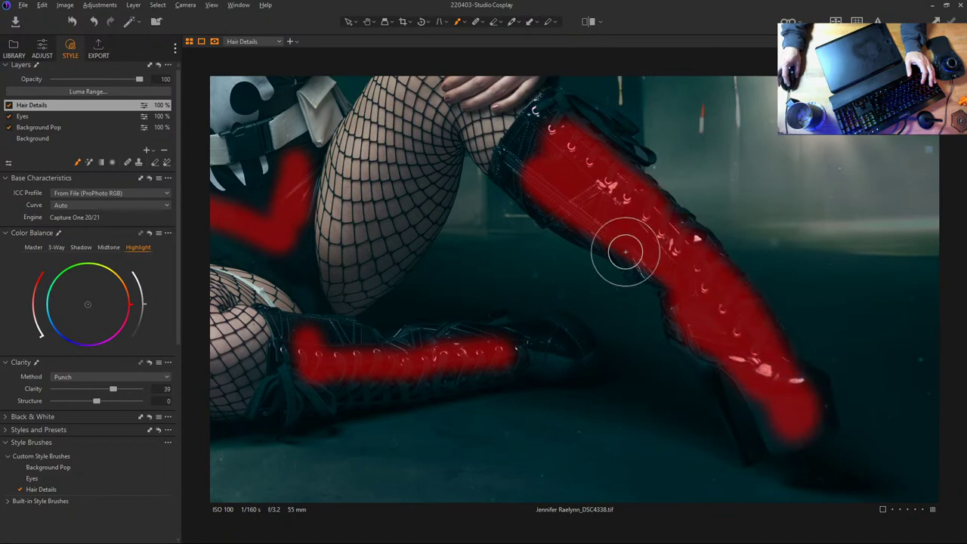
Fill in the Hair Details mask on the lower black bodysuit and erase it from the hanging white strap
mouse_move(541, 351)
mouse_down()
mouse_move(460, 355)
mouse_move(559, 345)
mouse_move(494, 346)
mouse_move(315, 387)
mouse_move(315, 341)
mouse_move(359, 359)
mouse_move(434, 346)
mouse_move(878, 368)
mouse_up()
drag(694, 231, 672, 417)
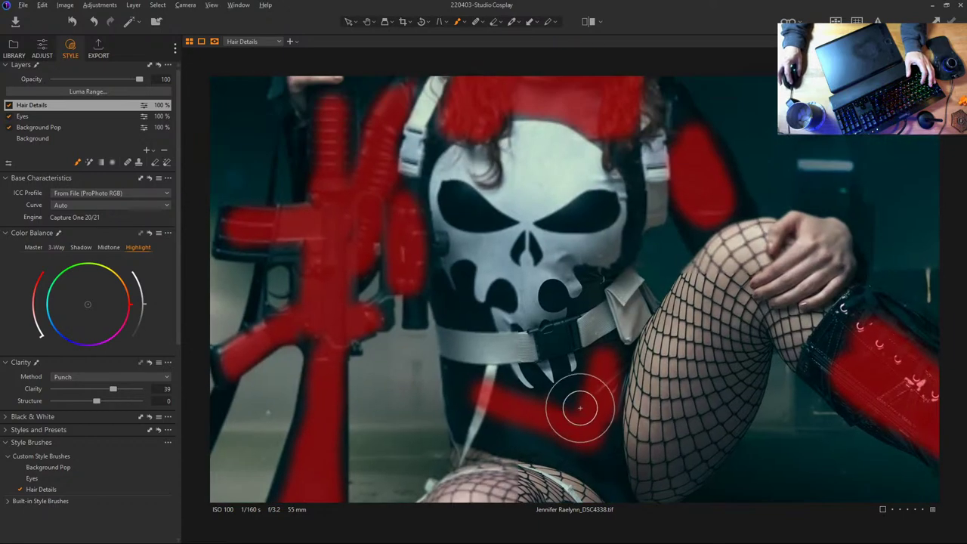
key(e)
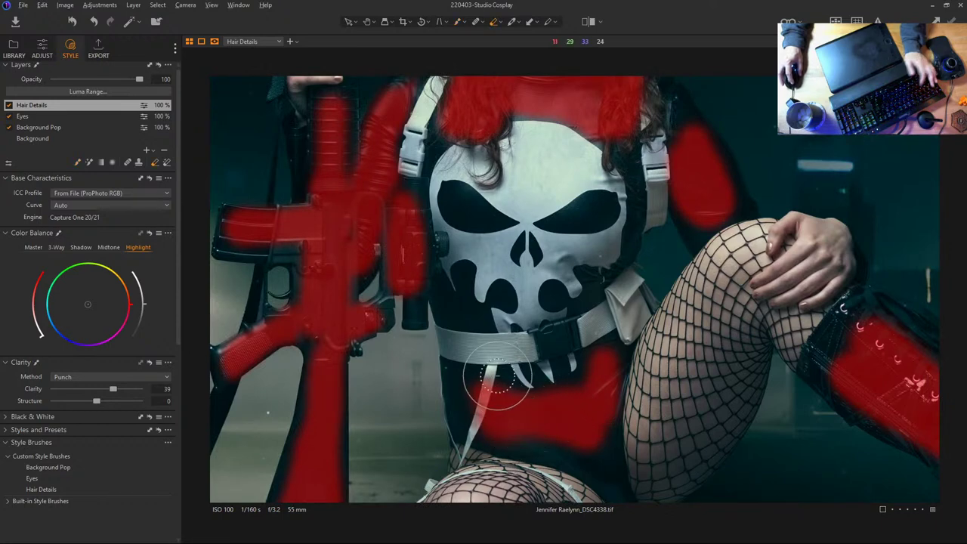
drag(495, 381, 467, 424)
Hide the mask overlay and compare the full image with and without the Hair Details layer
drag(599, 253, 590, 383)
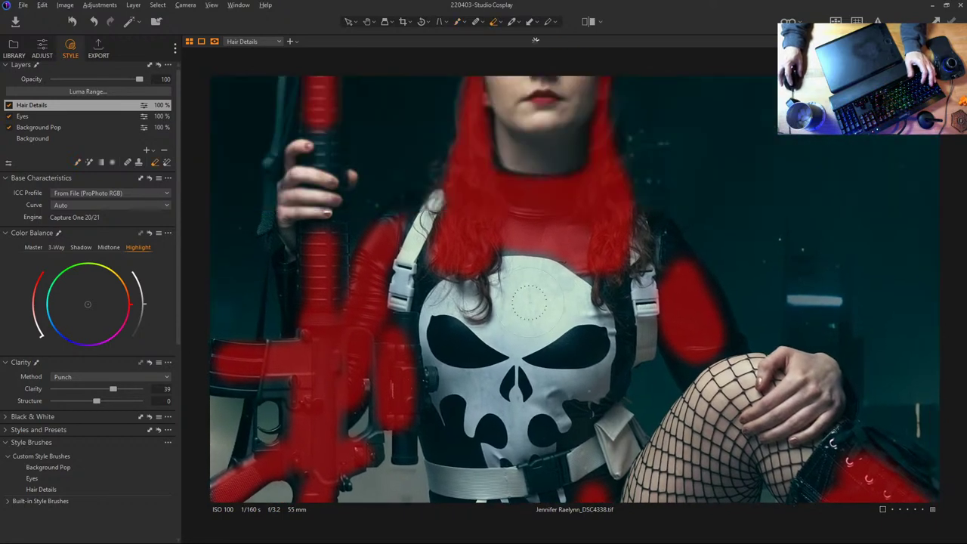
key(m)
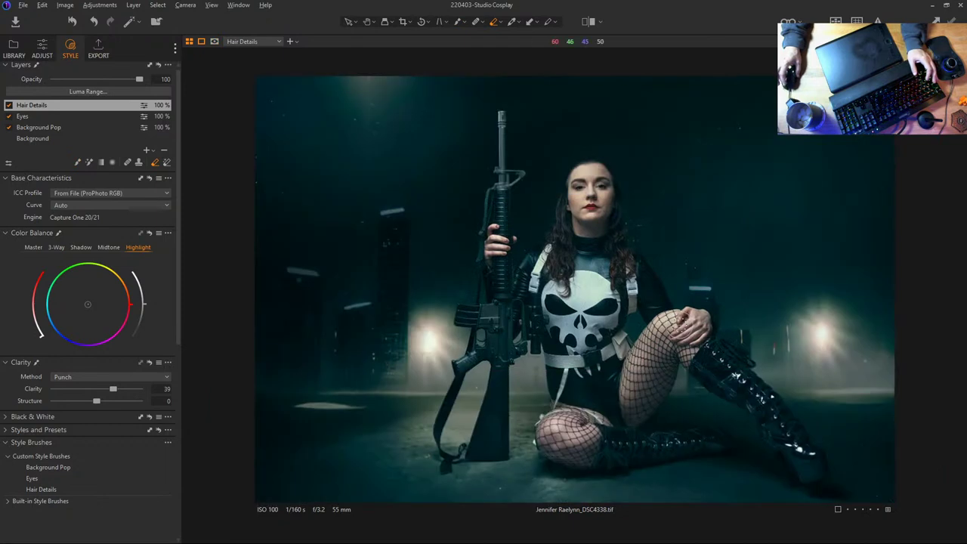
click(9, 108)
click(9, 107)
click(9, 107)
click(9, 107)
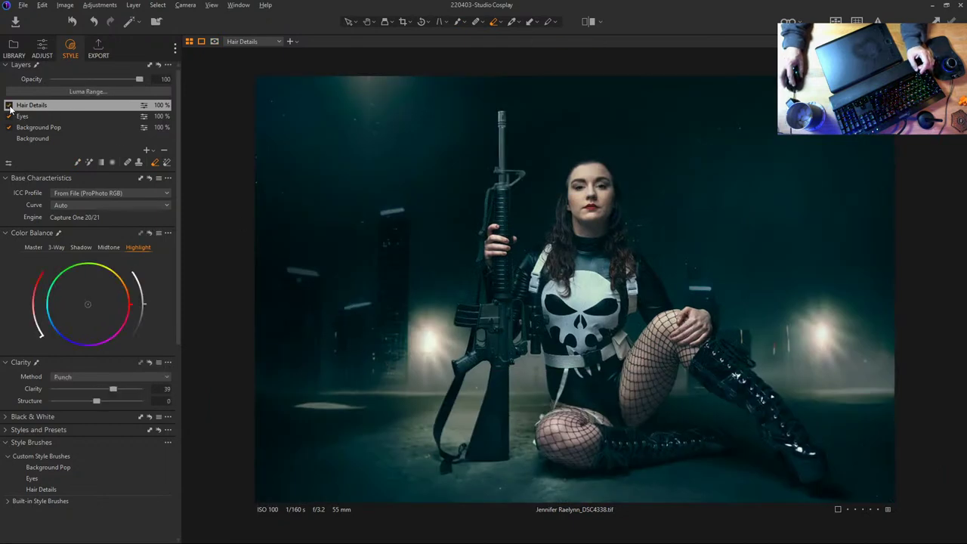
click(10, 107)
click(9, 107)
click(9, 107)
click(9, 108)
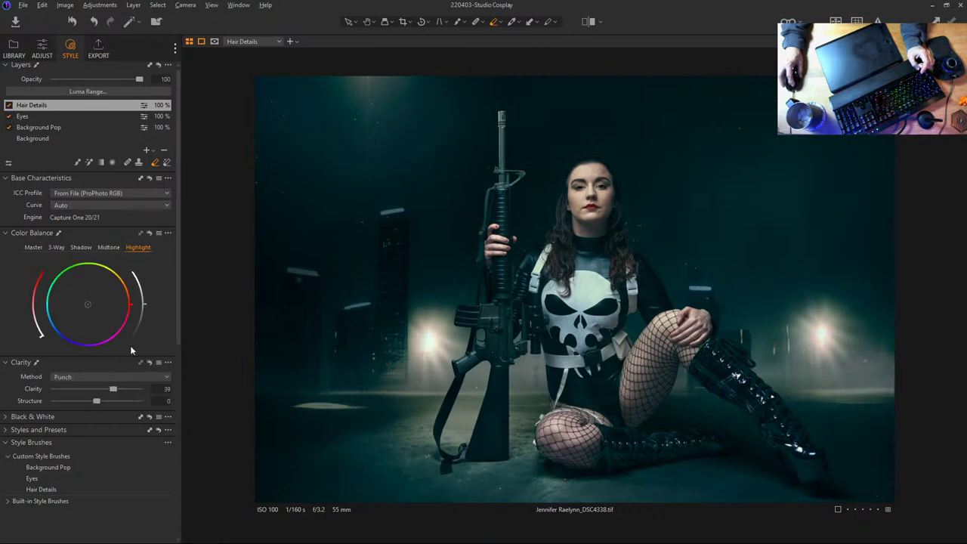
Set the Hair Details layer's Clarity to 43 and compare the image with and without the Background Pop layer
drag(137, 393, 115, 389)
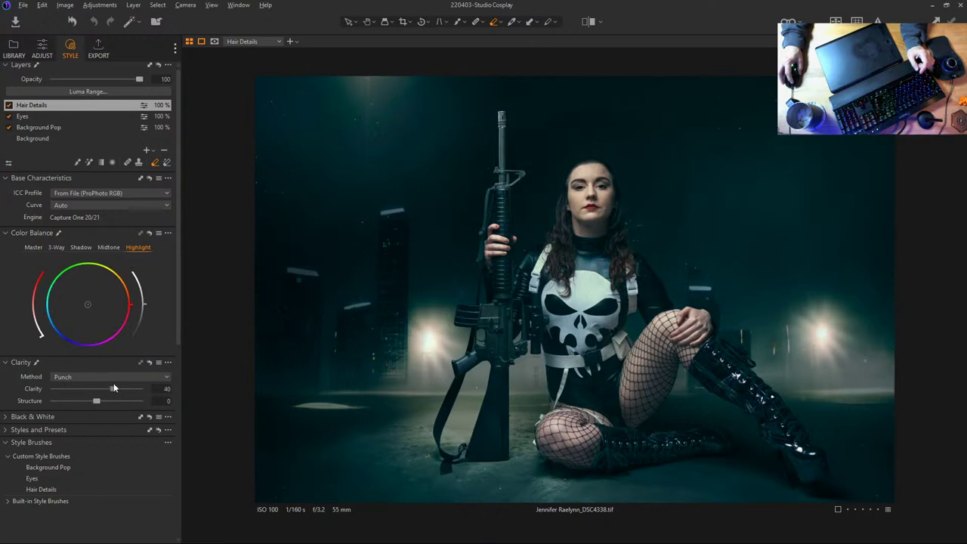
click(10, 128)
click(9, 128)
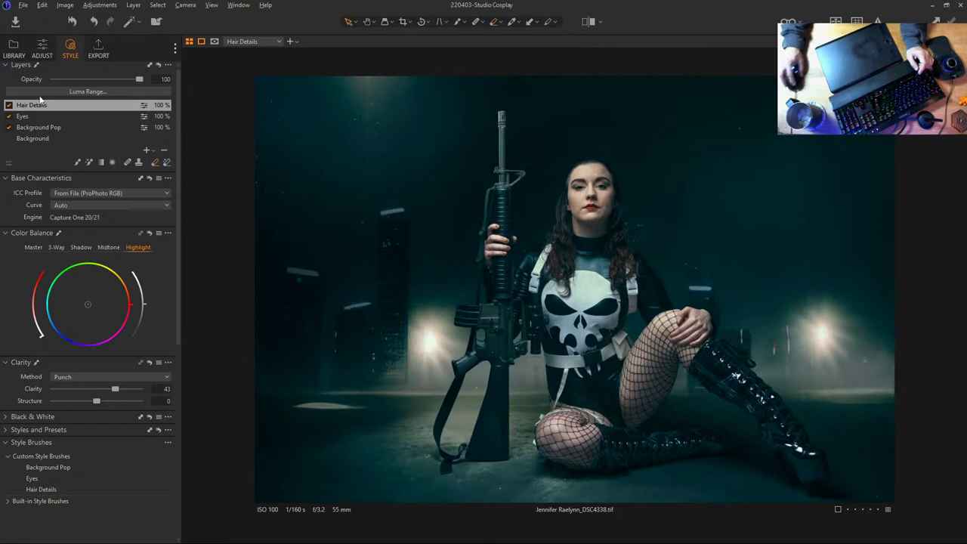
Select the Background layer and set its Brightness to -22
click(42, 49)
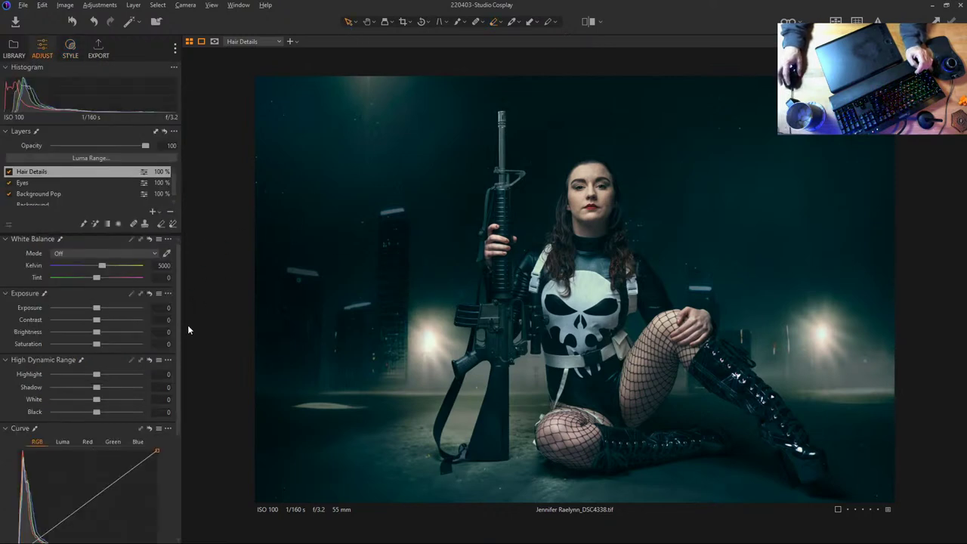
click(72, 202)
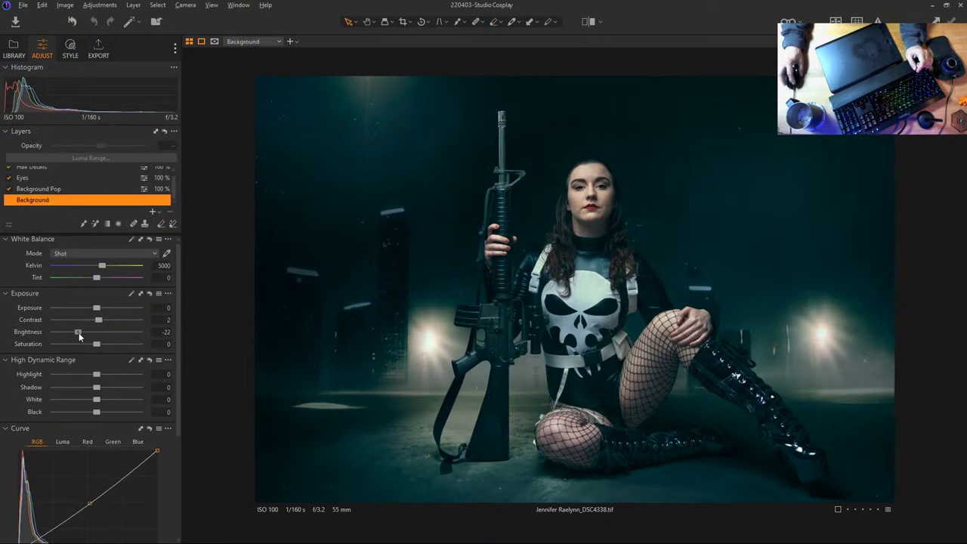
drag(79, 333, 81, 335)
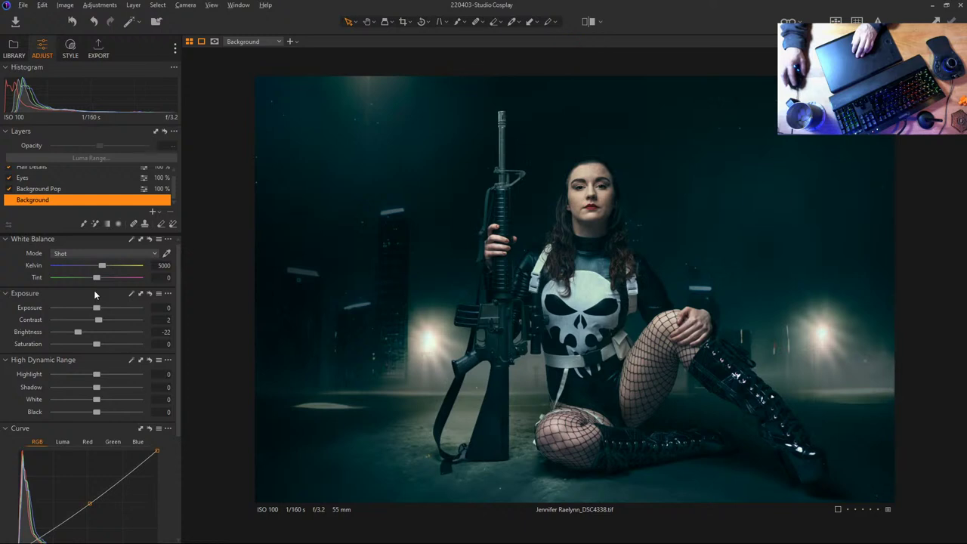
Adjust the black point of the Background layer's RGB curve to input 0, output 9
click(70, 49)
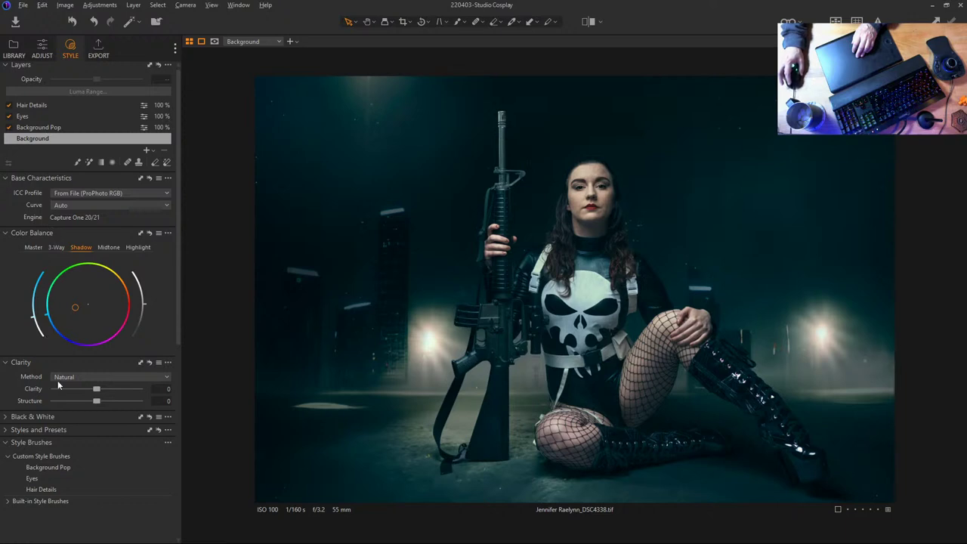
click(40, 47)
scroll(71, 415, down, 3)
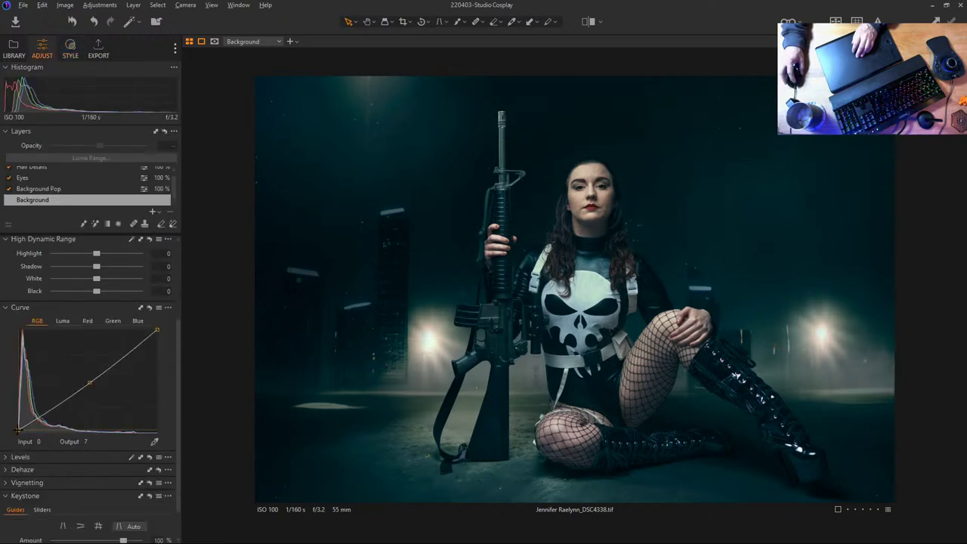
drag(18, 430, 18, 428)
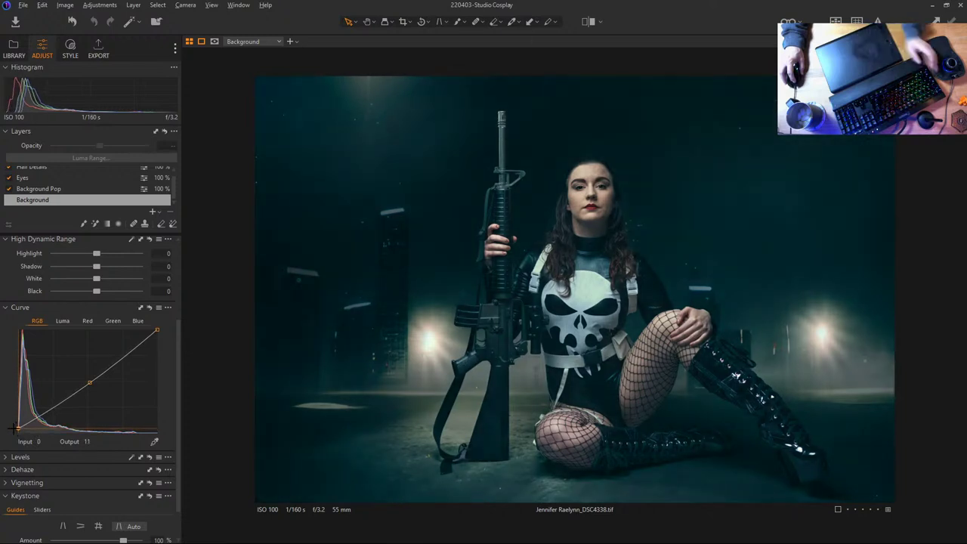
drag(16, 429, 17, 427)
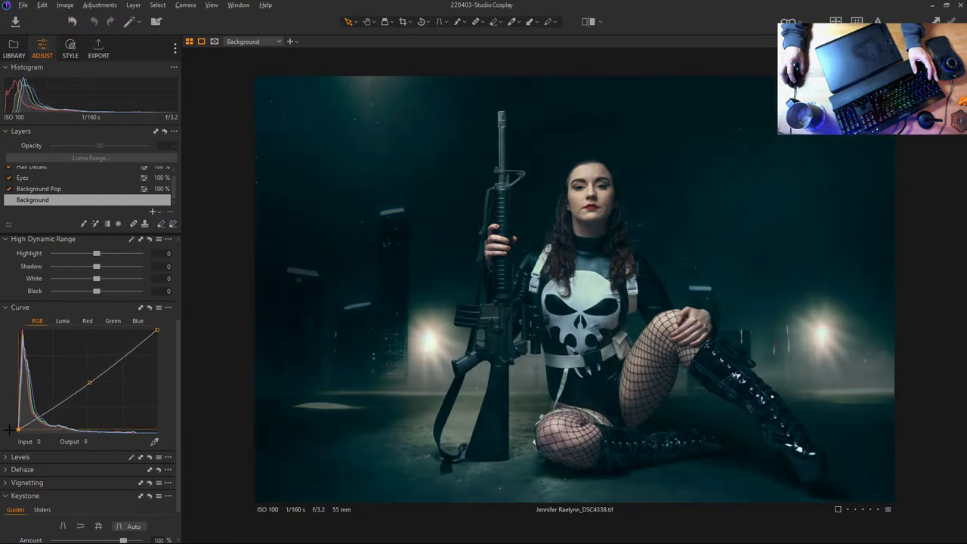